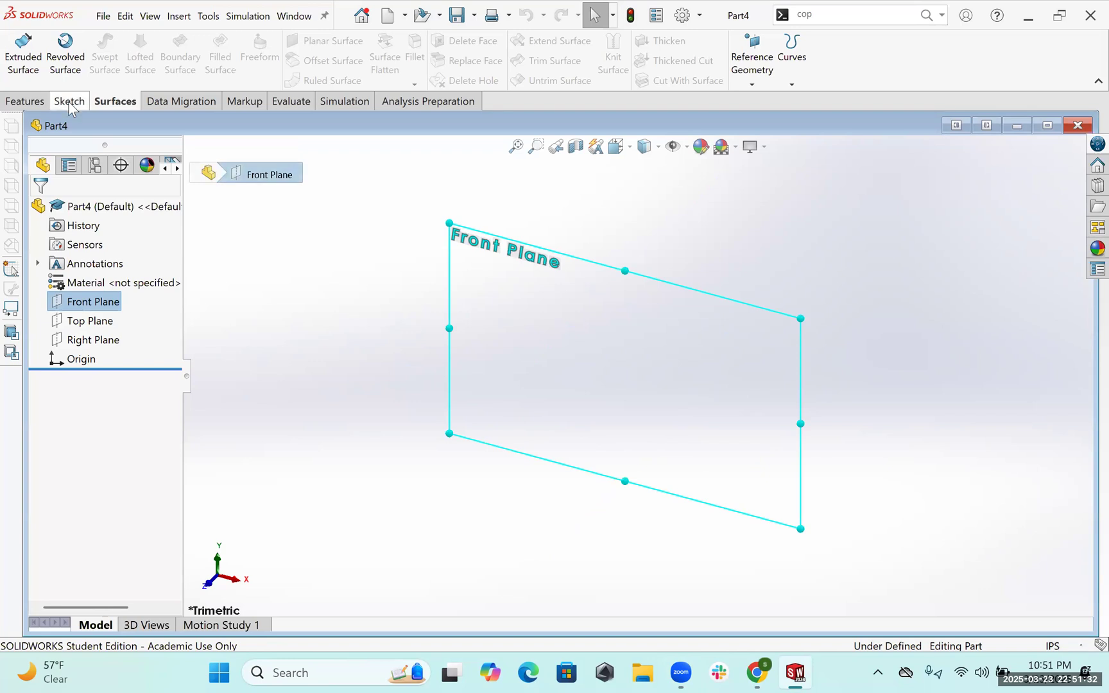
- Start a sketch on the Front Plane and draw a horizontal midpoint line centred on the origin, about 5.5 in to each side
left_click(68, 101)
left_click(14, 56)
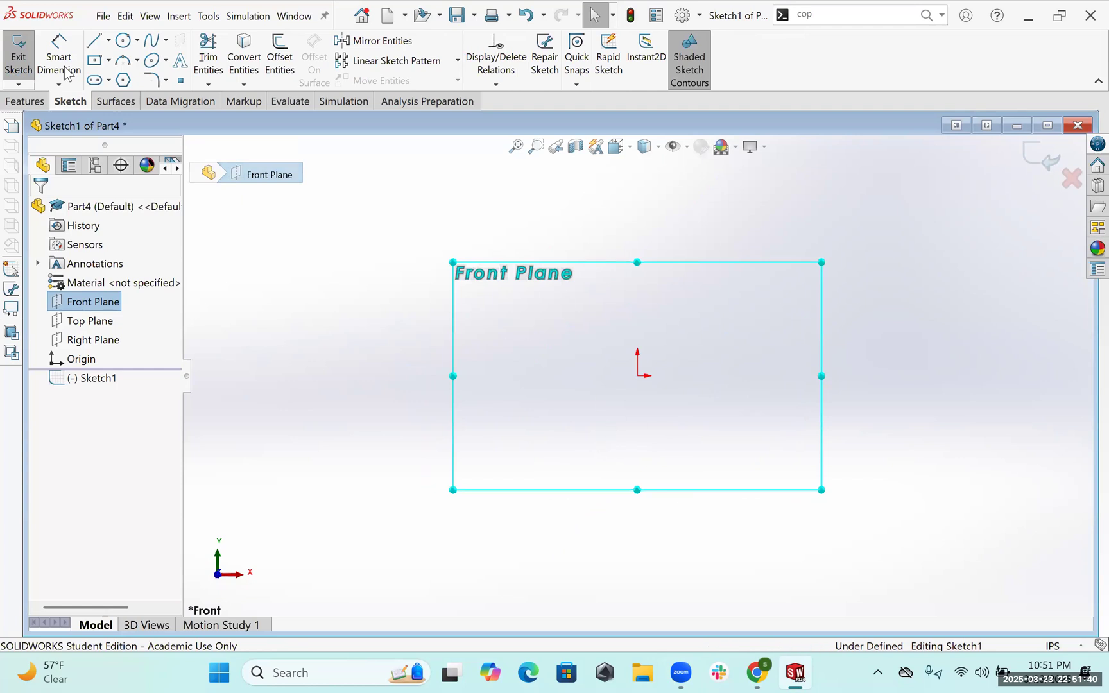
left_click(109, 40)
left_click(97, 41)
left_click(109, 41)
left_click(637, 376)
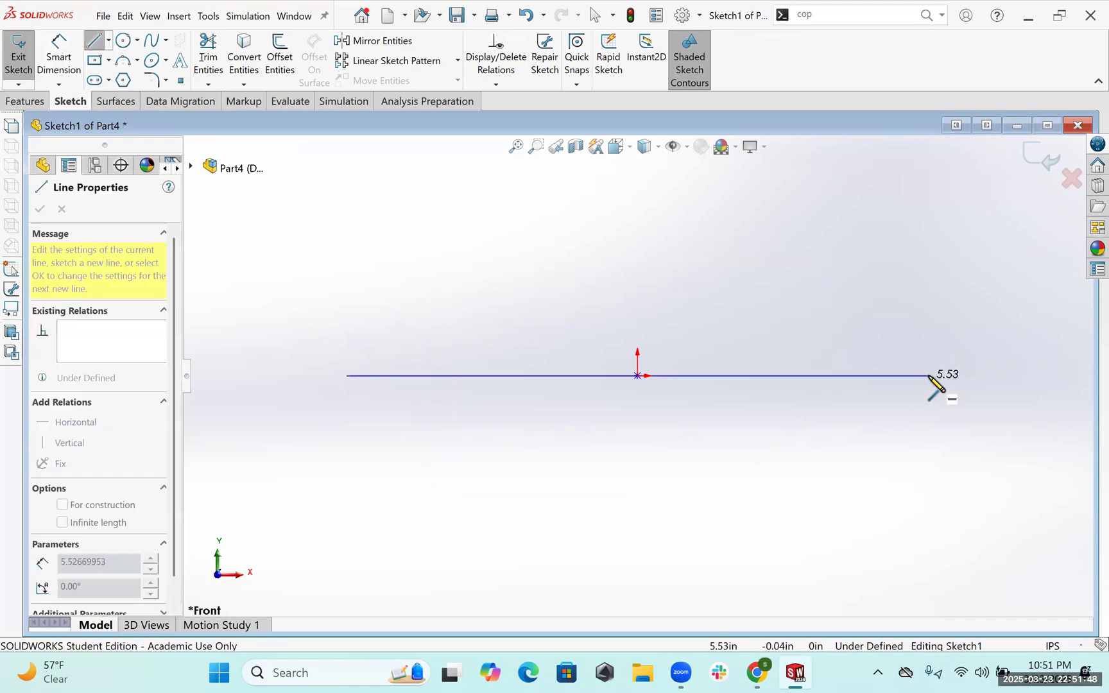
left_click(928, 376)
- Dimension the horizontal line's length as 10 in and convert the line to construction geometry
left_click(696, 377)
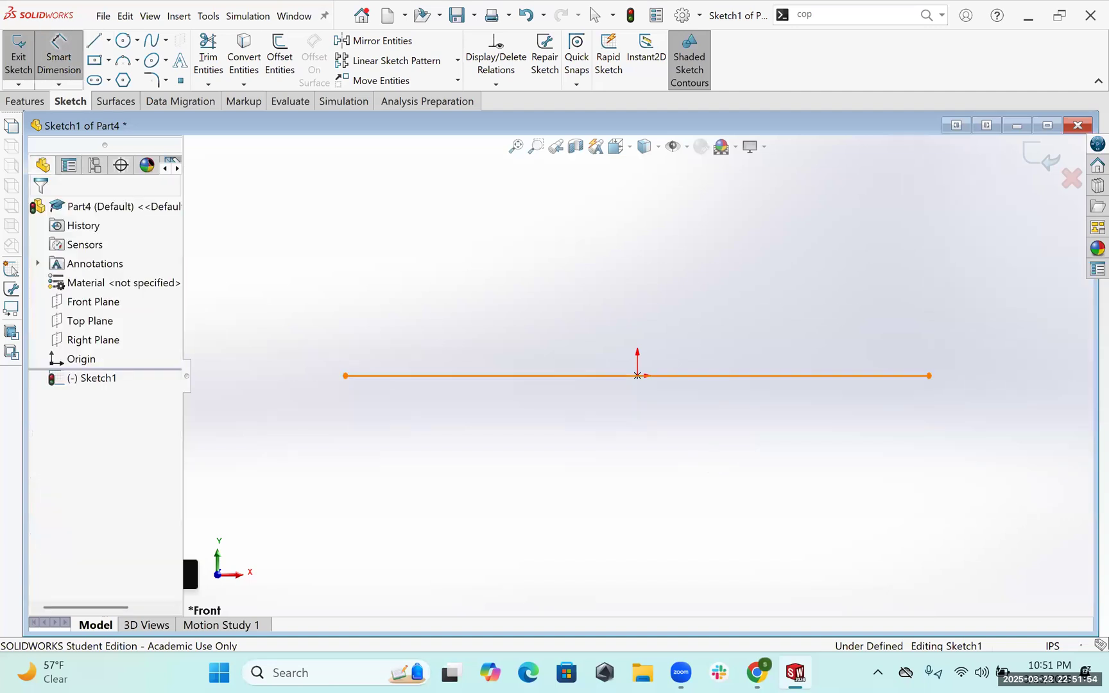
left_click(708, 377)
left_click(711, 385)
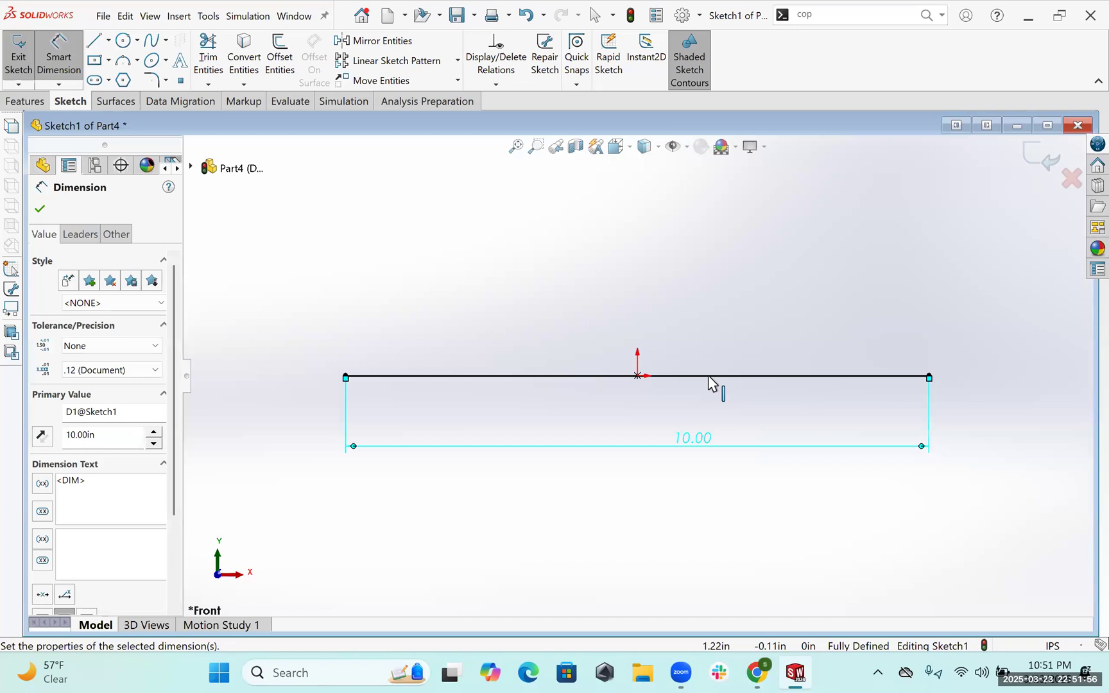
key("Escape")
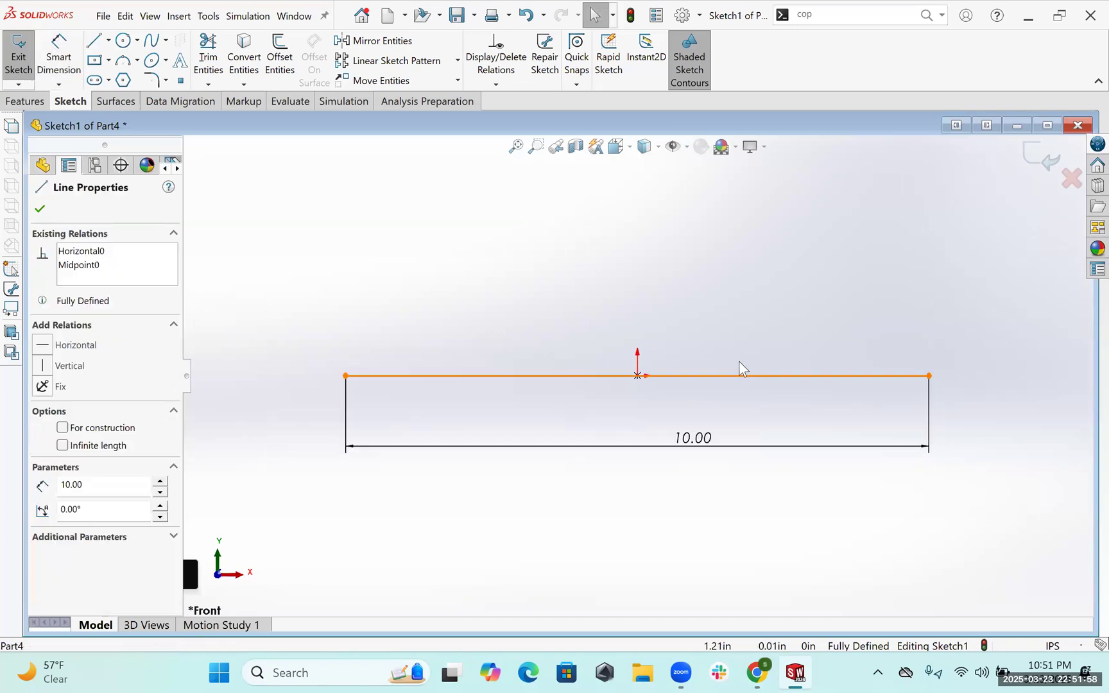
right_click(710, 376)
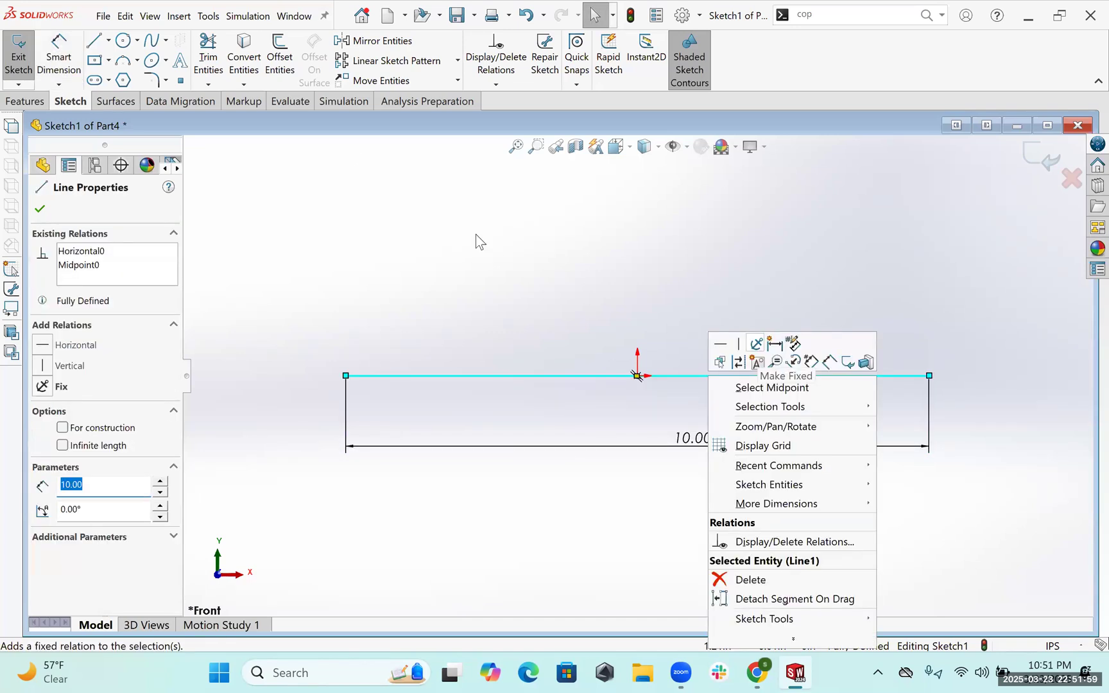
- Draw a two-point spline from the construction line's left endpoint up to the right, about 0.65 in wide and 0.95 in high
left_click(150, 42)
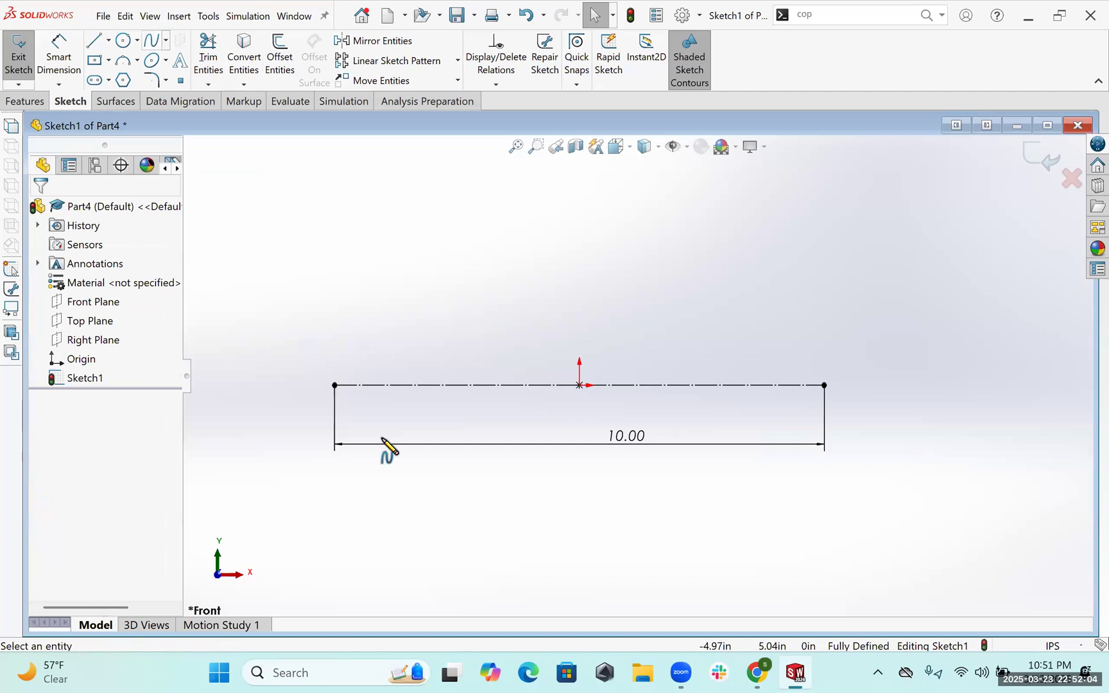
scroll(295, 461, "down", 3)
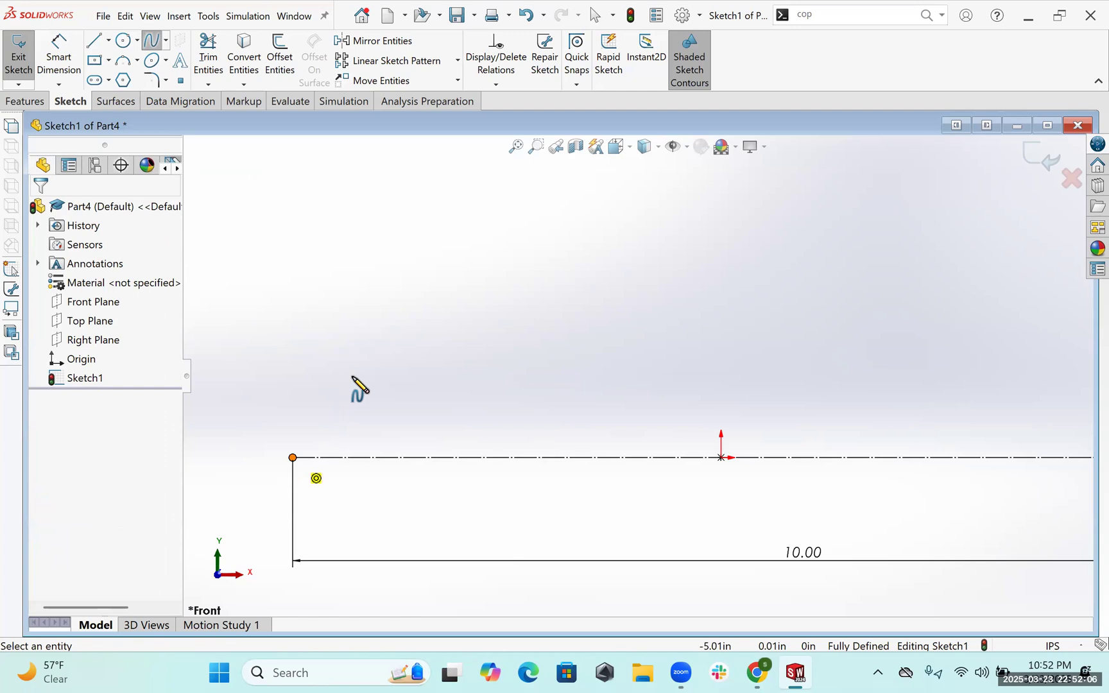
left_click(293, 458)
left_click(348, 376)
key("Escape")
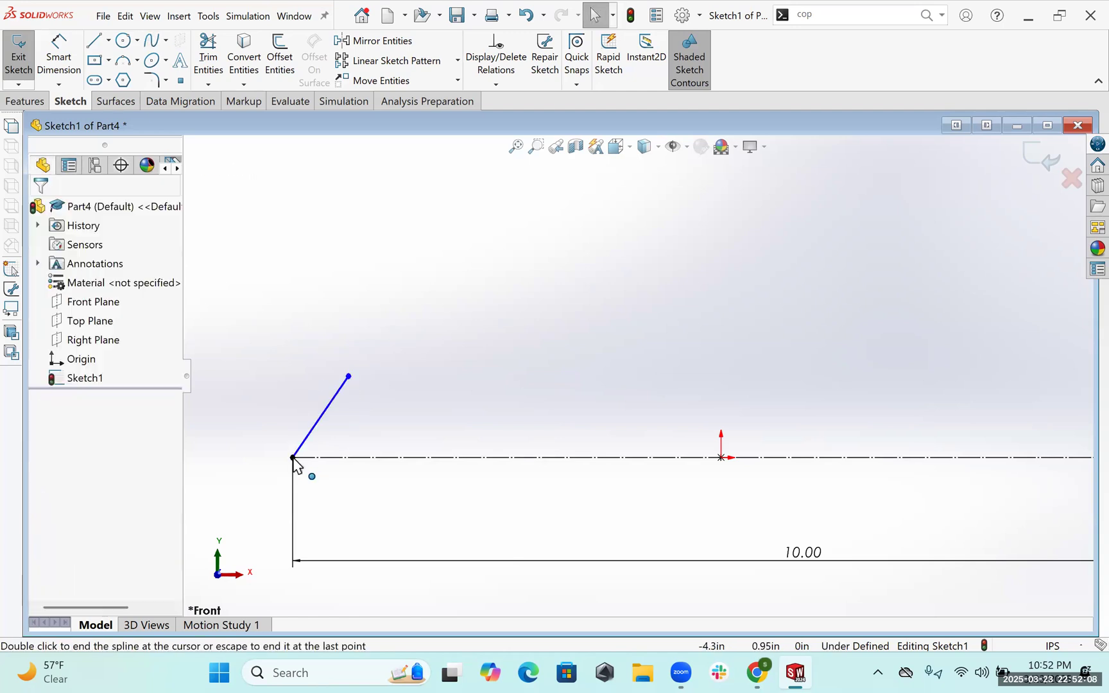
key("Escape")
- Pull out the tangency handle at the spline's lower endpoint and make it vertical
left_click(294, 438)
left_click_drag(294, 438, 378, 381)
right_click(293, 422)
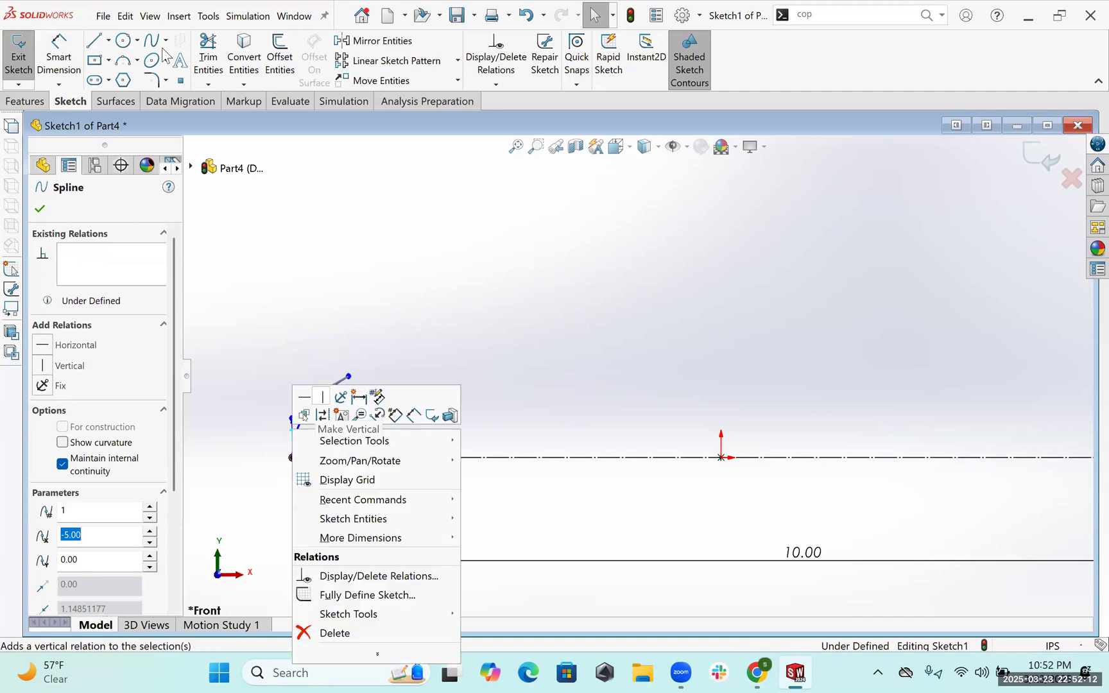
left_click(323, 397)
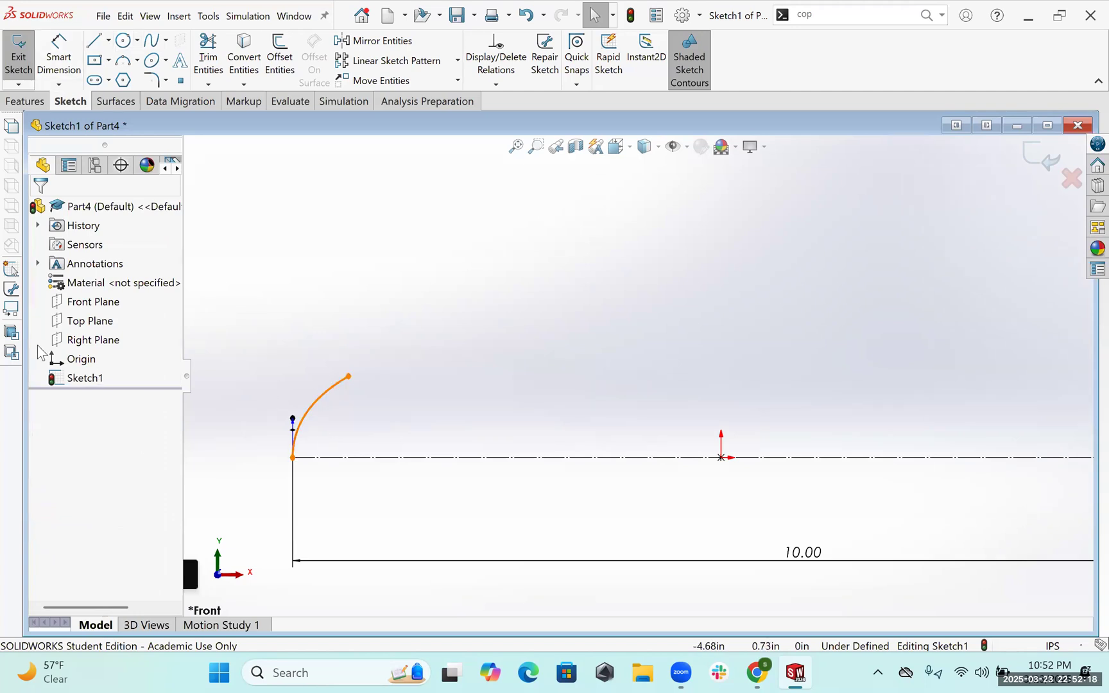
- Try to add a Fix relation to the spline
left_click(322, 393)
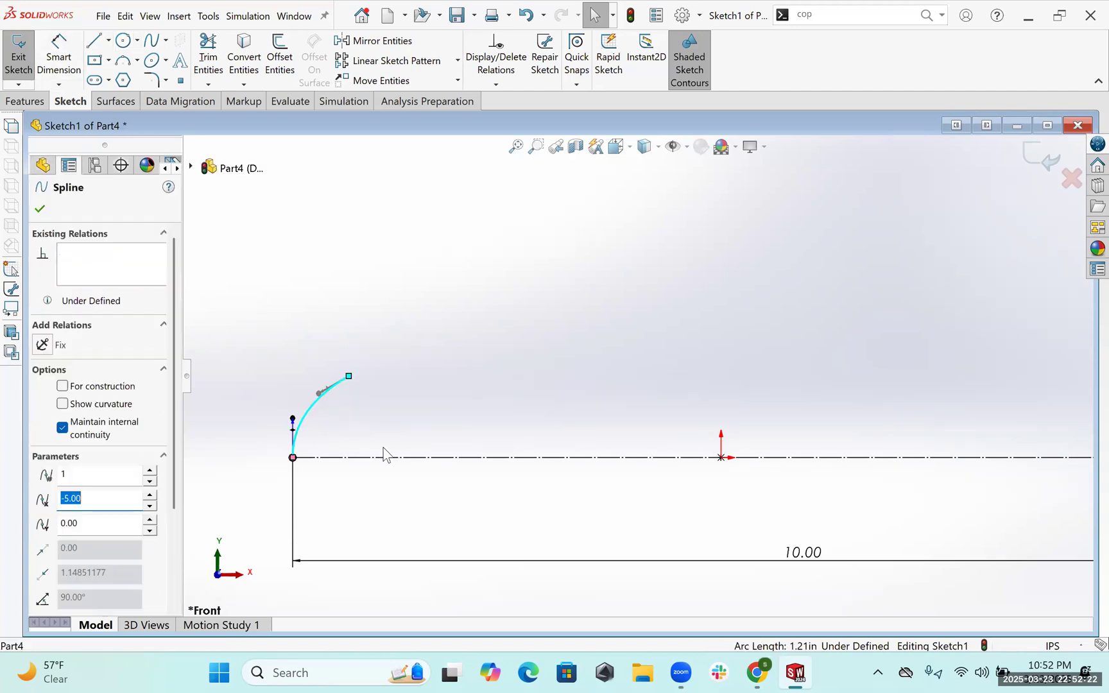
key("Return")
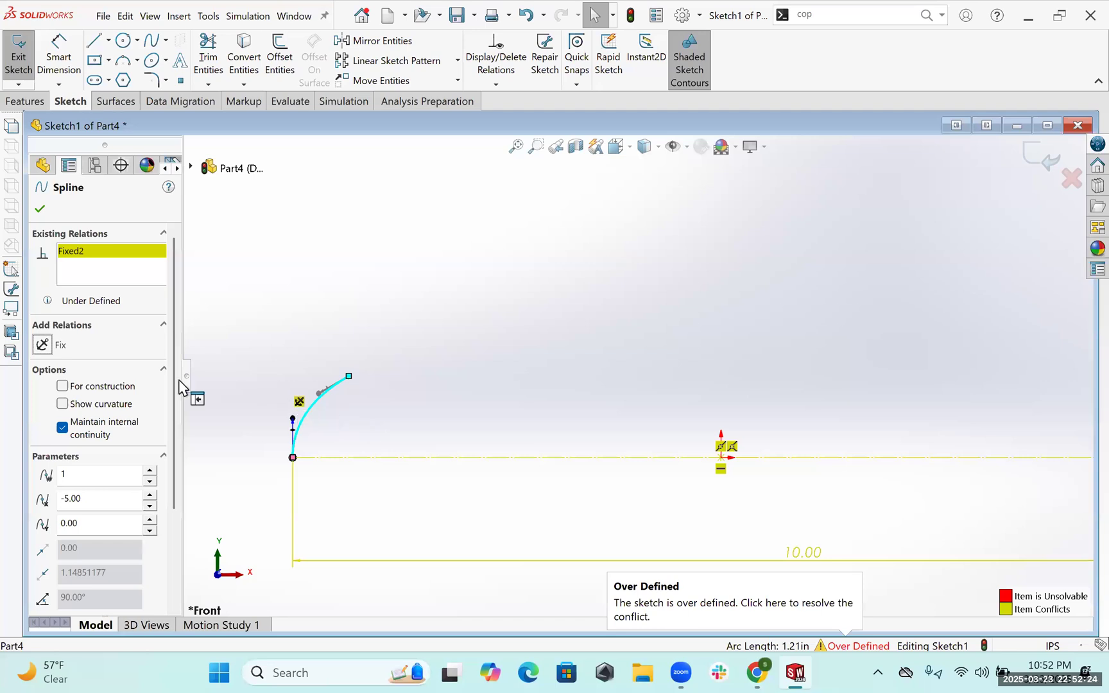
key("ctrl+z")
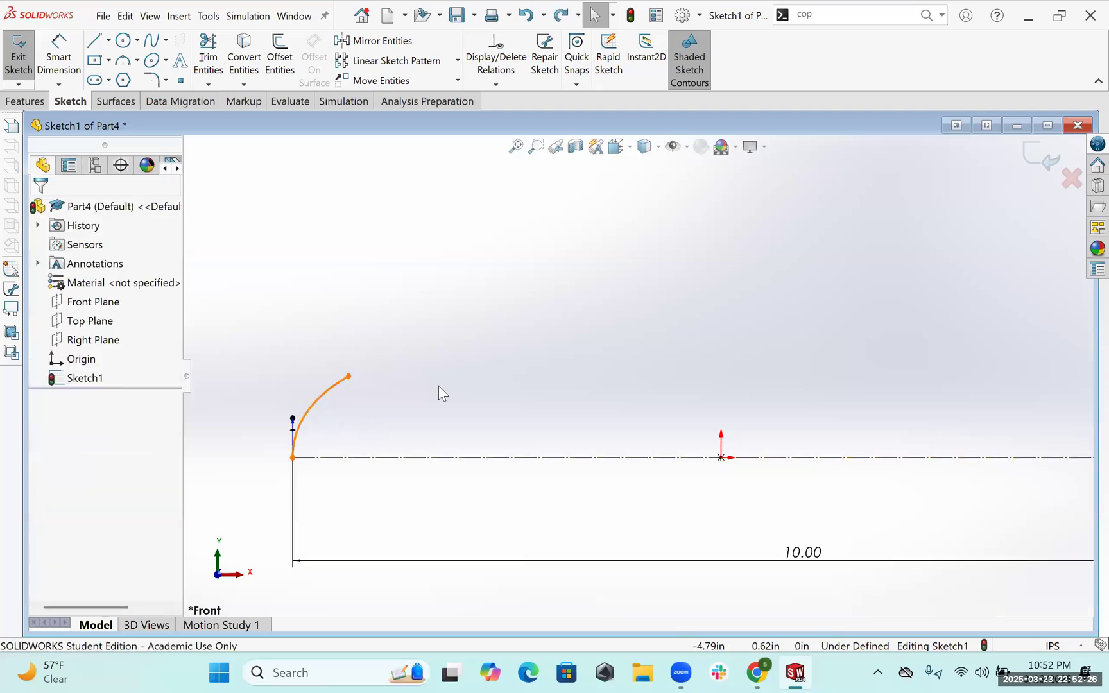
- Dimension the horizontal distance between the spline's two endpoints as 0.65 in
left_click(310, 405)
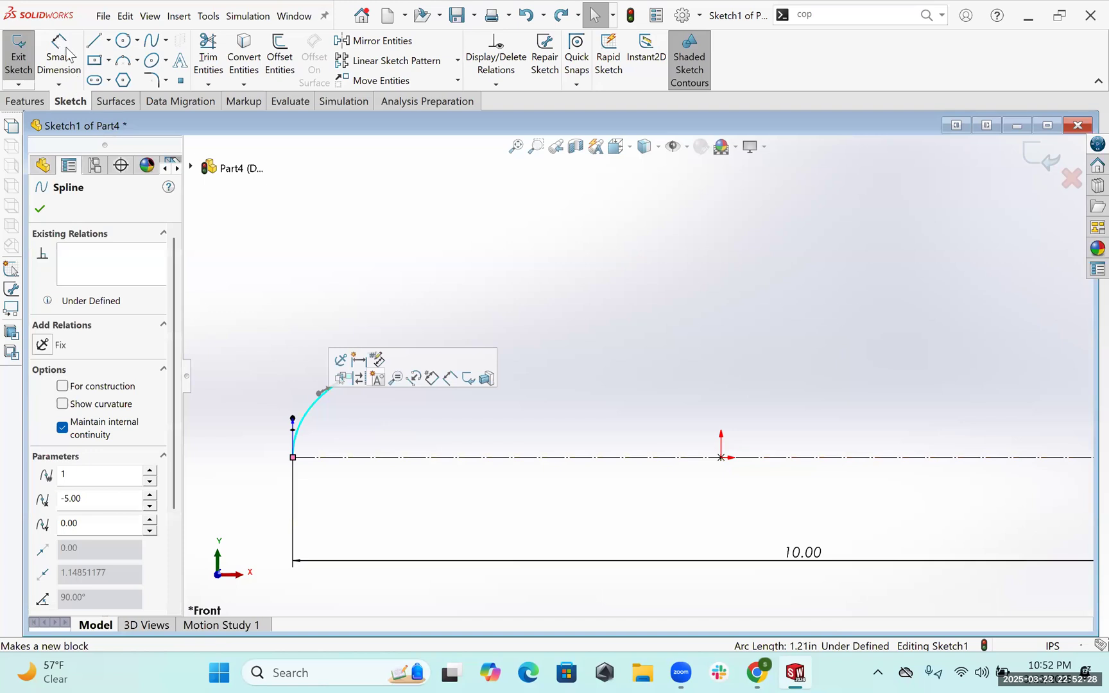
left_click(348, 381)
key("d")
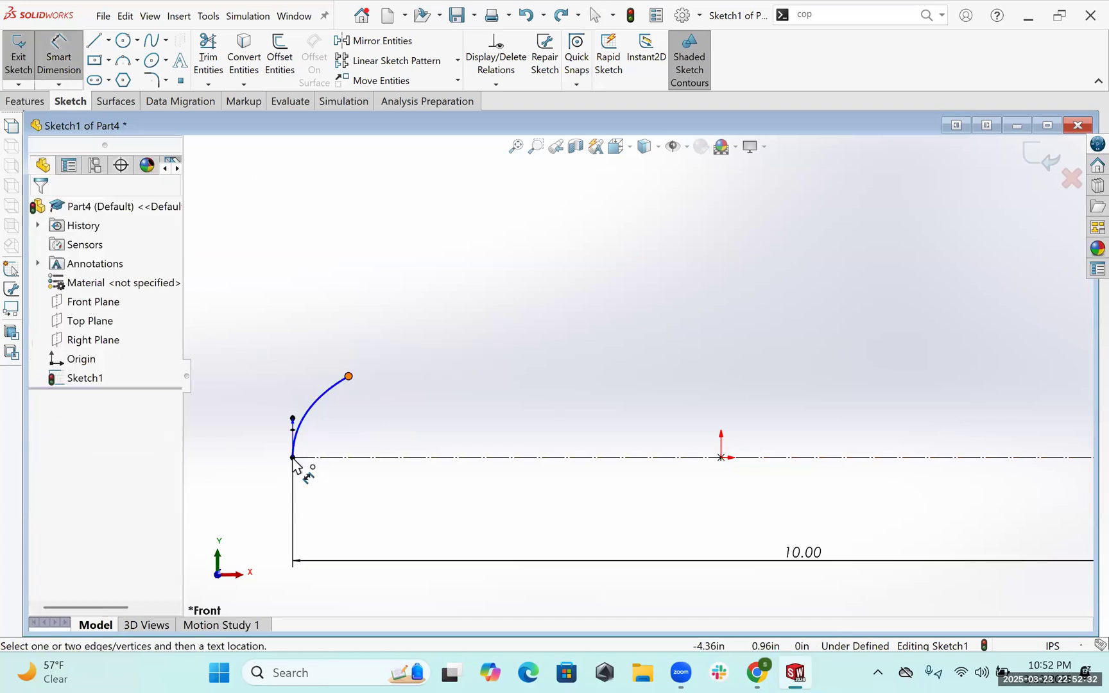
left_click(294, 457)
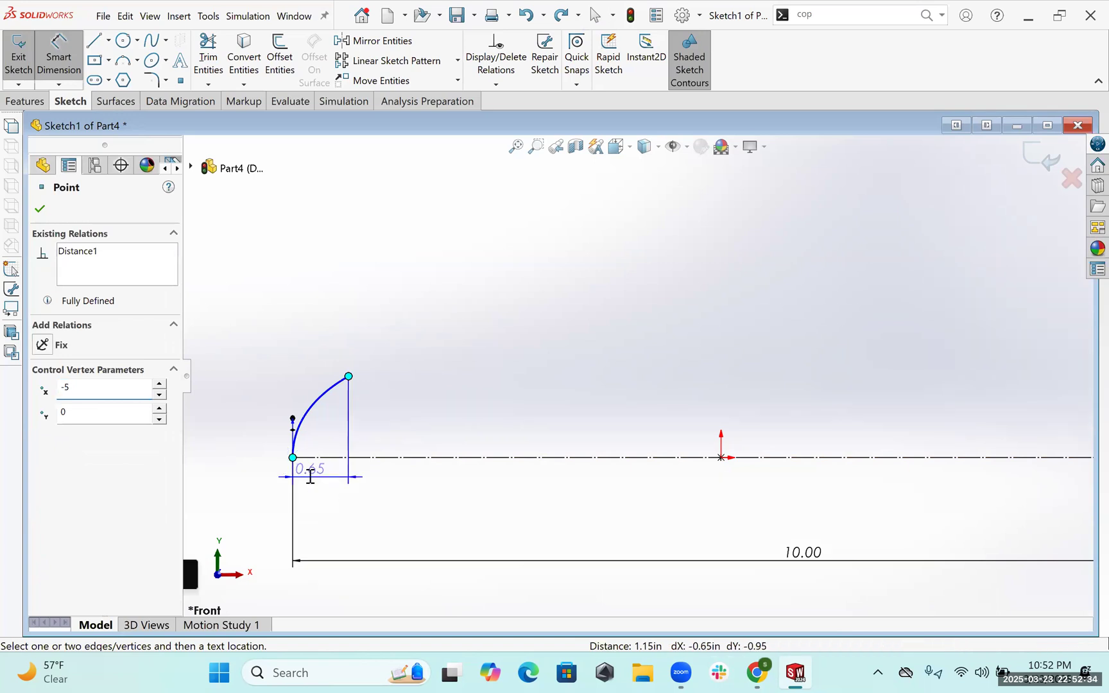
left_click(311, 474)
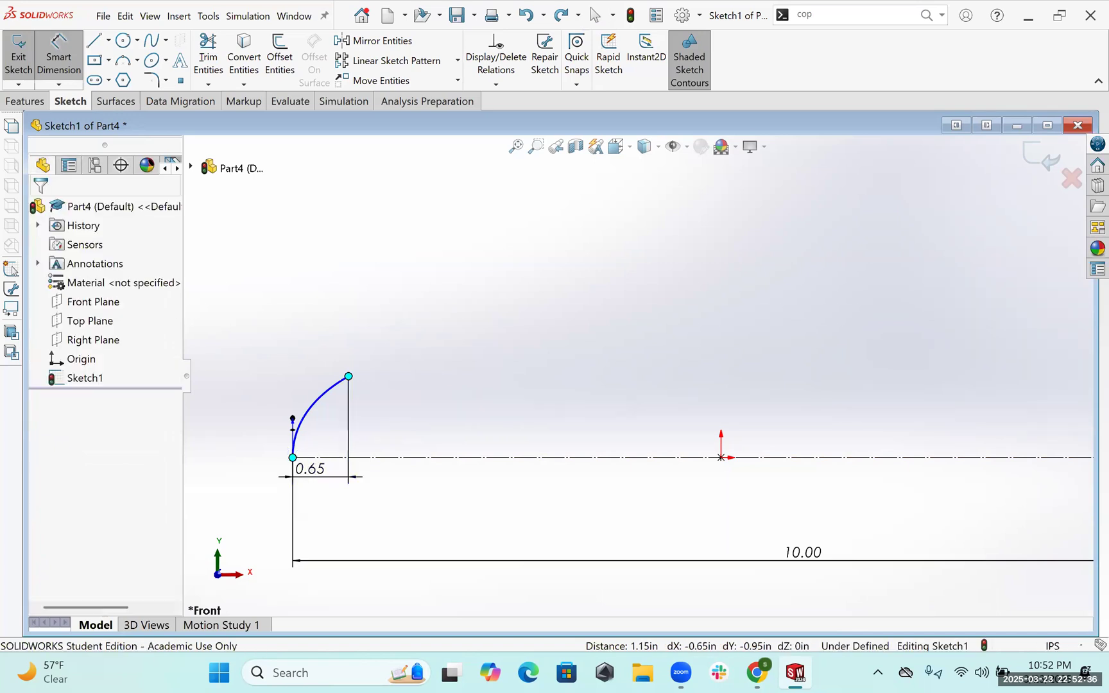
type(".65")
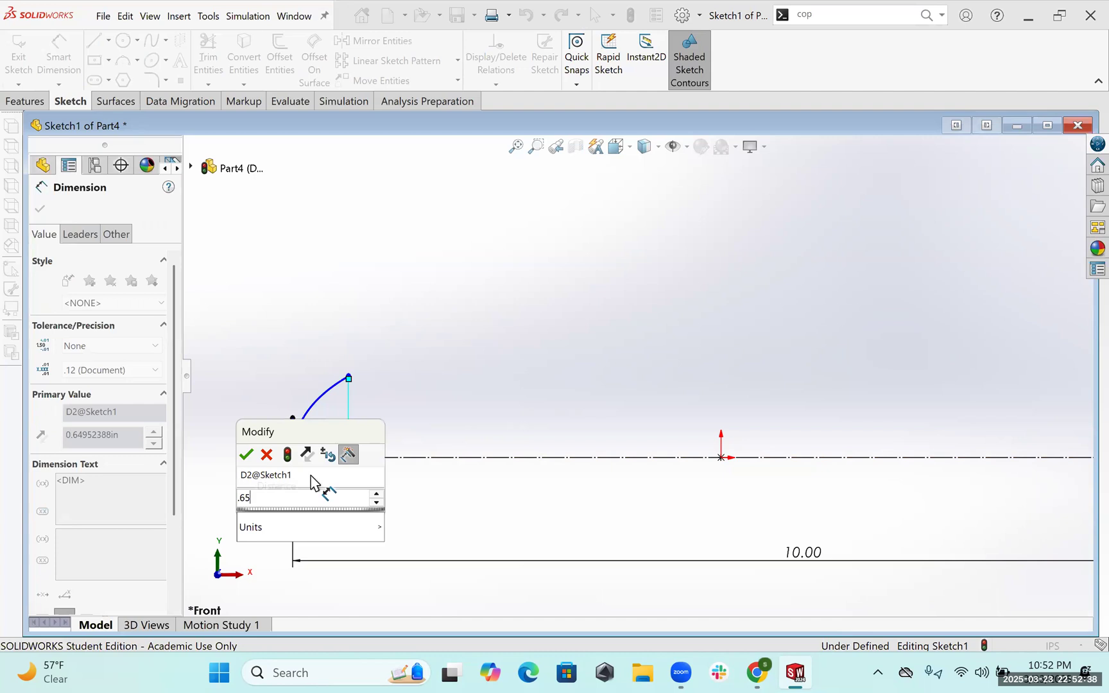
key("Return")
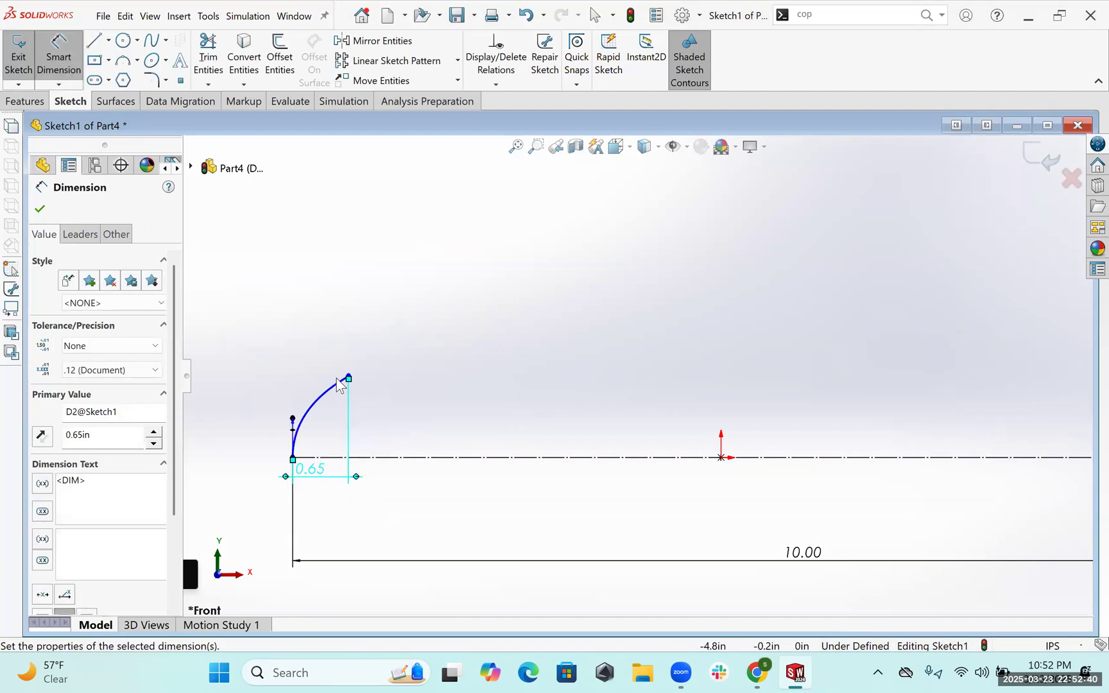
key("Escape")
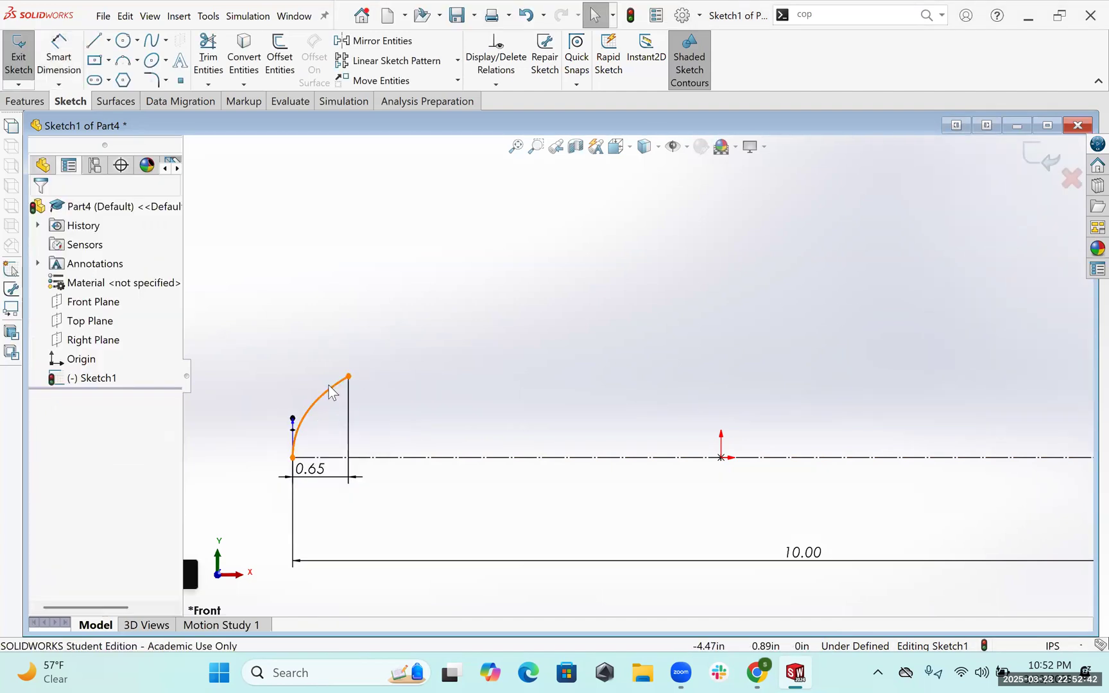
- Adjust the tangency handle at the spline's upper endpoint and dimension the vertical distance between its endpoints as 1 in
left_click(326, 387)
key("Escape")
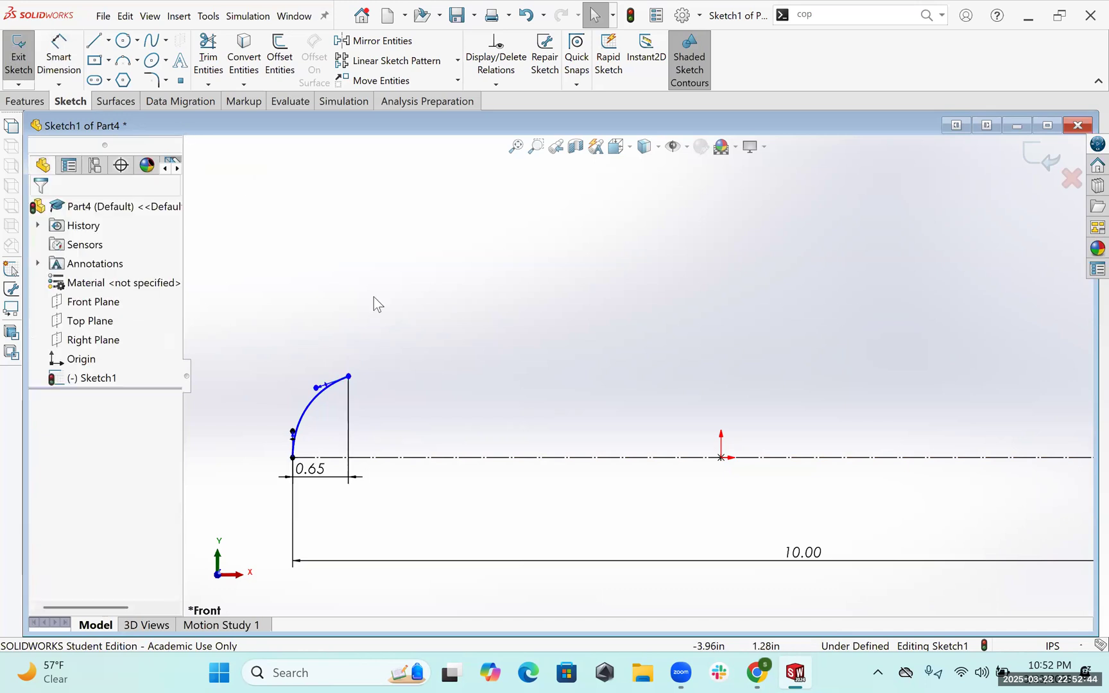
left_click(58, 59)
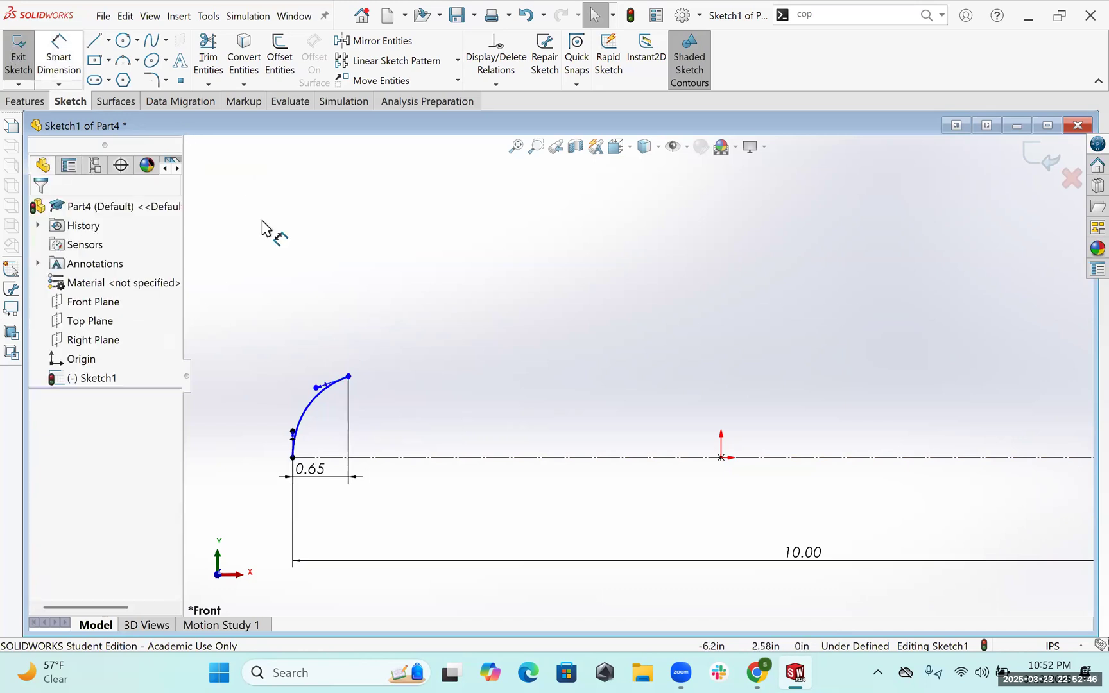
left_click(293, 457)
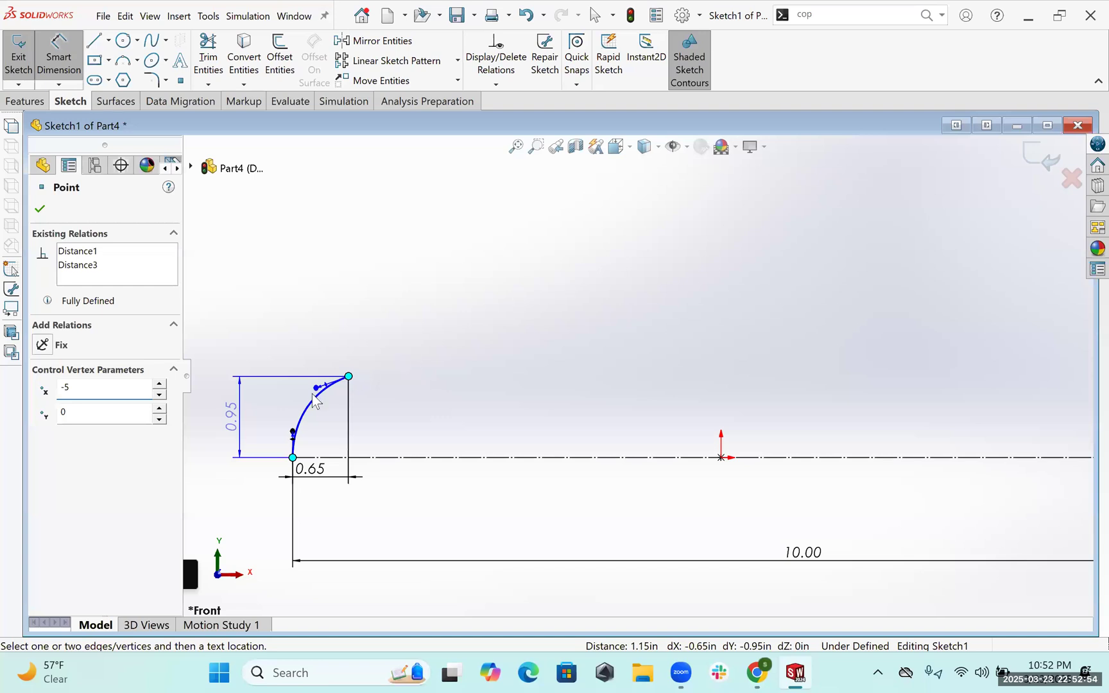
key("Escape")
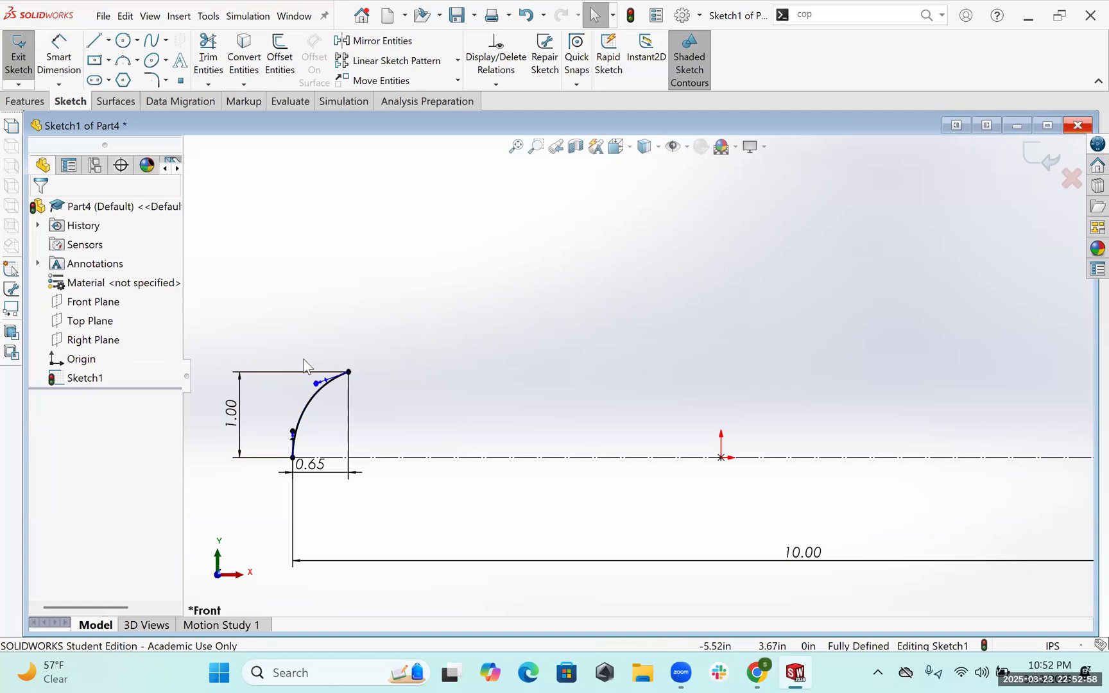
- Dimension the tangent magnitude of the spline's vertical lower handle as 1 in
left_click(46, 50)
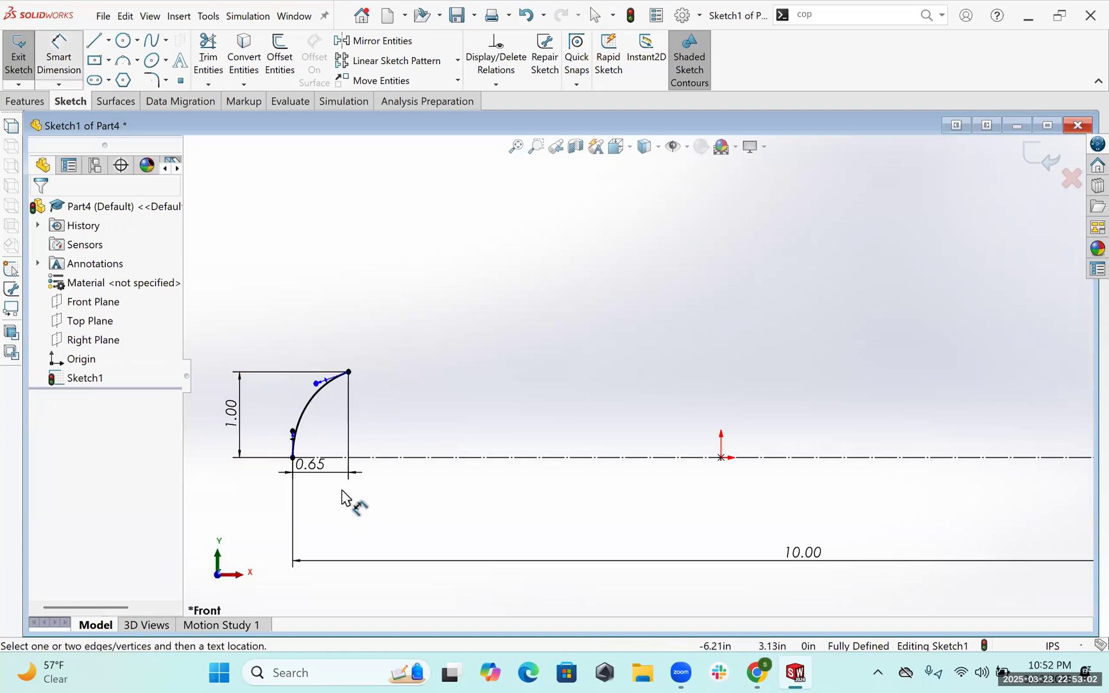
left_click(279, 413)
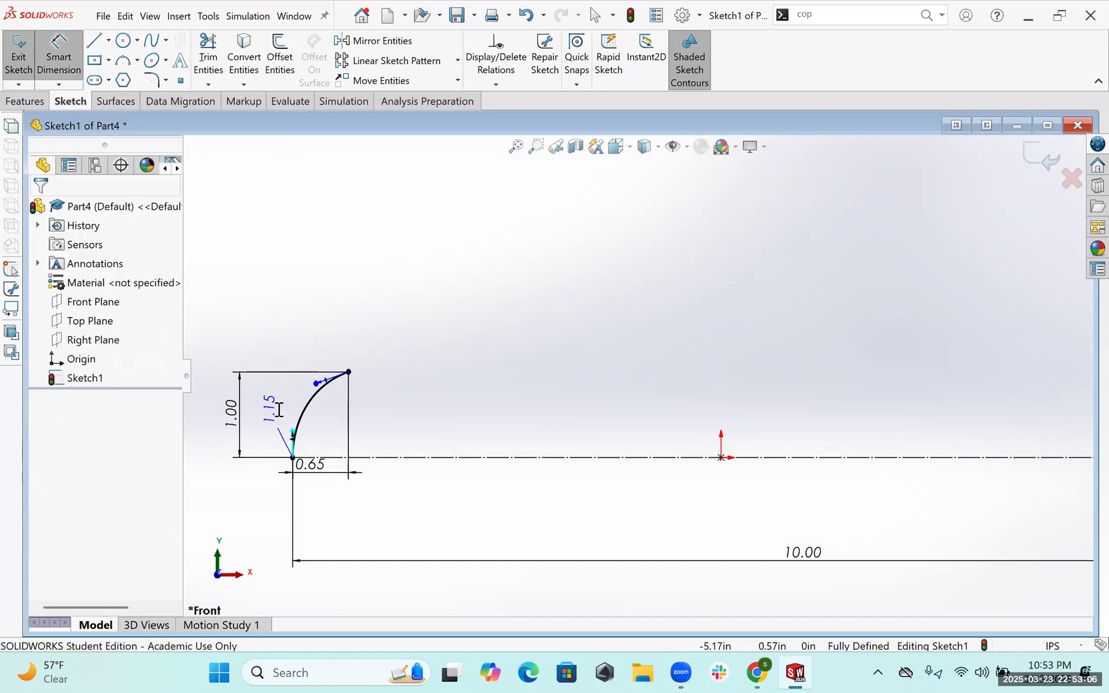
left_click(279, 421)
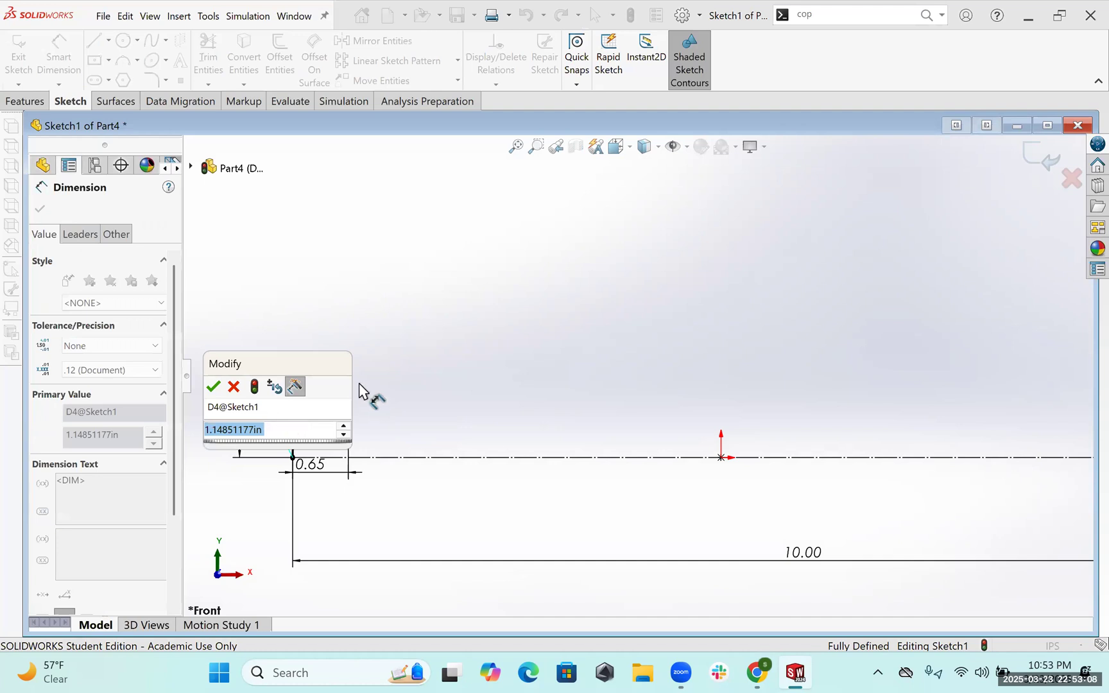
type("1")
key("Return")
key("Escape")
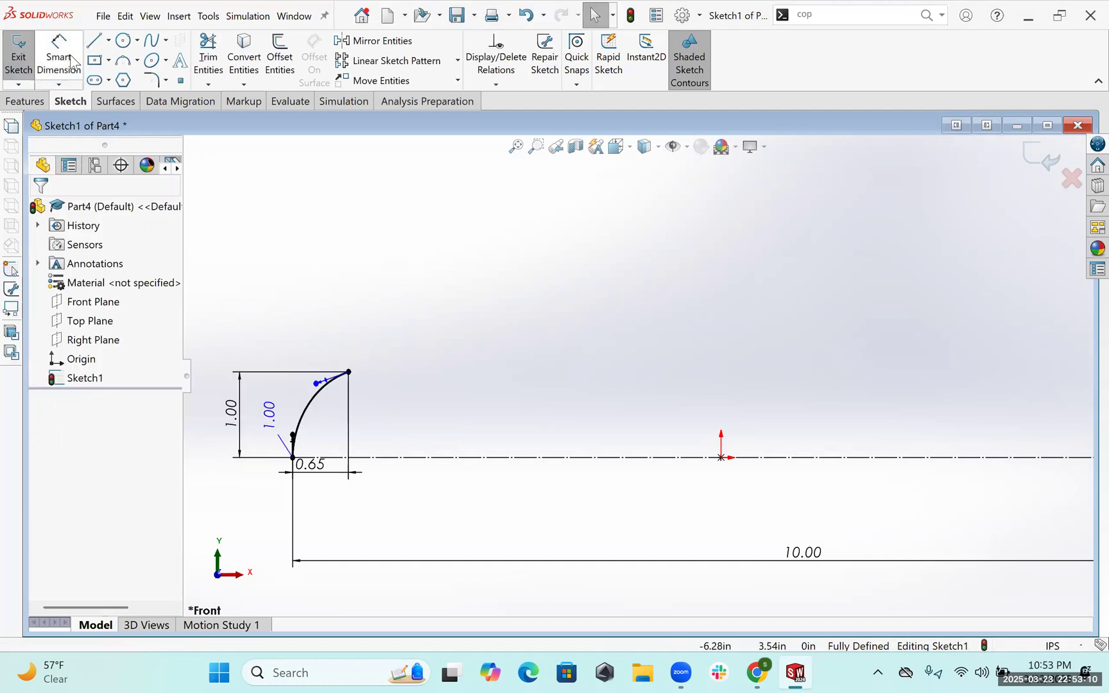
- Draw a second two-point spline above and right of the first, about 0.56 in wide and 0.81 in high, with its upper handle vertical
left_click(151, 40)
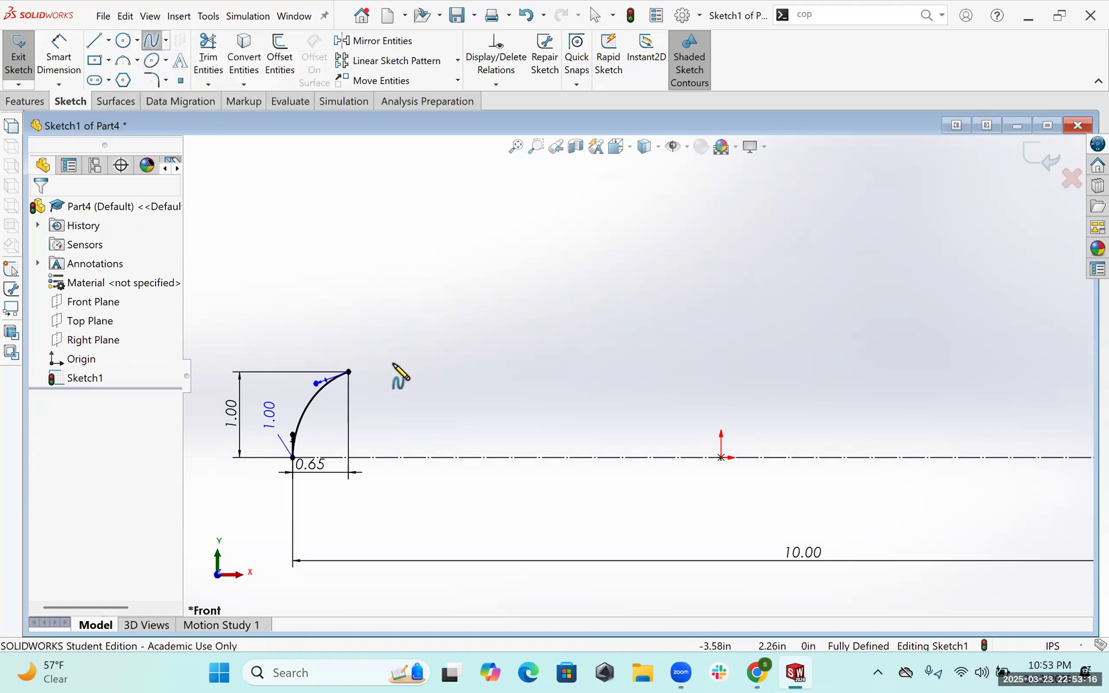
left_click(378, 358)
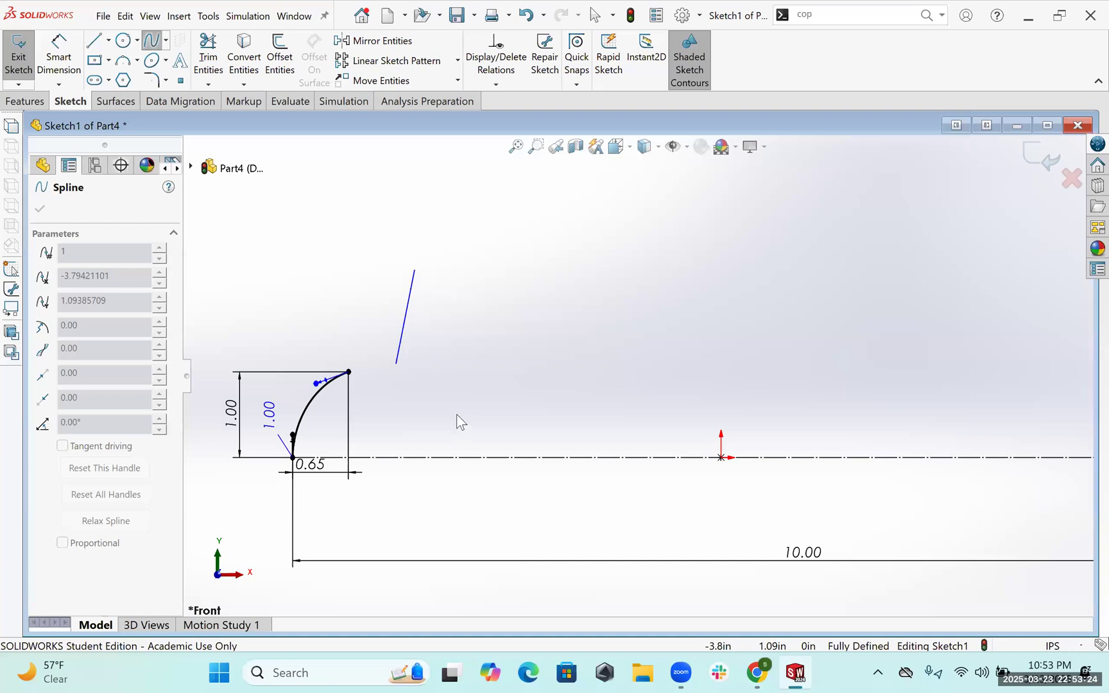
double_click(450, 279)
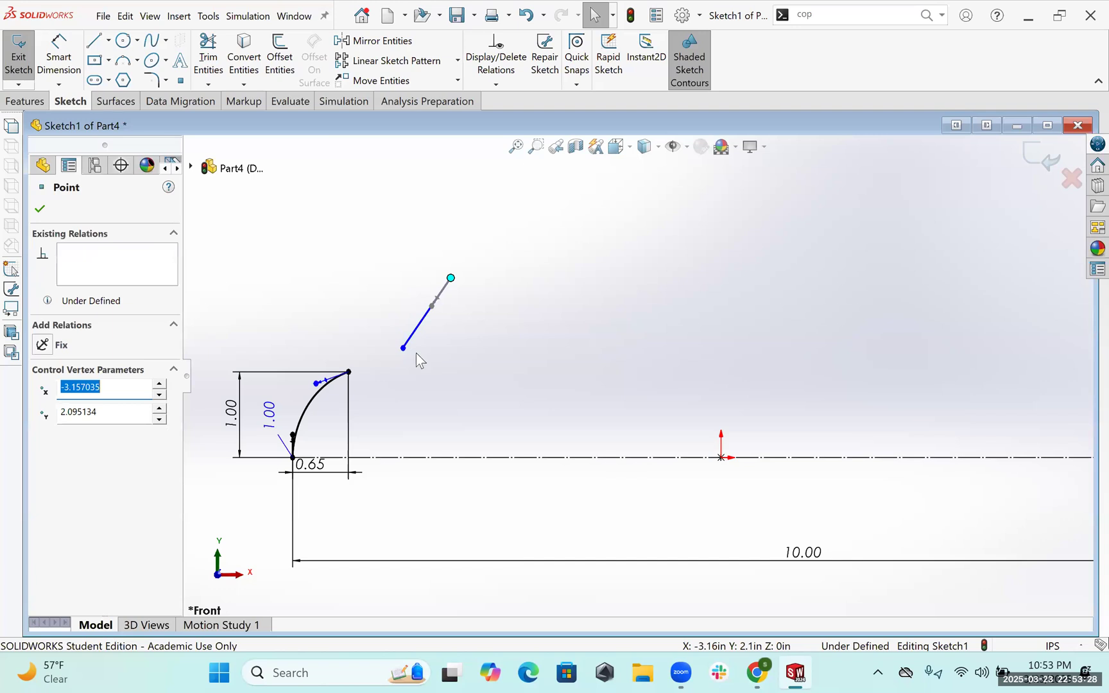
left_click_drag(431, 306, 453, 299)
right_click(453, 300)
- Dimension the vertical distance between the second spline's two endpoints as 1 in
left_click(55, 44)
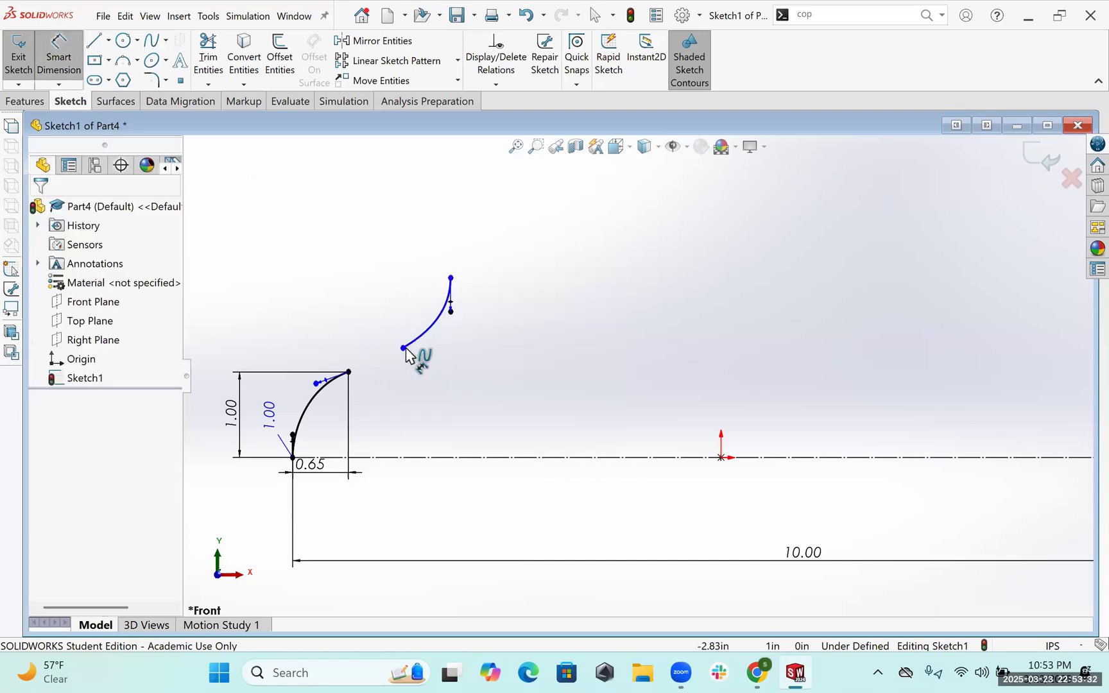
left_click(404, 349)
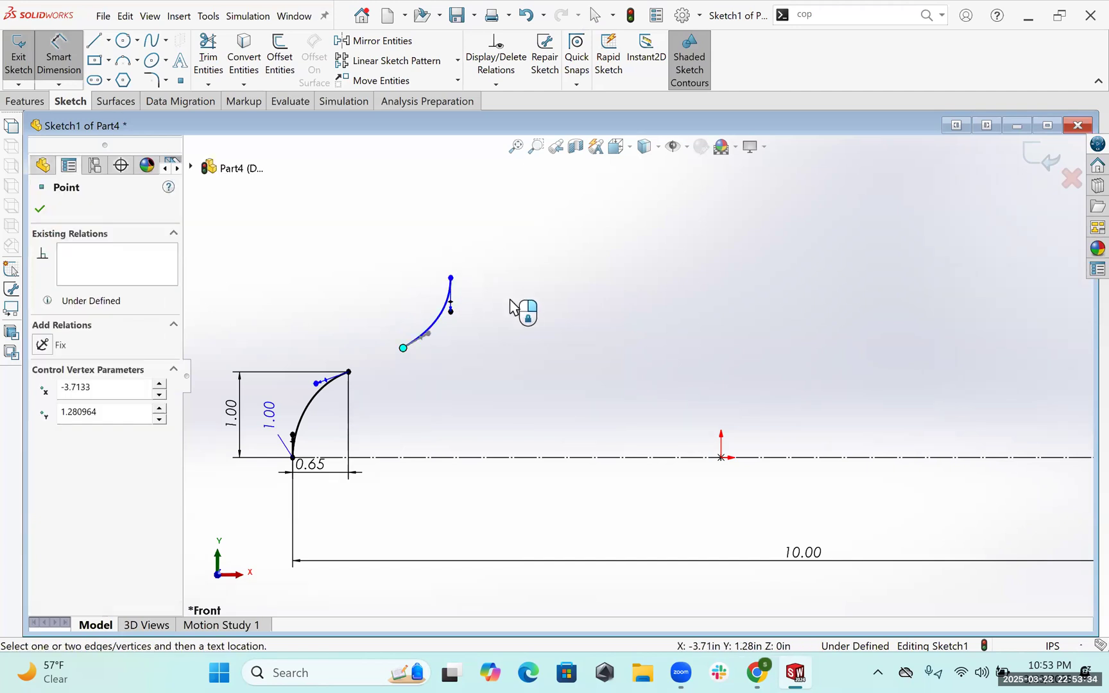
left_click(450, 278)
left_click(527, 309)
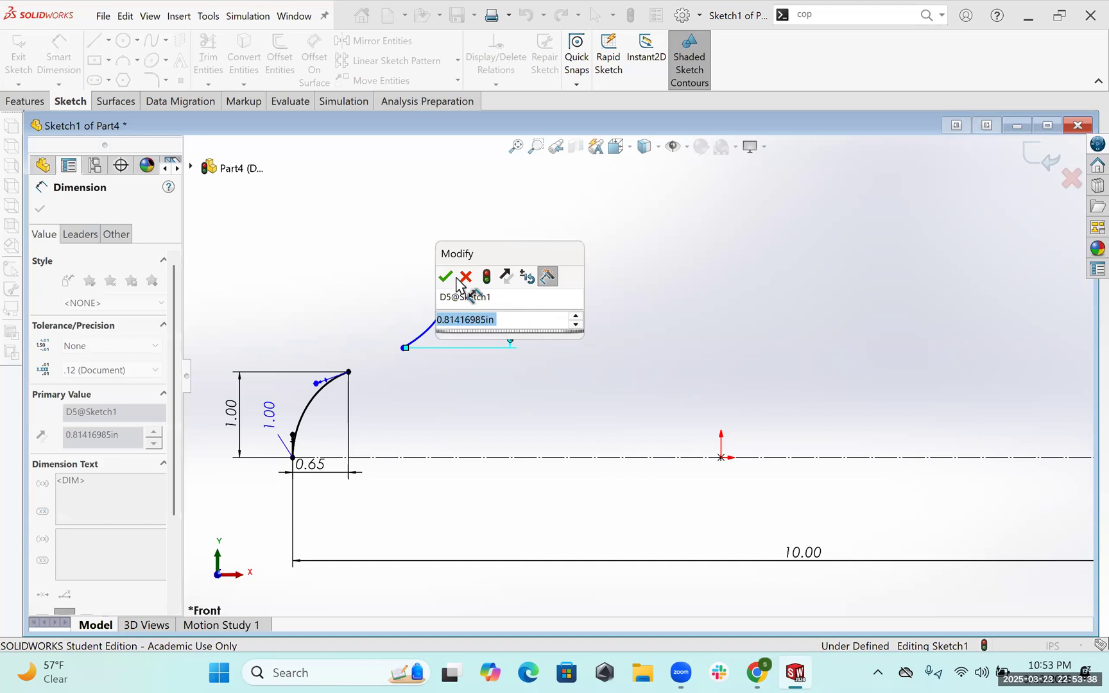
type("1")
key("Return")
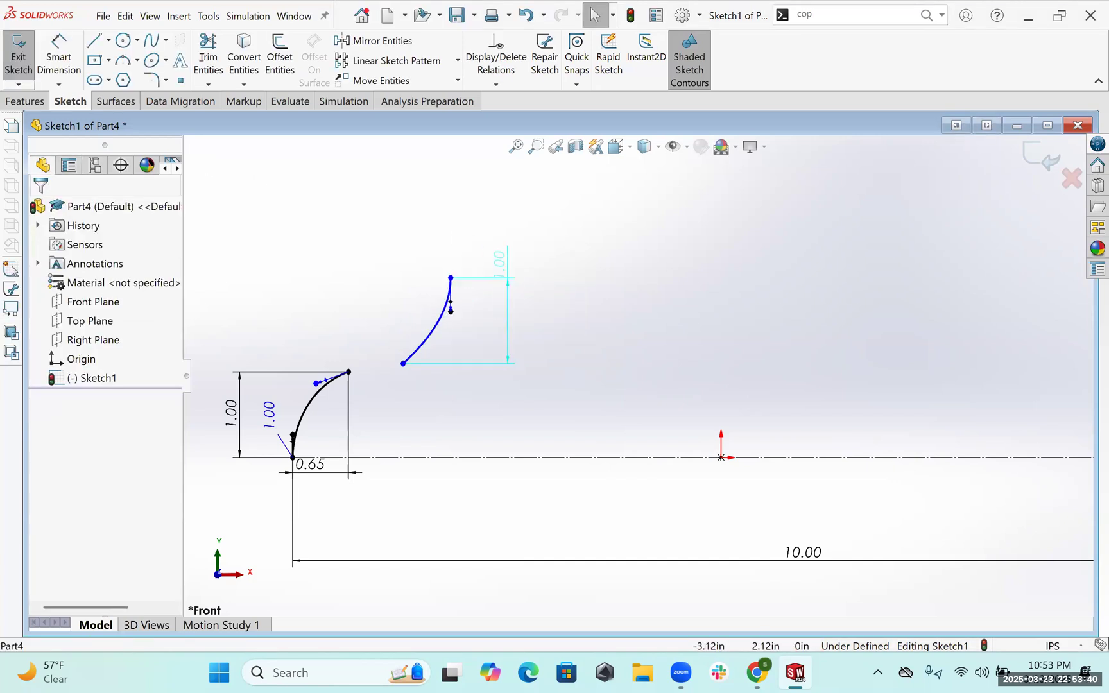
- Move the second spline higher and dimension the horizontal distance between its endpoints as 0.5 in
left_click_drag(450, 307, 416, 312)
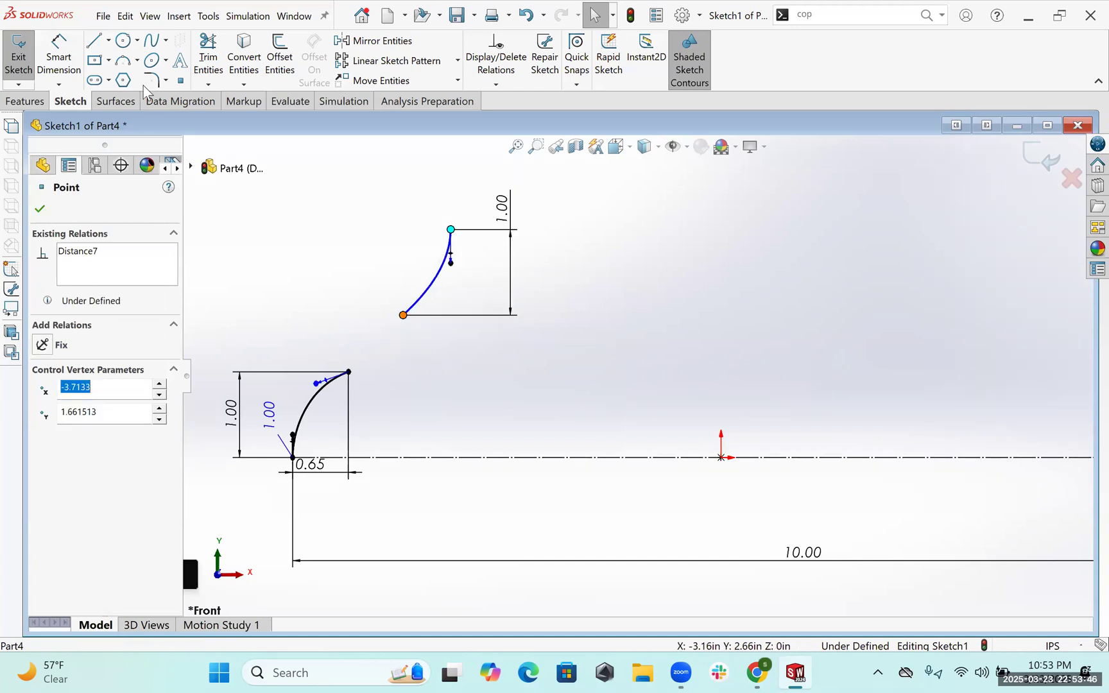
left_click(75, 60)
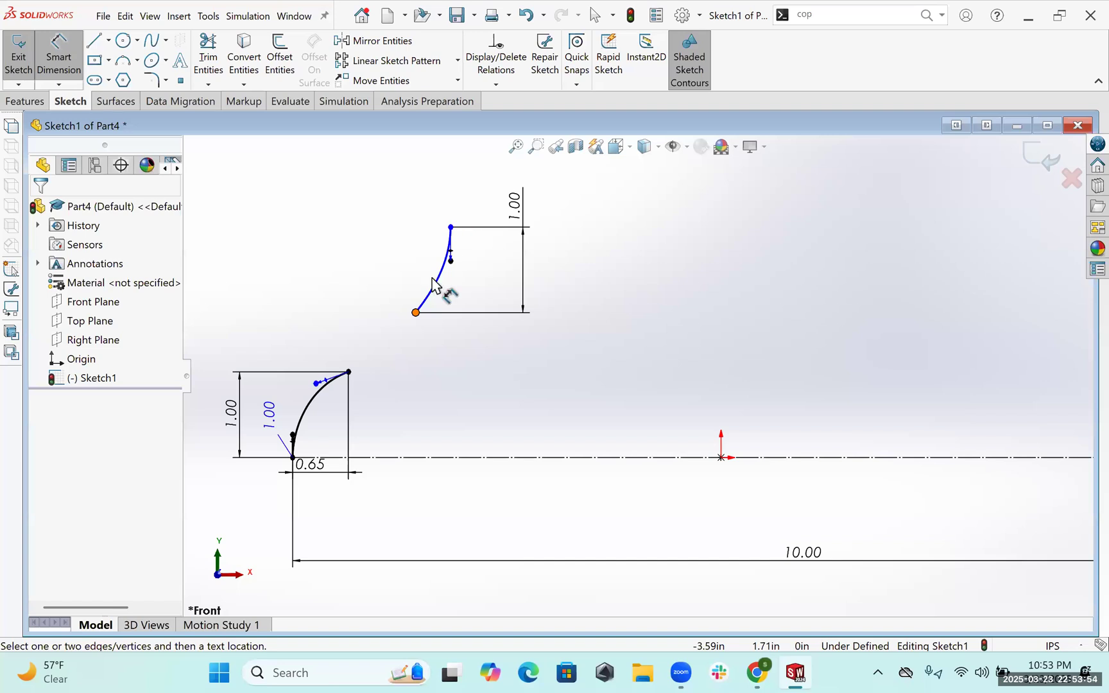
left_click(439, 321)
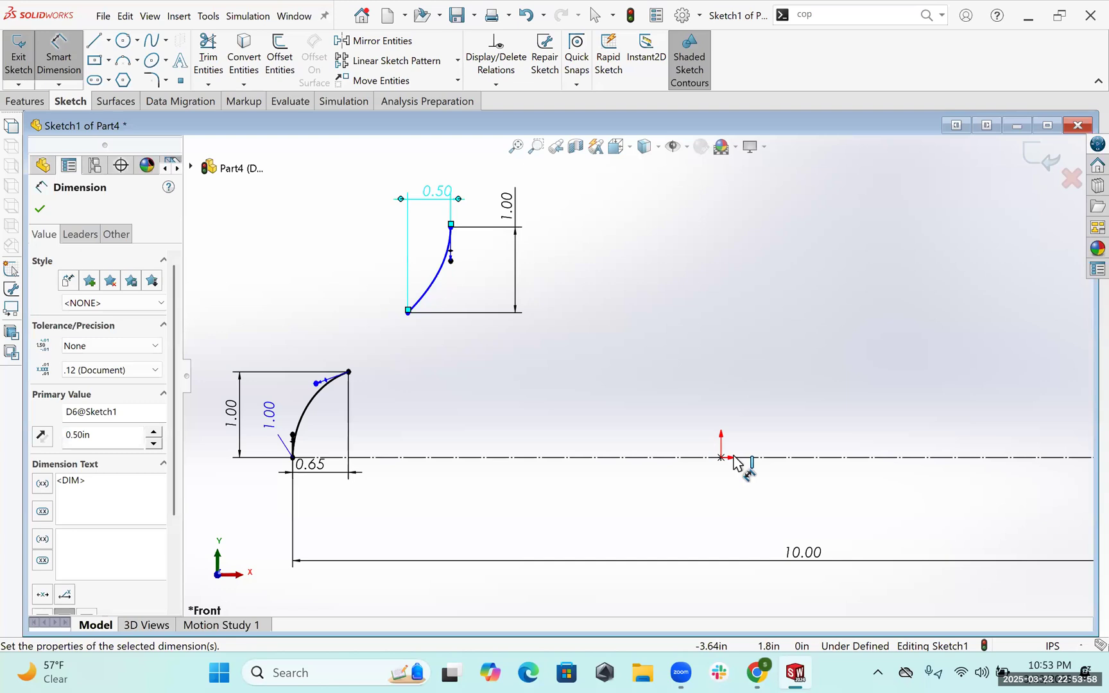
- Dimension the horizontal distance from the second spline's upper endpoint to the origin, accepting the drawn value
left_click(451, 225)
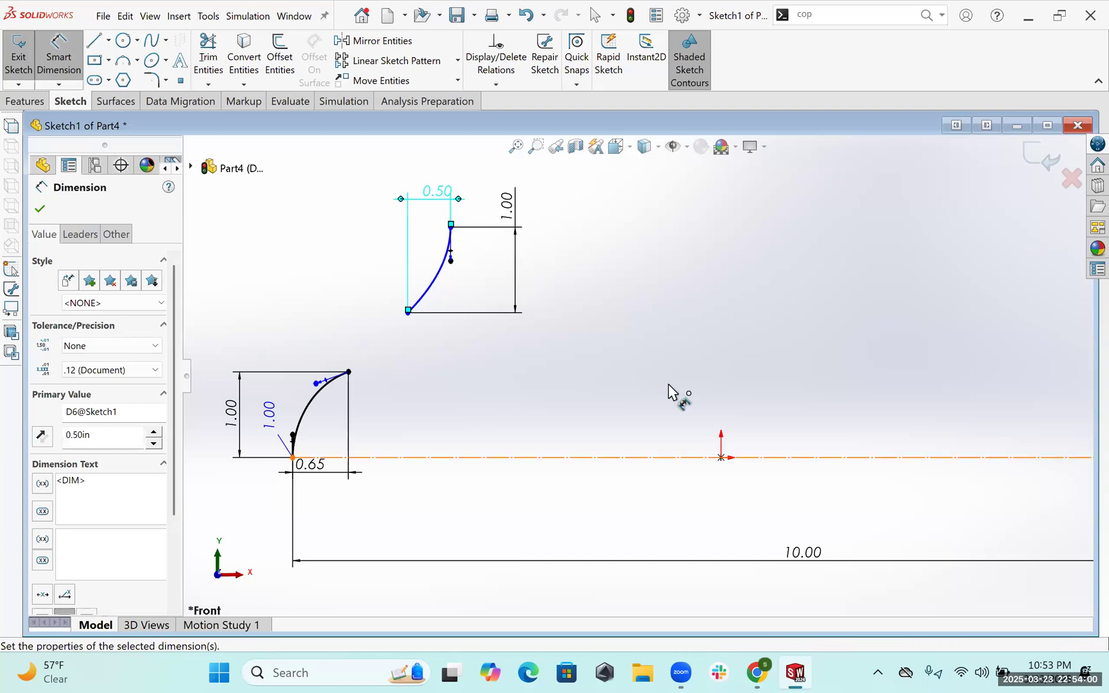
left_click(721, 457)
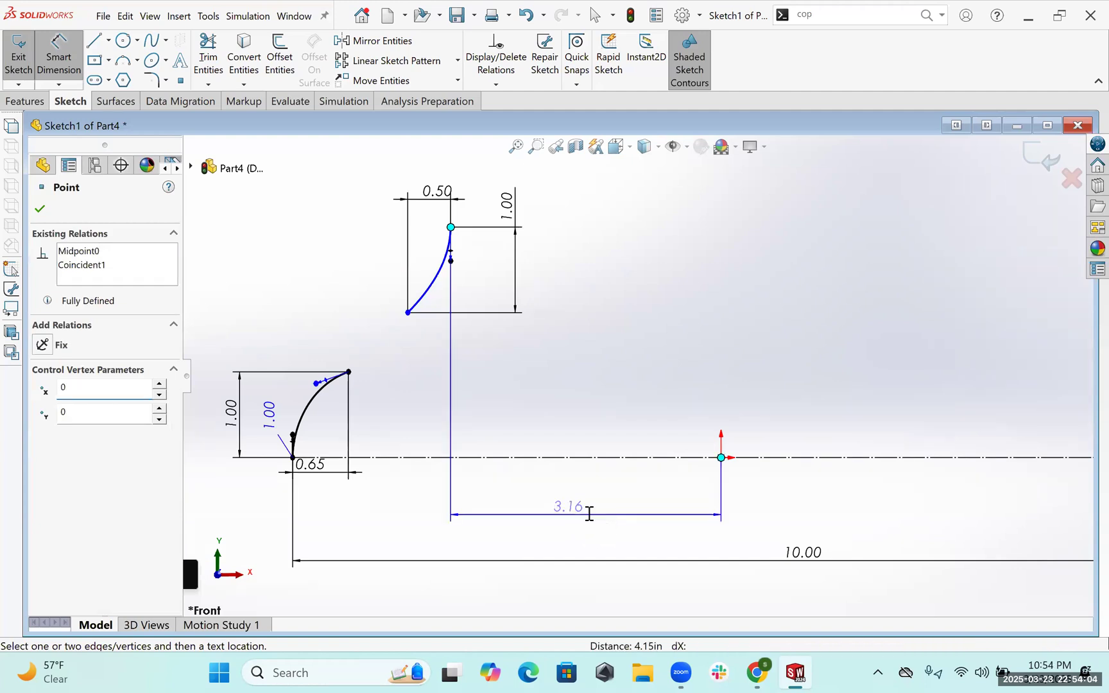
left_click(584, 514)
double_click(585, 514)
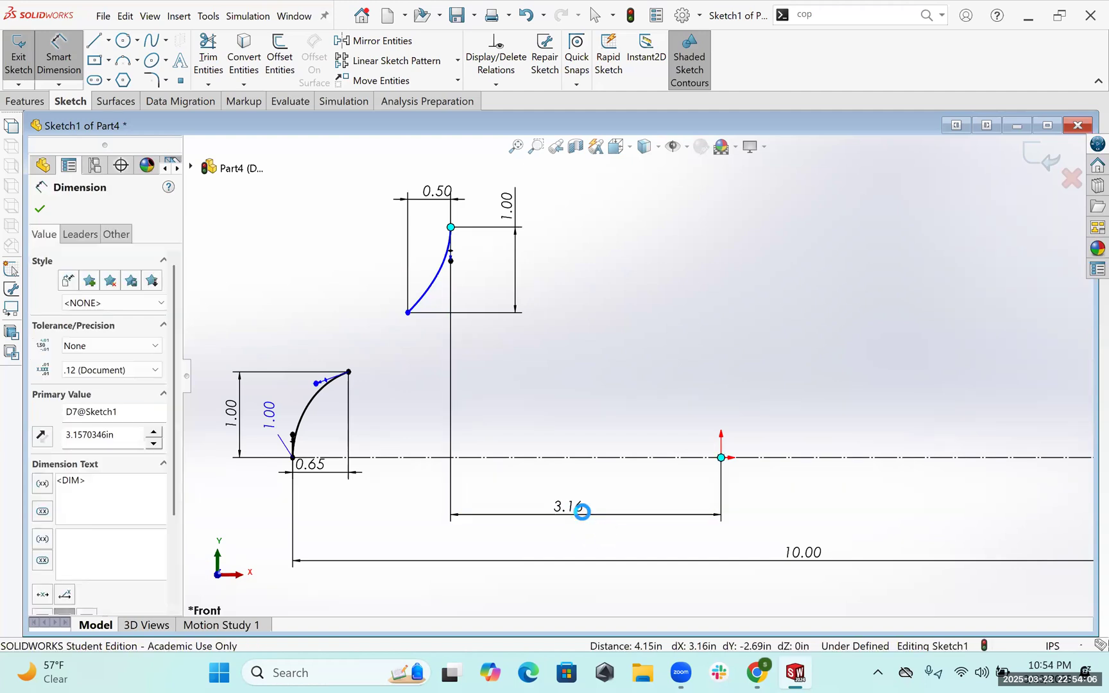
key("Return")
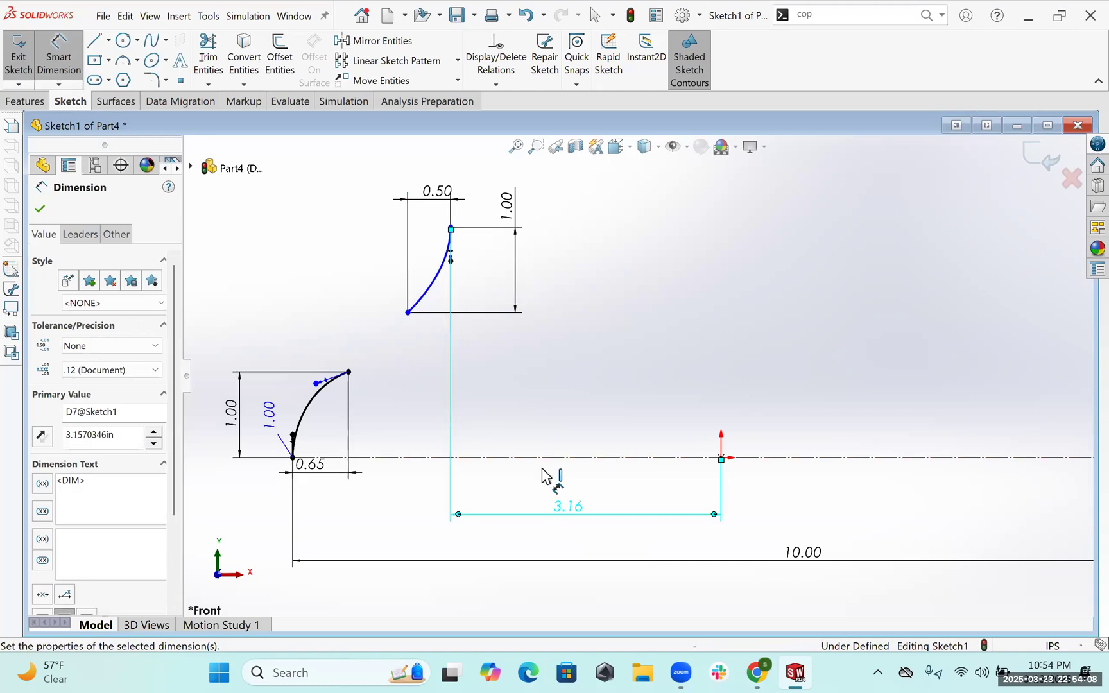
- Dimension the vertical distance from the second spline's upper endpoint to the origin as 2.5 in
left_click(451, 228)
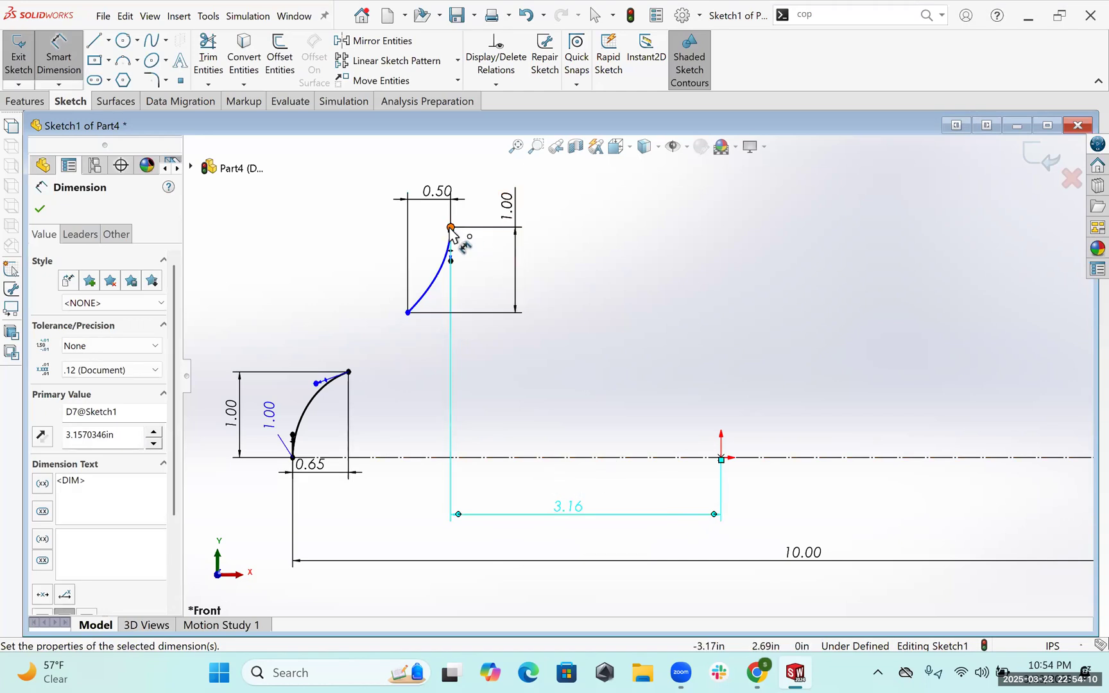
left_click(721, 458)
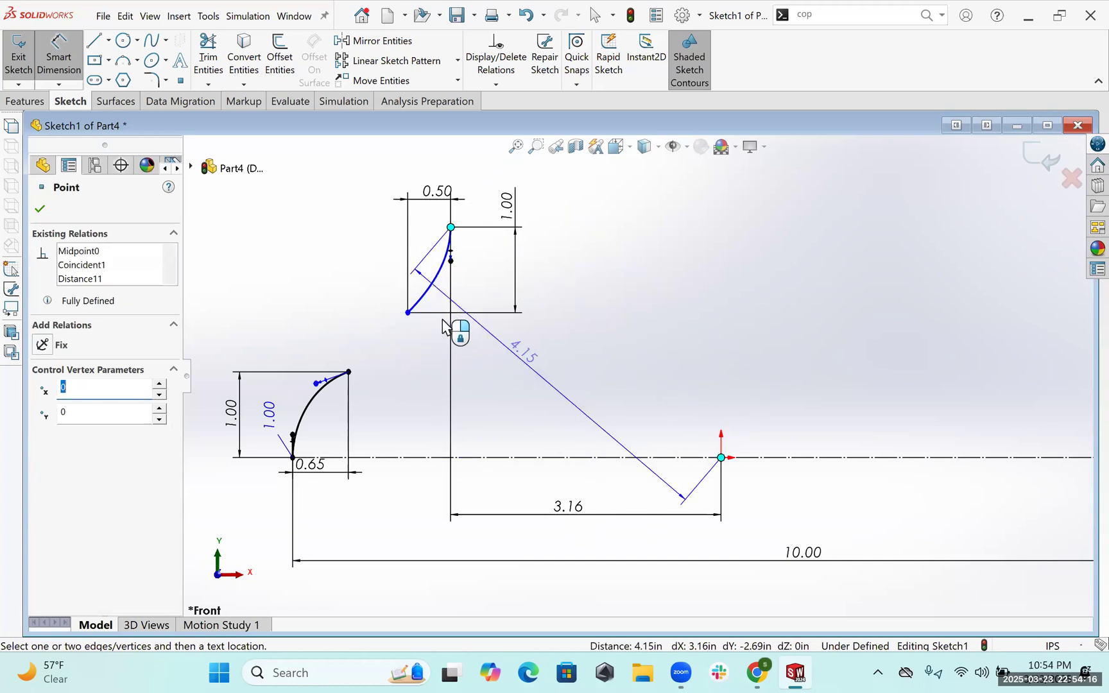
left_click(484, 335)
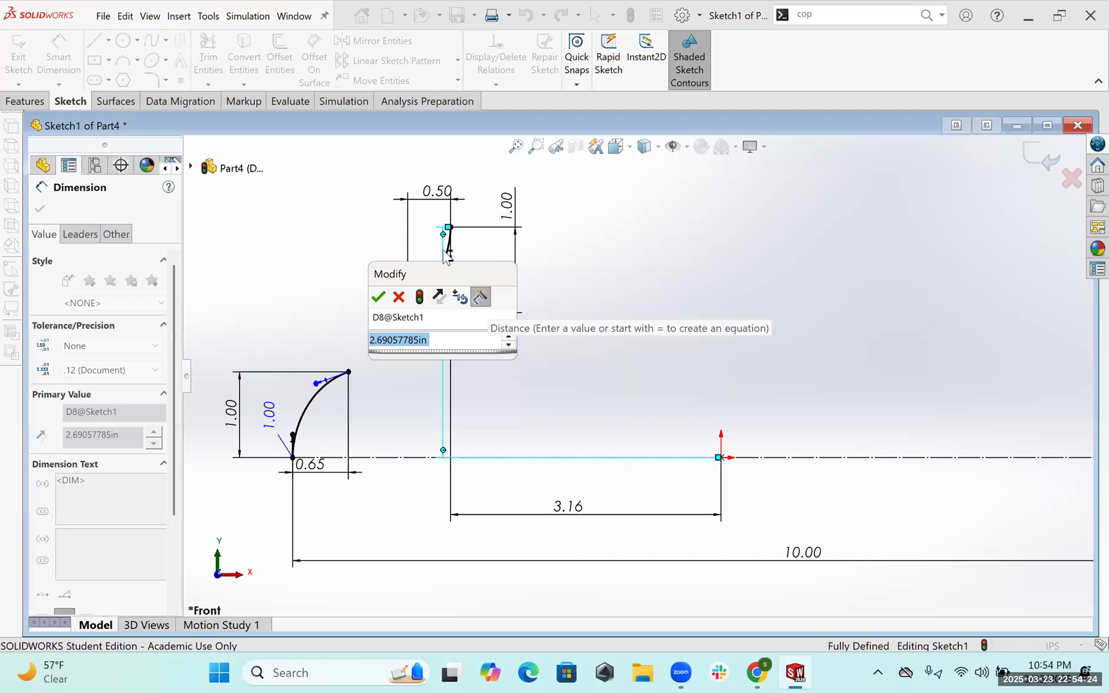
type("2.5")
key("Return")
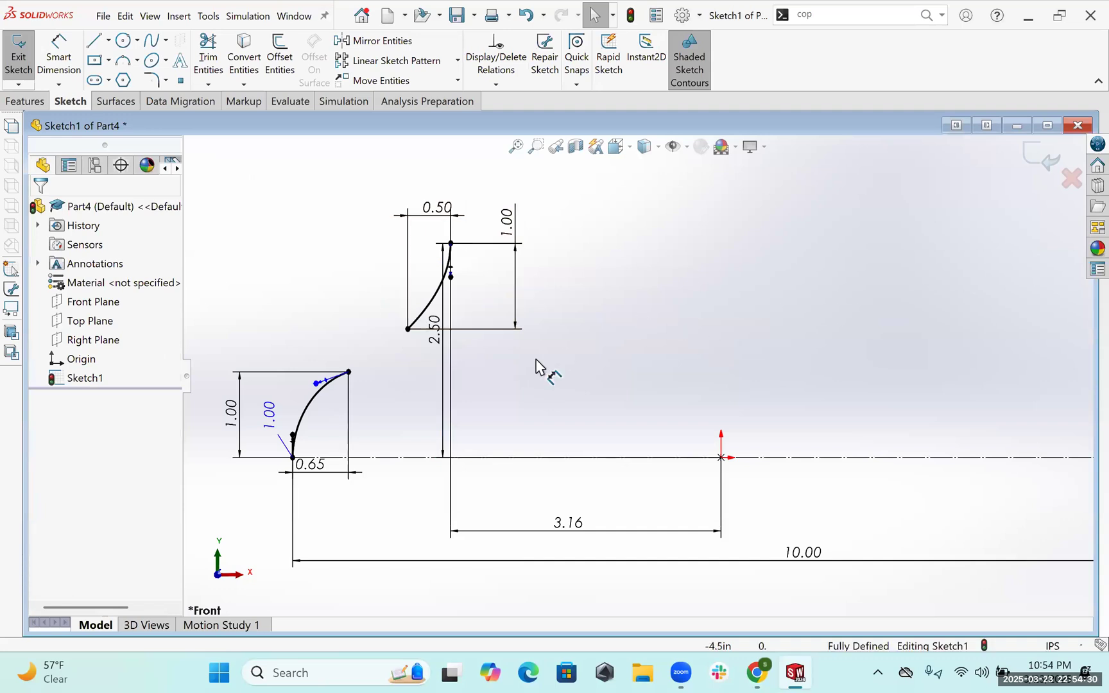
- Start a linear sketch pattern along the X-axis with both splines as the entities to pattern
key("f")
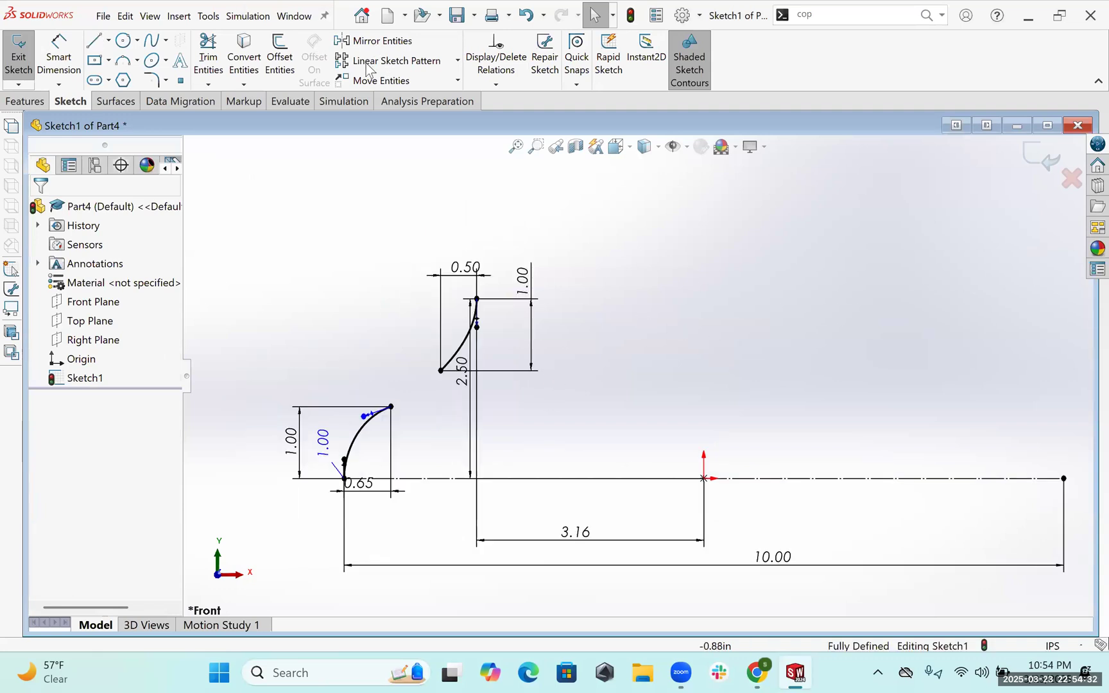
scroll(470, 381, "up", 3)
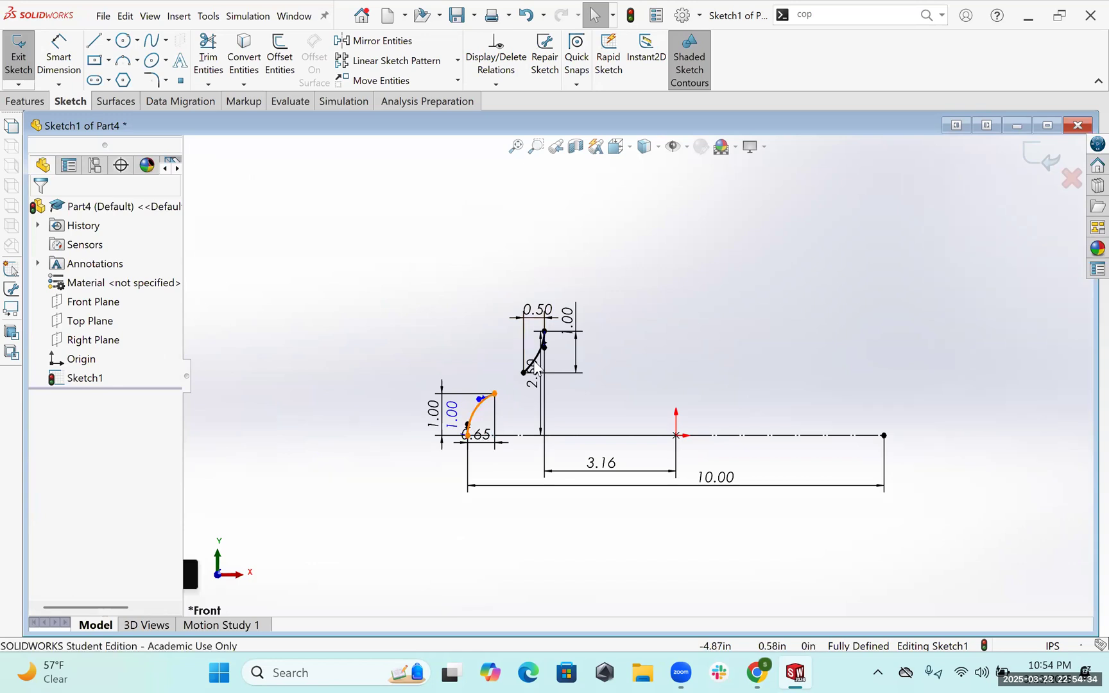
left_click(482, 402)
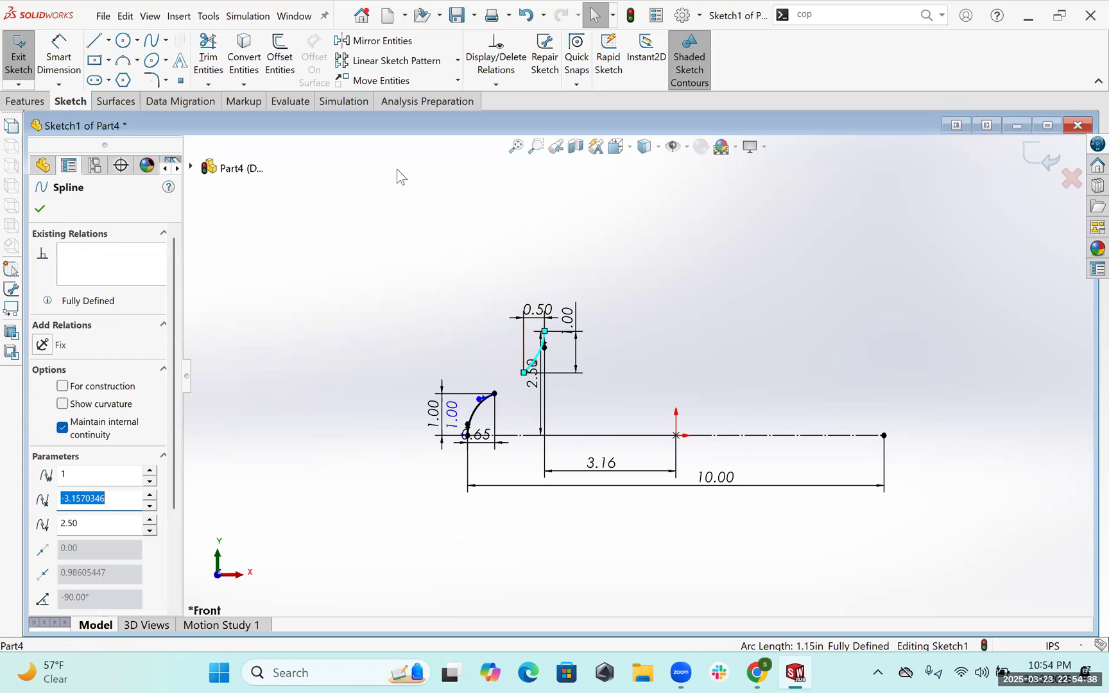
left_click(351, 59)
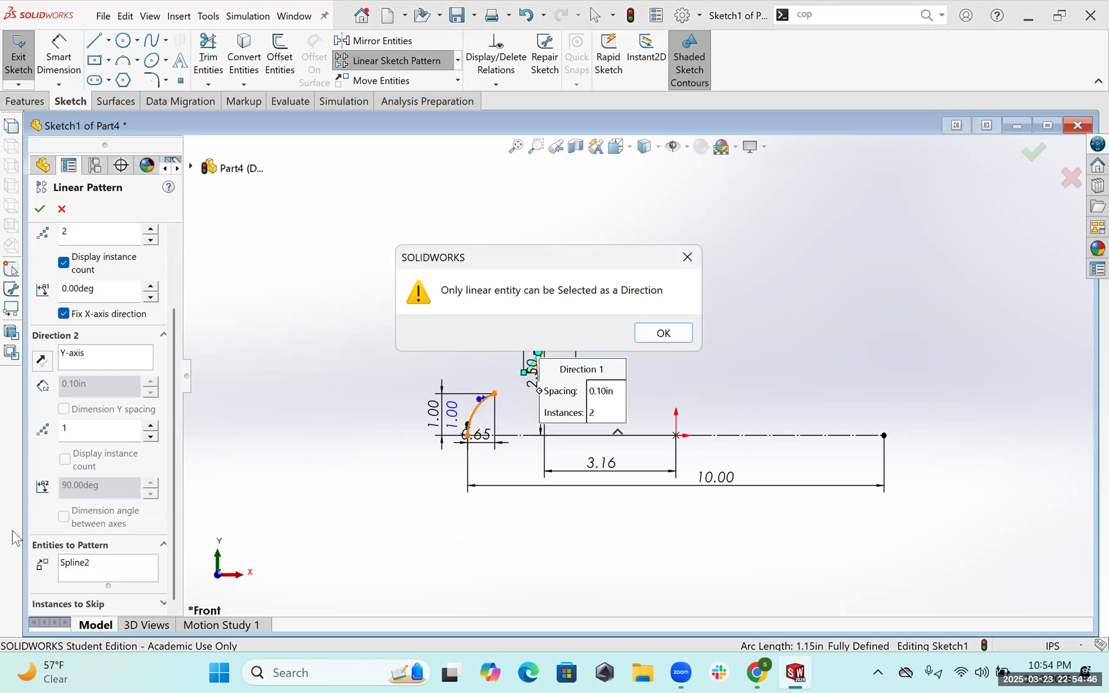
key("Return")
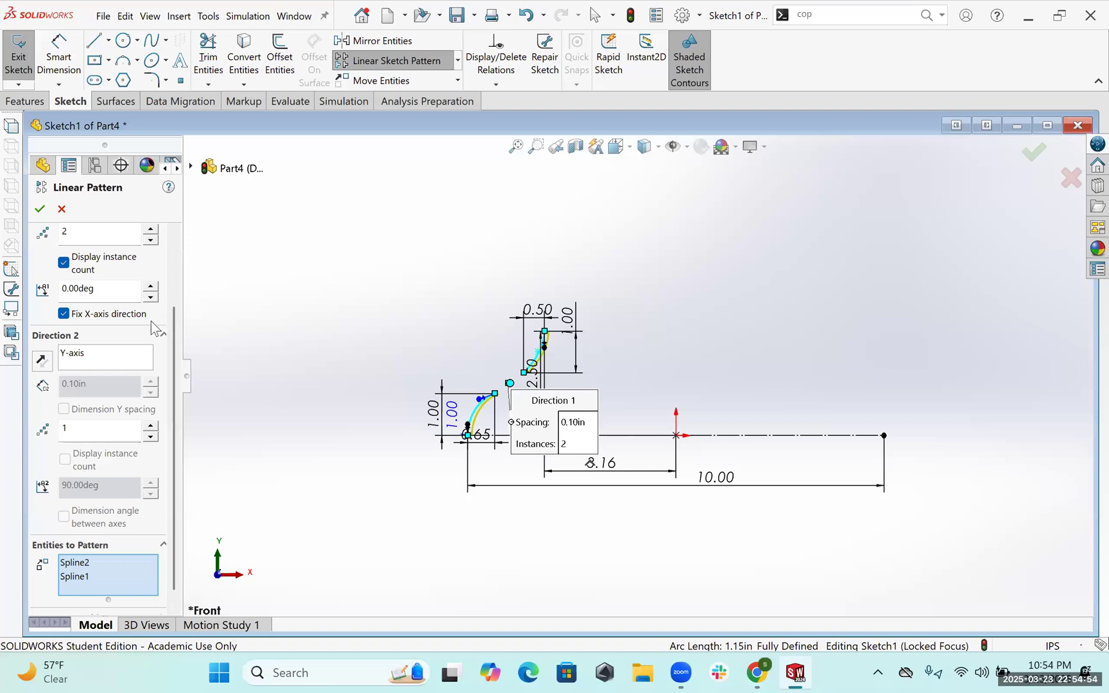
- Set the X-axis pattern to 4 instances with 2.90 in spacing and create the spline copies
scroll(151, 321, "up", 3)
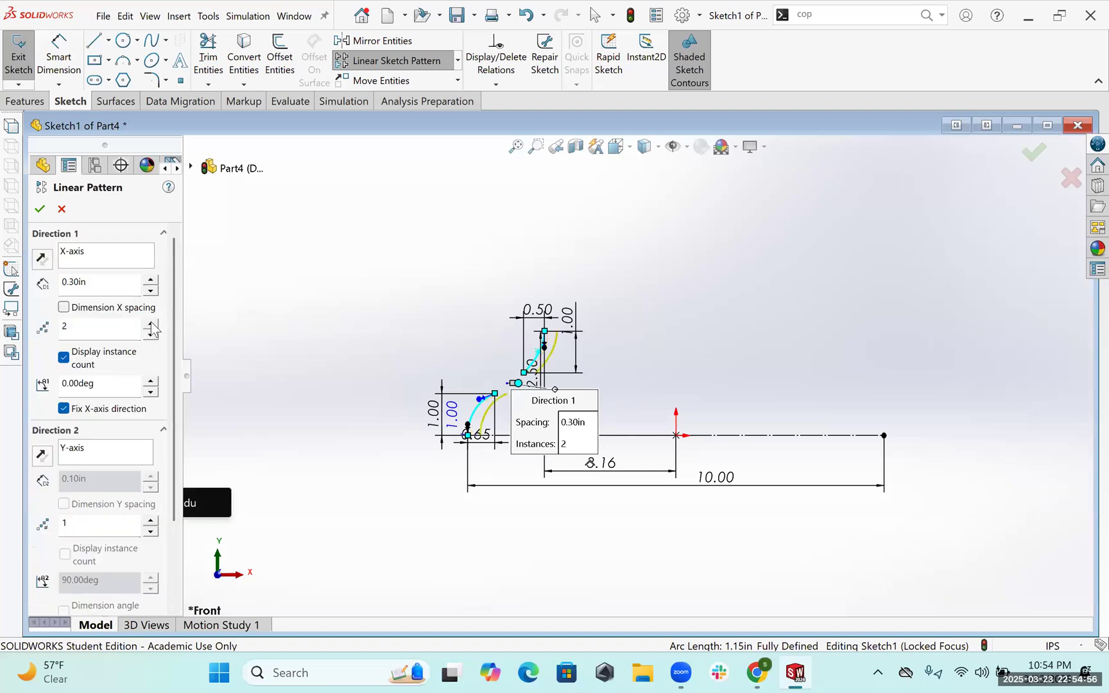
left_click(150, 324)
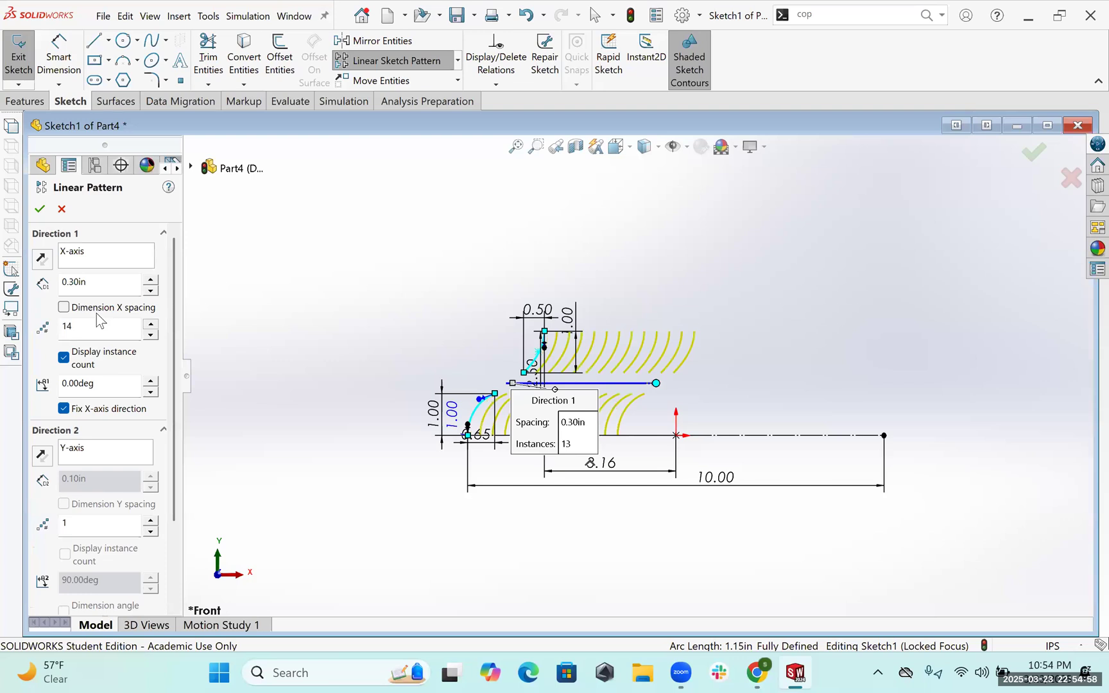
key("Up")
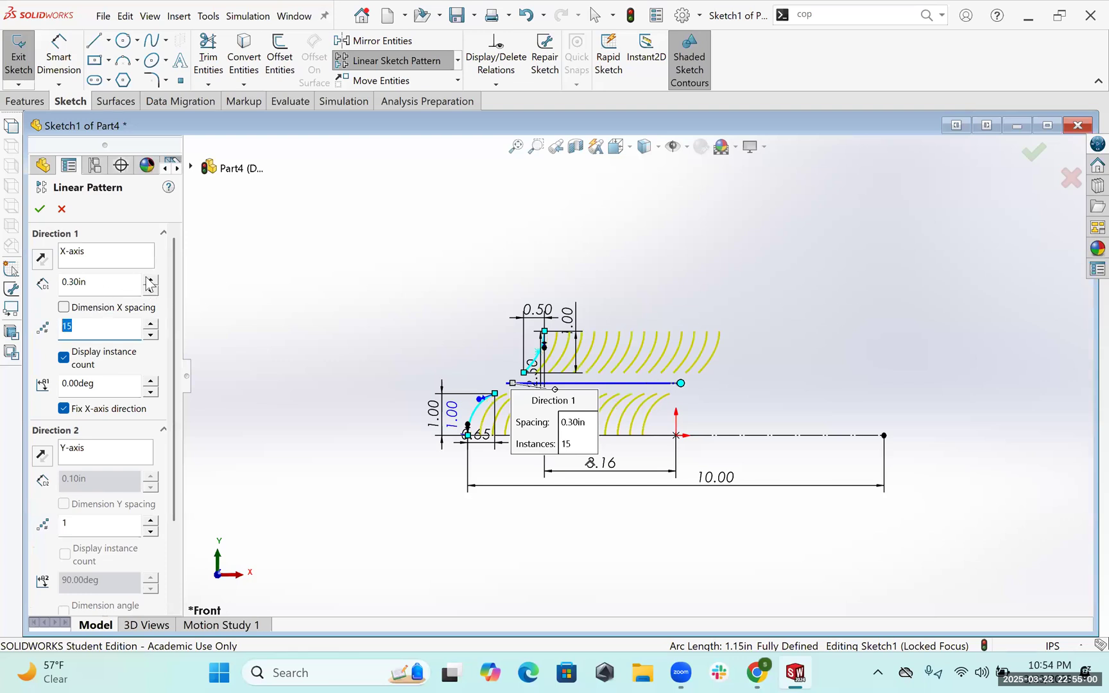
type("3")
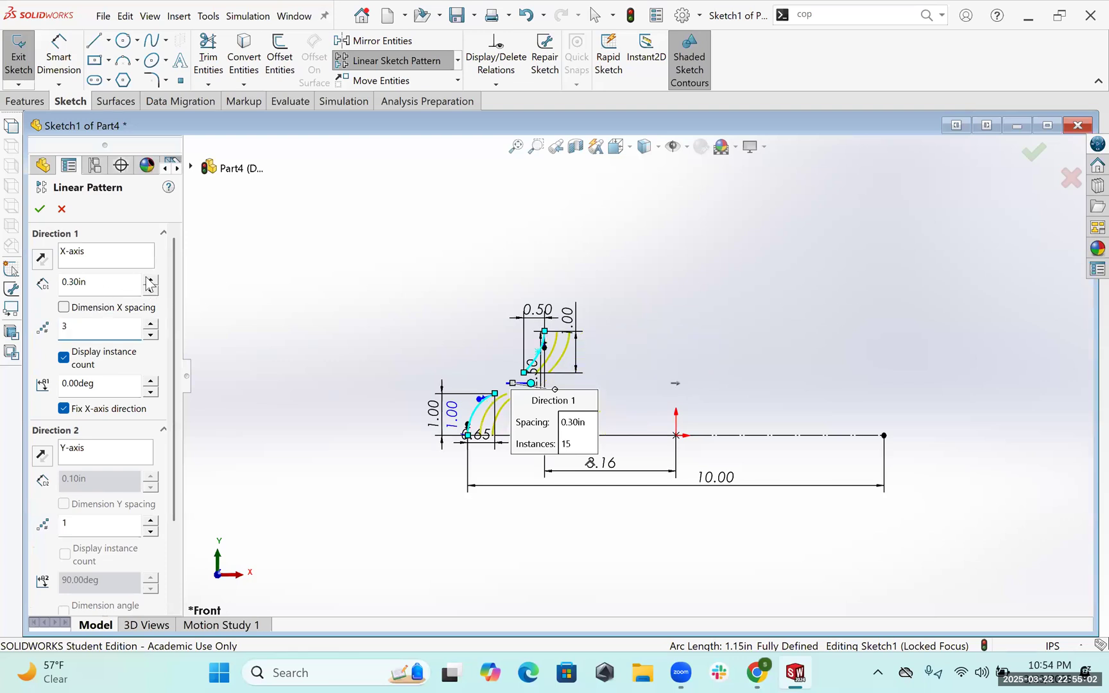
left_click(150, 283)
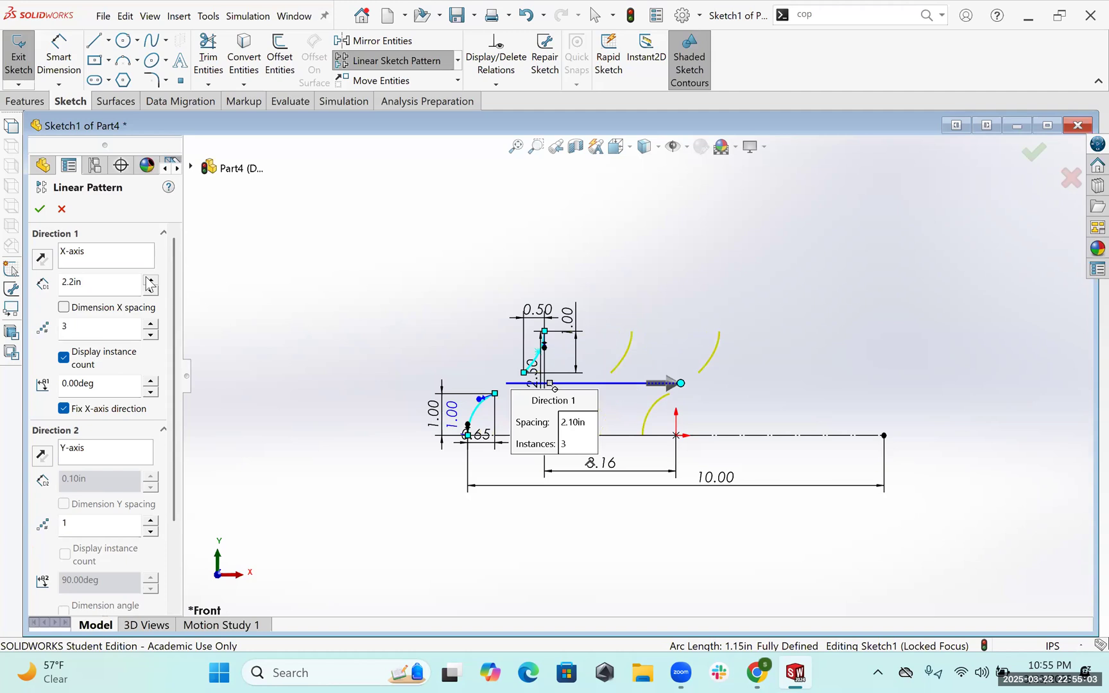
left_click(150, 322)
left_click(151, 335)
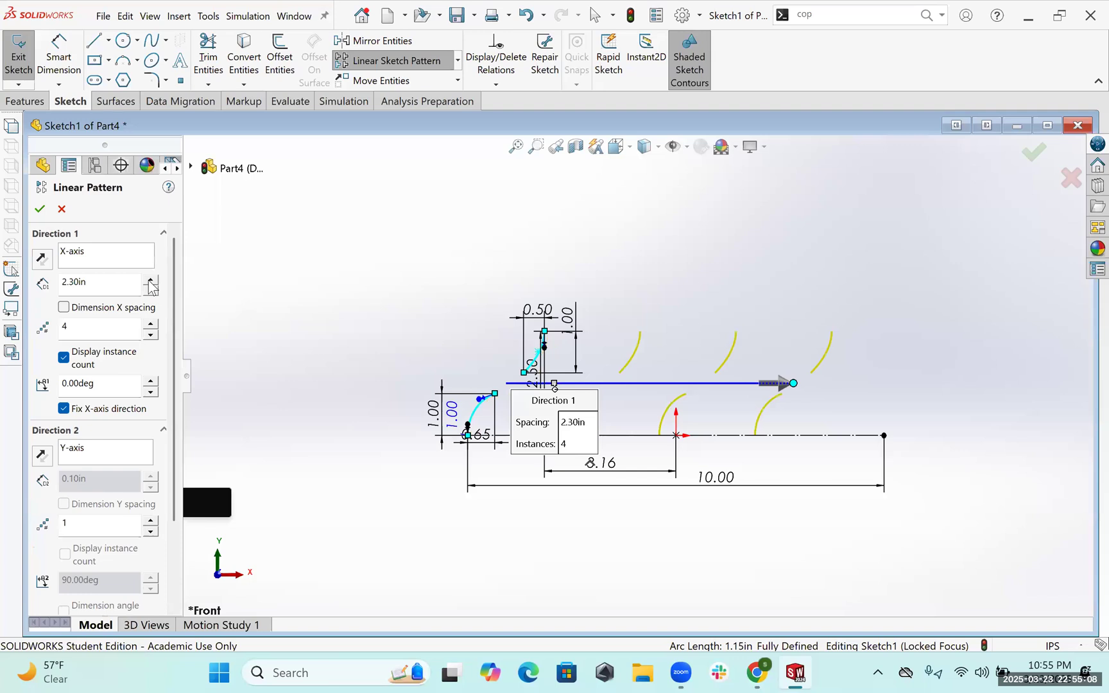
left_click(151, 282)
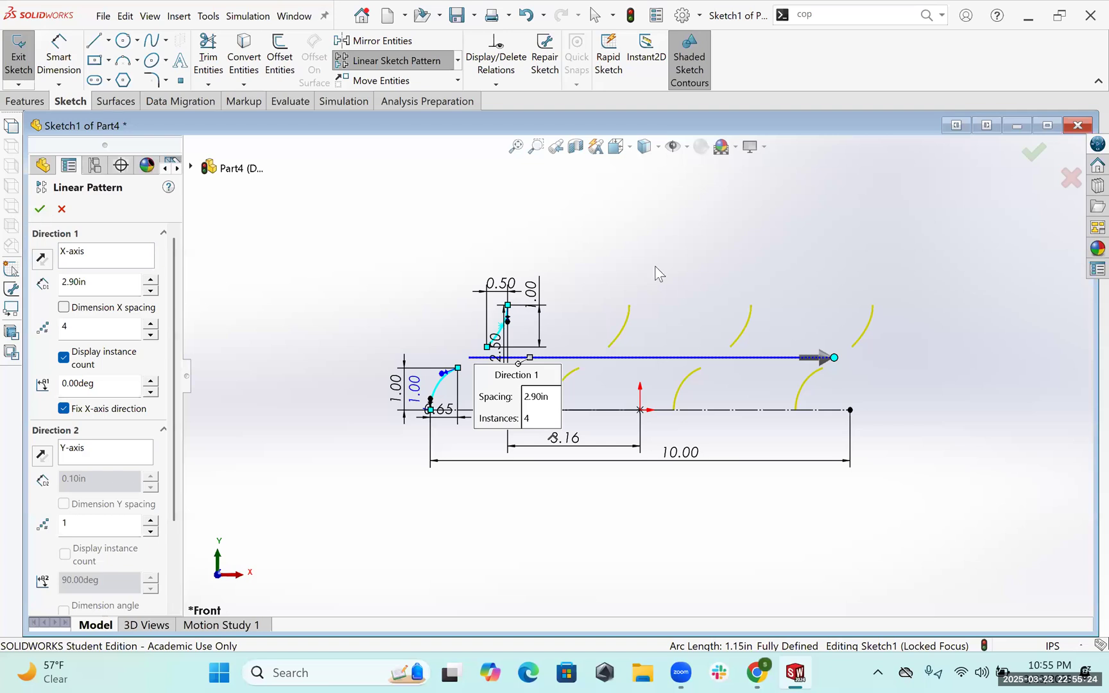
key("Return")
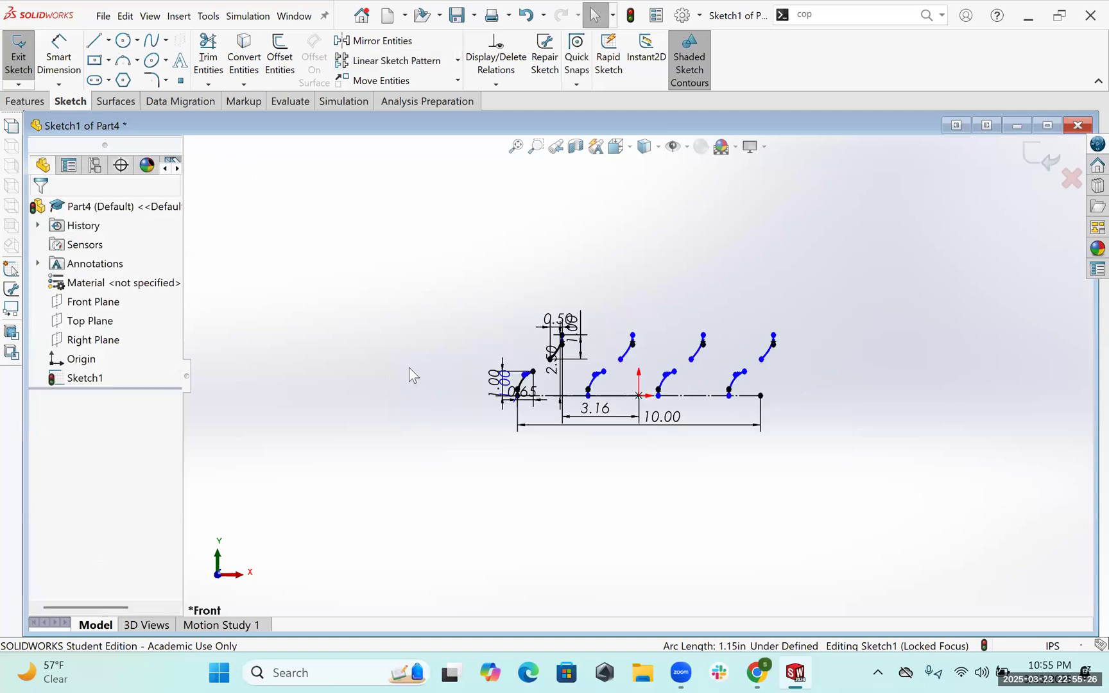
- Apply a Fix relation to the three patterned copies of the lower spline along the construction line
key("f")
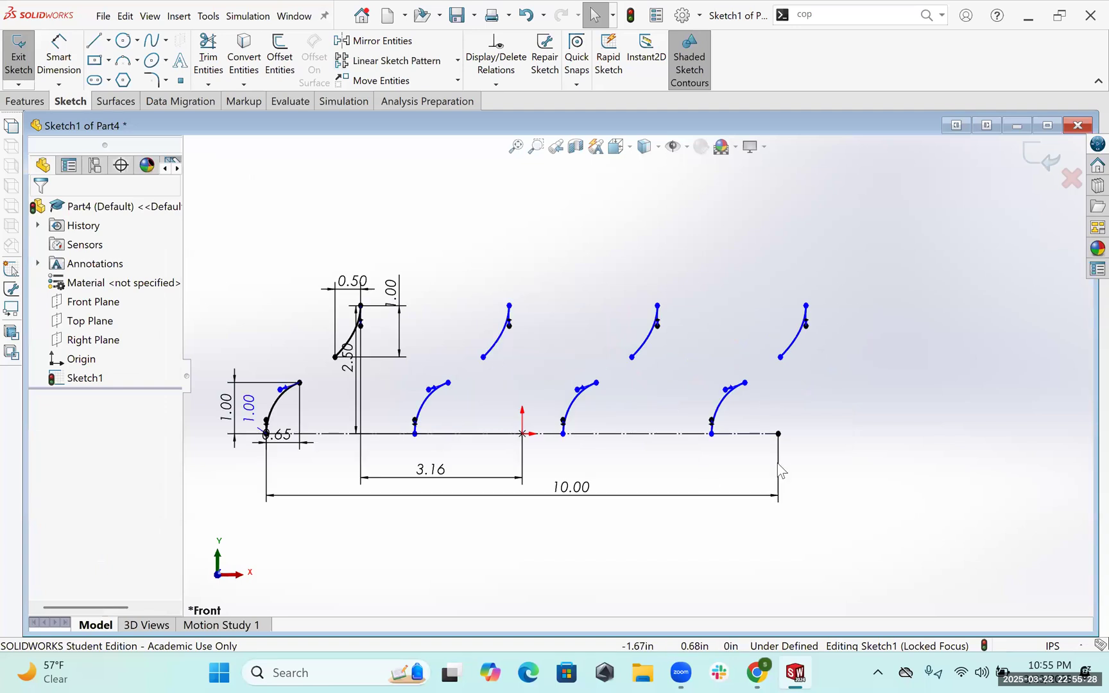
left_click_drag(385, 371, 528, 437)
scroll(507, 427, "up", 1)
scroll(457, 398, "down", 1)
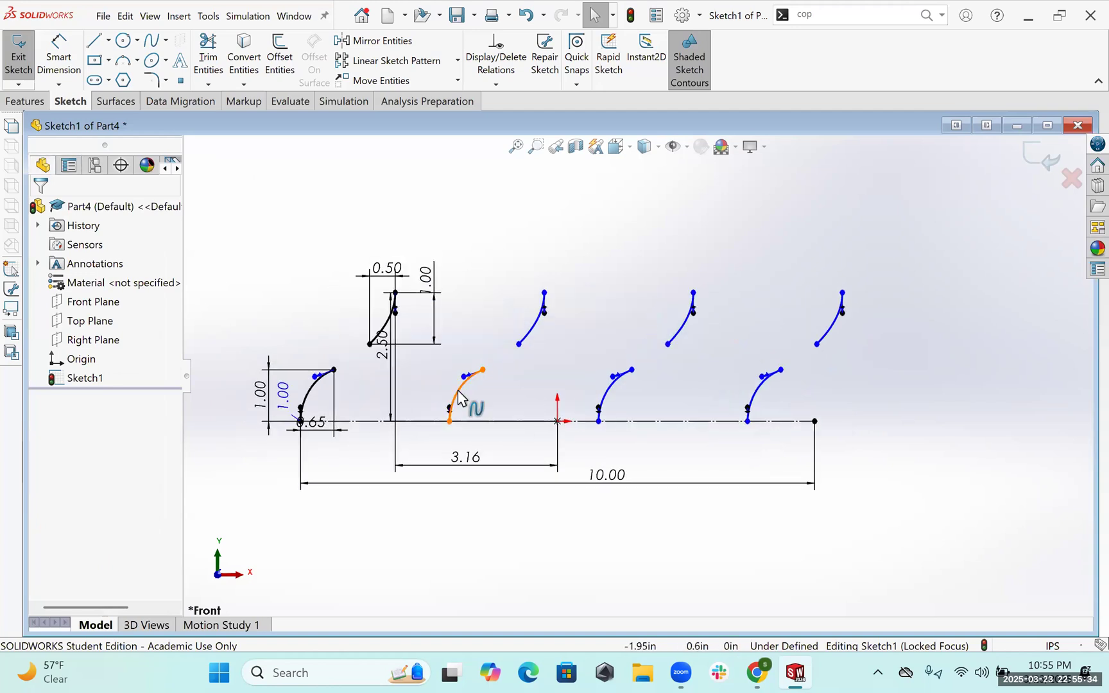
left_click(458, 398)
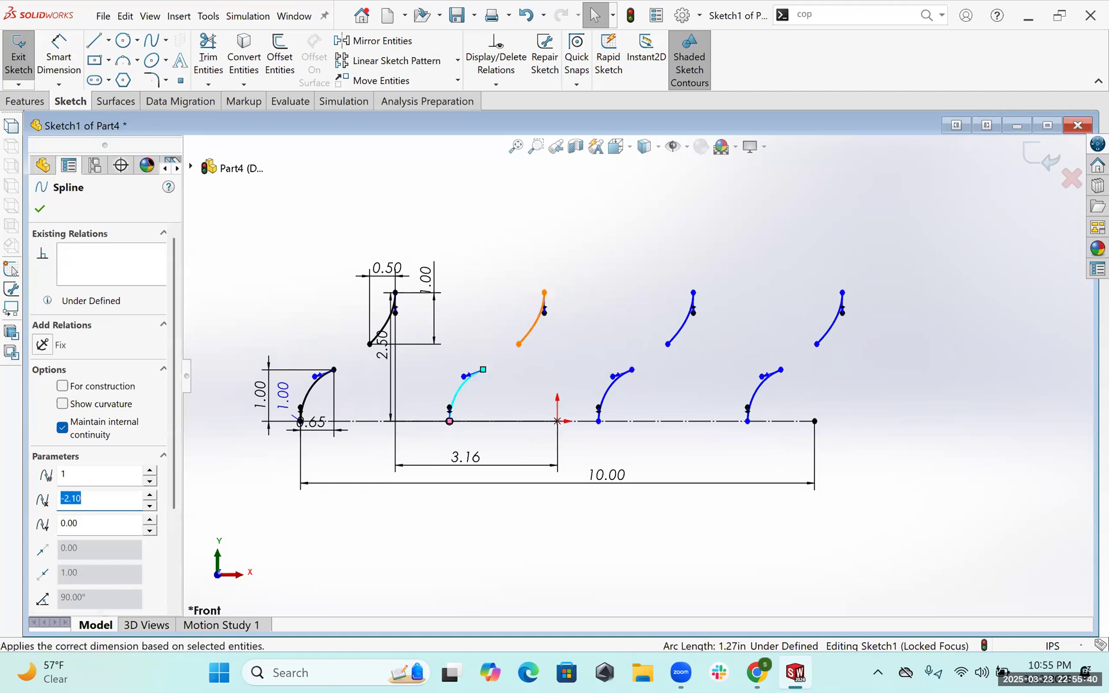
left_click(538, 329)
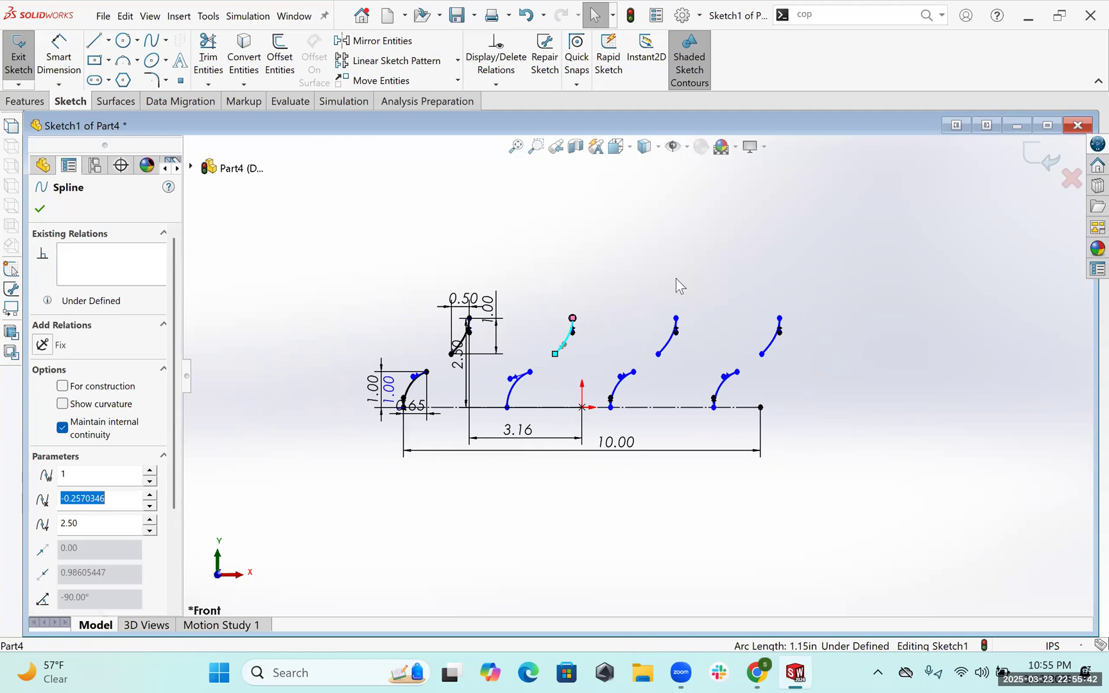
scroll(676, 279, "down", 2)
scroll(774, 388, "down", 1)
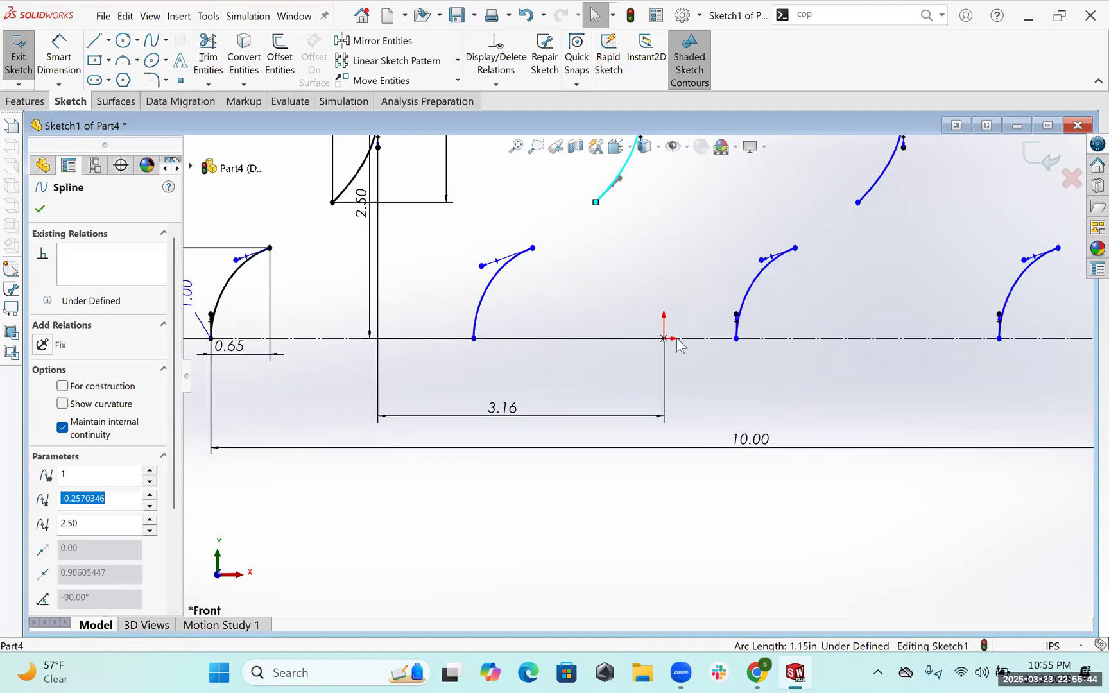
scroll(637, 375, "up", 4)
left_click_drag(537, 302, 879, 376)
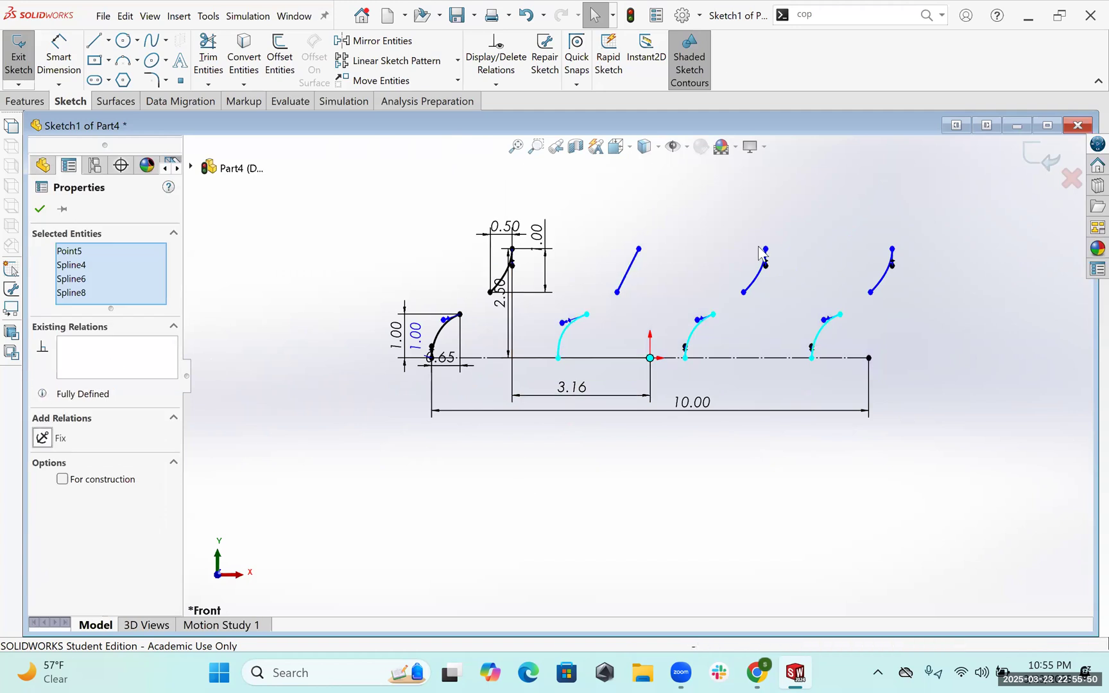
key("Escape")
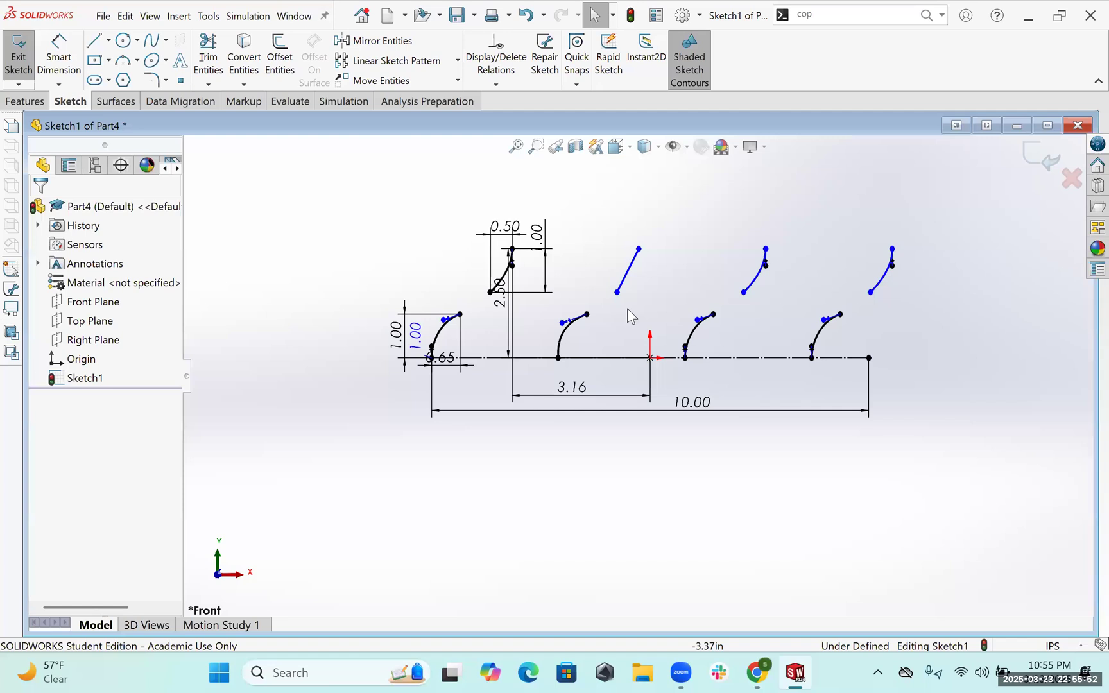
- Apply a Fix relation to the three patterned copies of the upper spline
left_click(634, 266)
left_click_drag(566, 197, 970, 315)
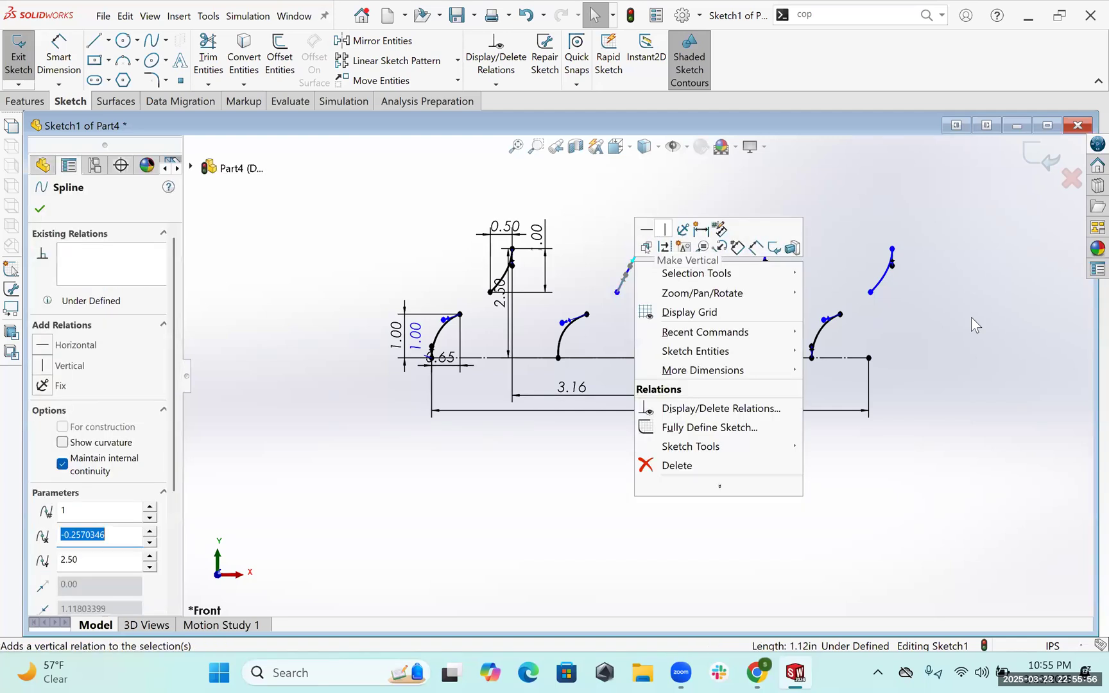
left_click(40, 421)
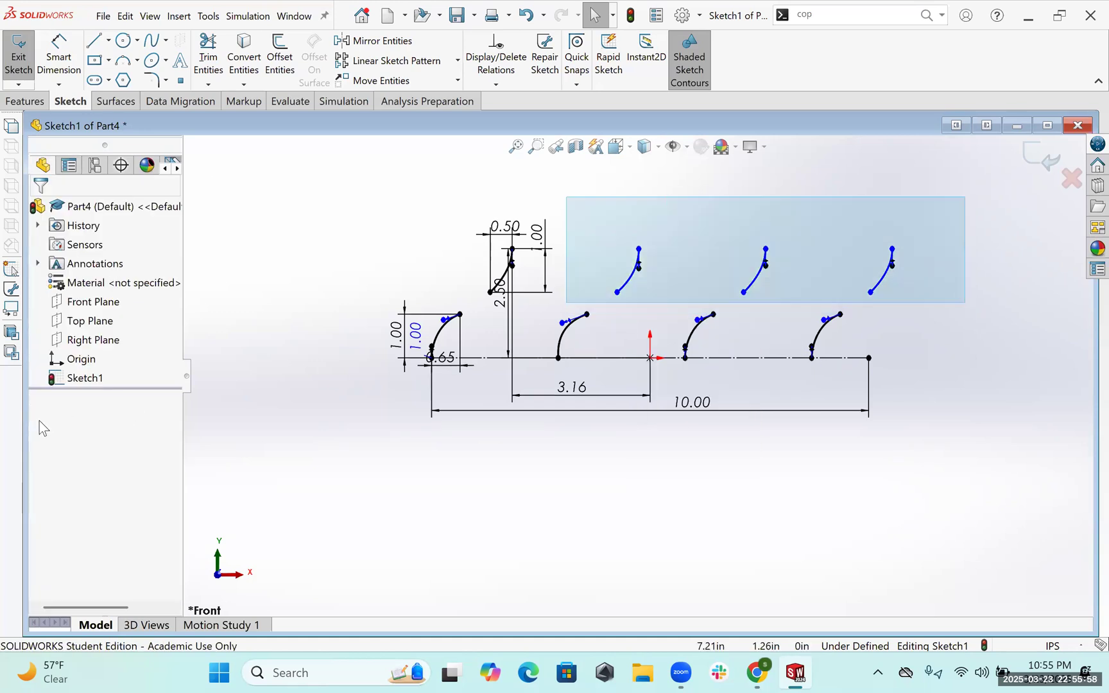
left_click(809, 309)
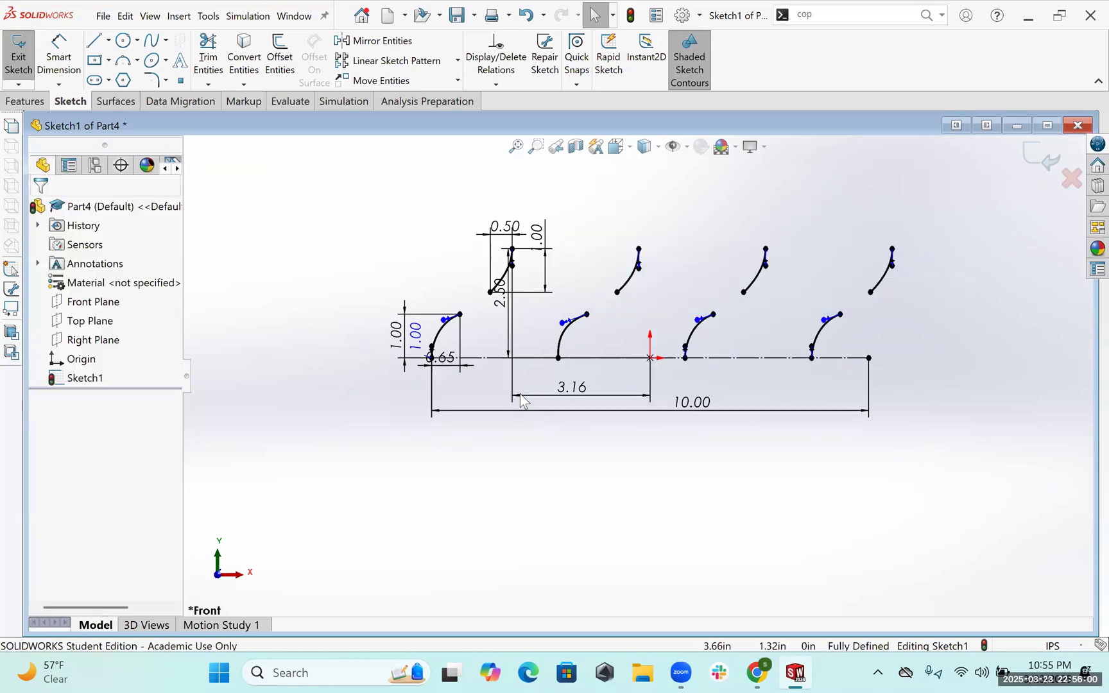
- Draw a two-point spline joining the upper end of the first profile's lower spline to the lower end of its upper spline
scroll(341, 395, "up", 1)
scroll(434, 343, "down", 4)
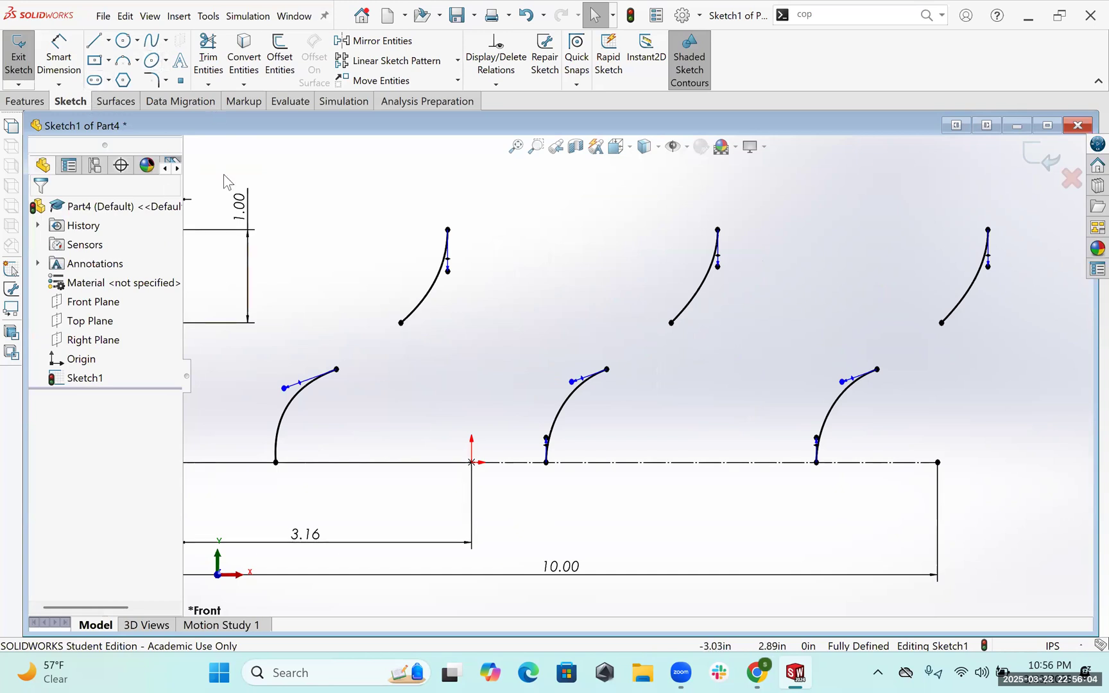
key("z")
left_click(154, 41)
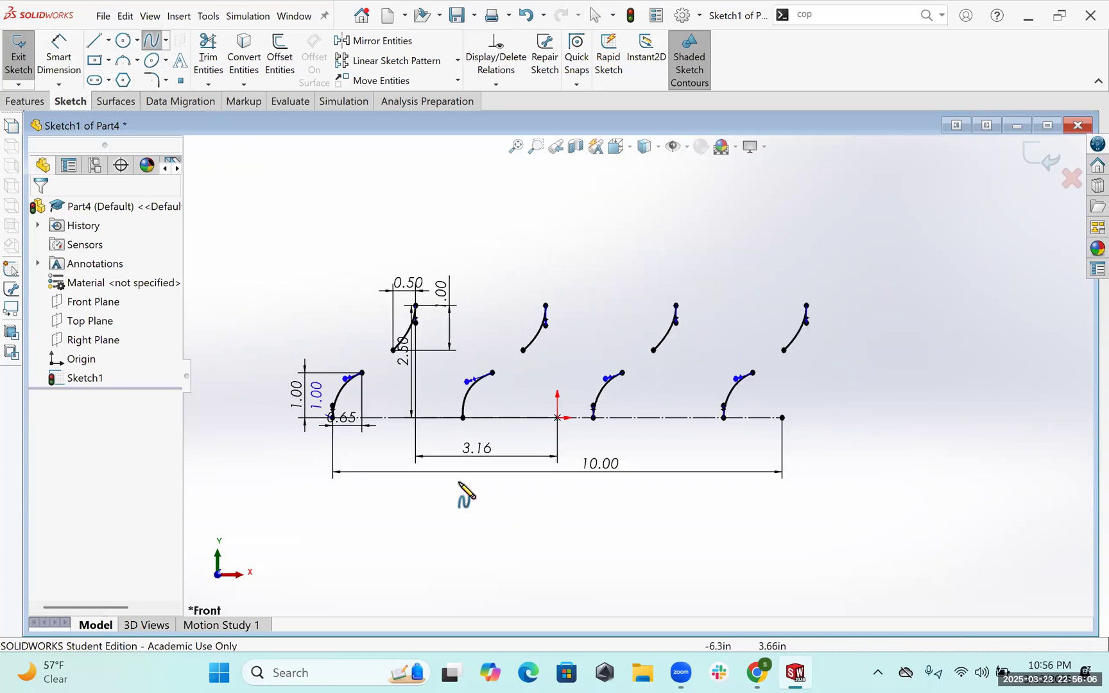
scroll(427, 424, "down", 3)
left_click(414, 428)
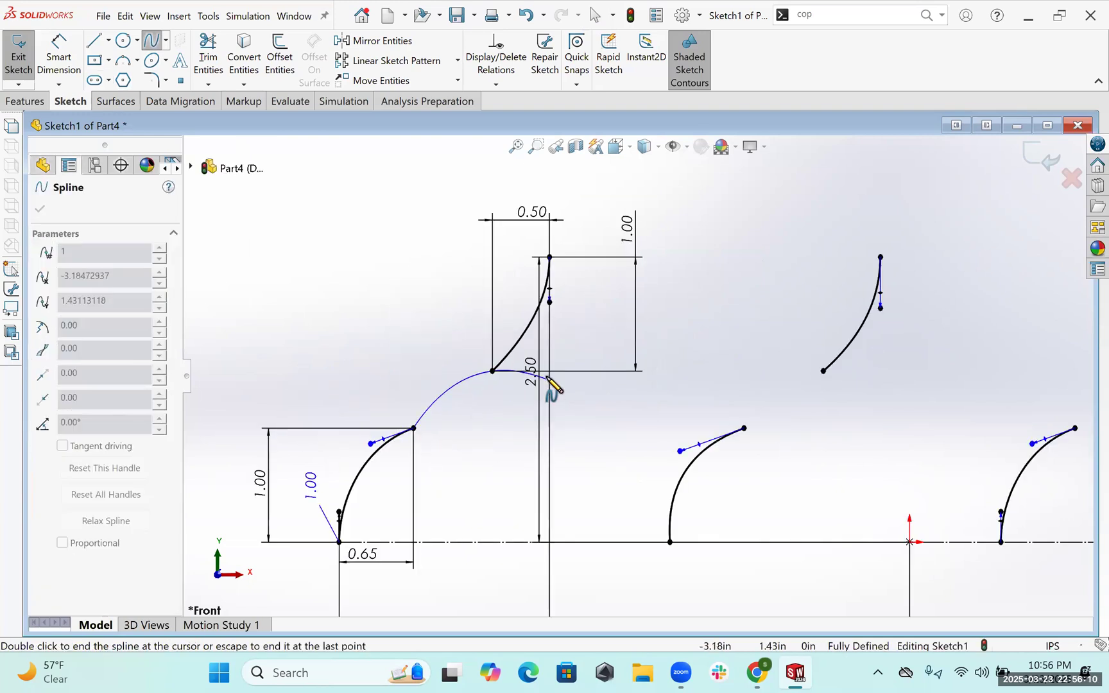
double_click(491, 372)
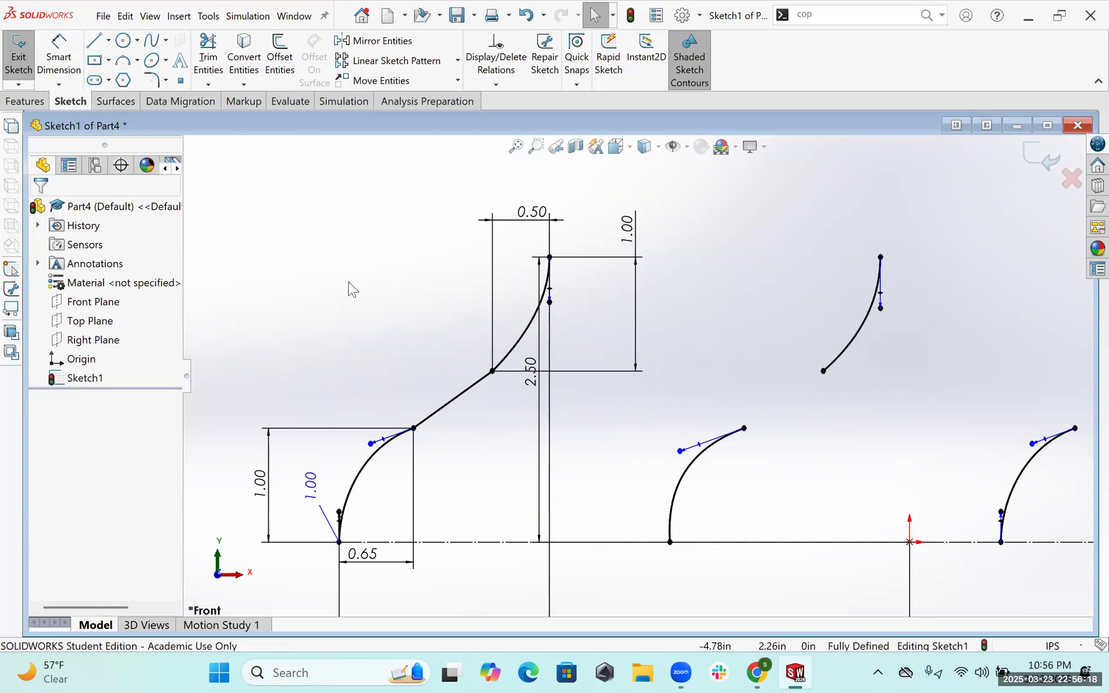
- Draw a two-point spline bridging the gap between the second profile's lower and upper splines
left_click(153, 43)
left_click(744, 428)
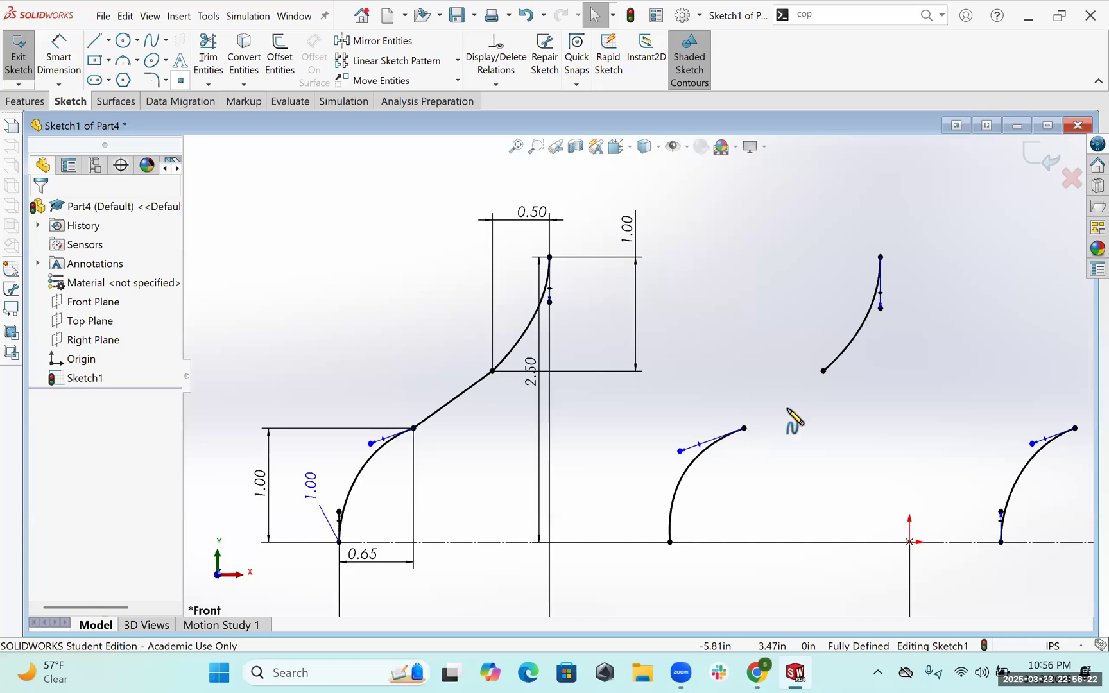
left_click(824, 372)
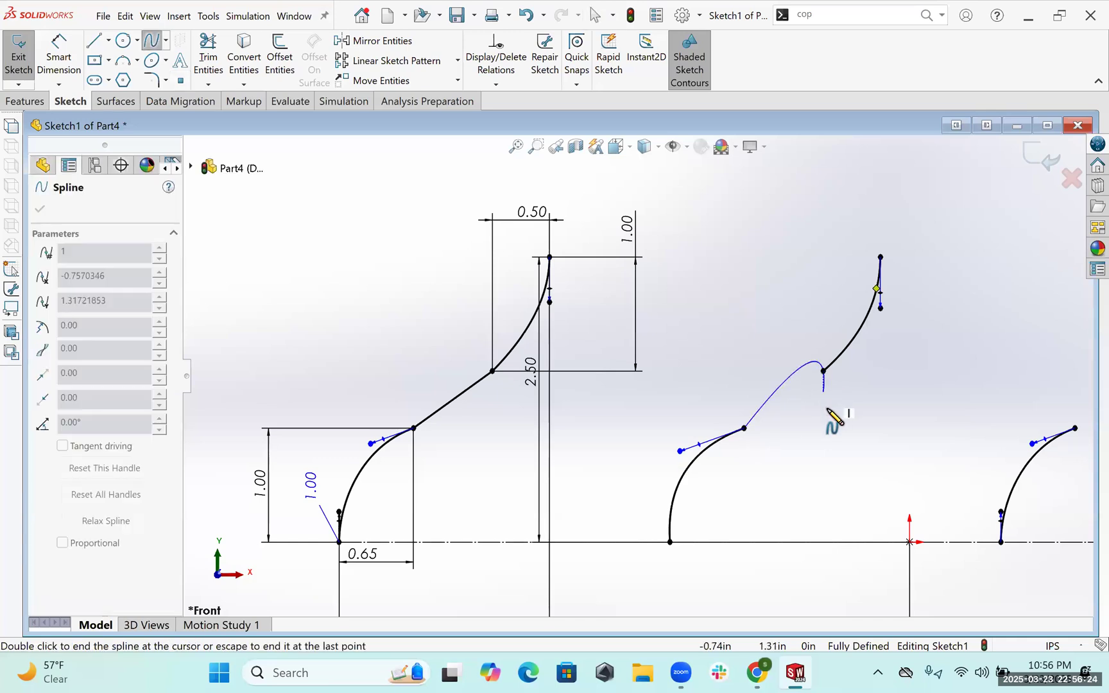
key("Escape")
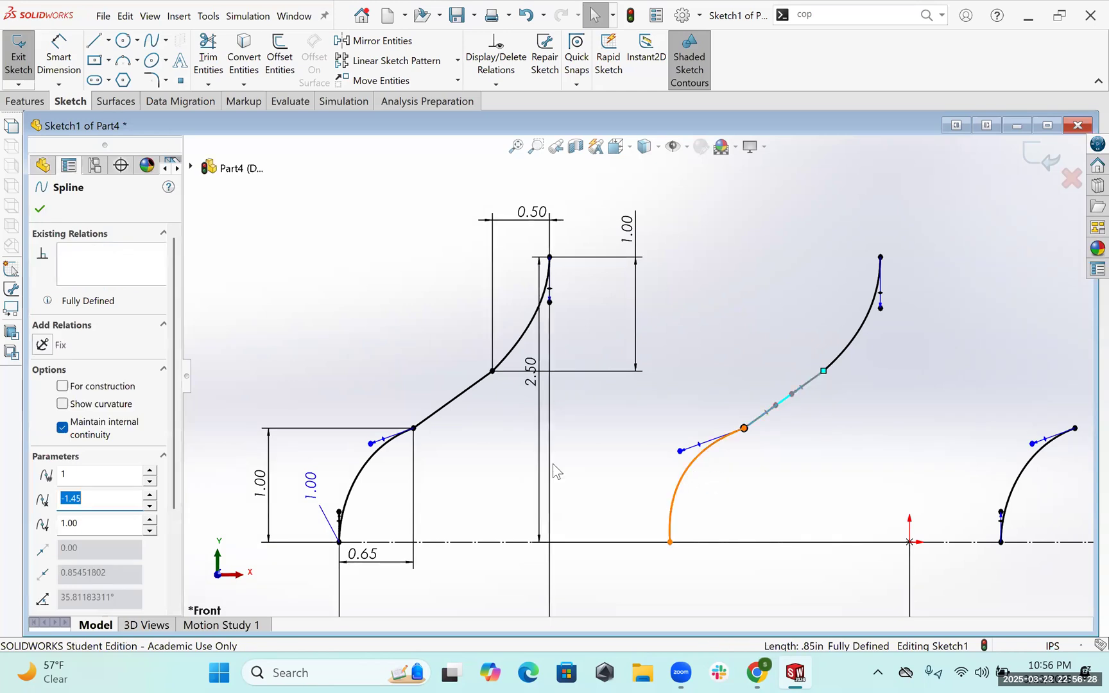
- Make the second profile's connecting spline tangent to both its lower and upper neighbouring splines
left_click(705, 444, "ctrl")
left_click(45, 413)
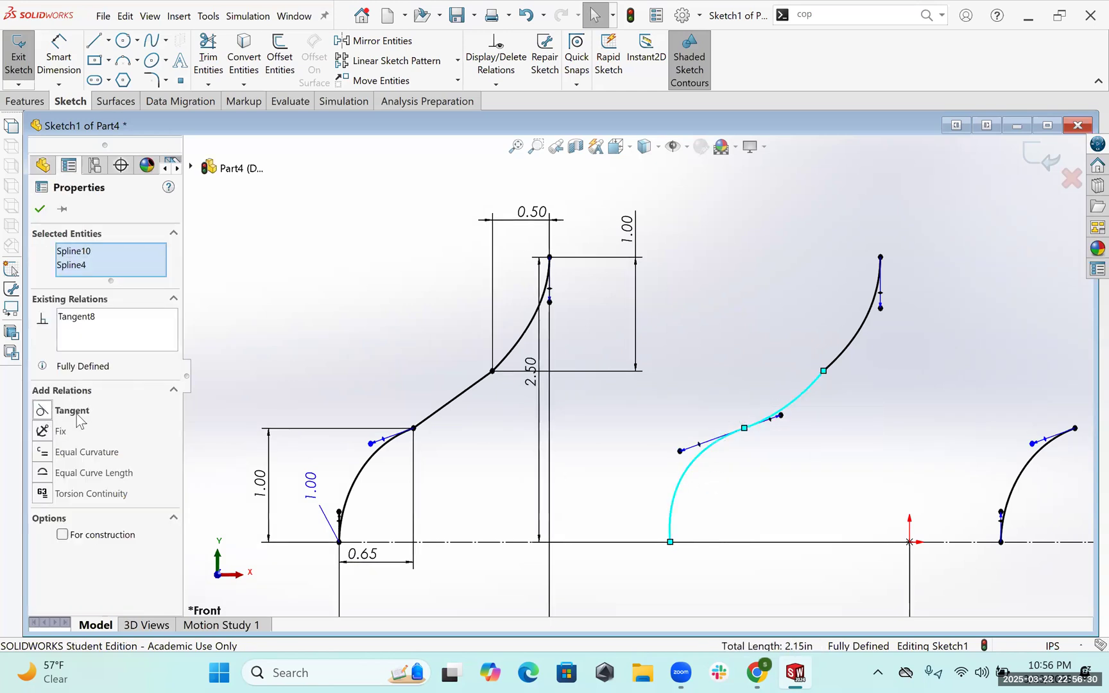
left_click(757, 385)
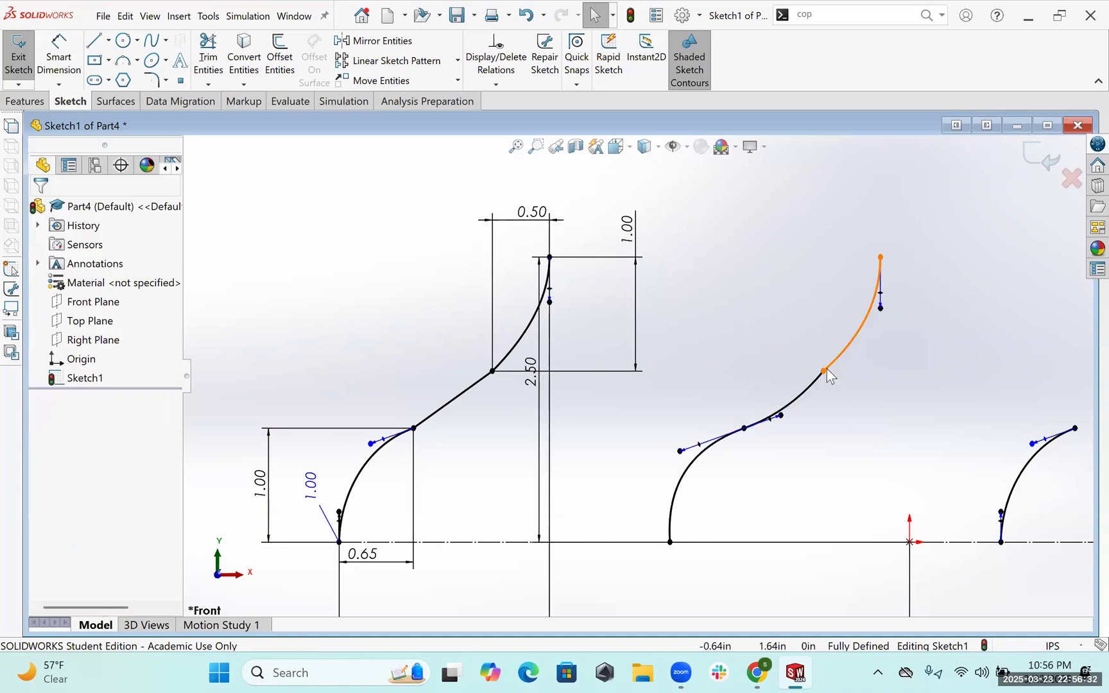
left_click(813, 386)
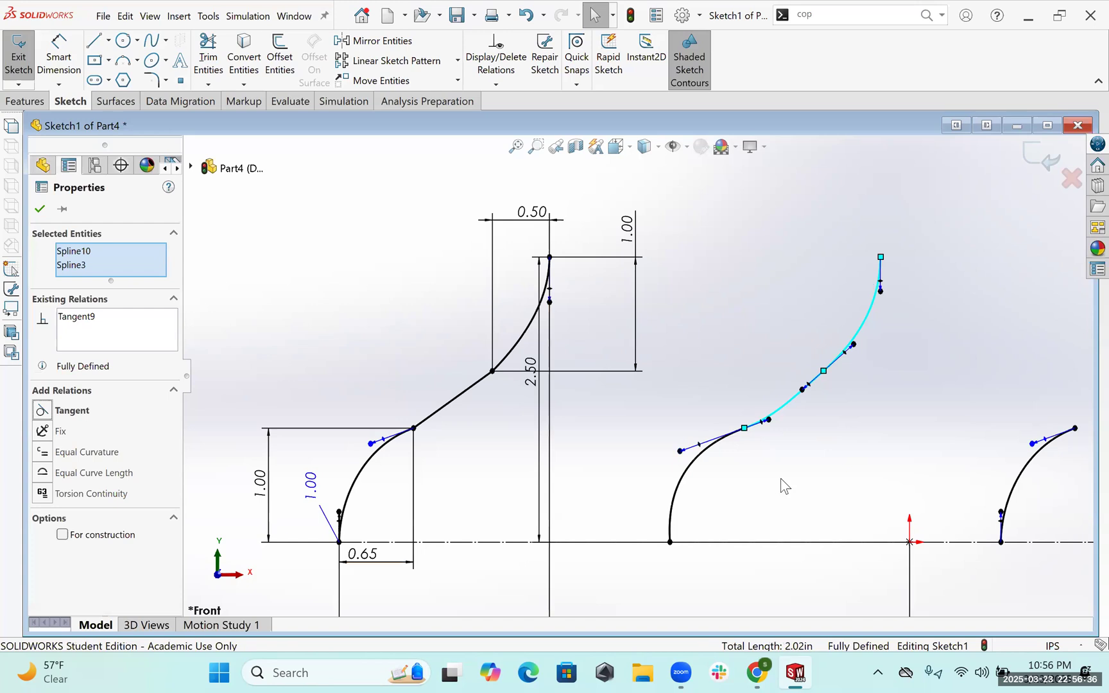
left_click(698, 376)
- Draw a two-point spline bridging the gap between the third profile's lower and upper splines
scroll(615, 432, "up", 2)
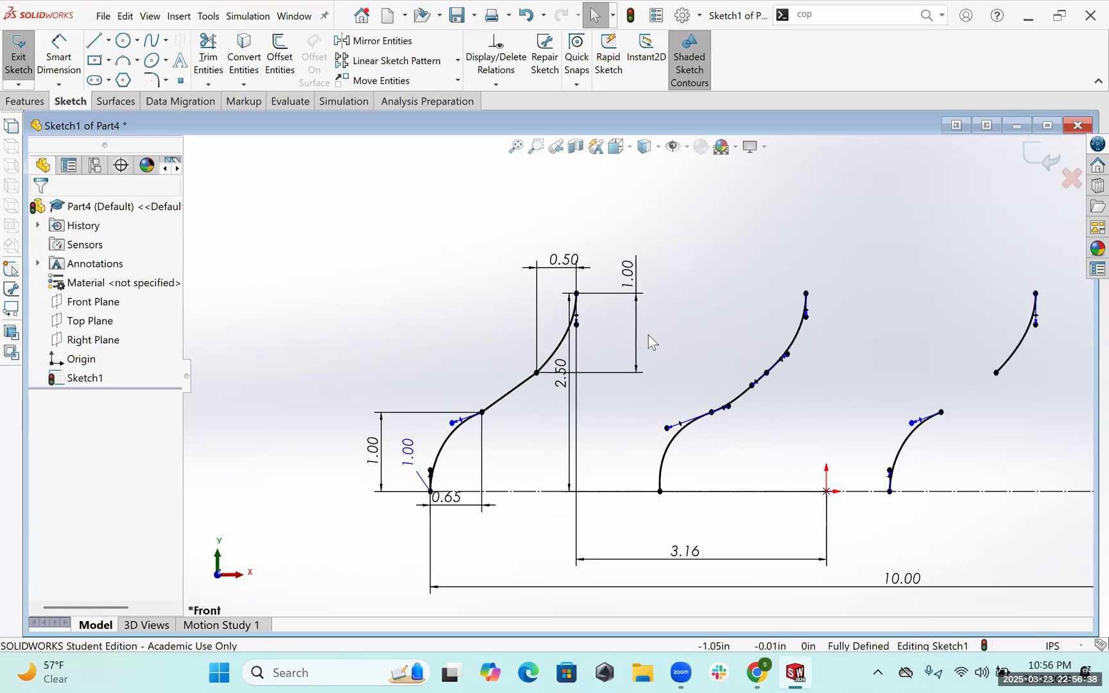
scroll(755, 366, "up", 3)
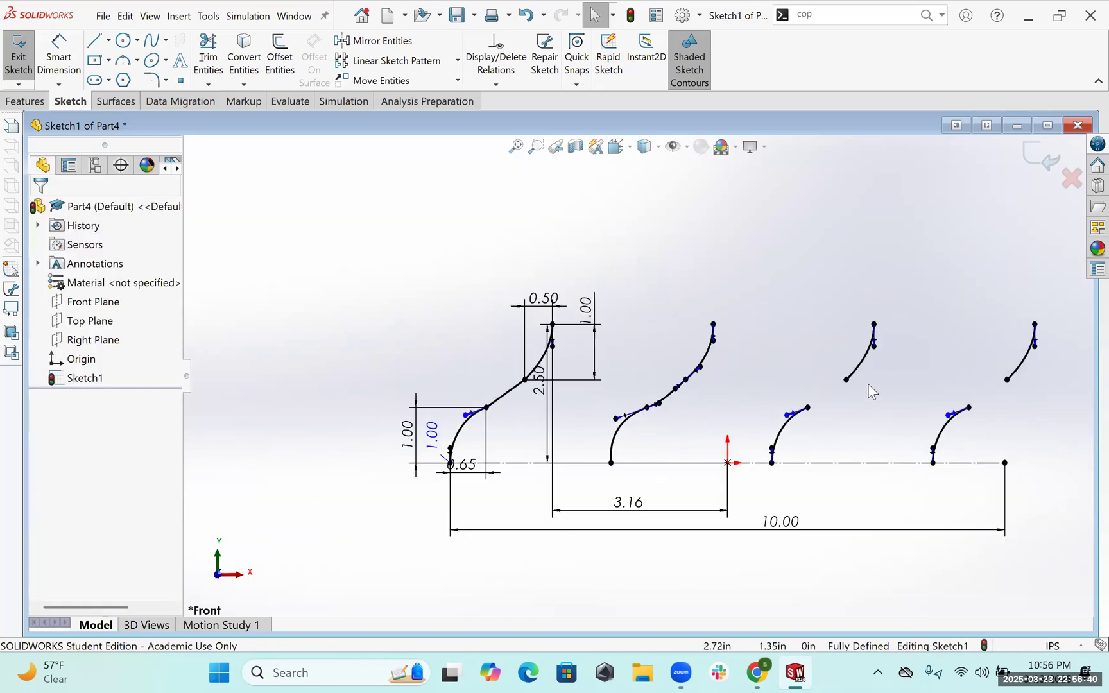
scroll(881, 373, "down", 3)
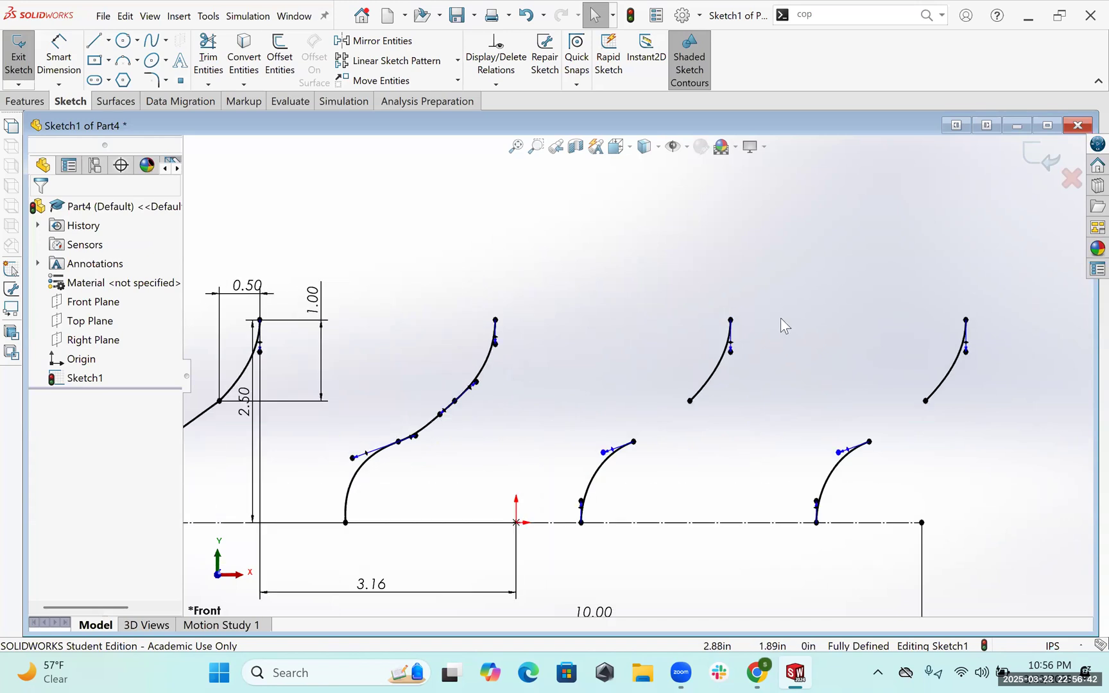
left_click(151, 41)
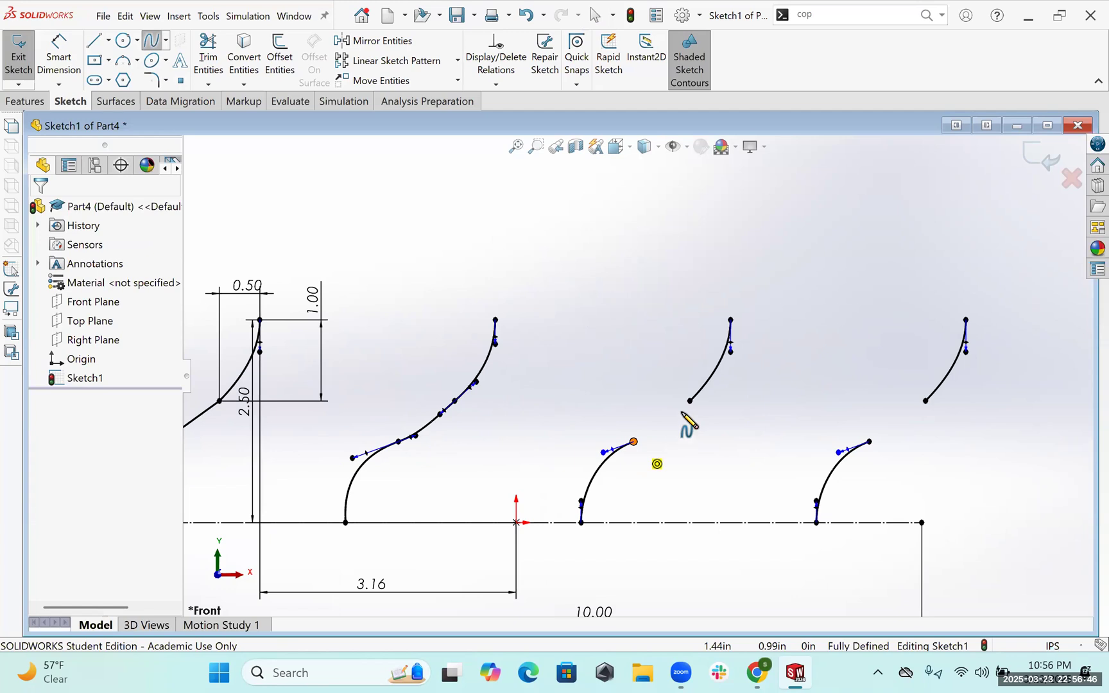
left_click(633, 441)
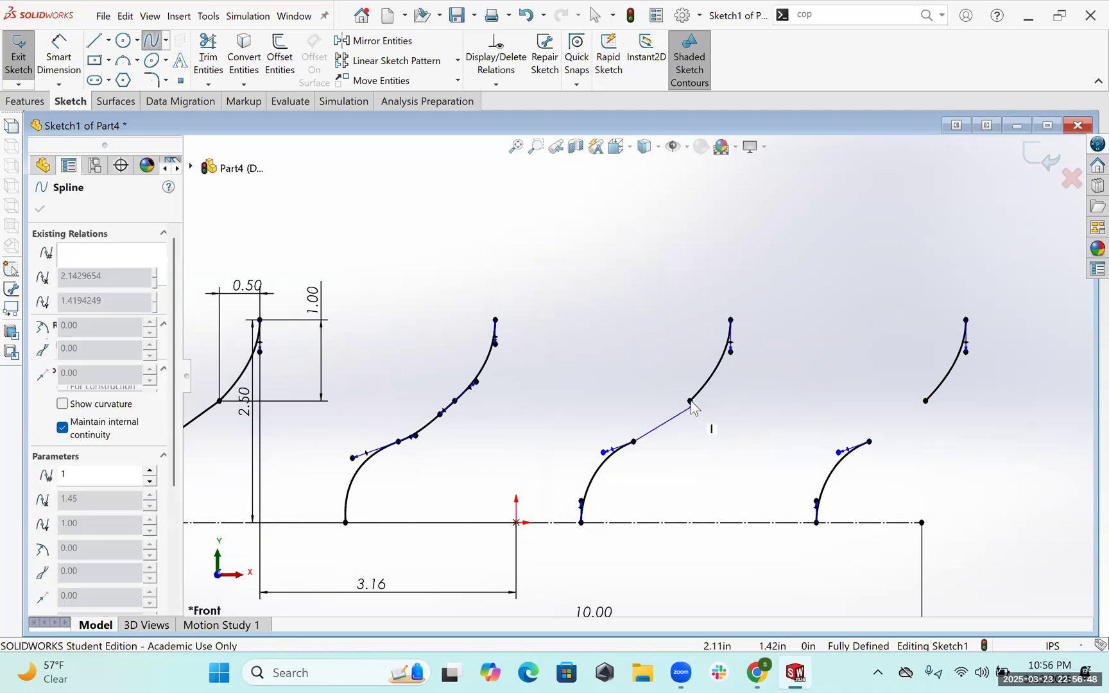
double_click(691, 404)
key("Escape")
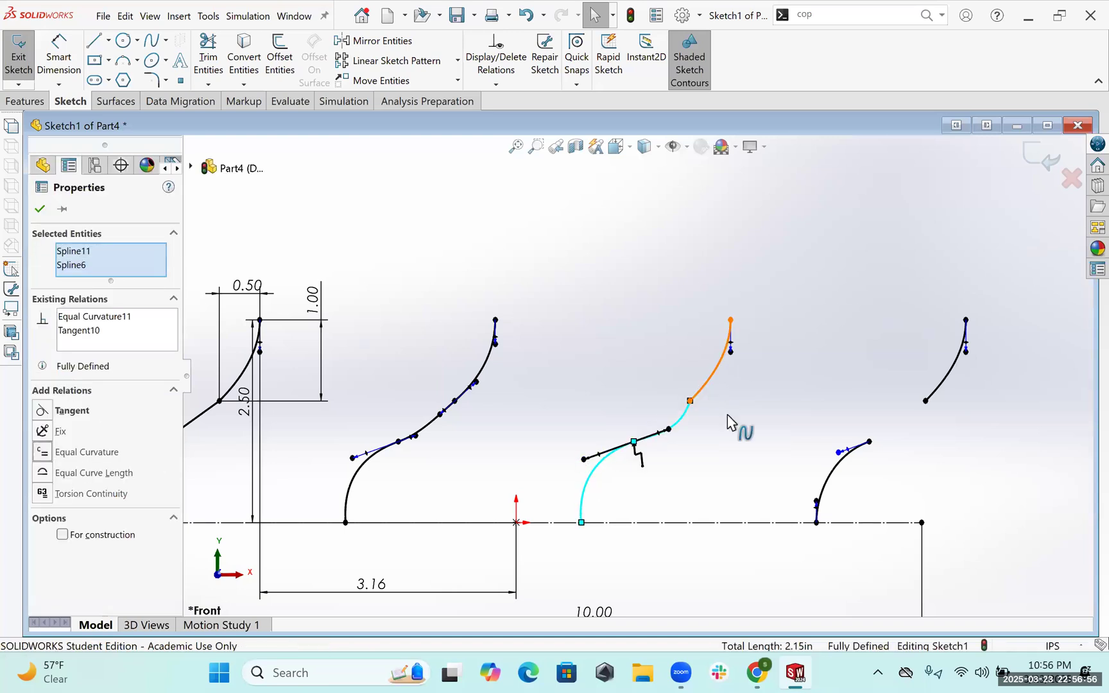
- Try Equal Curvature between the third profile's connecting and upper splines, and undo the curvature relations on the connecting spline
left_click(683, 419, "ctrl")
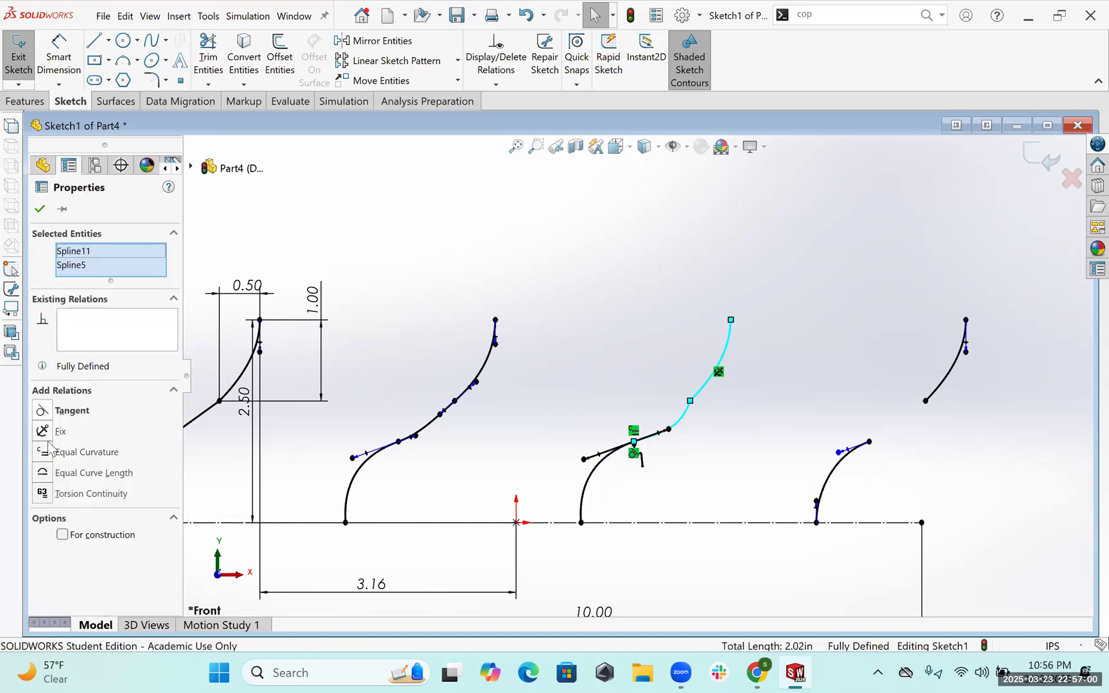
left_click(44, 454)
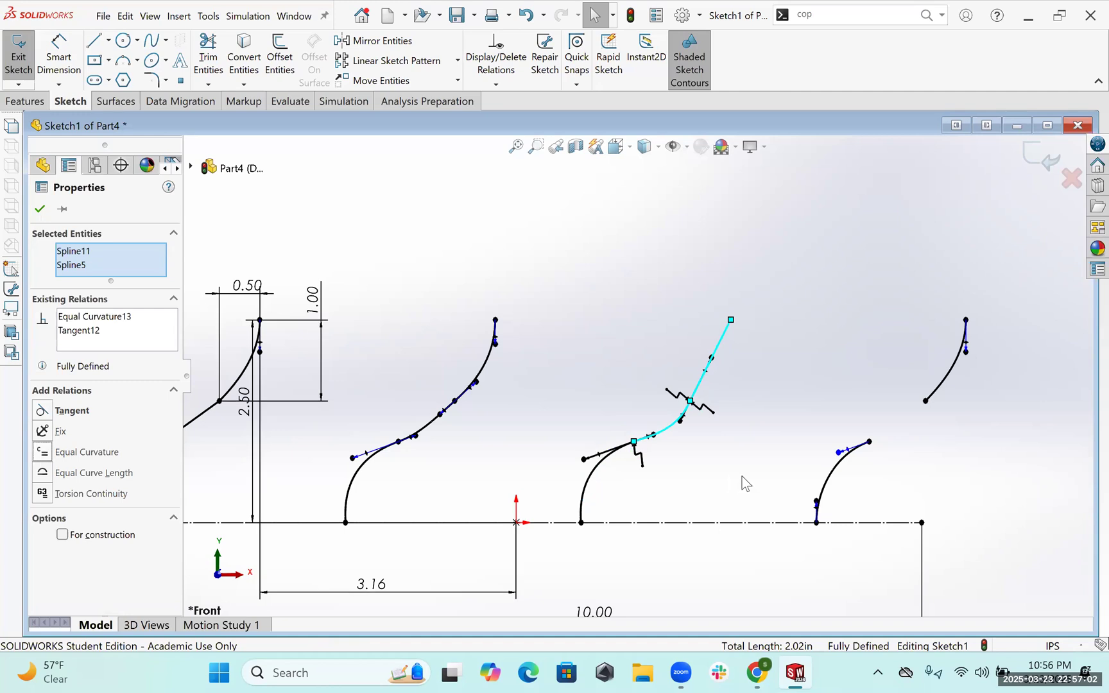
left_click(714, 447)
scroll(673, 487, "up", 2)
scroll(631, 528, "down", 4)
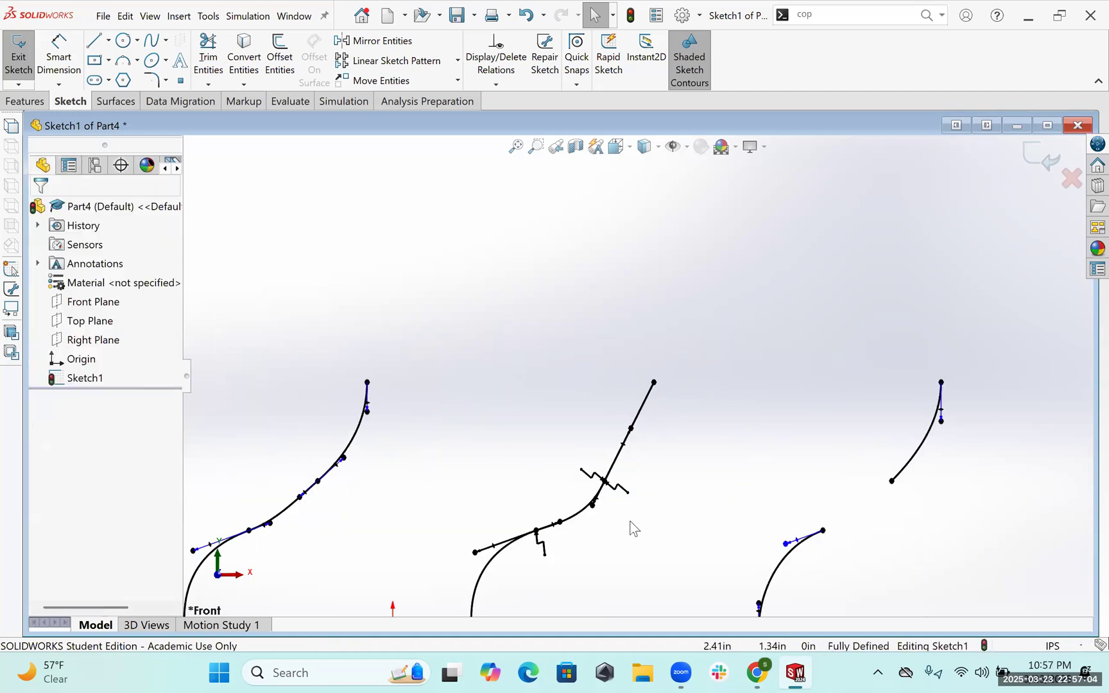
key("ctrl+z")
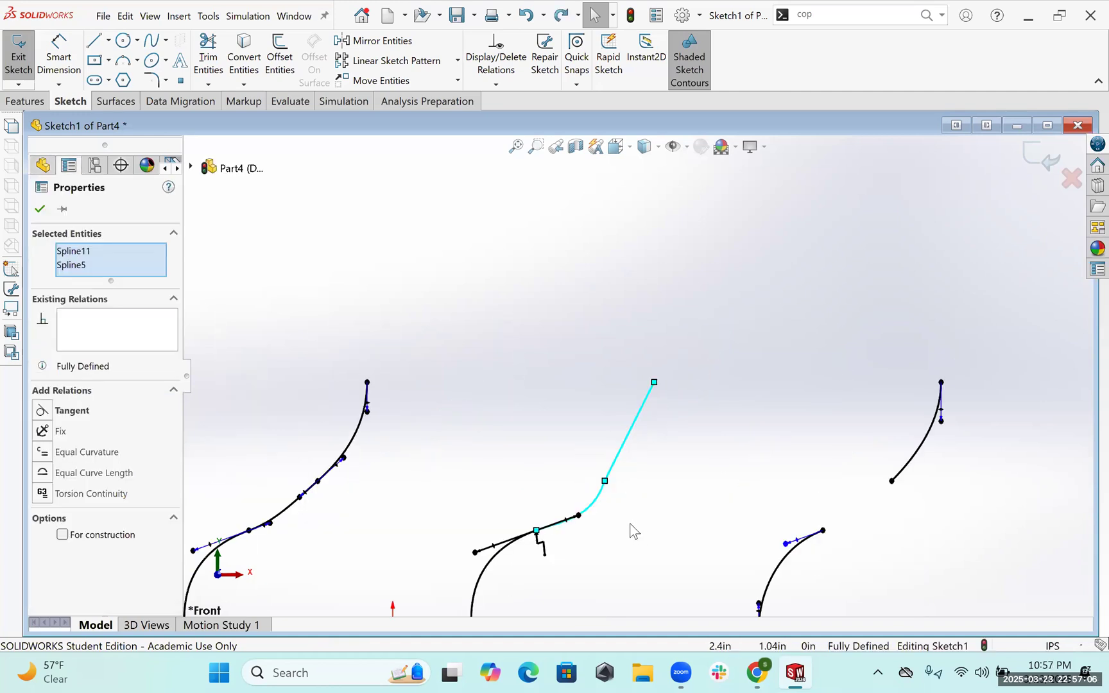
left_click(630, 478)
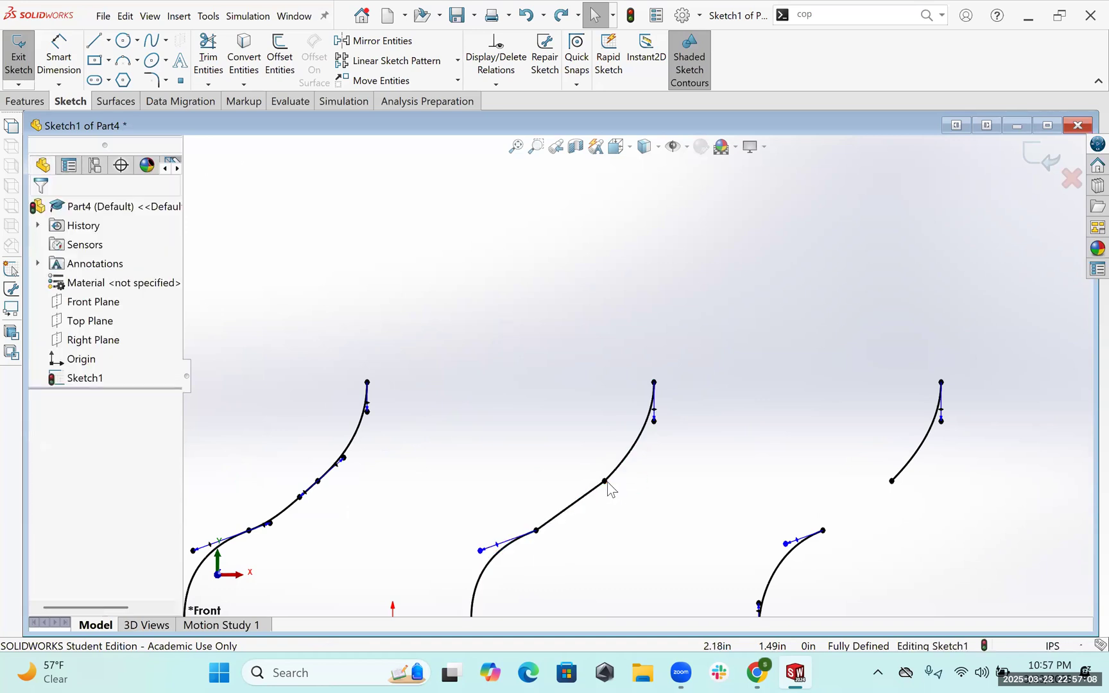
- Bend the third profile's straight connecting spline into a curve using its spline handle
left_click(588, 501)
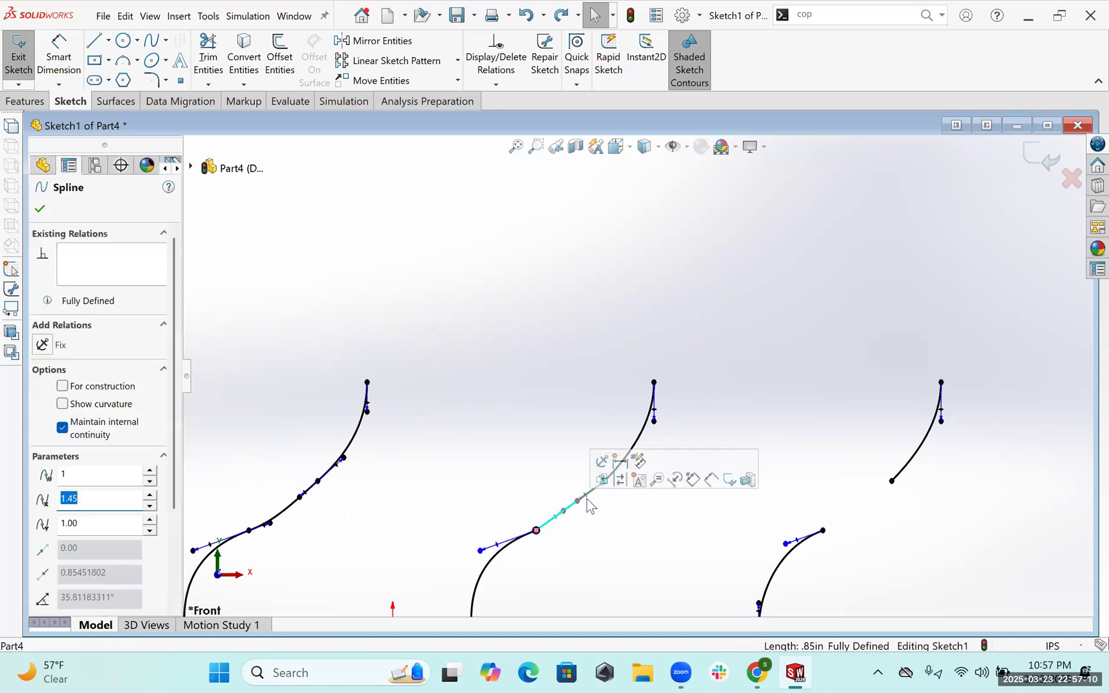
left_click_drag(593, 503, 557, 535)
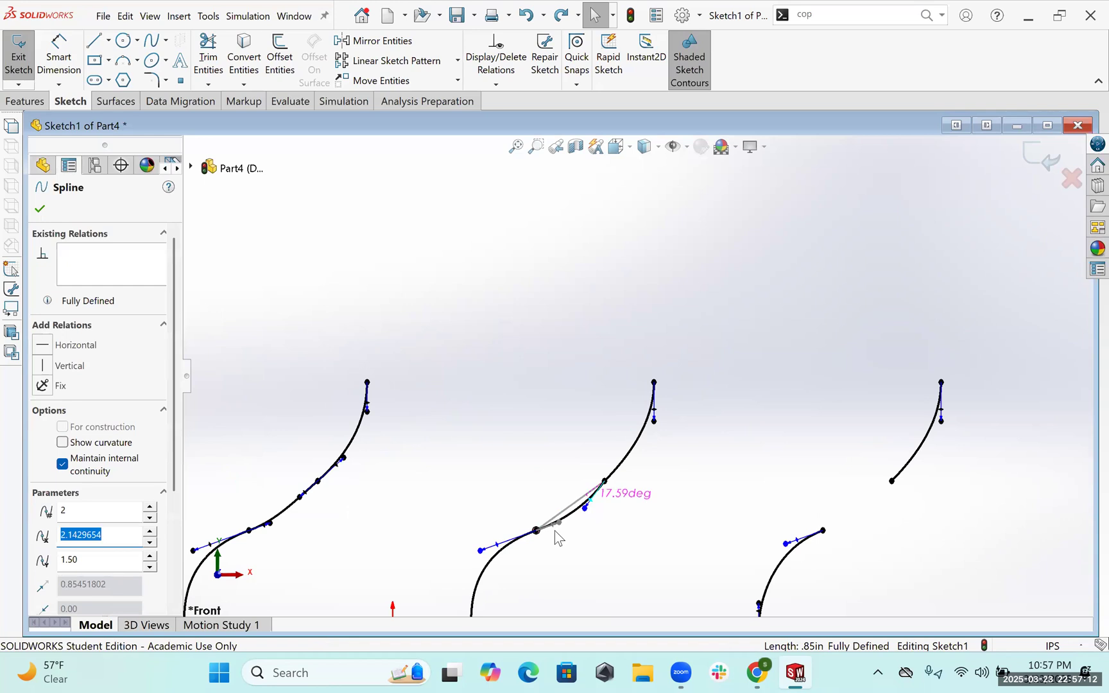
key("Escape")
scroll(593, 453, "up", 1)
scroll(591, 452, "down", 1)
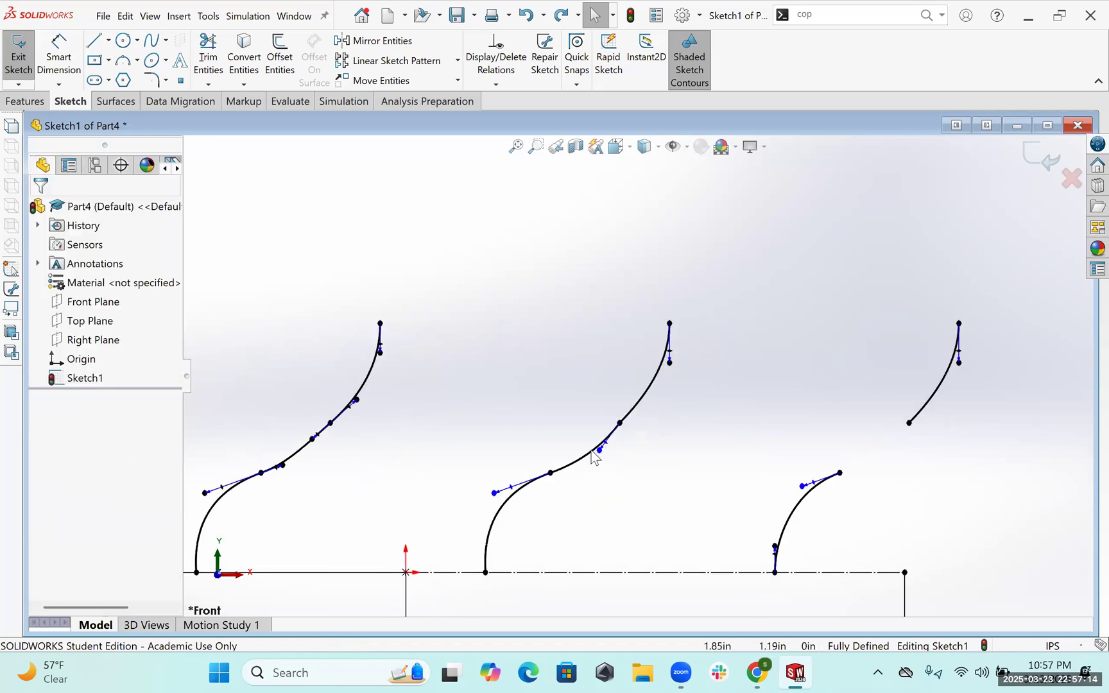
- Apply Equal Curvature relations between the third profile's connecting spline and both its upper and lower neighbouring splines
left_click(471, 471)
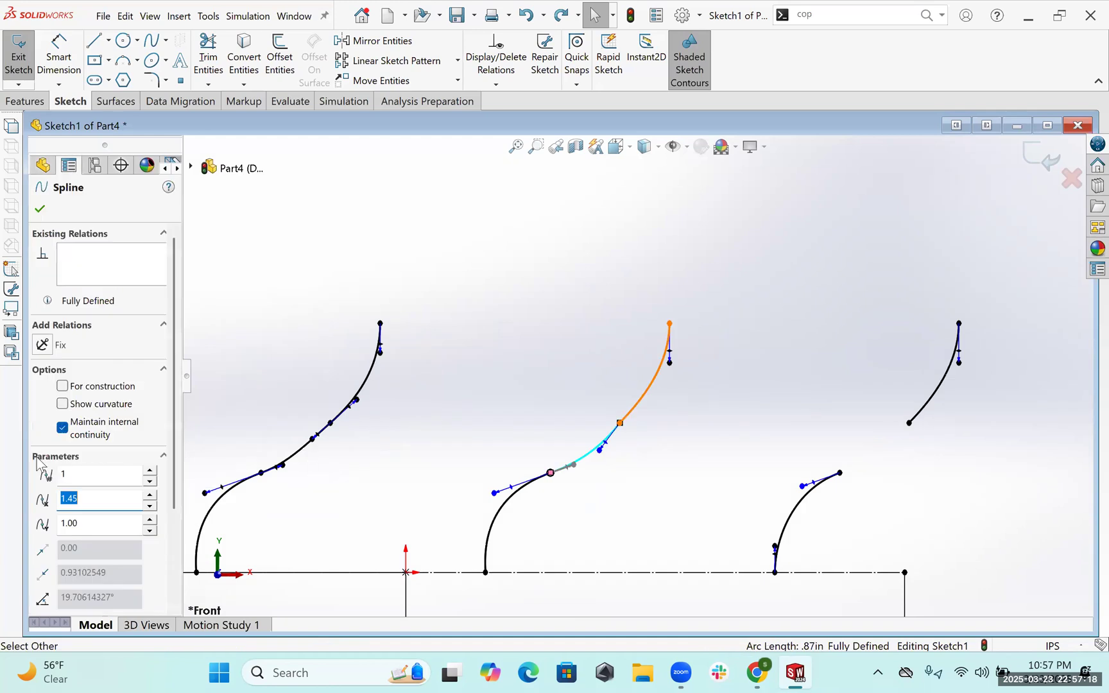
left_click(649, 389, "ctrl")
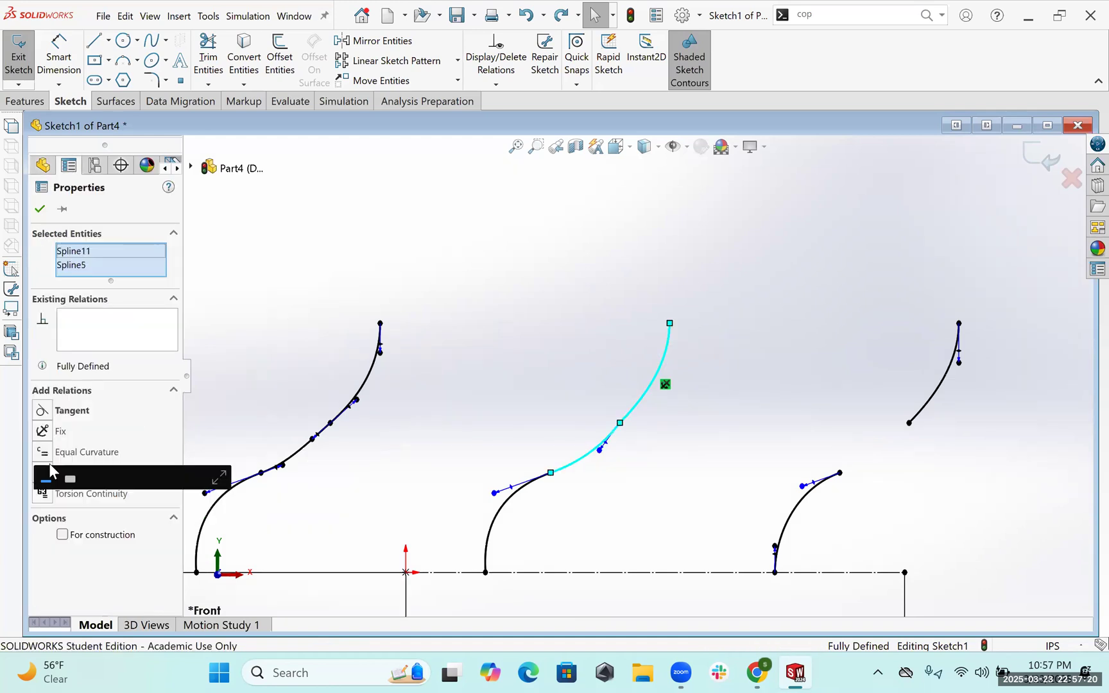
left_click(571, 470)
left_click(514, 490, "ctrl")
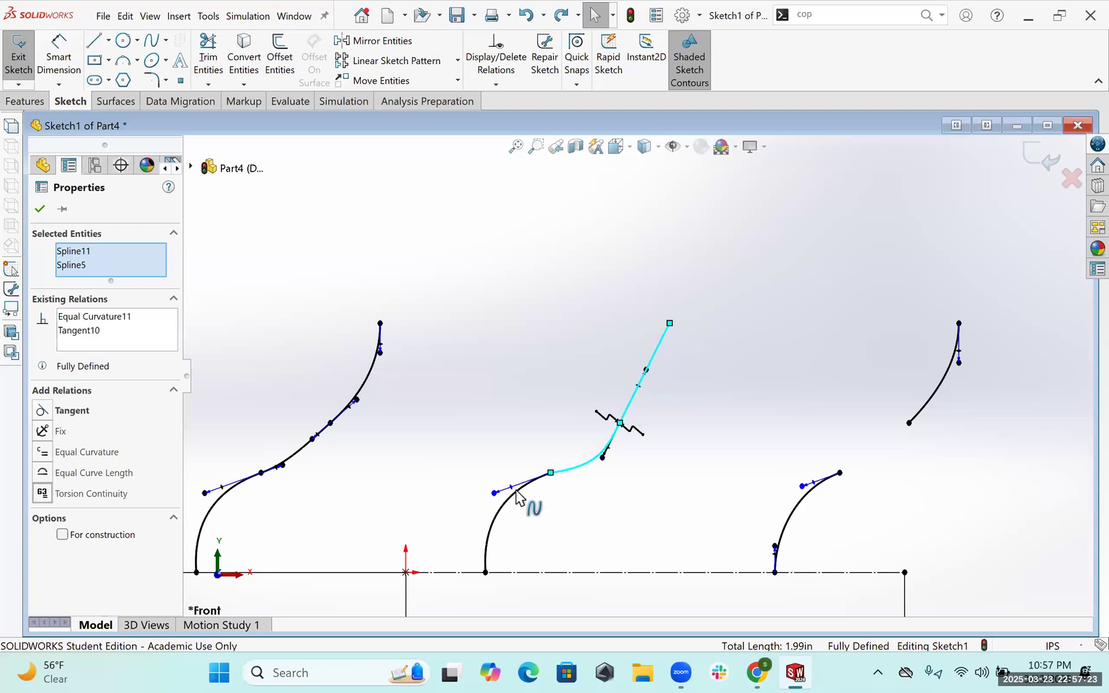
left_click(43, 453)
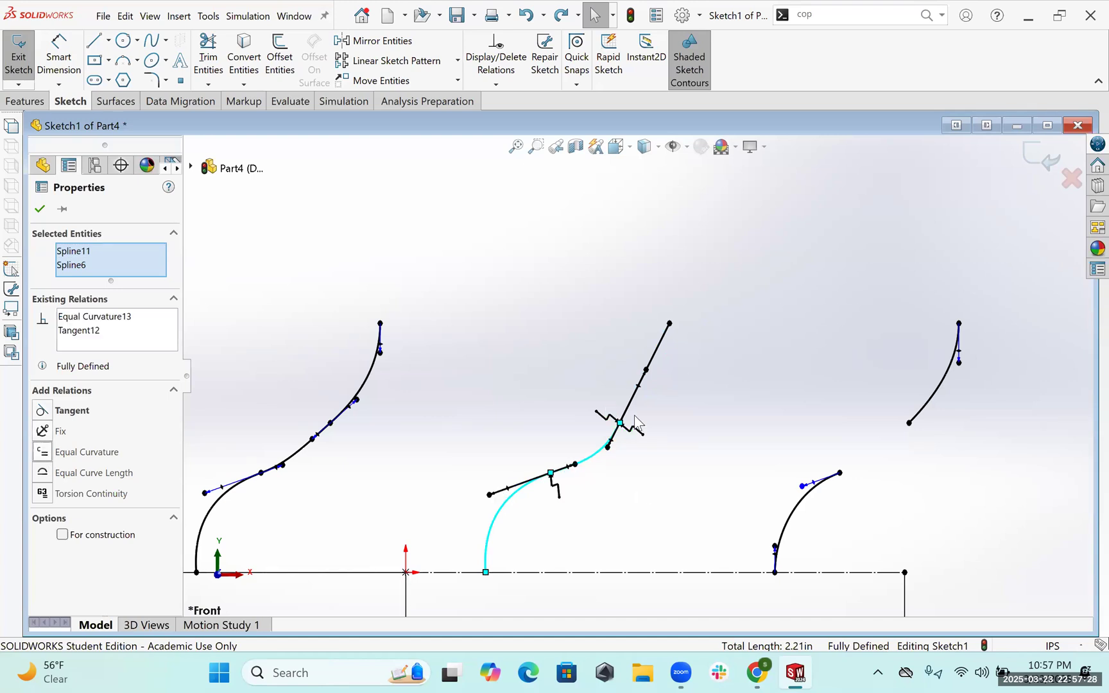
left_click(636, 422)
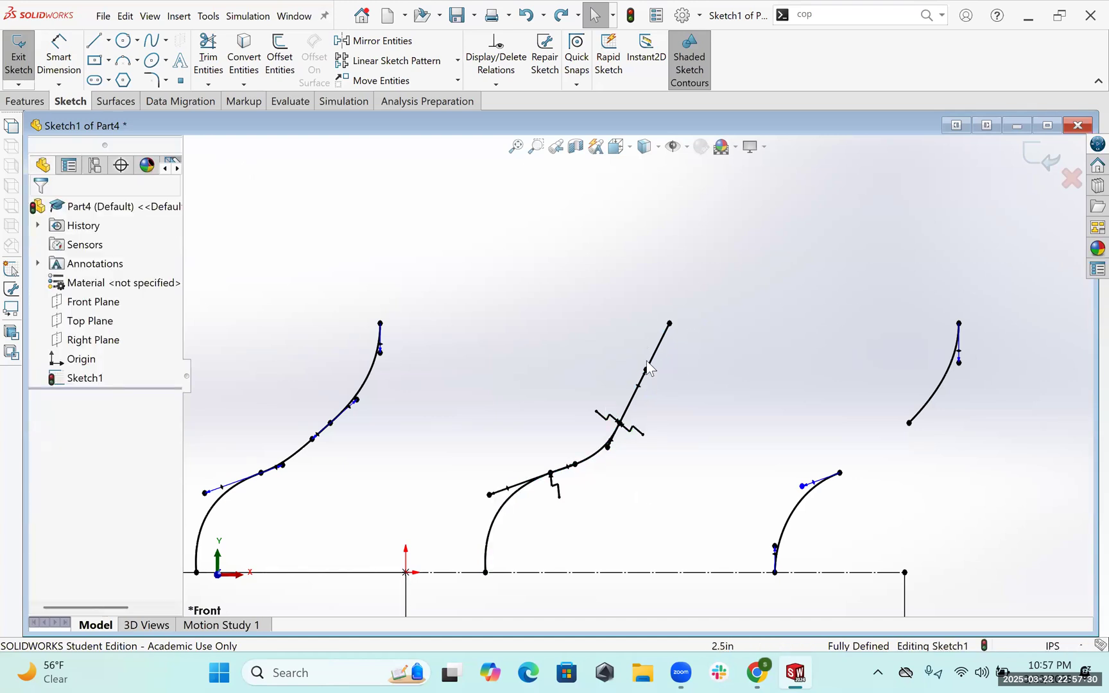
- Activate the spline handle at the upper endpoint of the third profile's upper spline
left_click(668, 325)
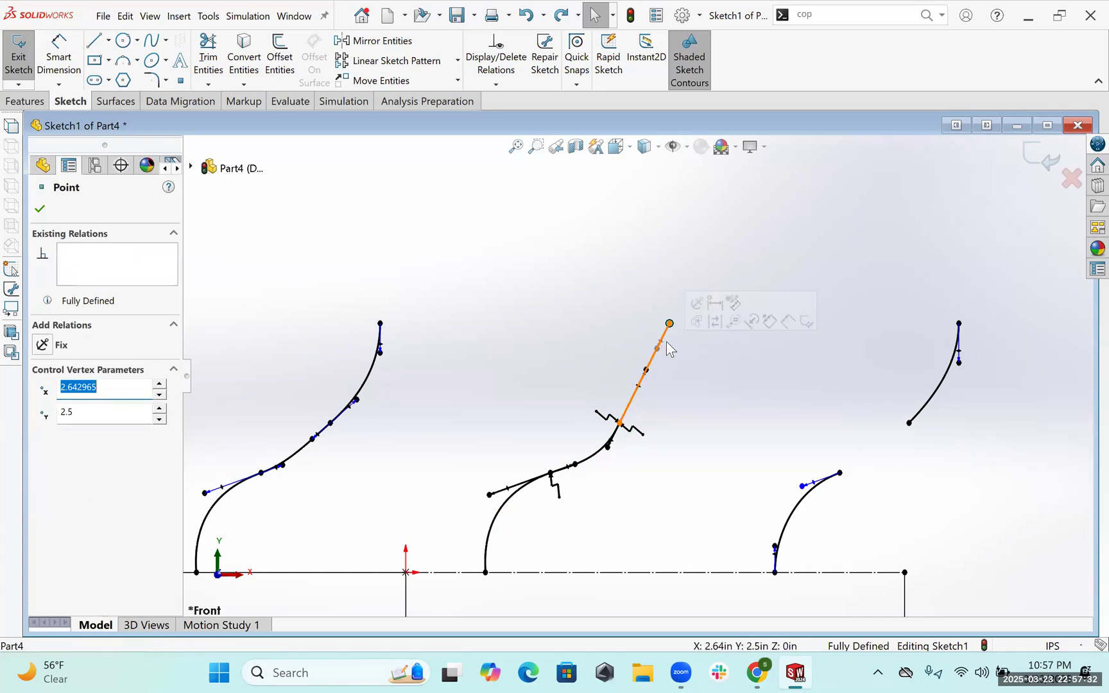
left_click(706, 452)
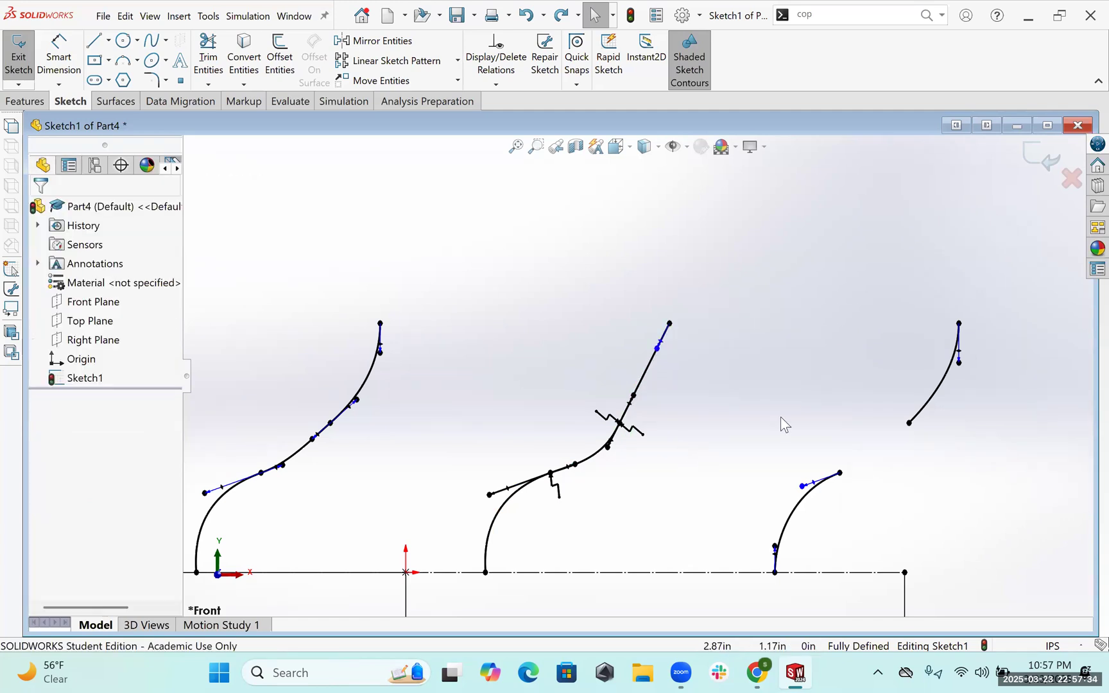
scroll(779, 418, "up", 3)
scroll(750, 442, "down", 3)
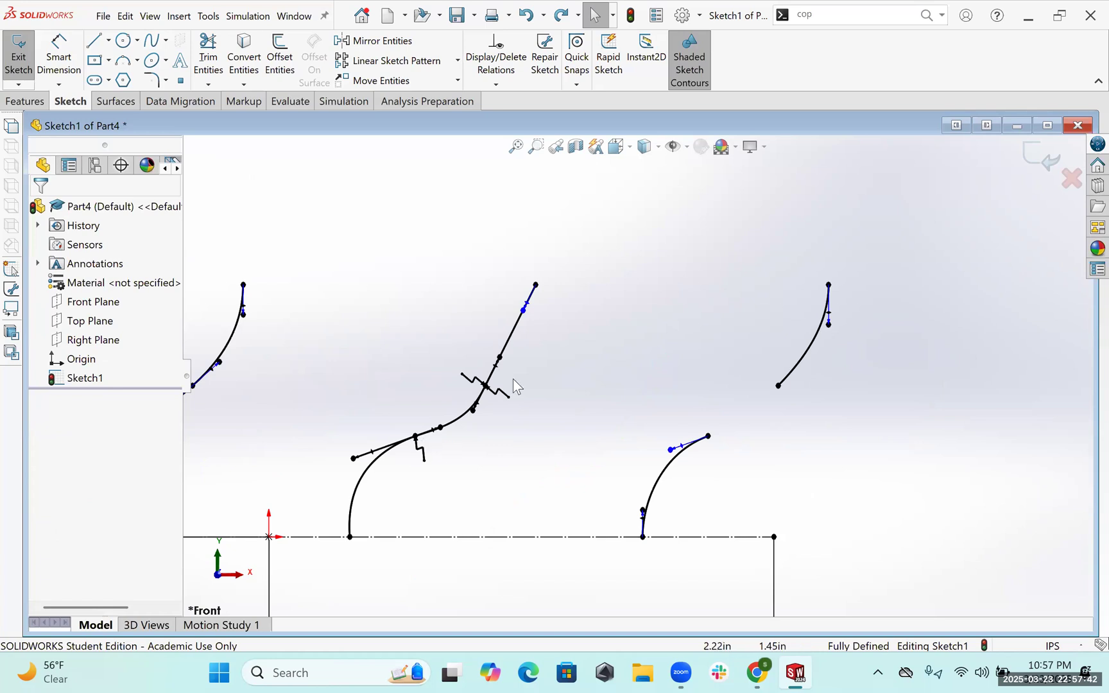
- Delete the curvature continuity relations at both ends of the third profile's connecting spline
left_click(441, 436)
key("Delete")
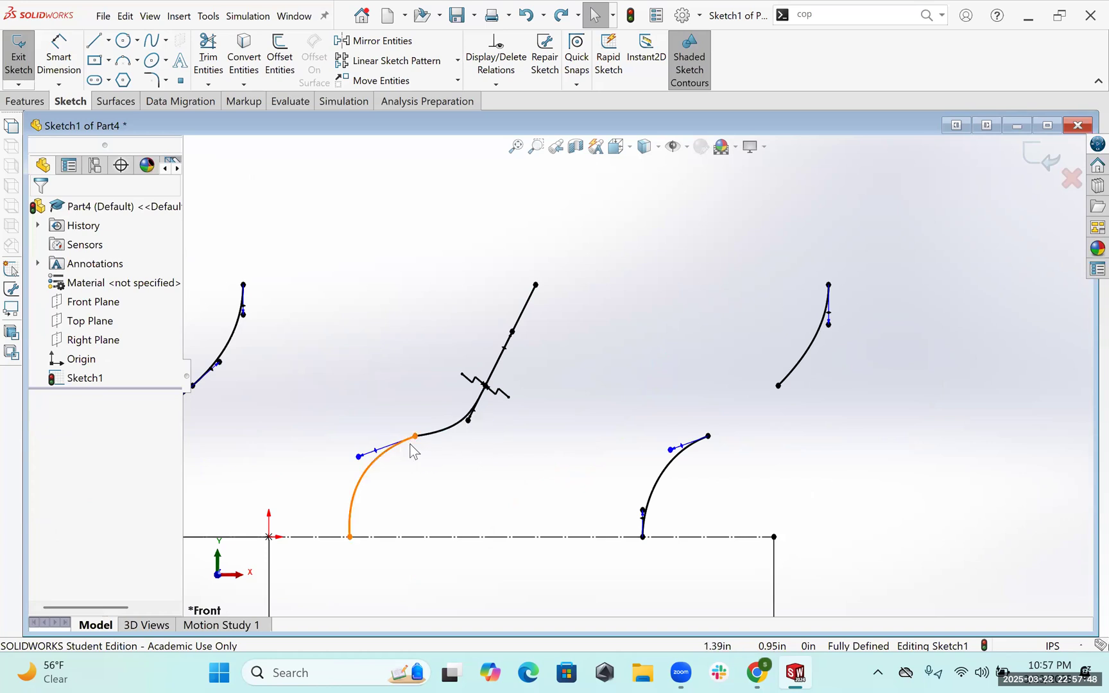
left_click(522, 315)
key("Delete")
left_click(522, 314)
key("Escape")
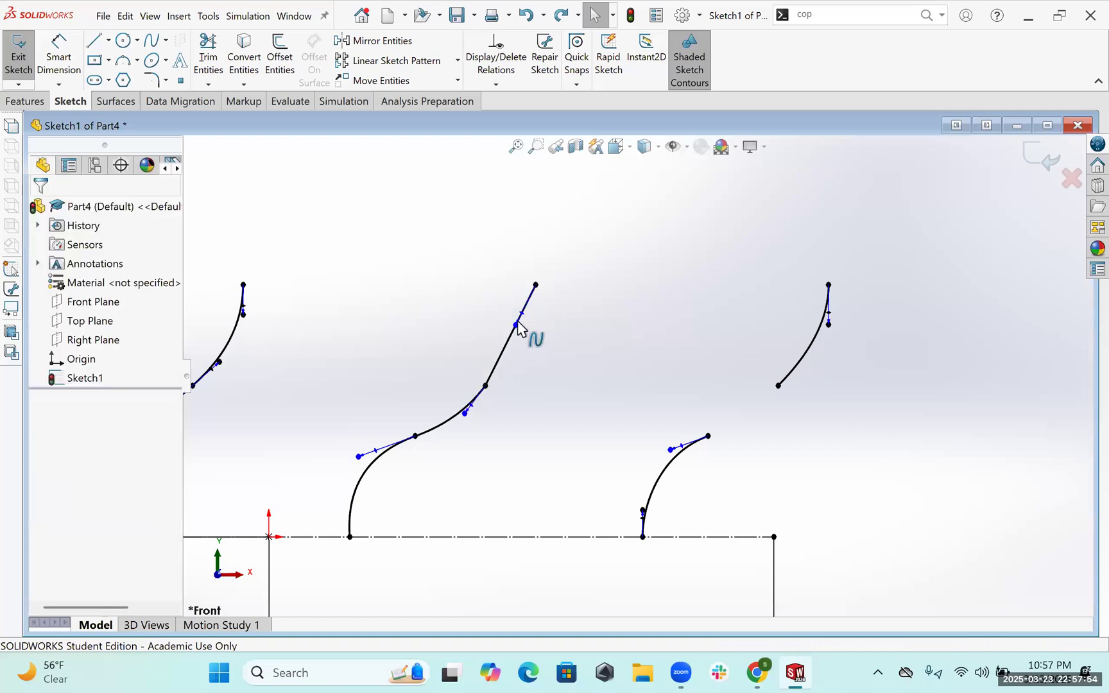
- Remove the Fixed relation from the third profile's straightened upper spline
left_click(516, 328)
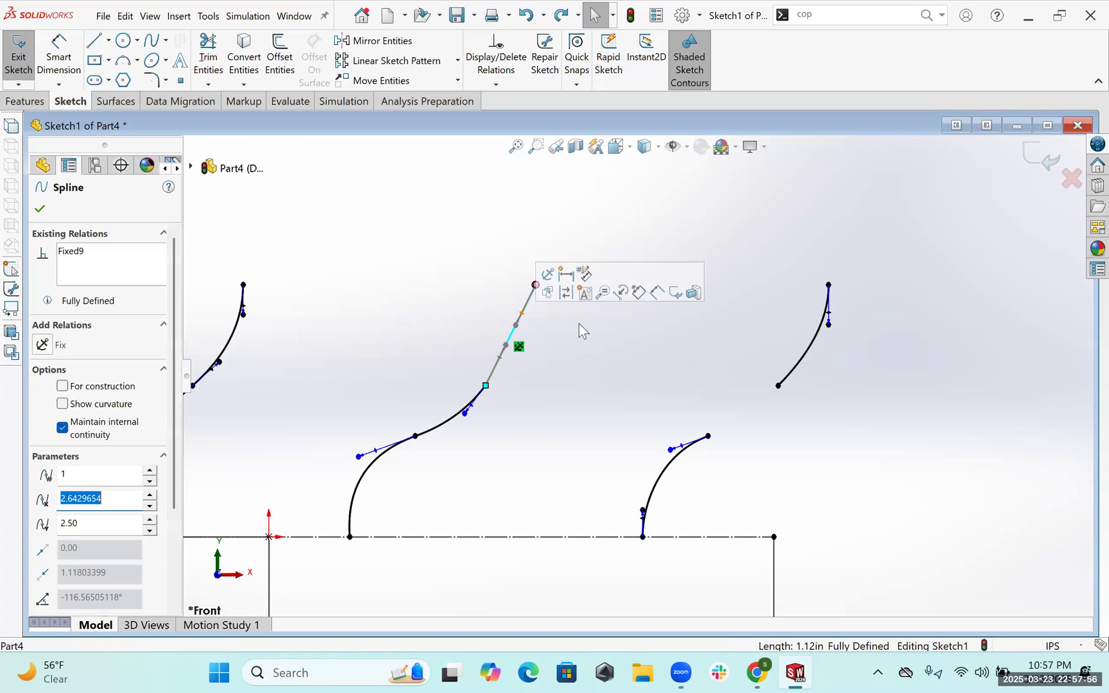
left_click_drag(516, 324, 551, 320)
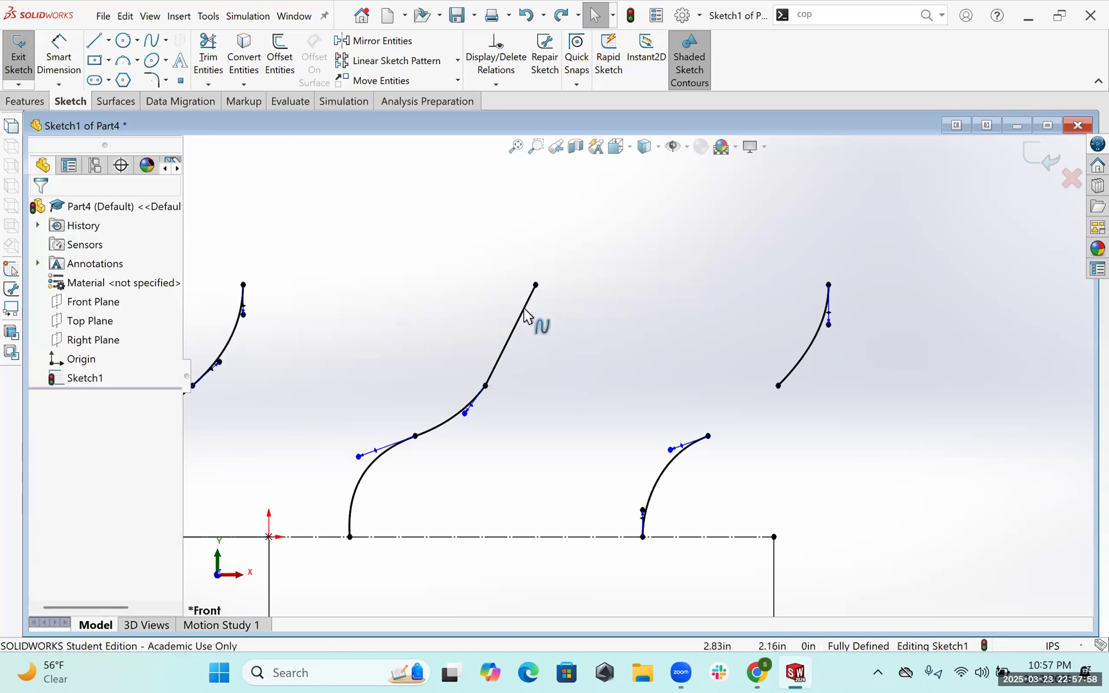
left_click(525, 314)
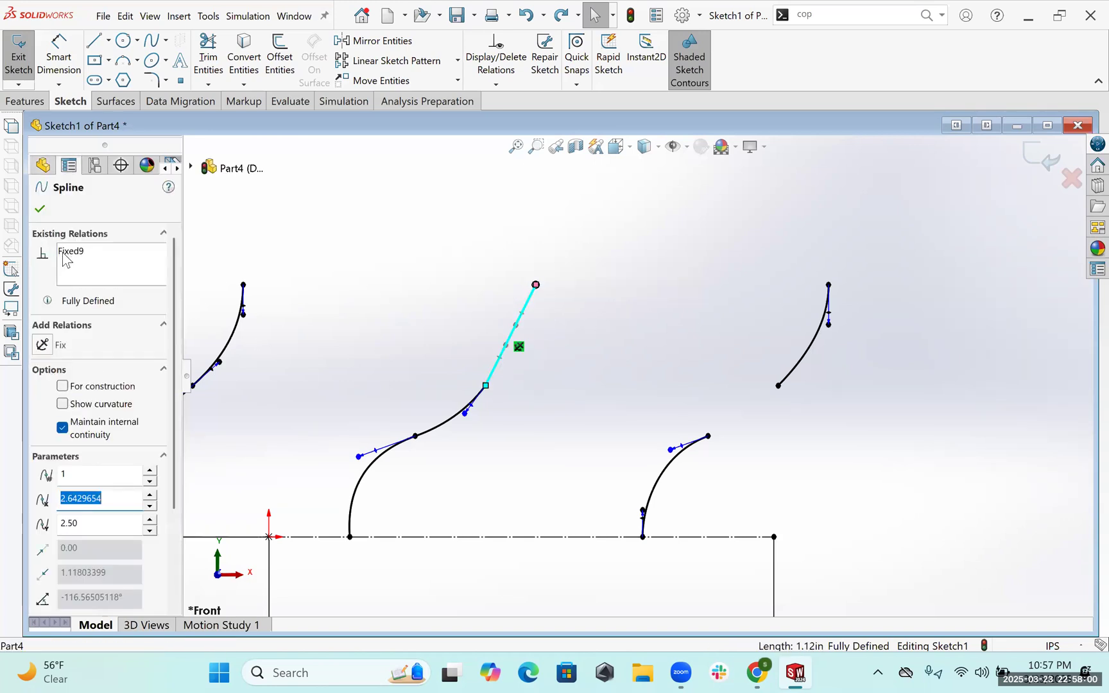
left_click(74, 256)
key("Delete")
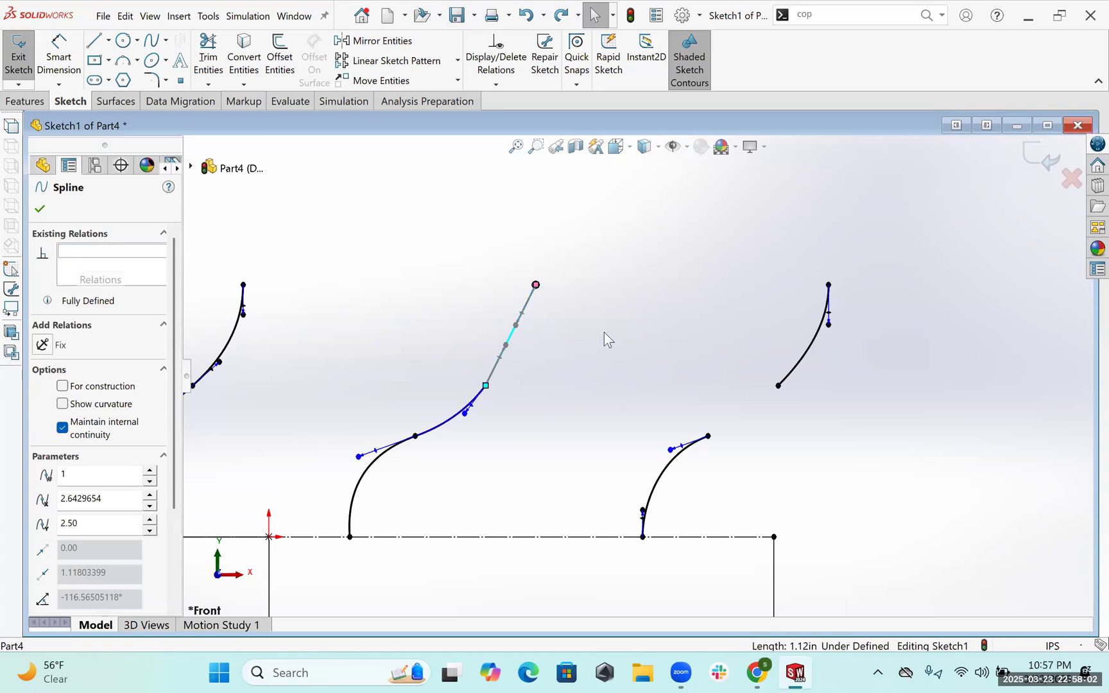
- Bend the third profile's upper spline with its upper endpoint handle and make that handle vertical
left_click(507, 310)
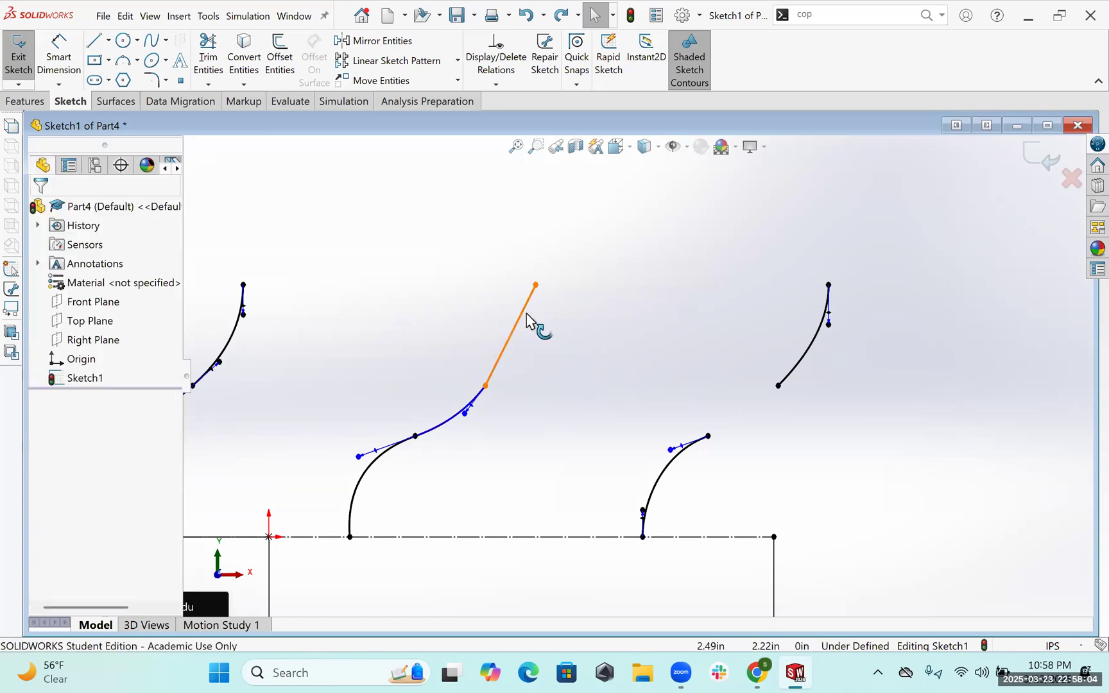
left_click(526, 314)
left_click_drag(521, 314, 540, 316)
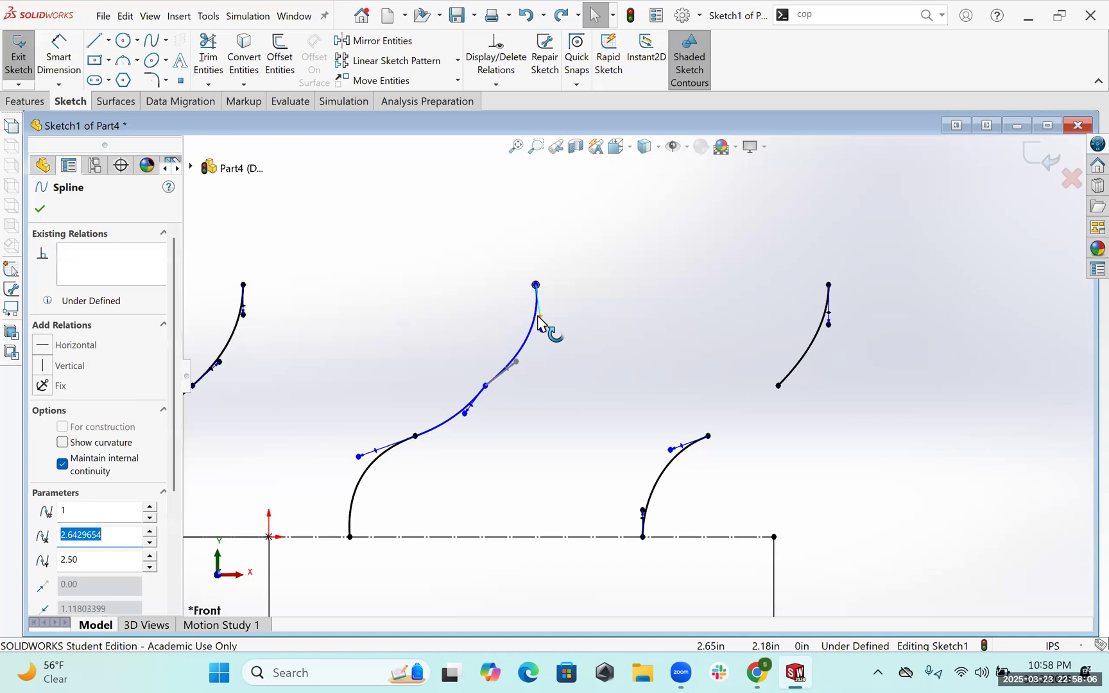
right_click(576, 290)
left_click(573, 300)
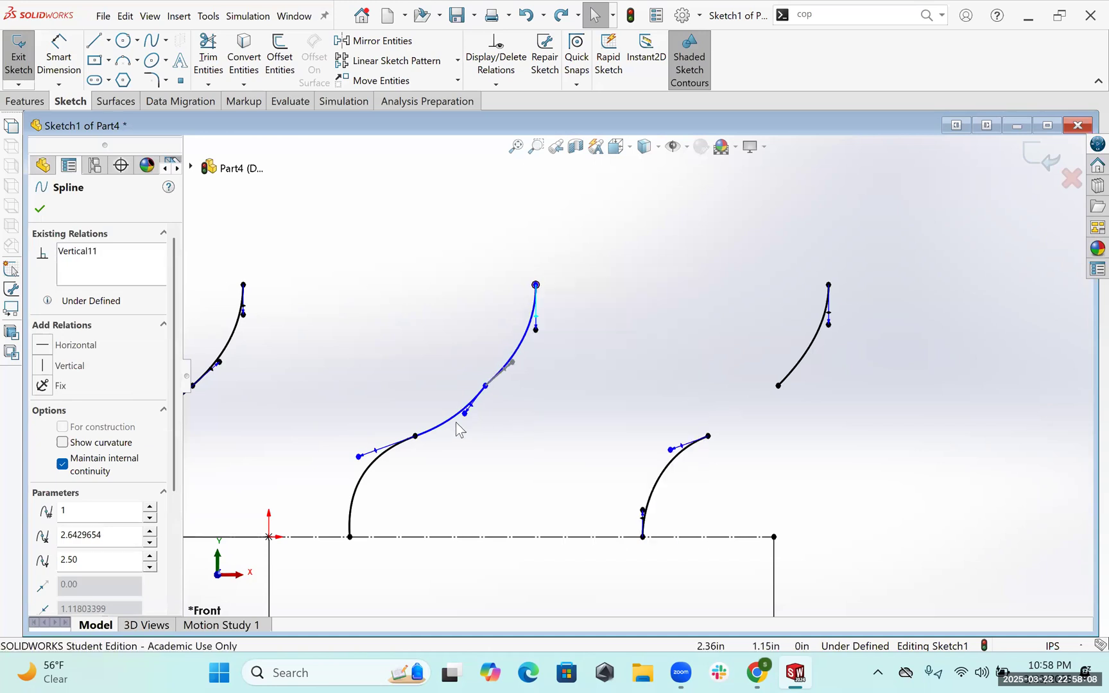
- Apply a Fix relation to the third profile's reshaped upper spline
key("Escape")
left_click(396, 458)
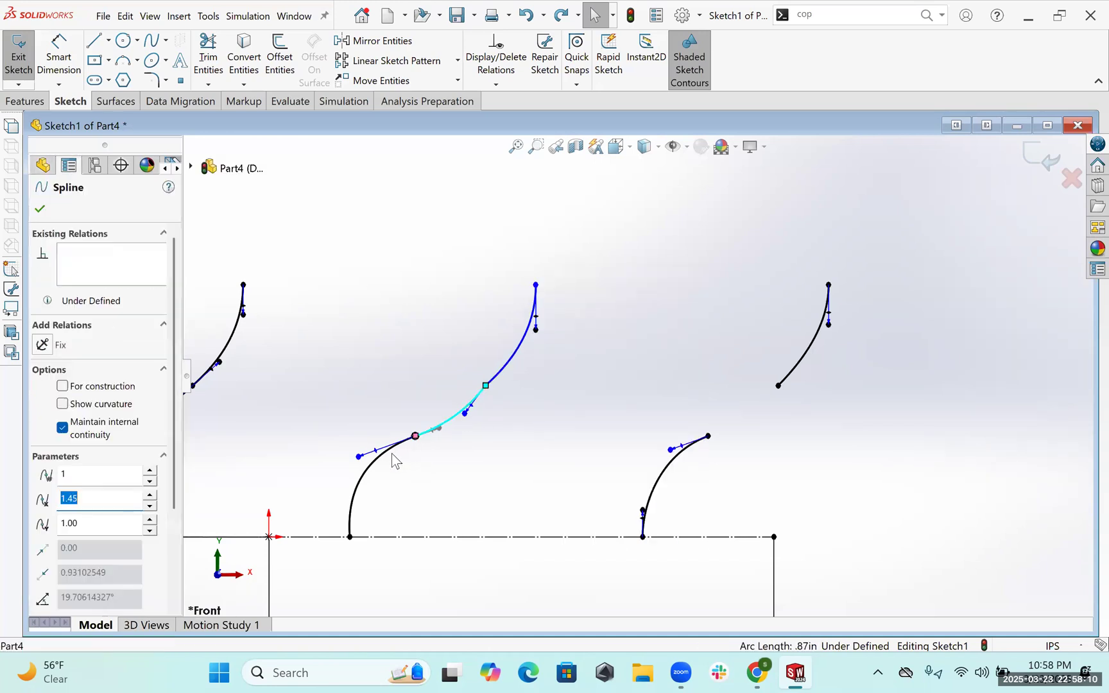
left_click(649, 364)
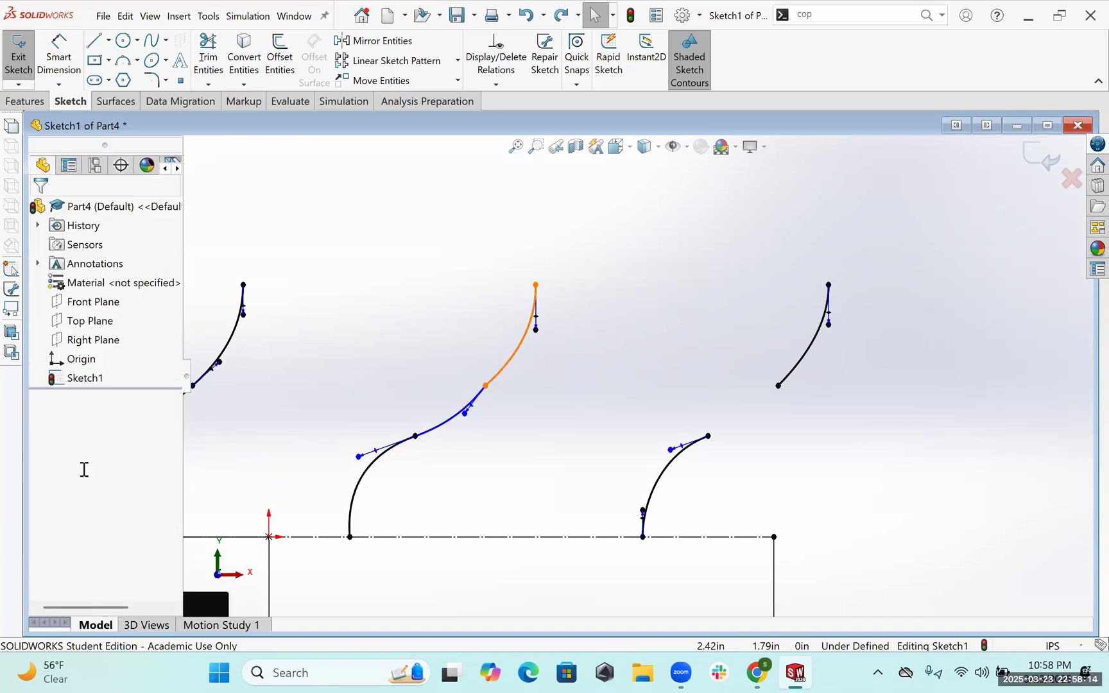
left_click(42, 346)
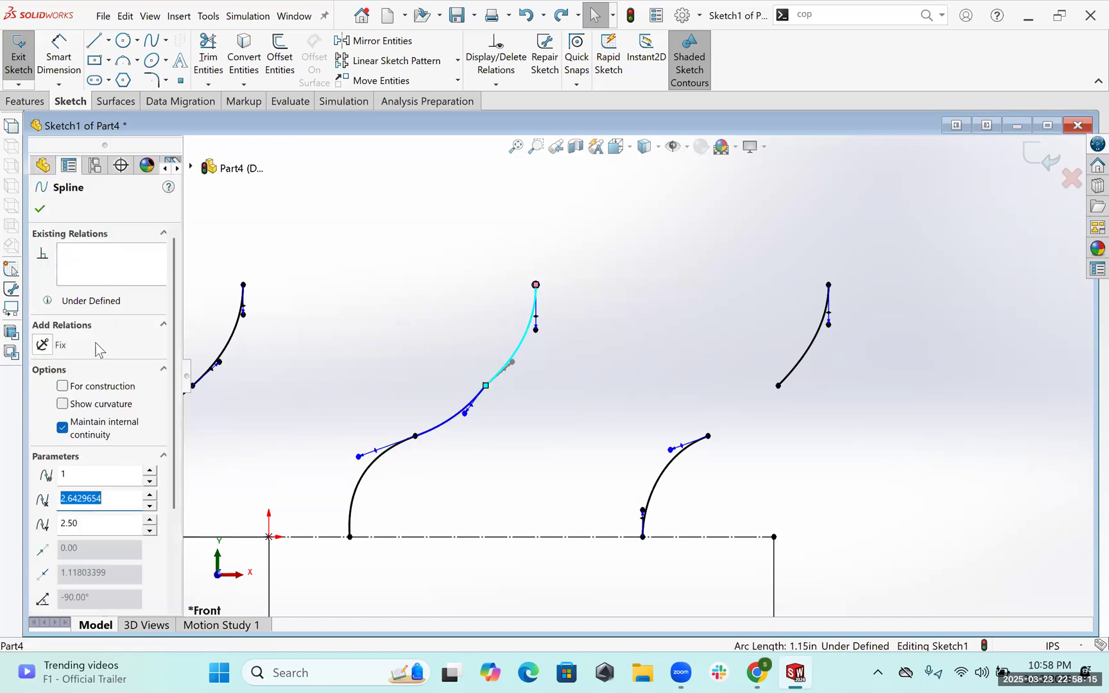
left_click(548, 481)
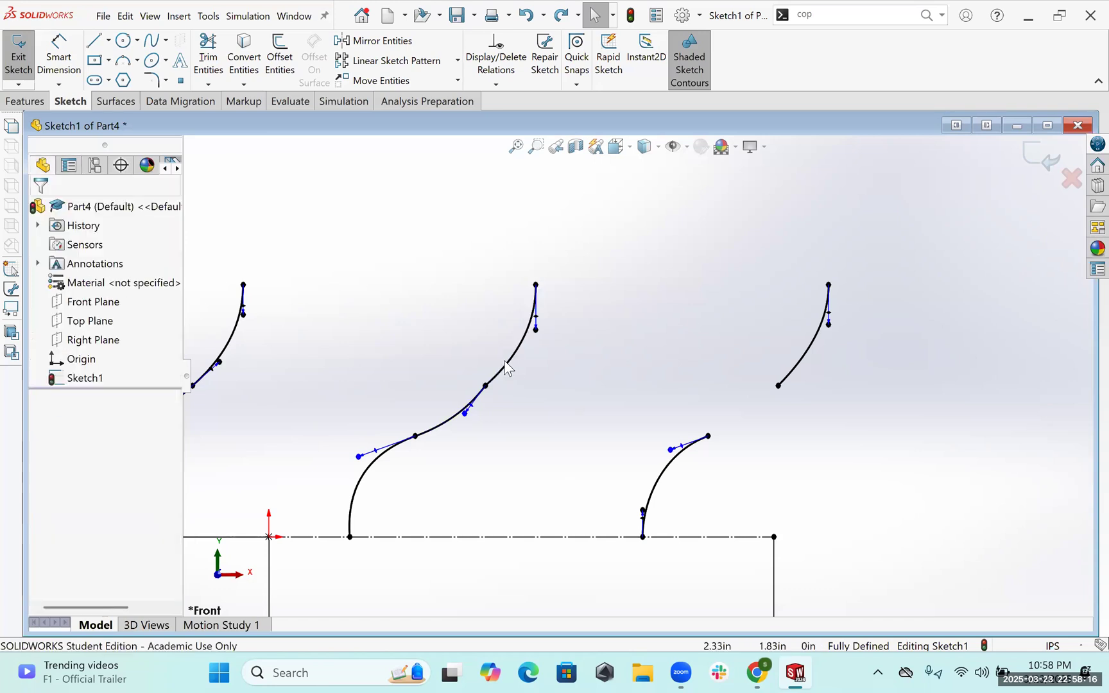
- Apply Equal Curvature between the third profile's connecting and lower splines, and Tangent between its connecting and upper splines
left_click(386, 453)
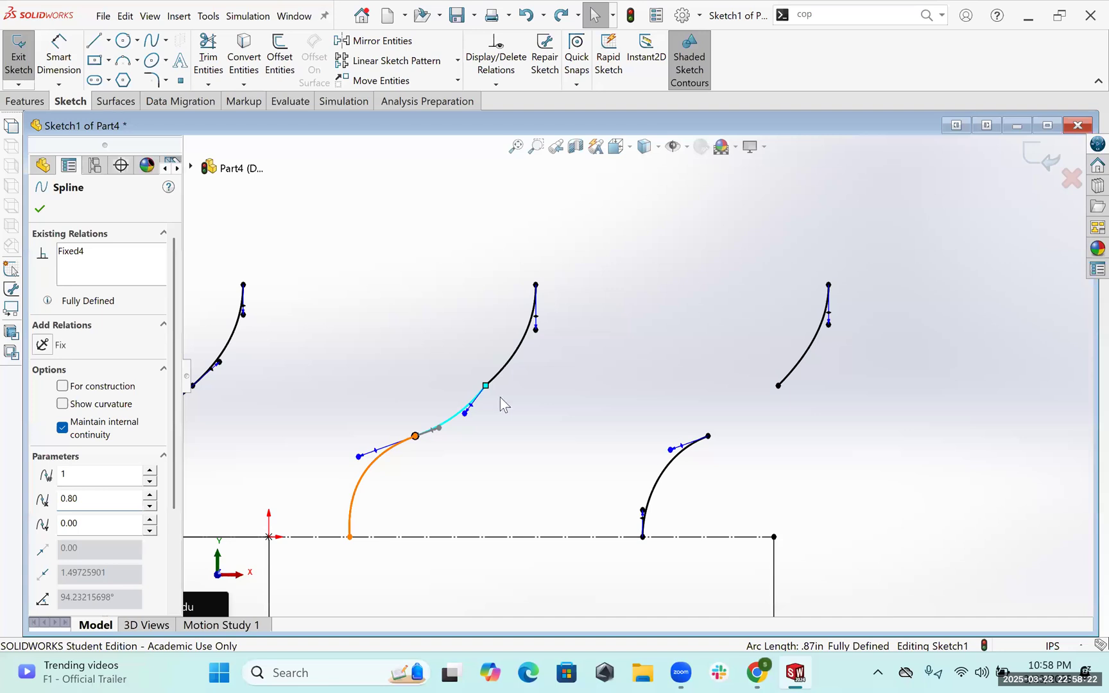
left_click(498, 370)
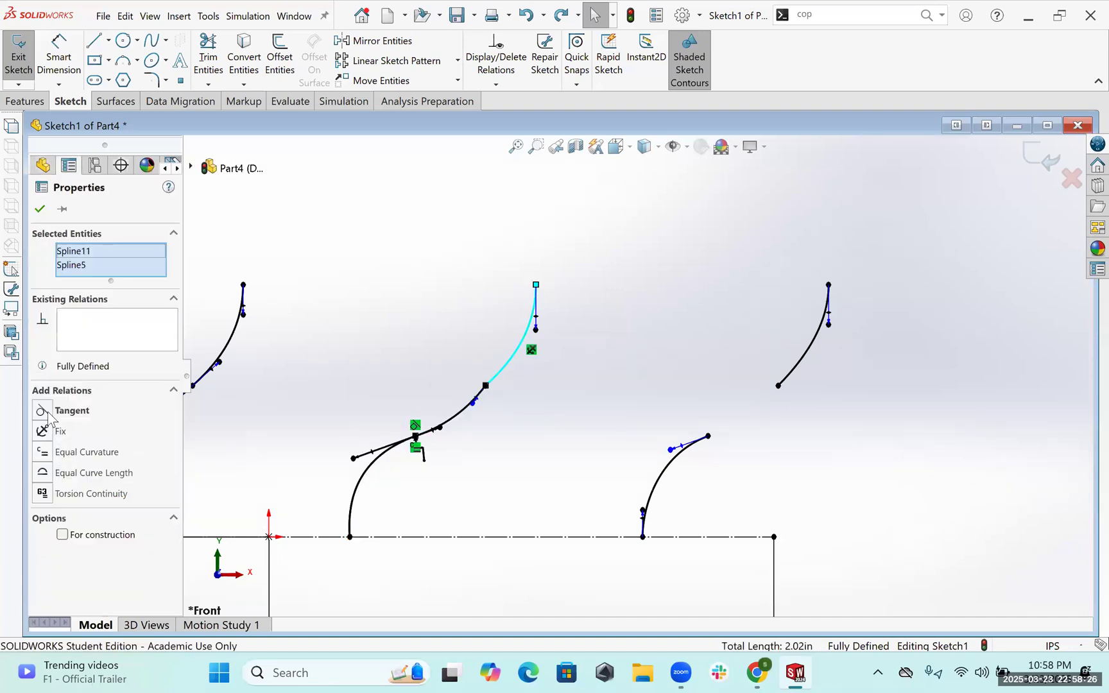
left_click(46, 411)
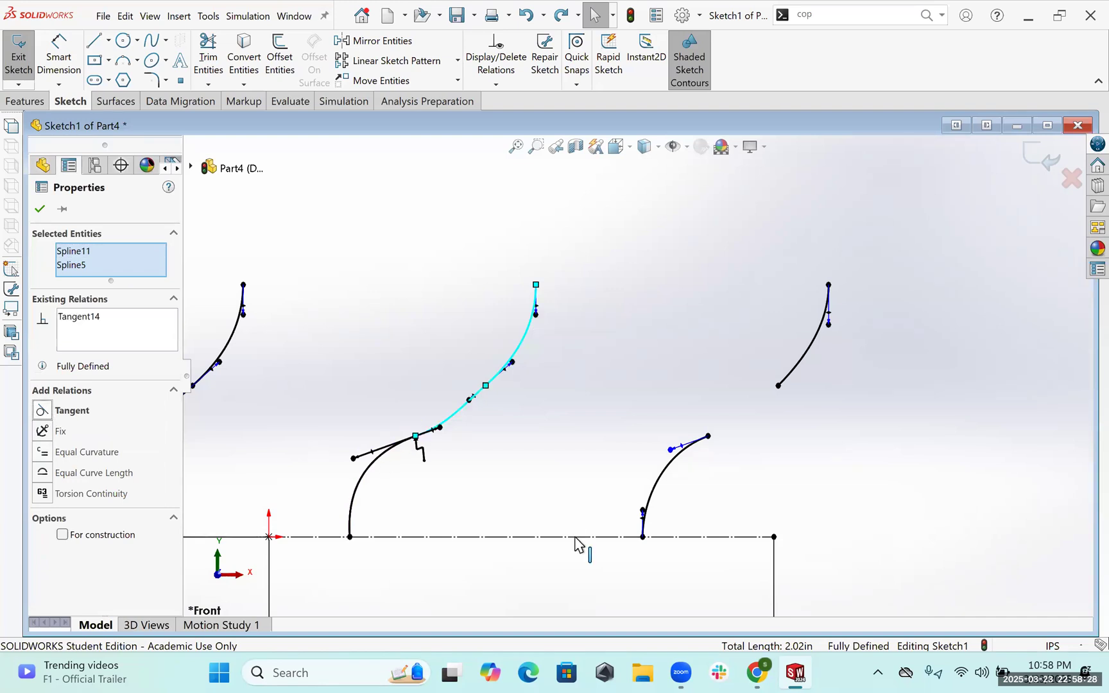
left_click(502, 454)
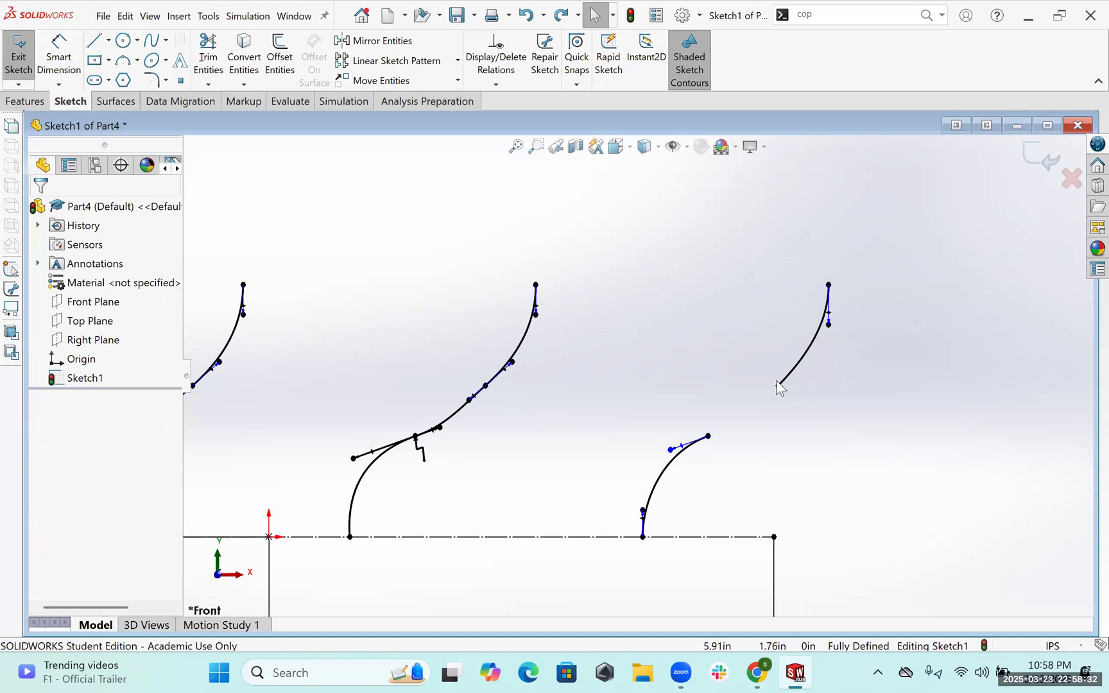
- Draw a two-point spline joining the fourth profile's lower and upper splines
scroll(377, 238, "down", 3)
scroll(385, 231, "up", 3)
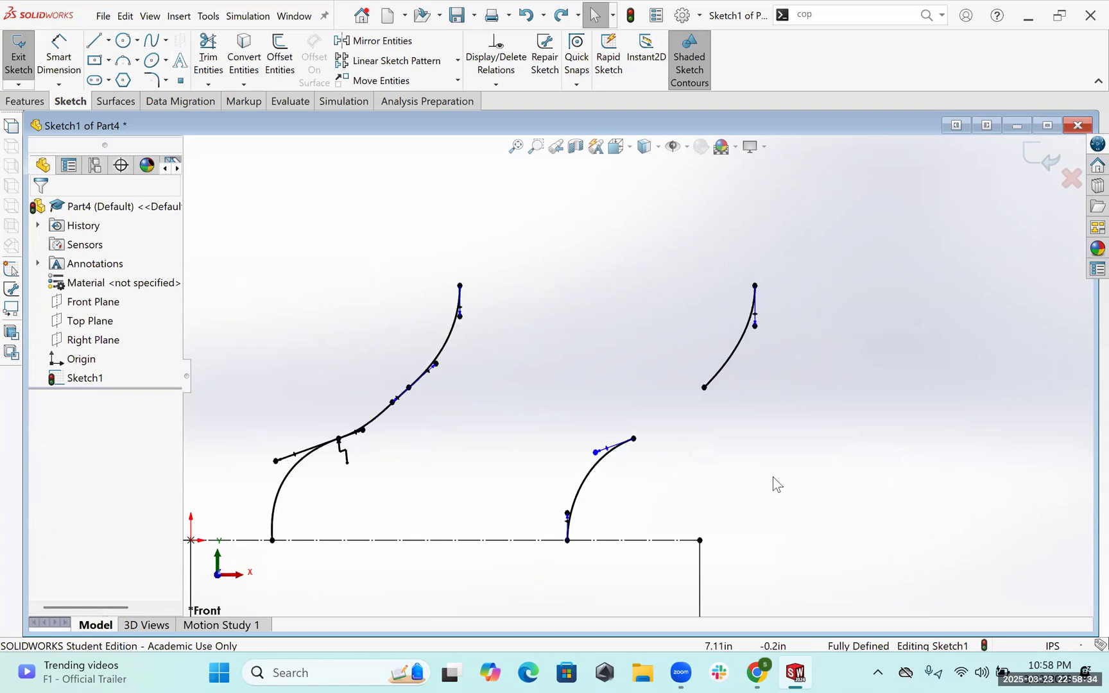
left_click(153, 40)
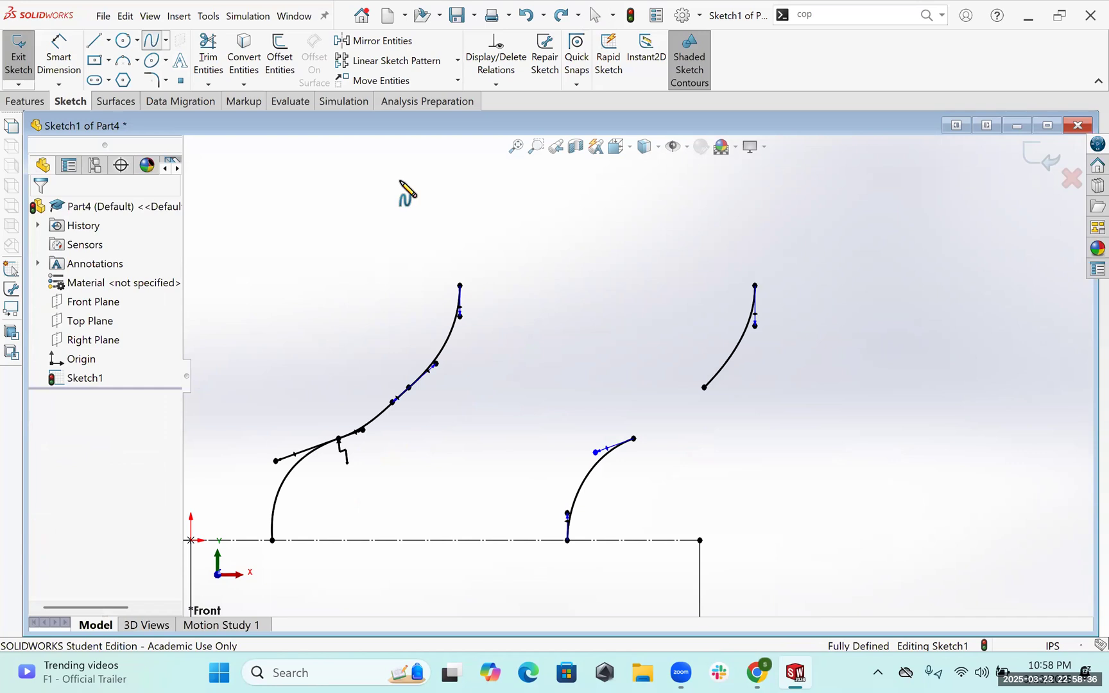
left_click(704, 388)
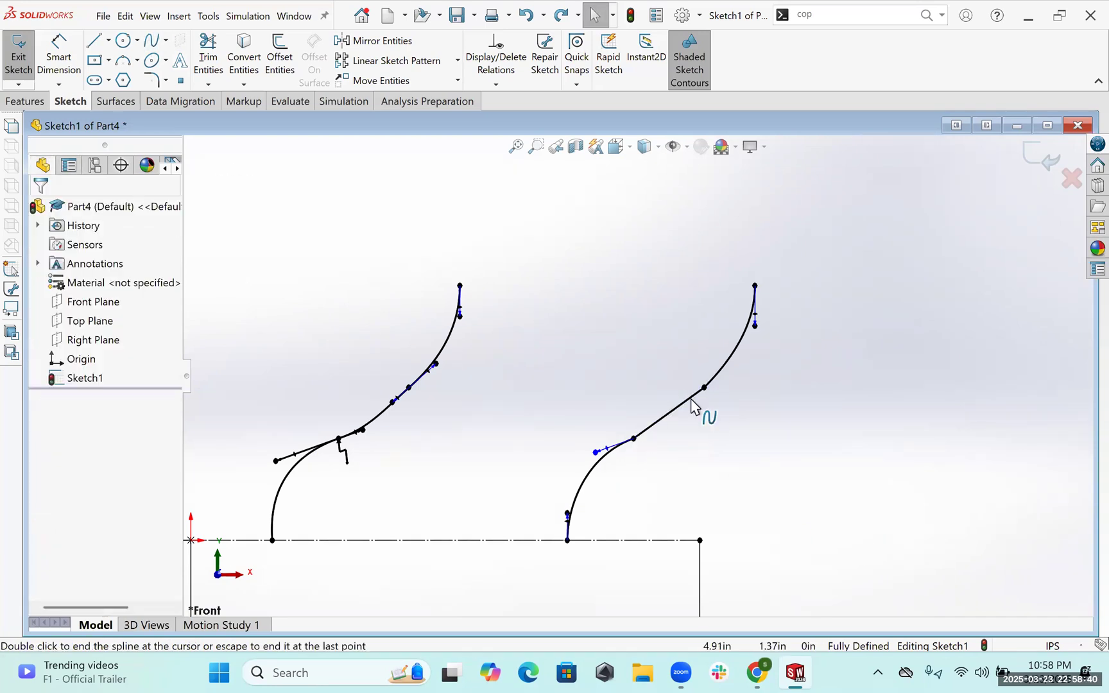
key("Escape")
- Try a Torsion Continuity relation between the fourth profile's straight connecting spline and its upper spline
left_click(687, 397)
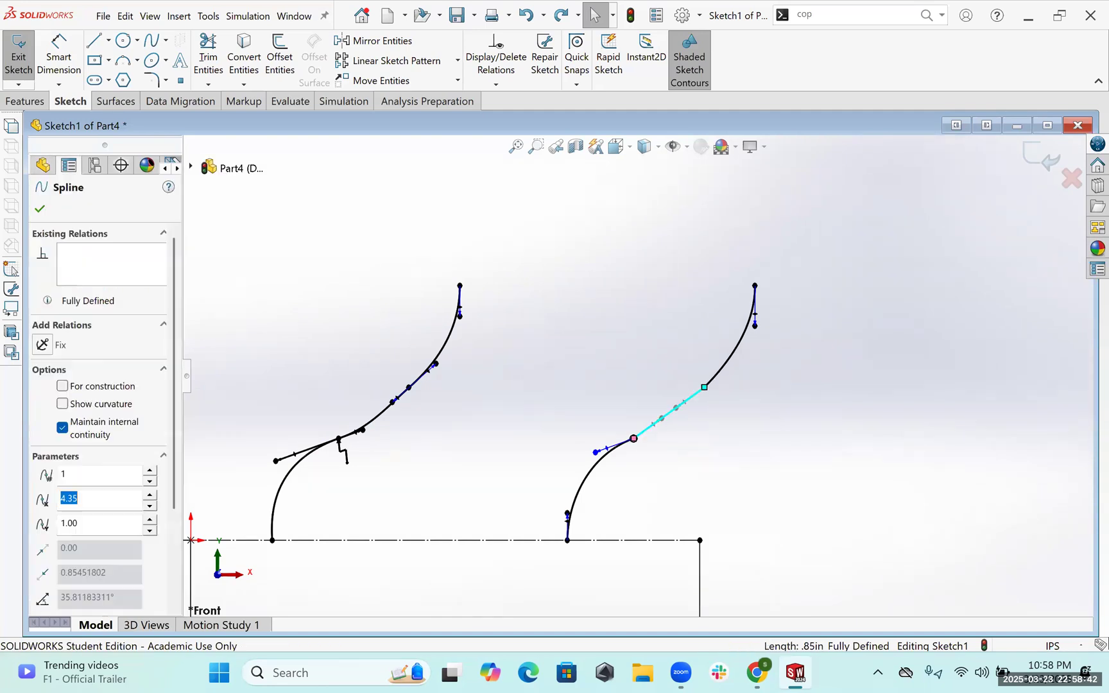
left_click(742, 346, "ctrl")
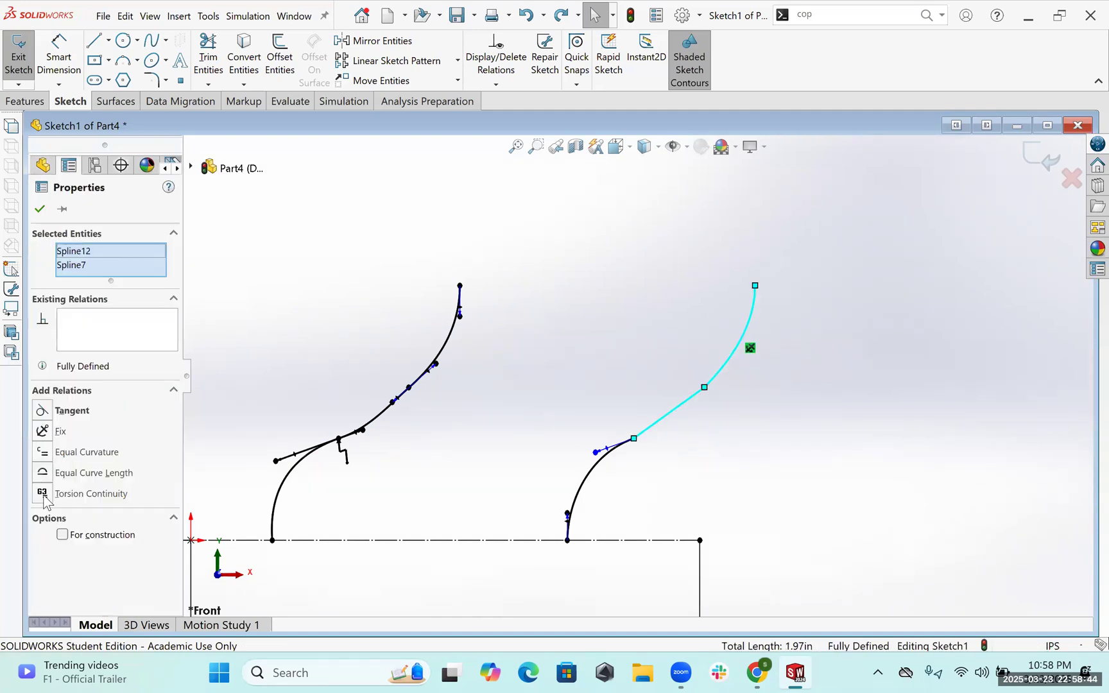
left_click(43, 494)
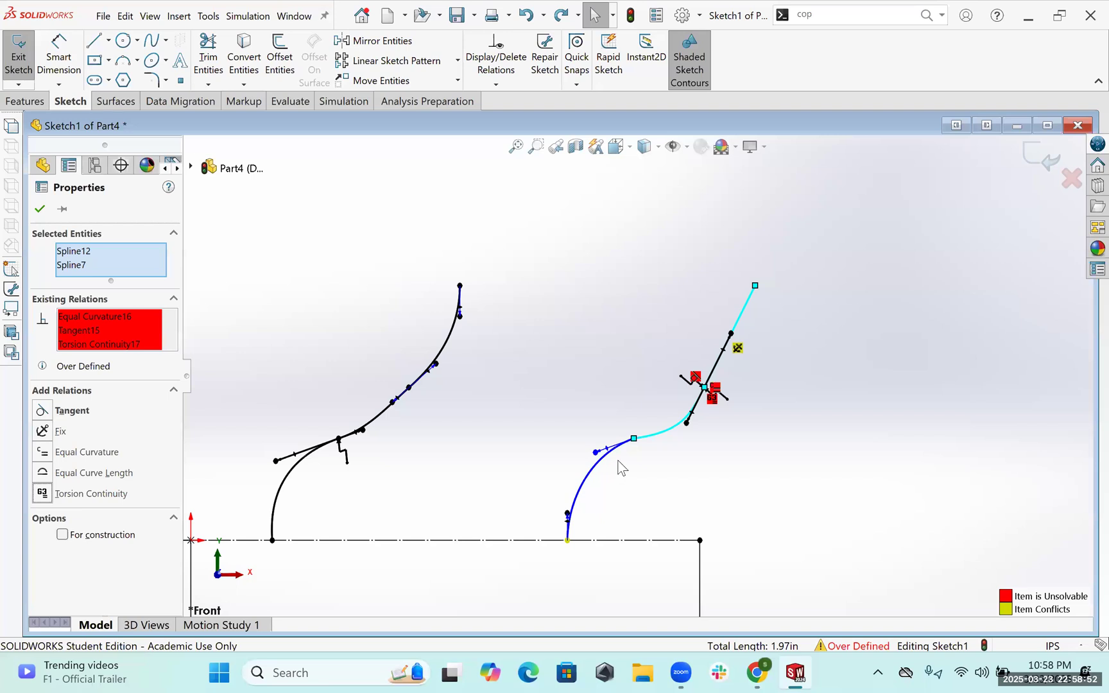
- Undo the torsion continuity relation and the fourth profile's connecting spline
left_click(696, 461)
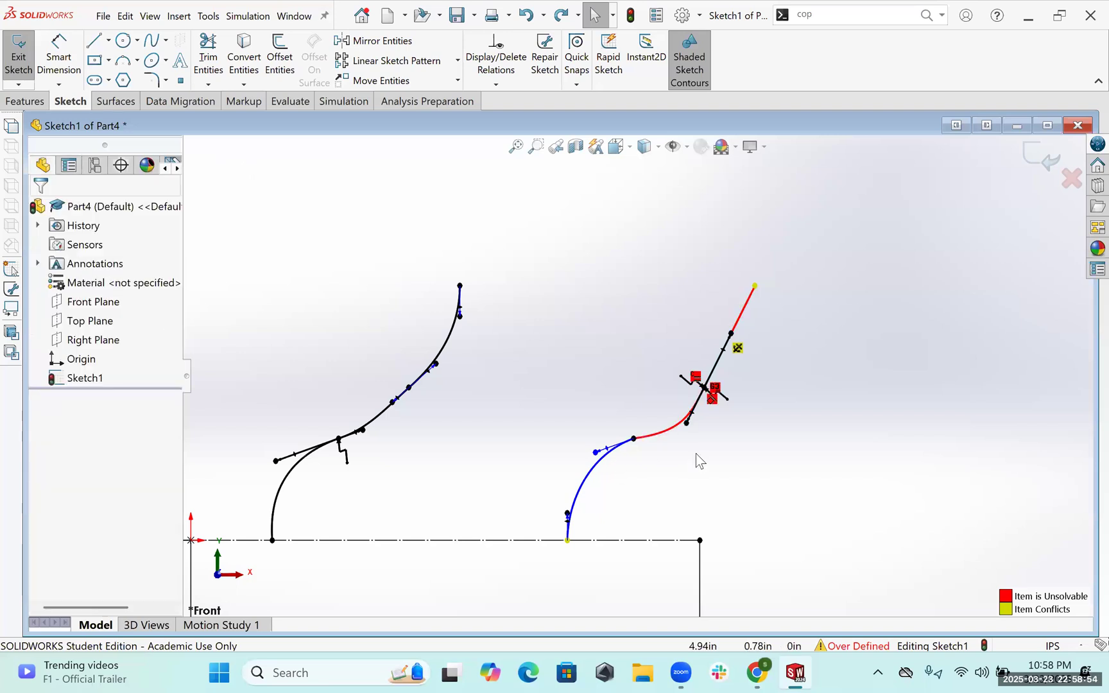
key("ctrl+z")
key("Escape")
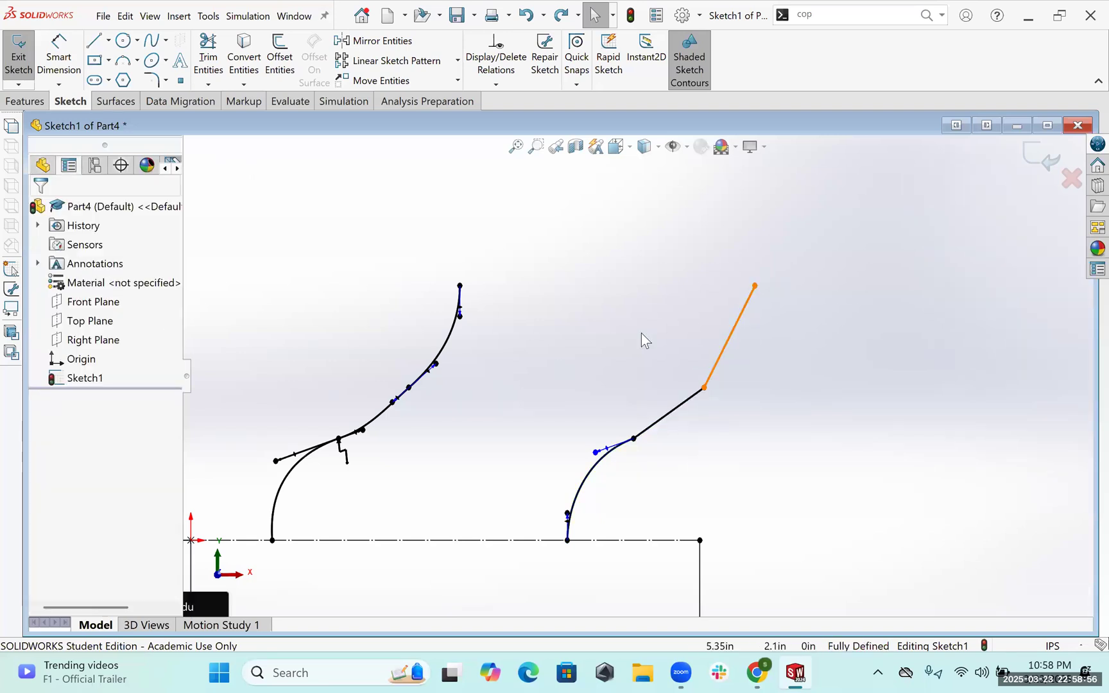
left_click(729, 335)
key("ctrl+z")
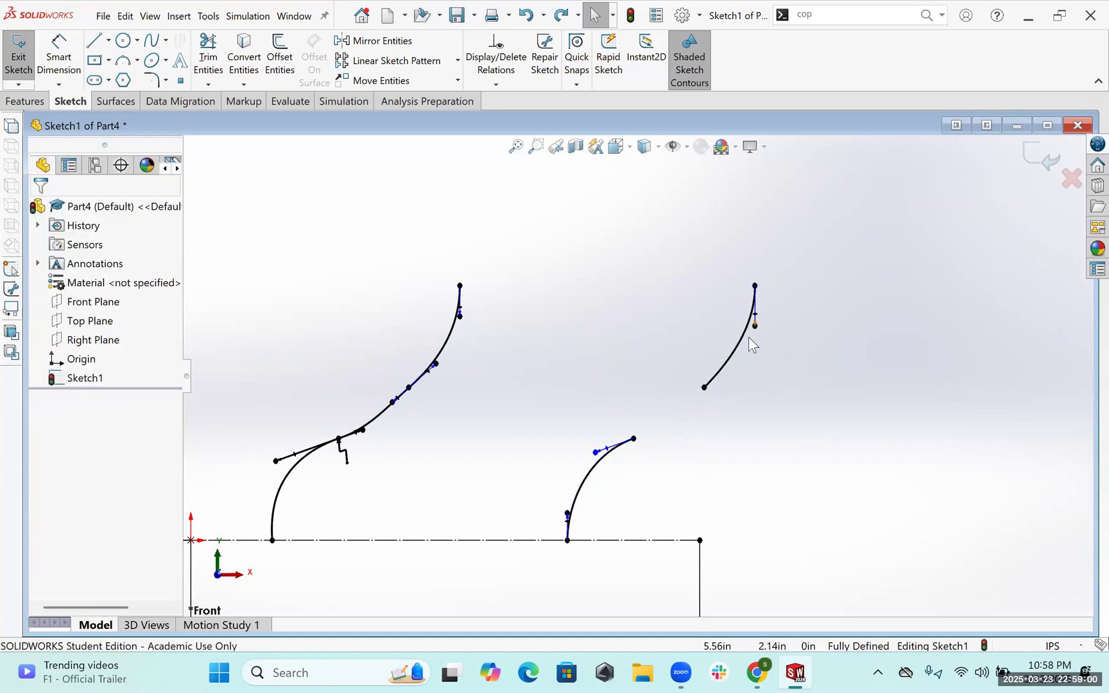
- Redraw the spline between the fourth profile's two open endpoints and bend it into a curve with its end handles
left_click(152, 41)
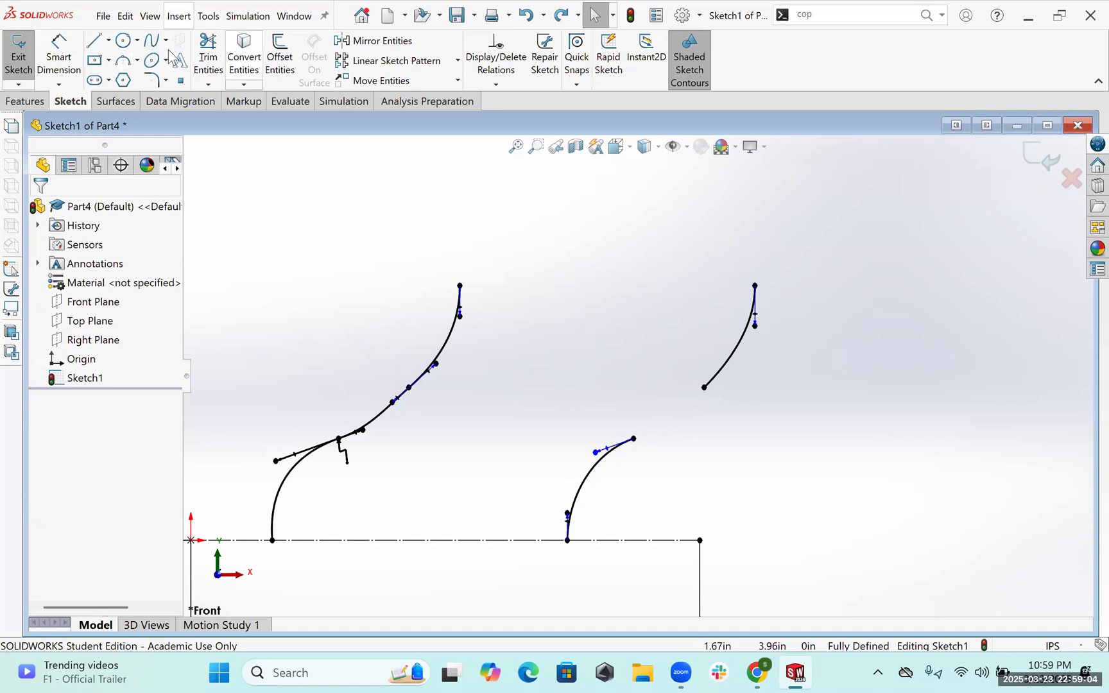
left_click(153, 42)
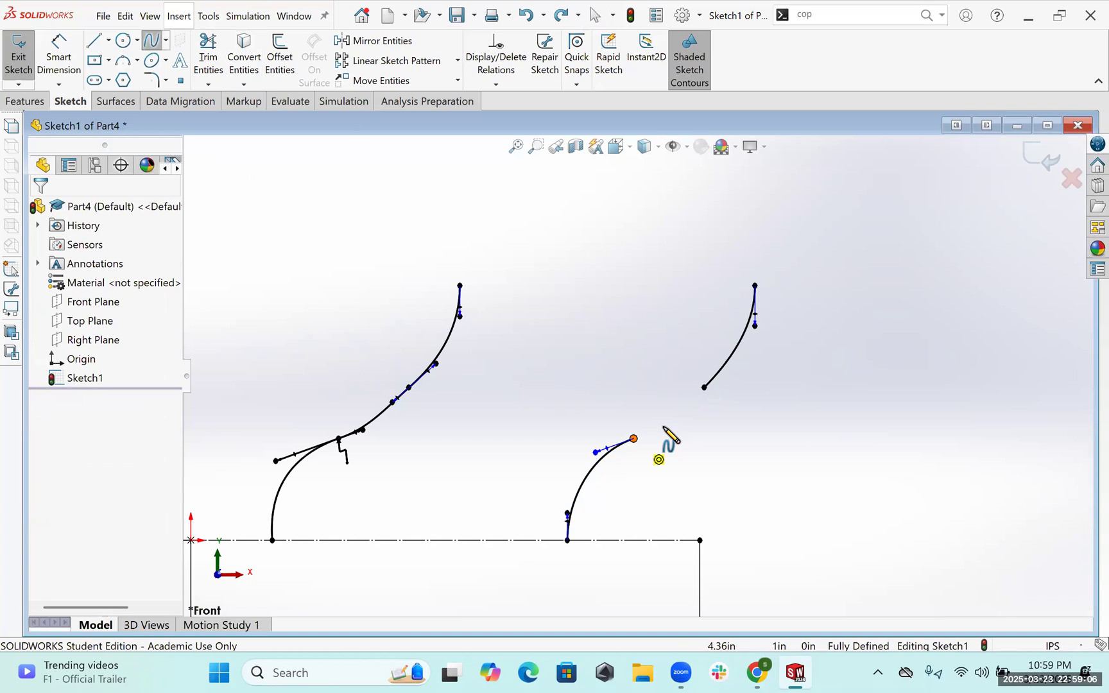
double_click(703, 388)
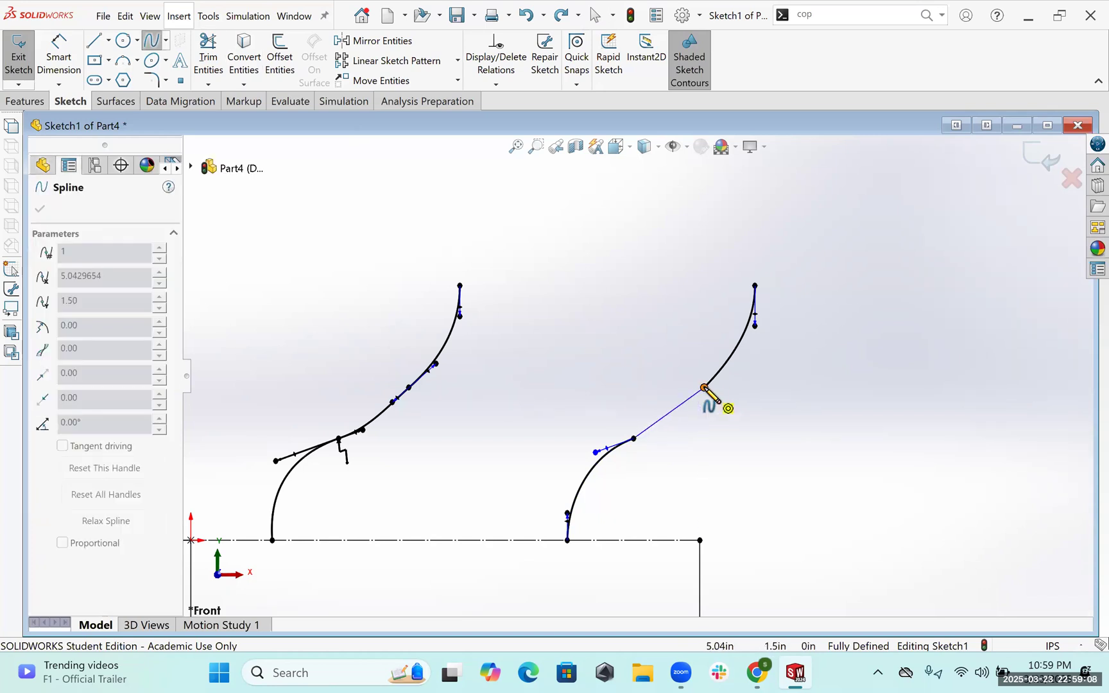
key("Escape")
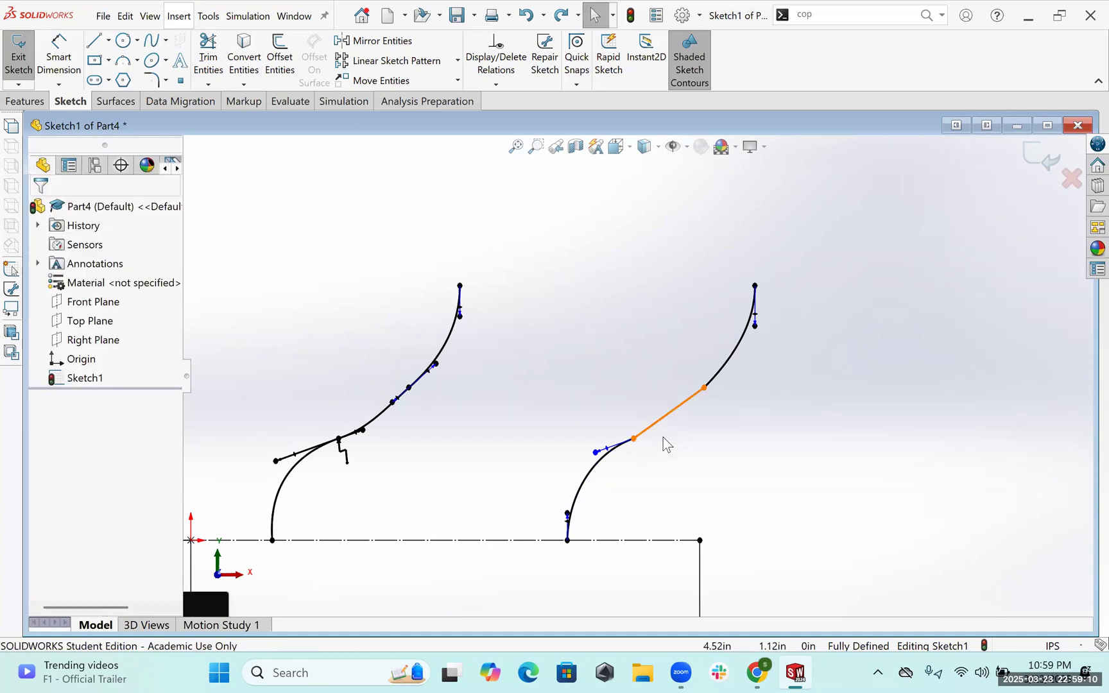
left_click(656, 425)
mouse_move(655, 424)
left_mouse_down()
mouse_move(658, 435)
mouse_move(688, 400)
left_mouse_up()
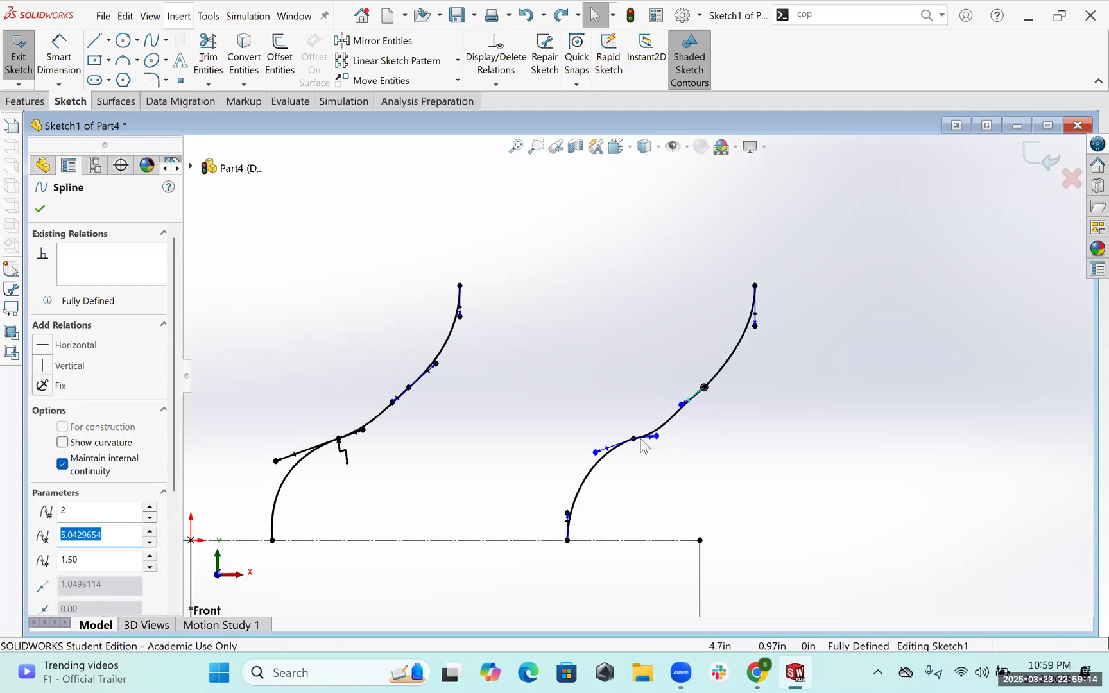
- Apply Torsion Continuity between the fourth profile's connecting and lower splines, and adjust the connecting spline's end handles
scroll(640, 440, "down", 2)
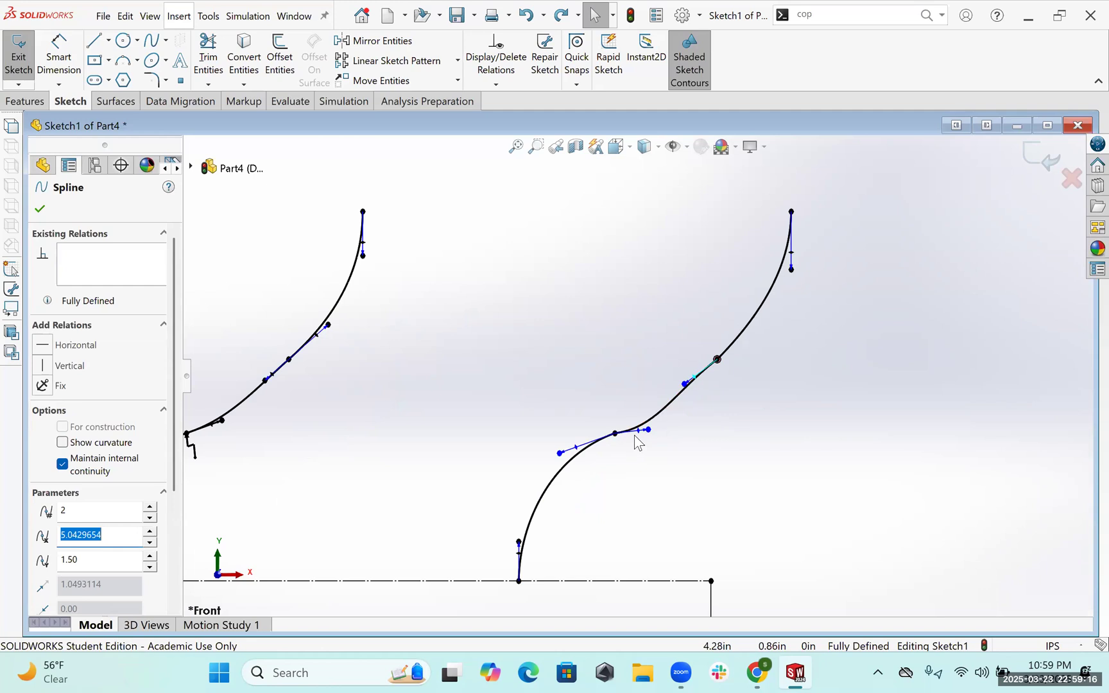
left_click(589, 467)
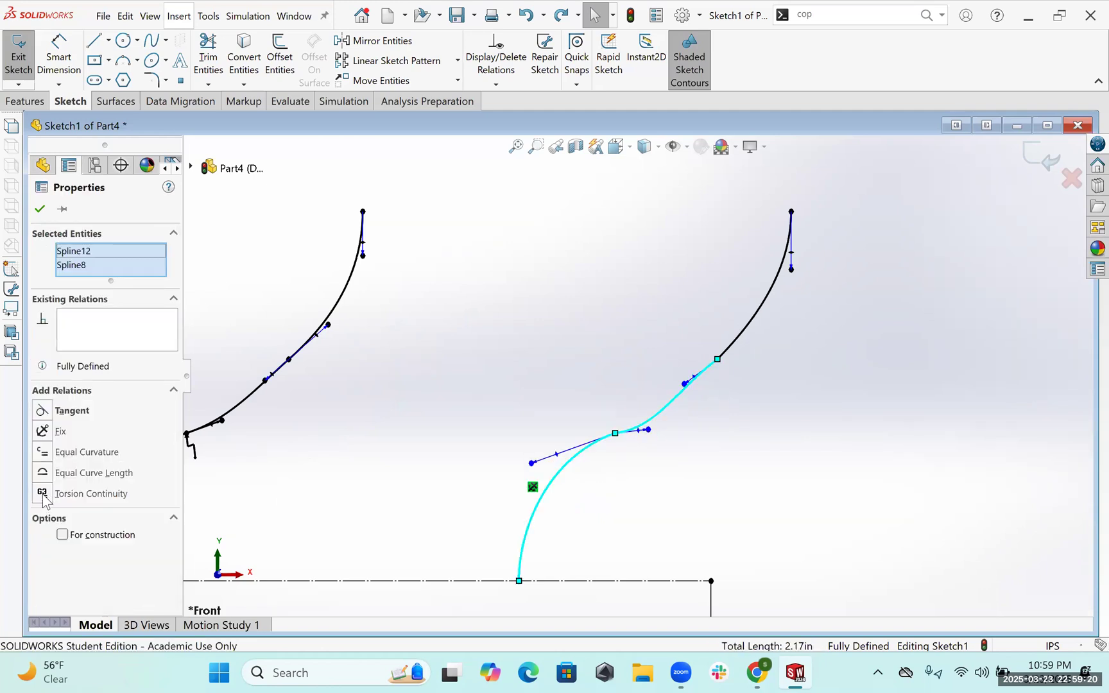
left_click_drag(711, 360, 671, 390)
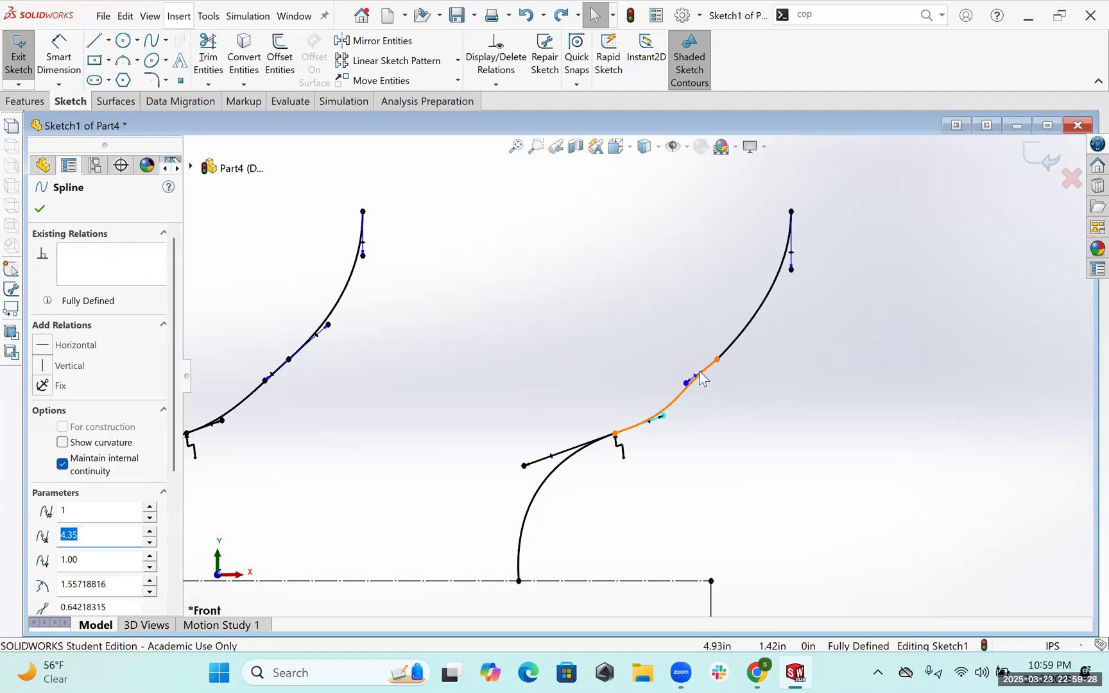
left_click(715, 361)
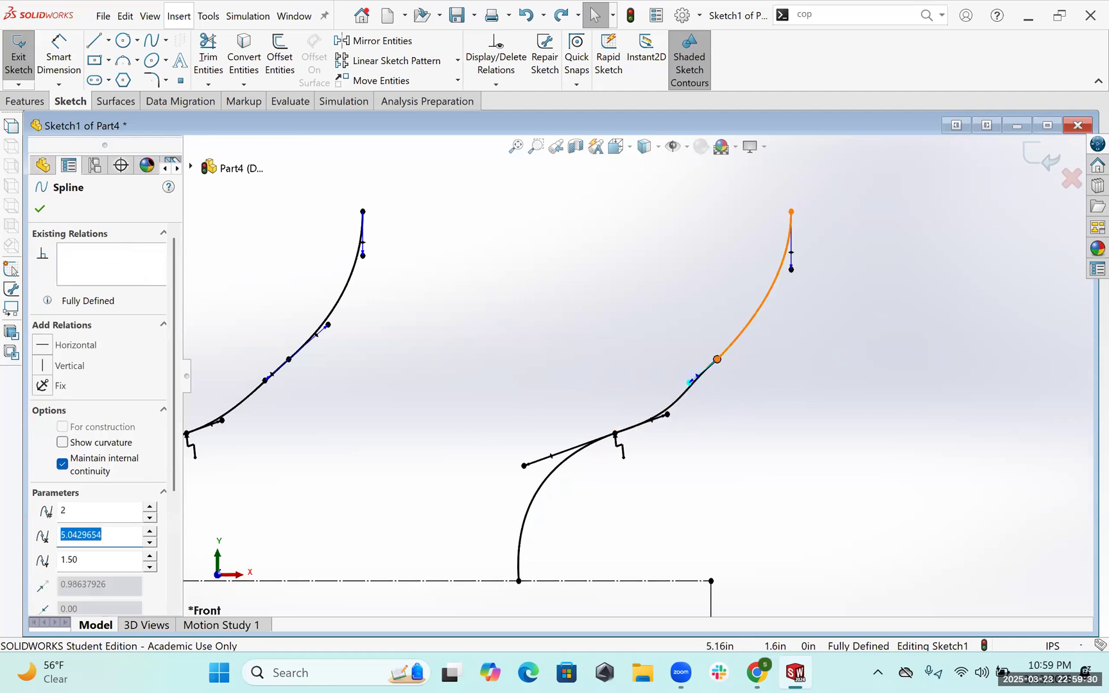
- Try a Torsion Continuity relation between the fourth profile's curved connecting spline and its upper spline, and undo it
left_click(692, 401)
left_click(691, 401, "ctrl")
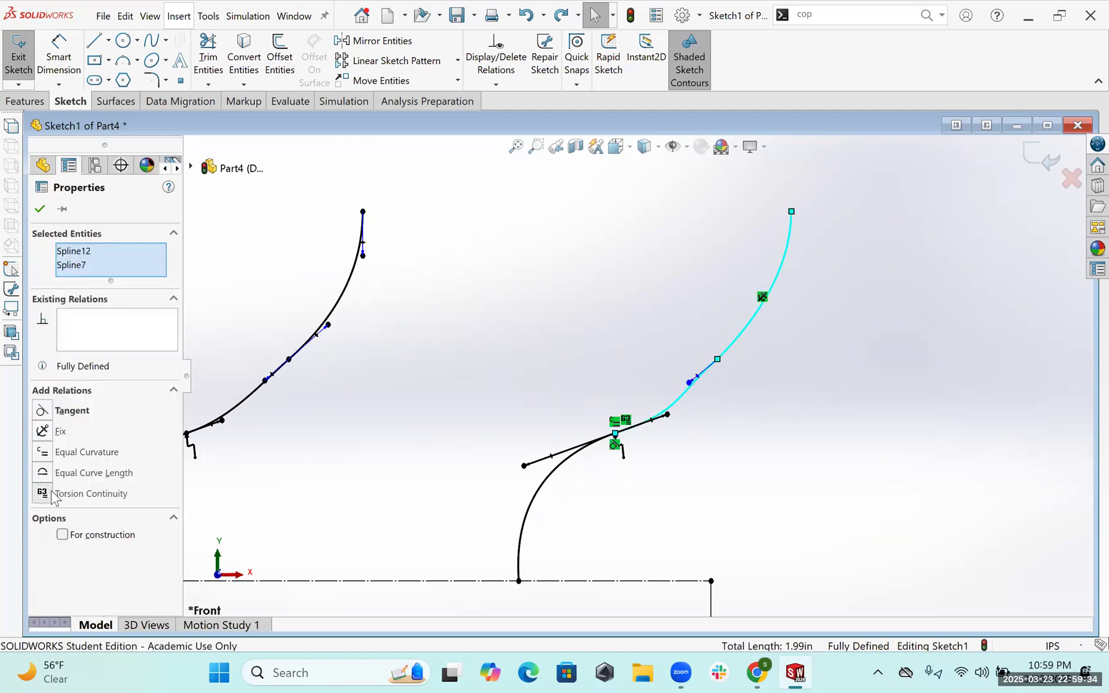
left_click(83, 493)
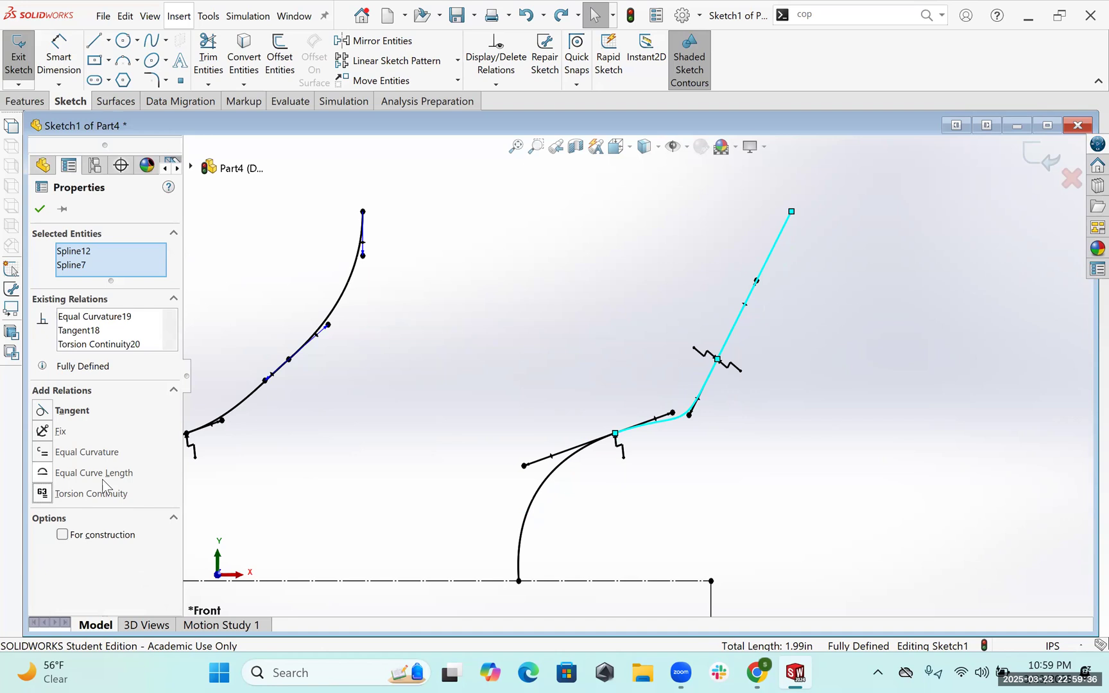
key("ctrl+z")
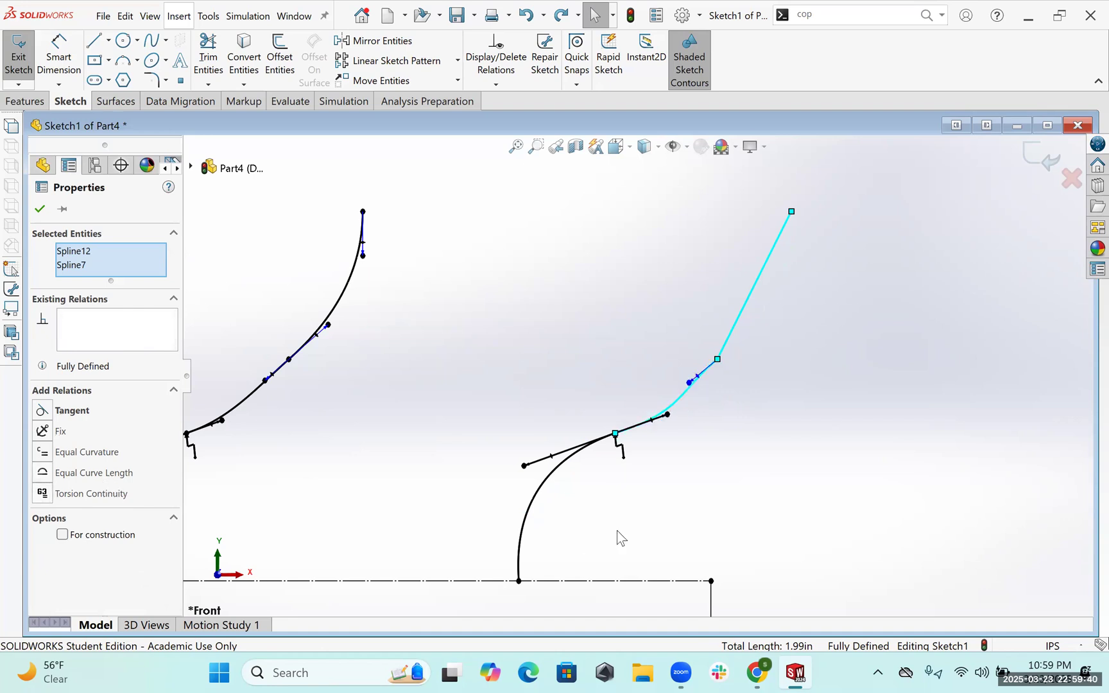
key("ctrl+y")
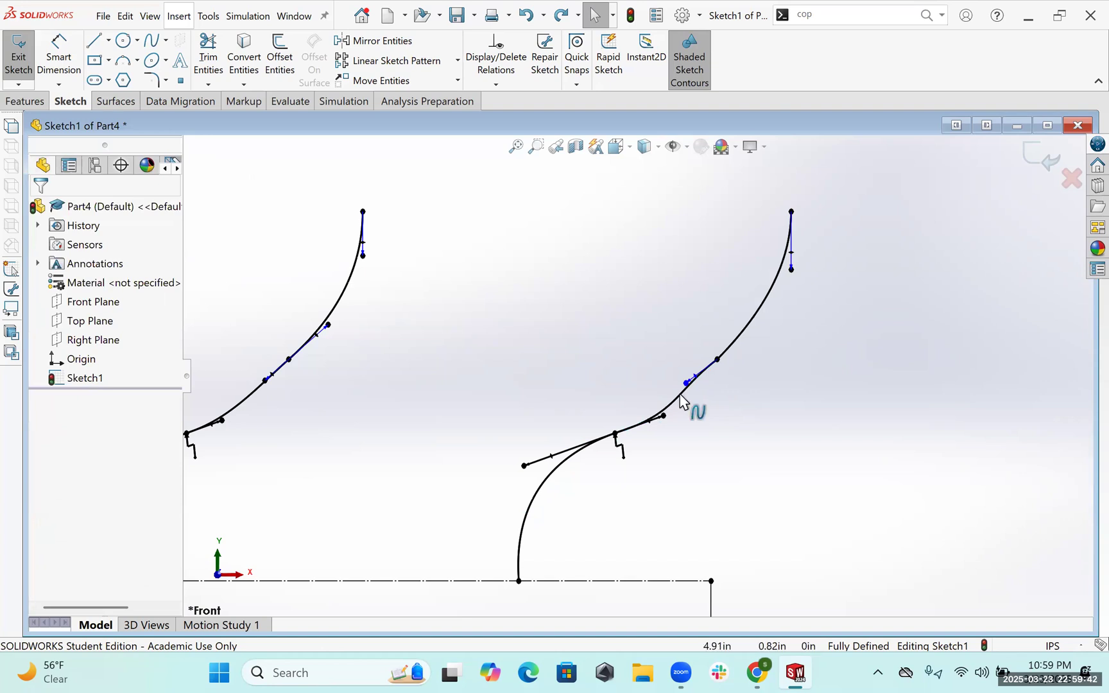
- Try a Tangent relation between the fourth profile's connecting and upper splines, and undo it
left_click(754, 326)
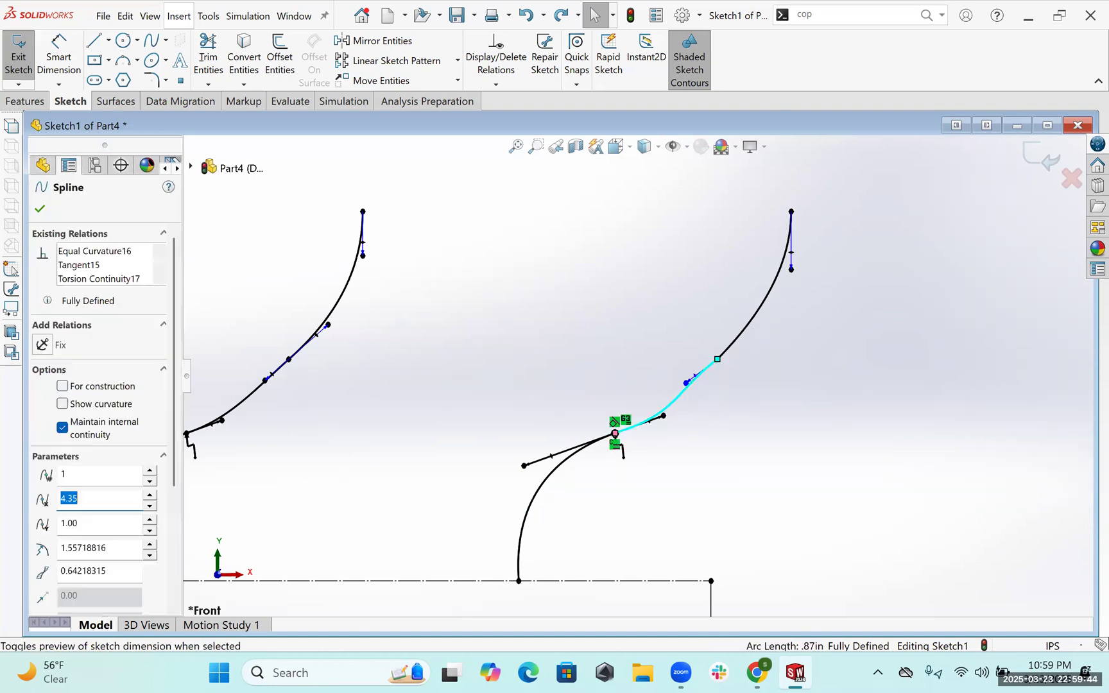
left_click(760, 306, "ctrl")
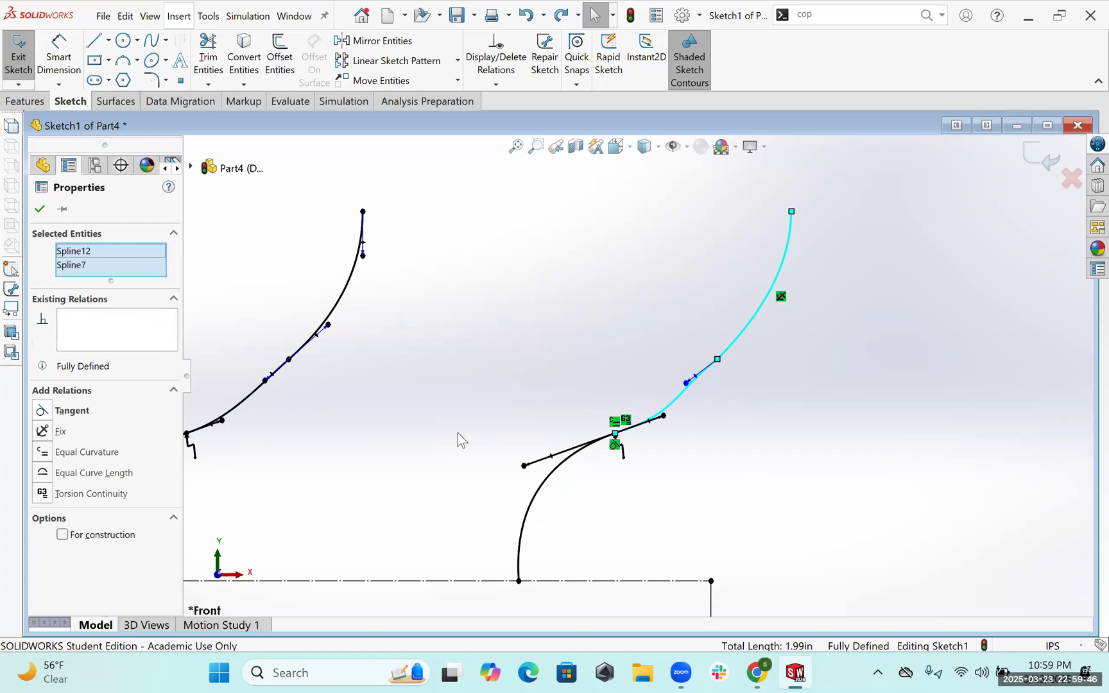
key("a")
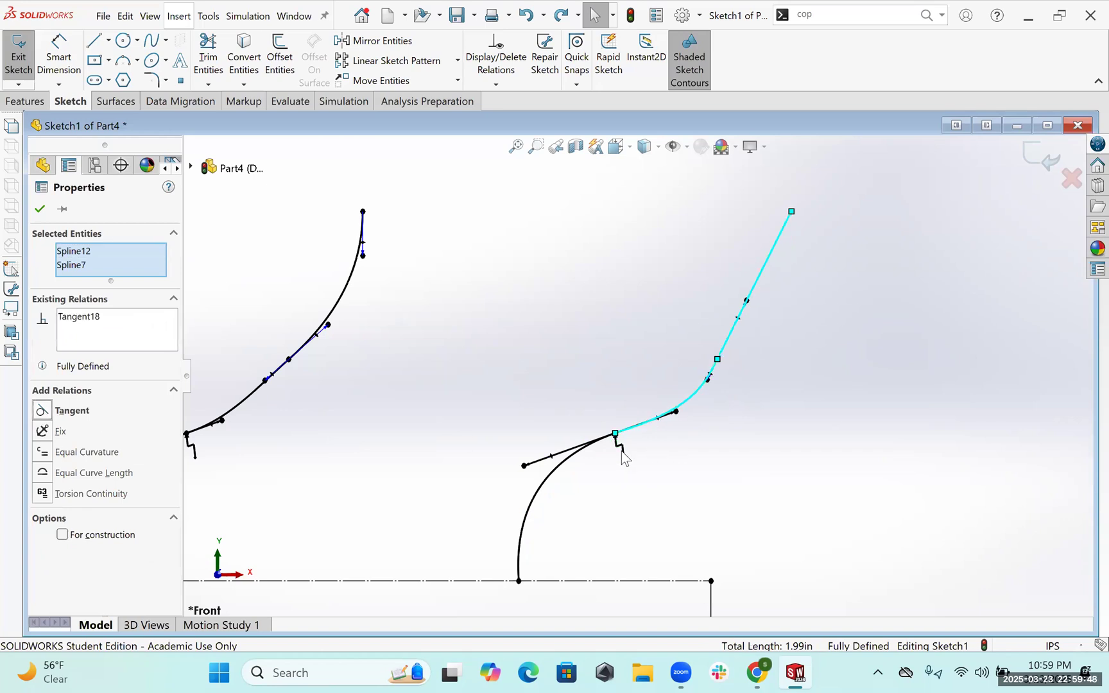
key("ctrl+z")
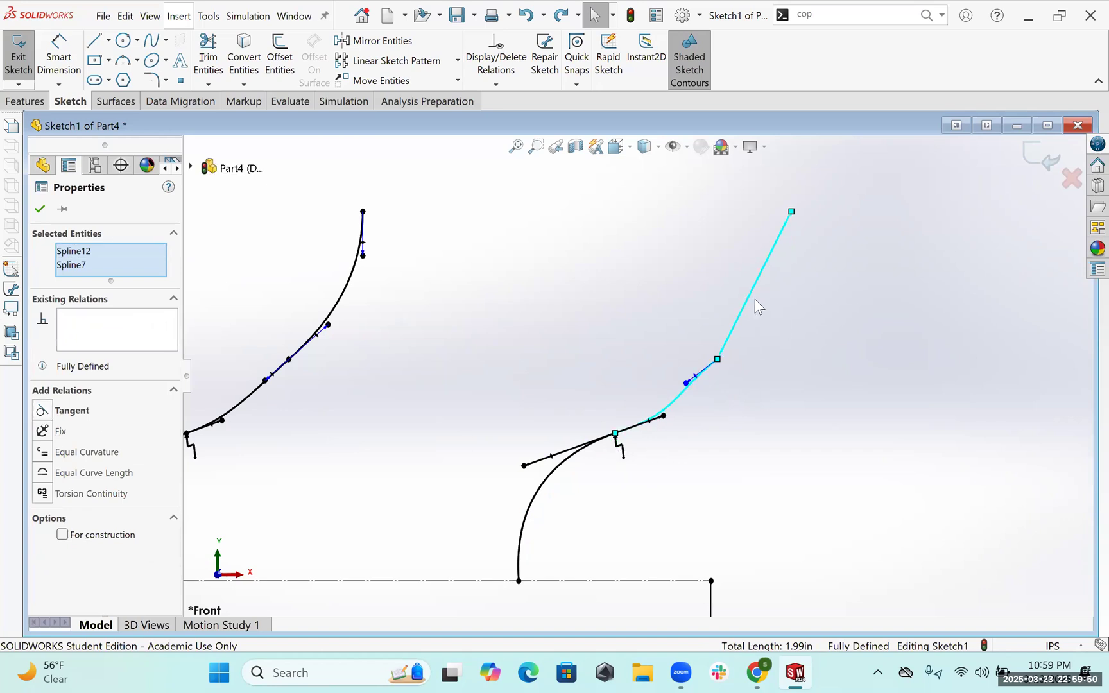
key("ctrl+z")
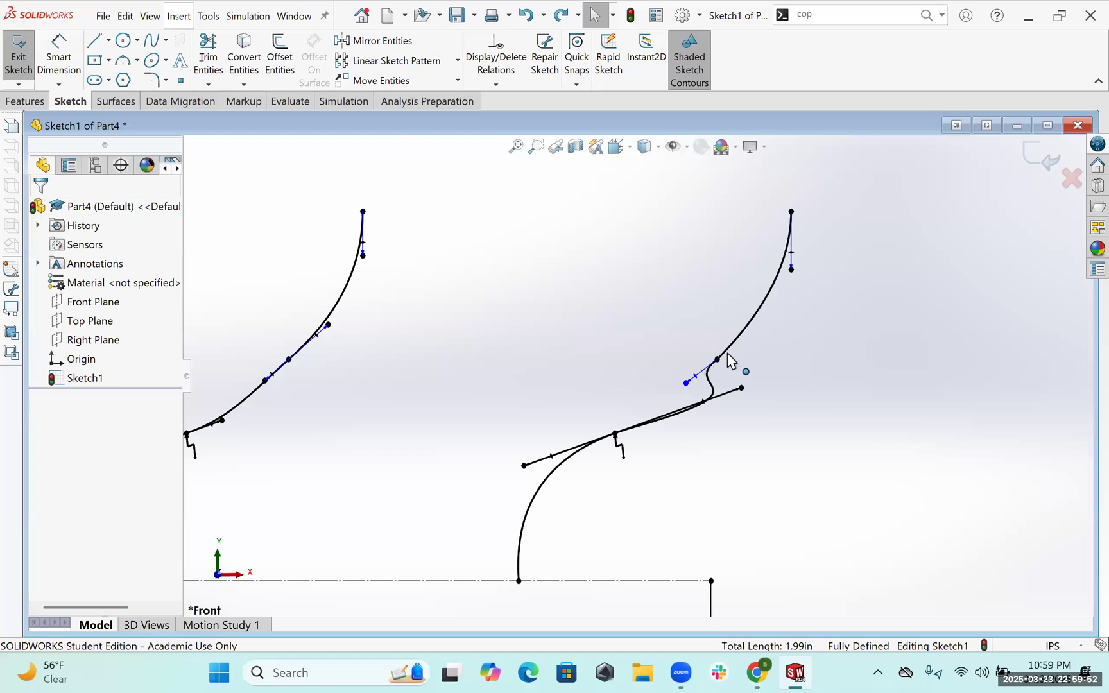
- Make the fourth profile's connecting and upper splines tangent, and shorten the connecting spline's lower end handle to smooth the curve
left_click(712, 403)
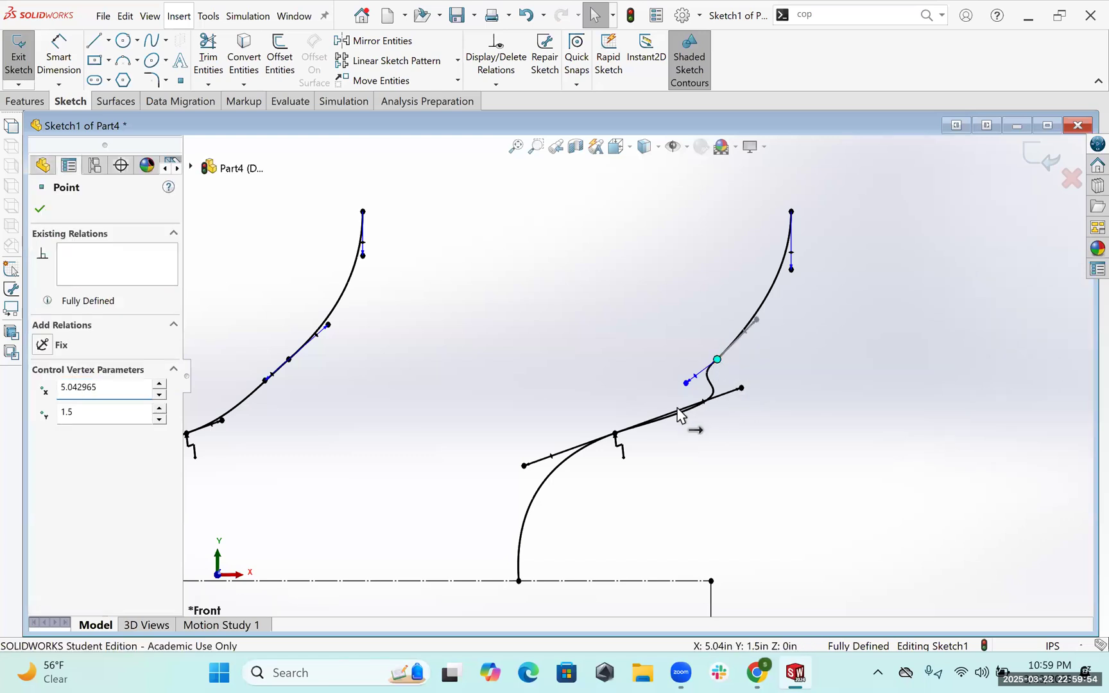
left_click_drag(664, 411, 670, 407)
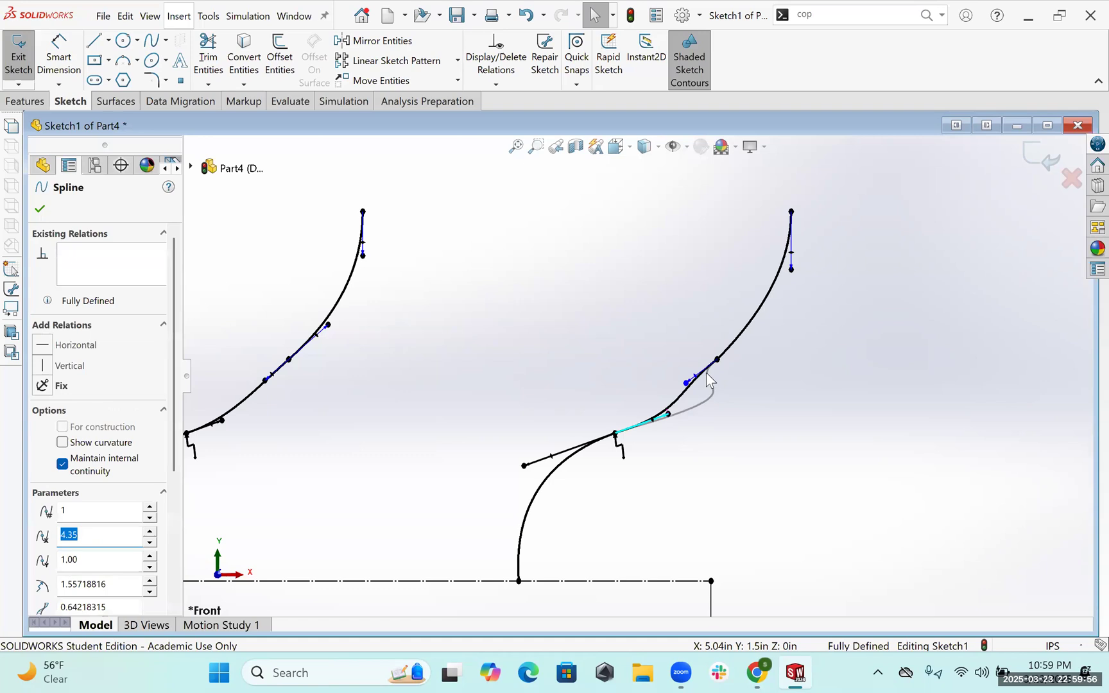
left_click(738, 344, "ctrl")
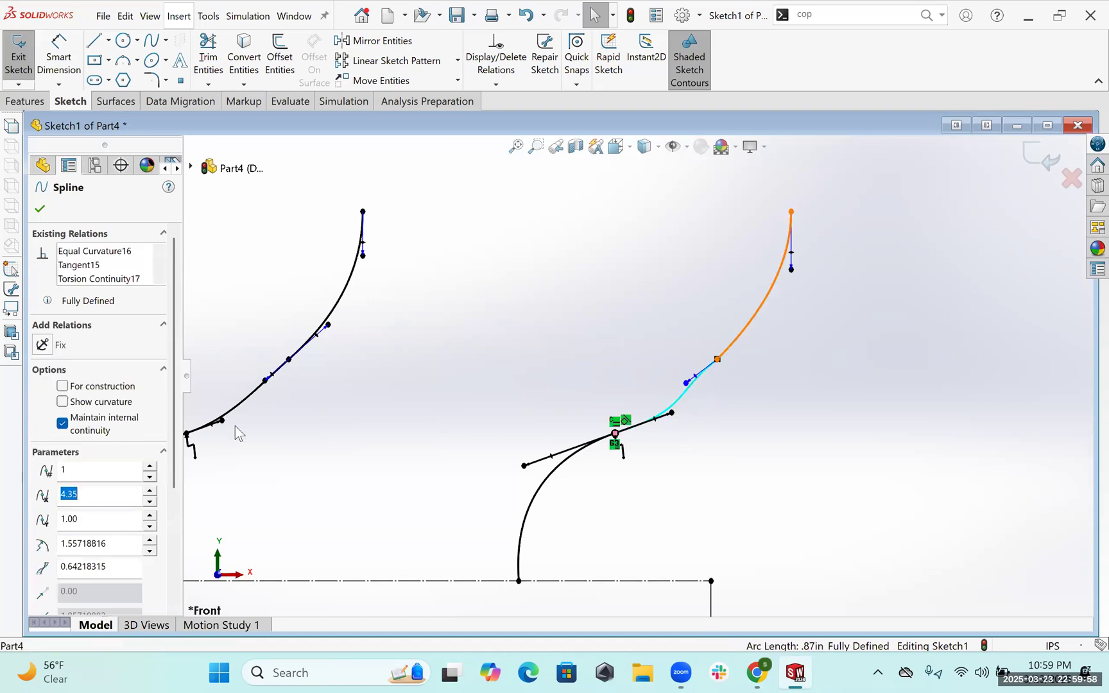
left_click(46, 411)
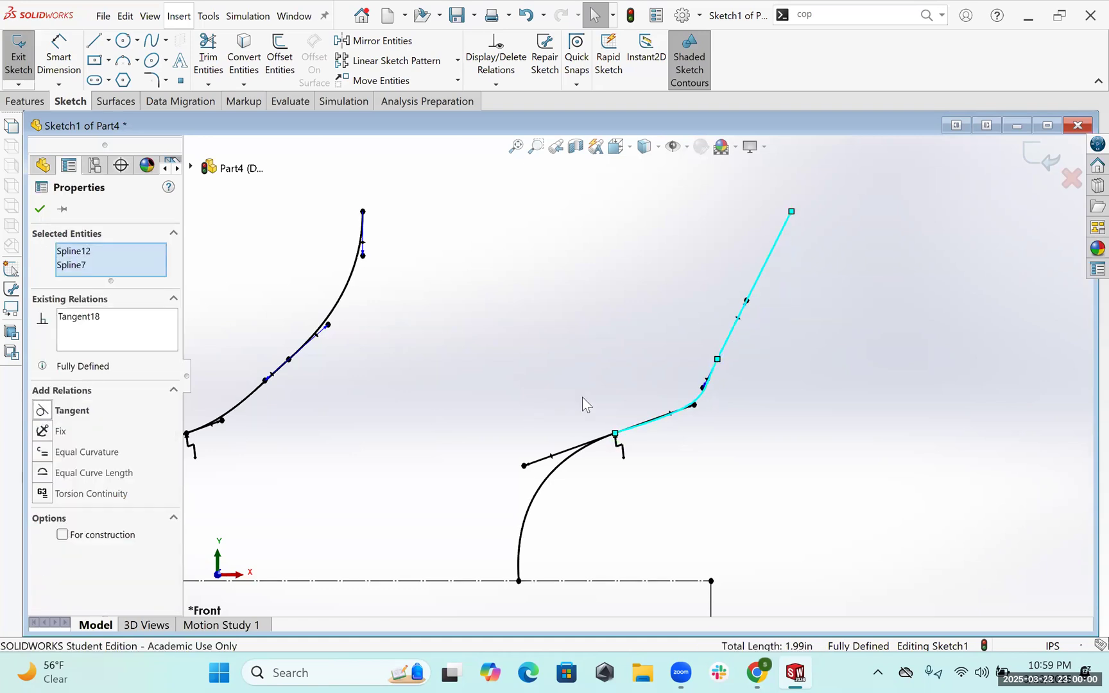
left_click_drag(695, 404, 676, 433)
left_click_drag(585, 443, 585, 443)
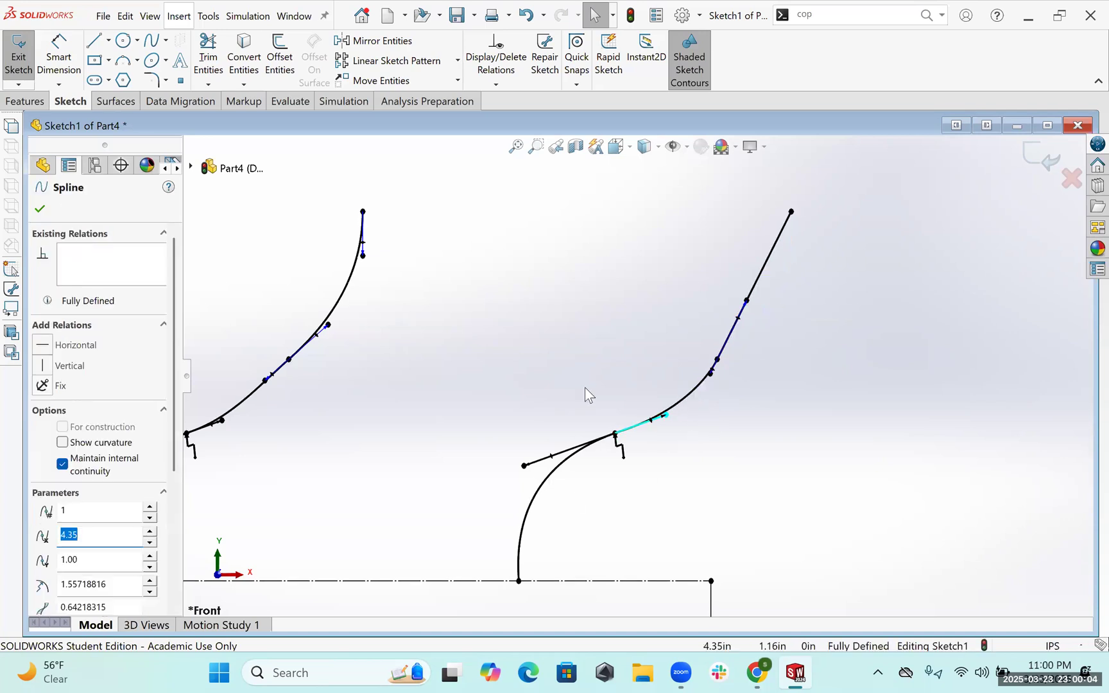
- Exit the sketch and extrude all four profiles as surfaces, 5 in blind in the reversed direction
scroll(635, 424, "up", 3)
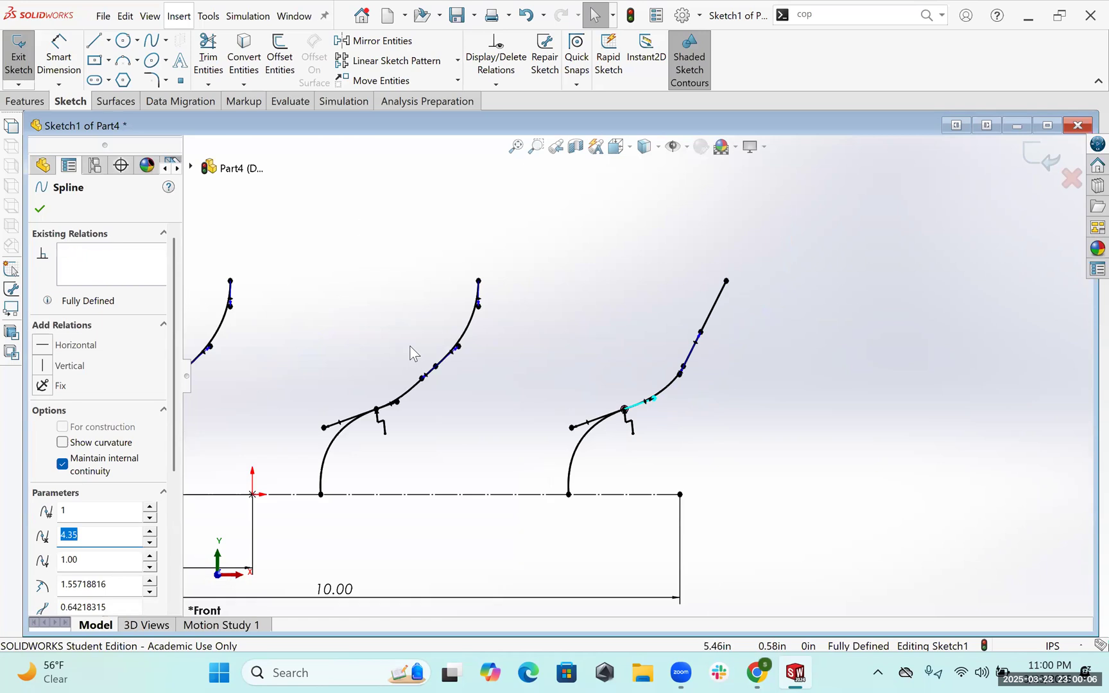
scroll(445, 416, "up", 2)
scroll(610, 347, "up", 2)
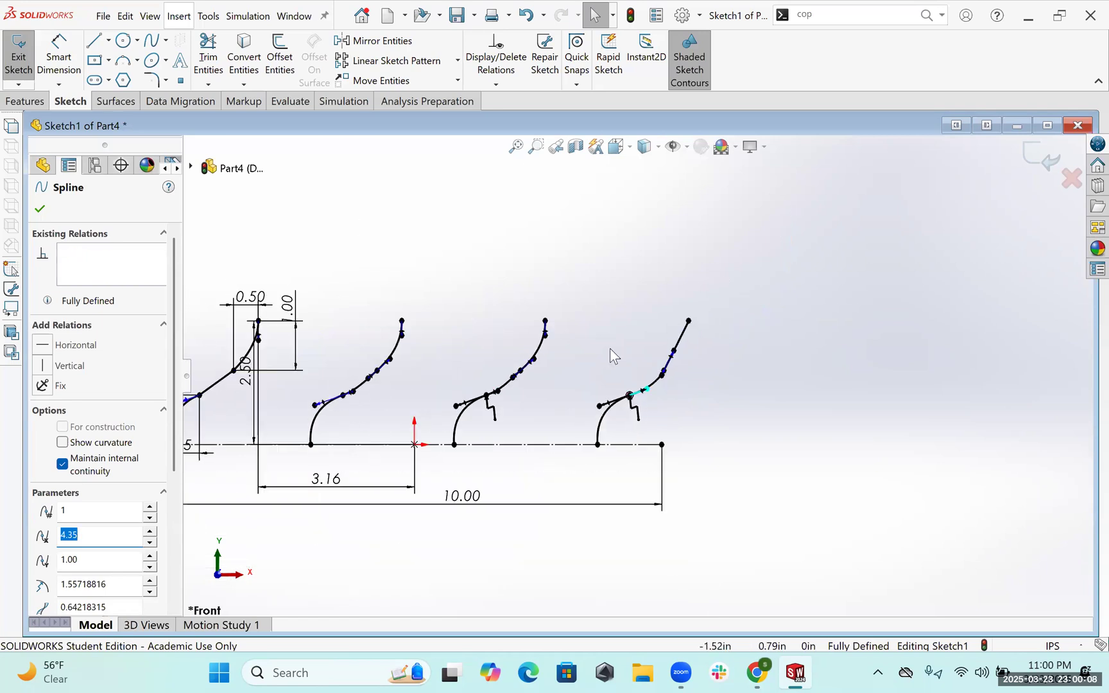
scroll(569, 335, "up", 2)
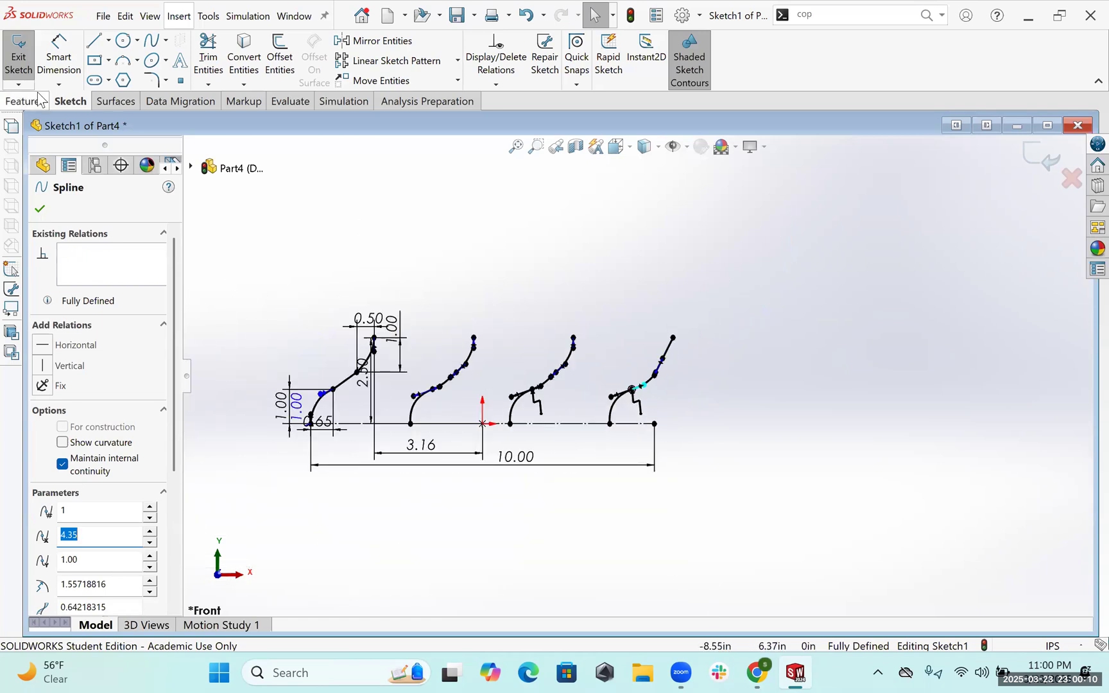
left_click(23, 45)
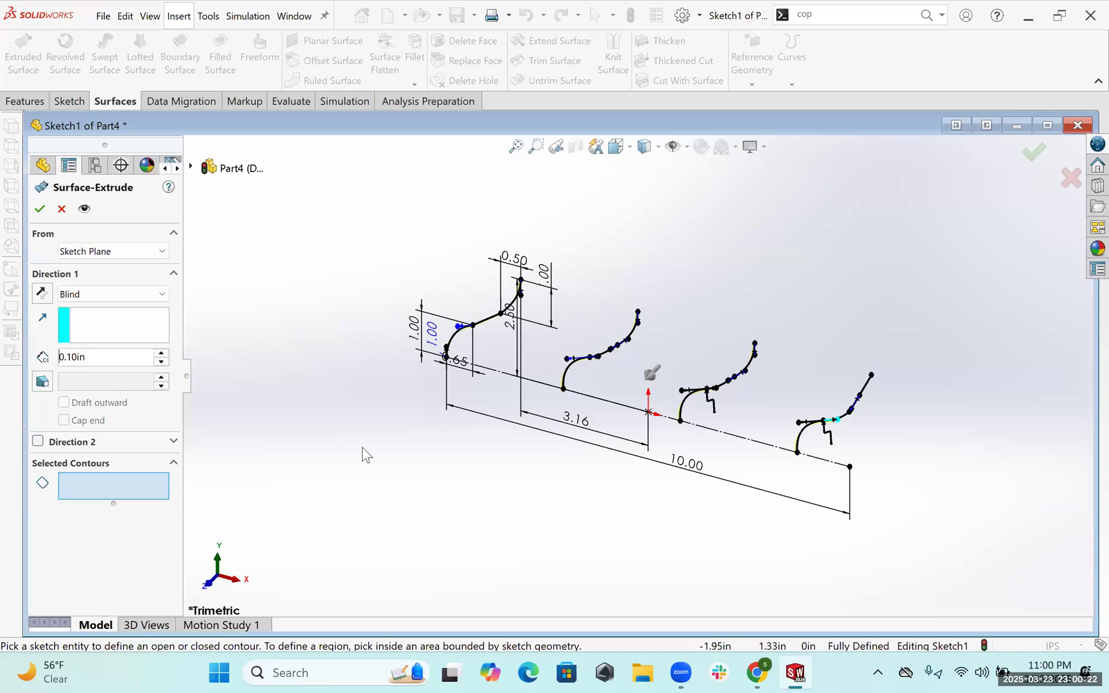
type("5.")
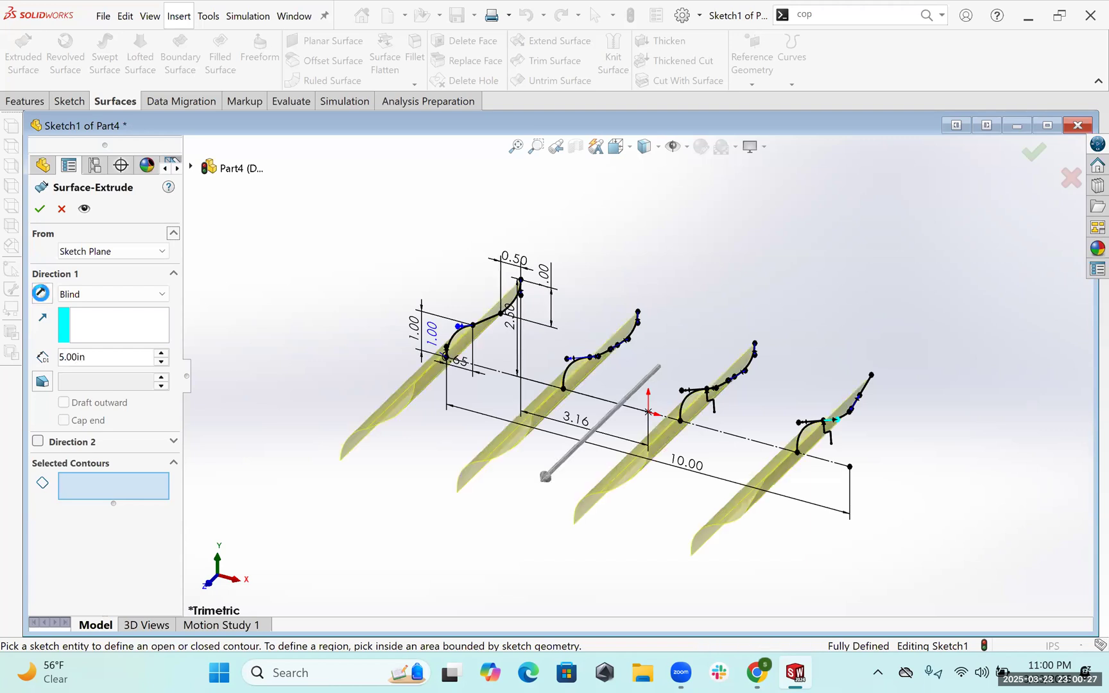
left_click(41, 293)
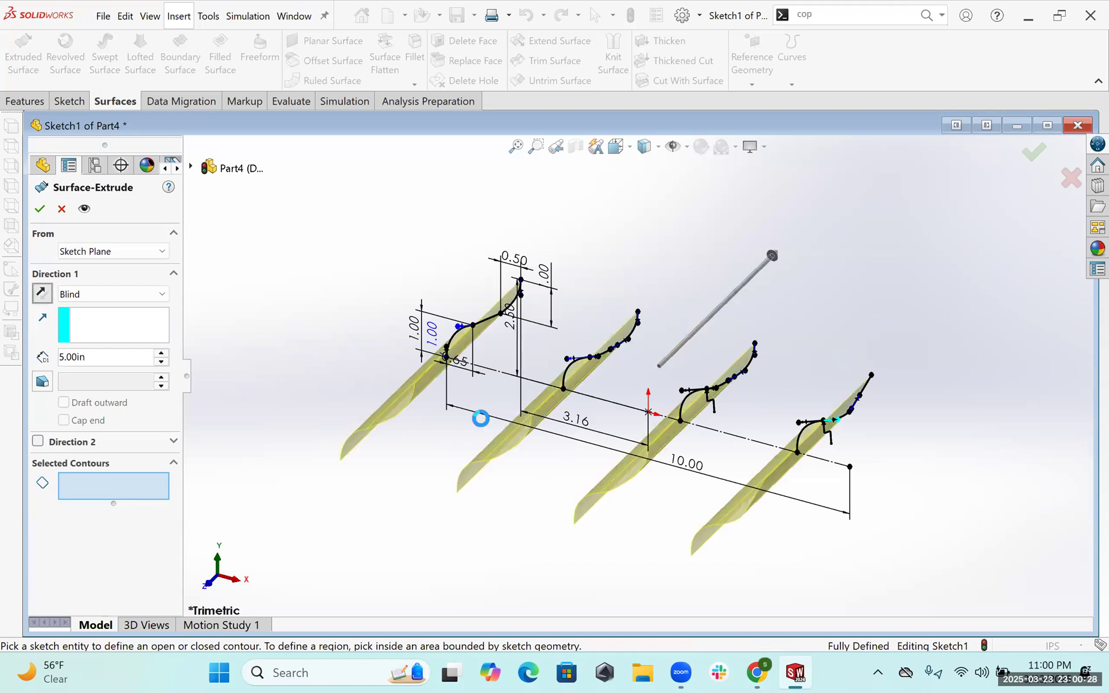
left_click(39, 208)
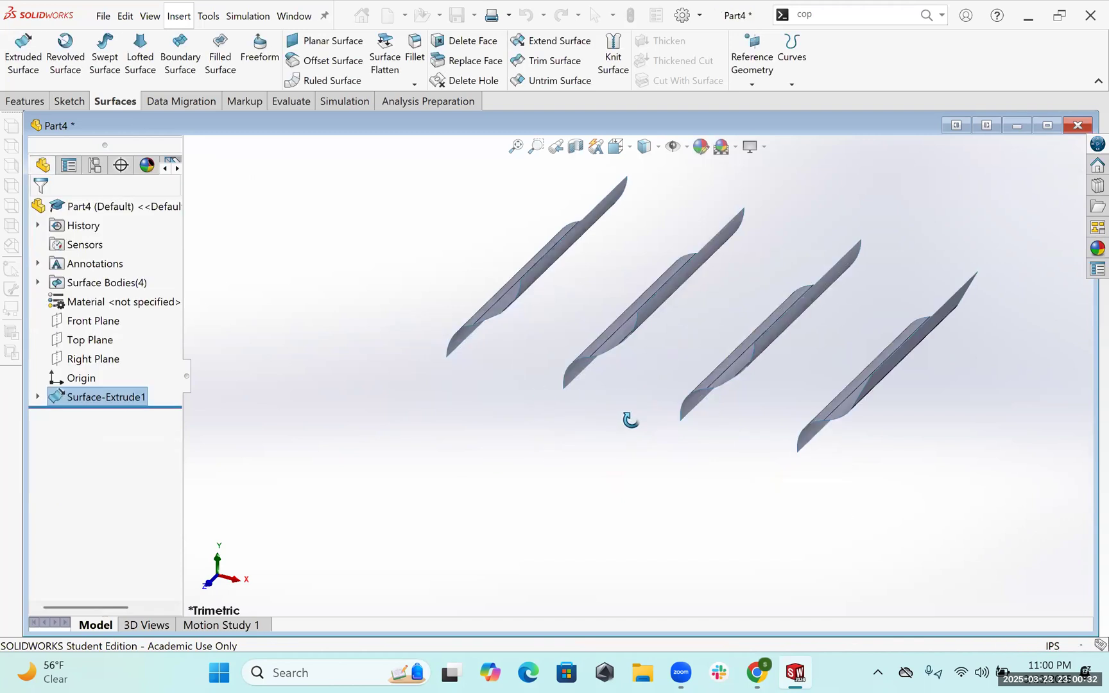
- Apply the Plain White scene and display the four surfaces shaded without edges, with the whole model fitted in view
middle_click_drag(704, 318, 706, 198)
scroll(690, 323, "down", 2)
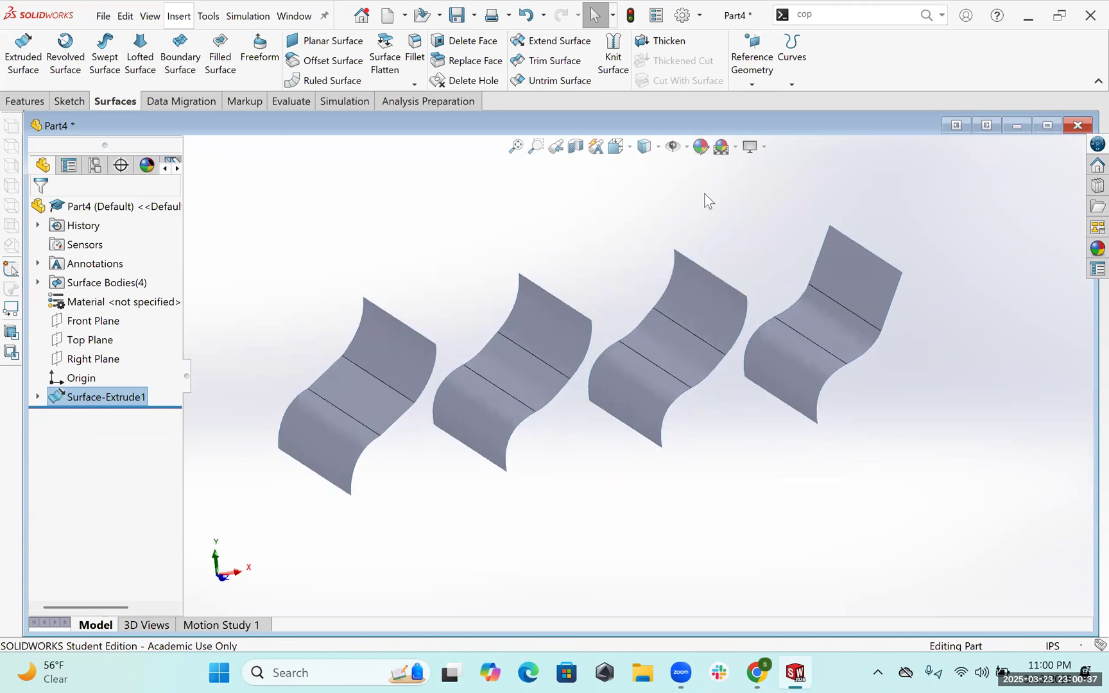
left_click(747, 149)
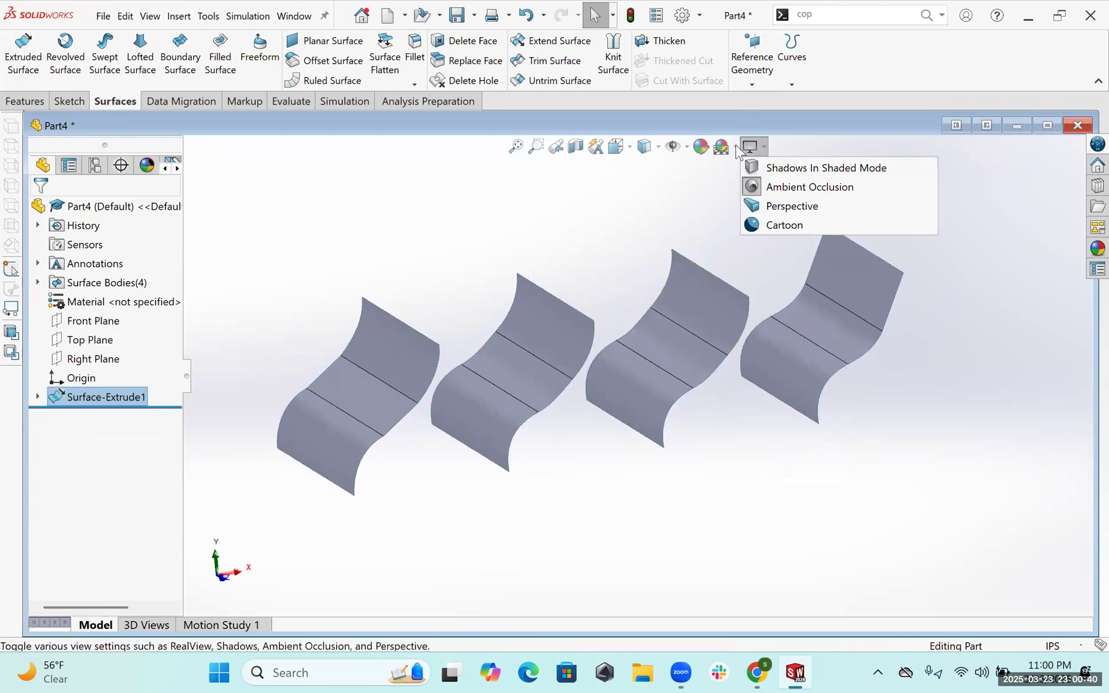
left_click(722, 147)
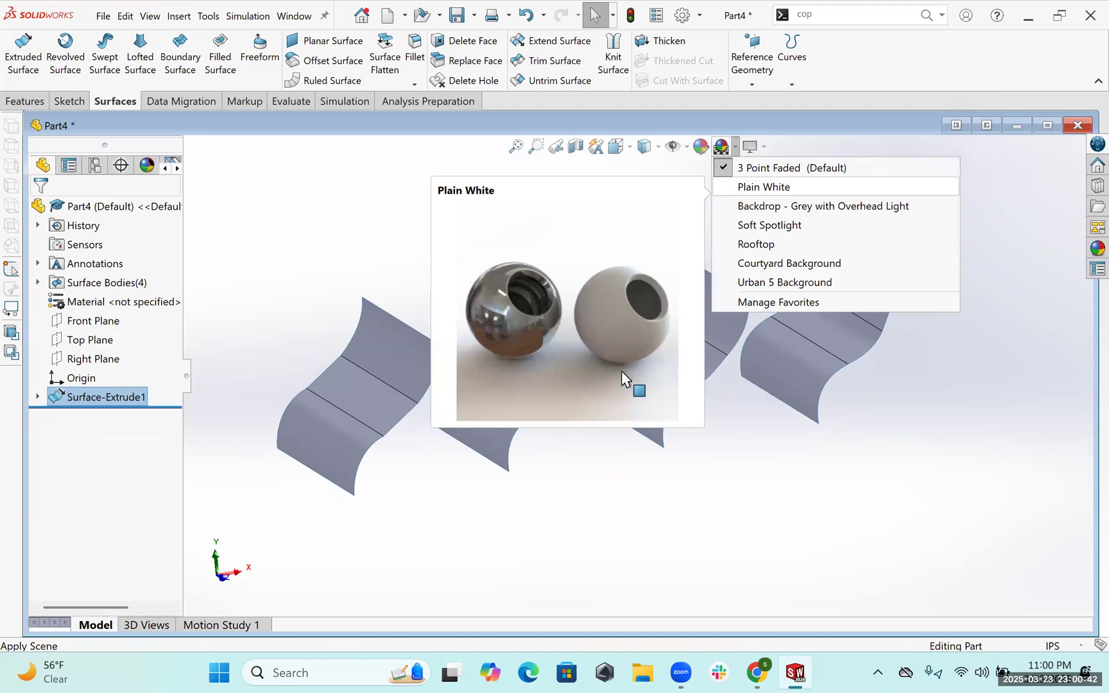
left_click(679, 586)
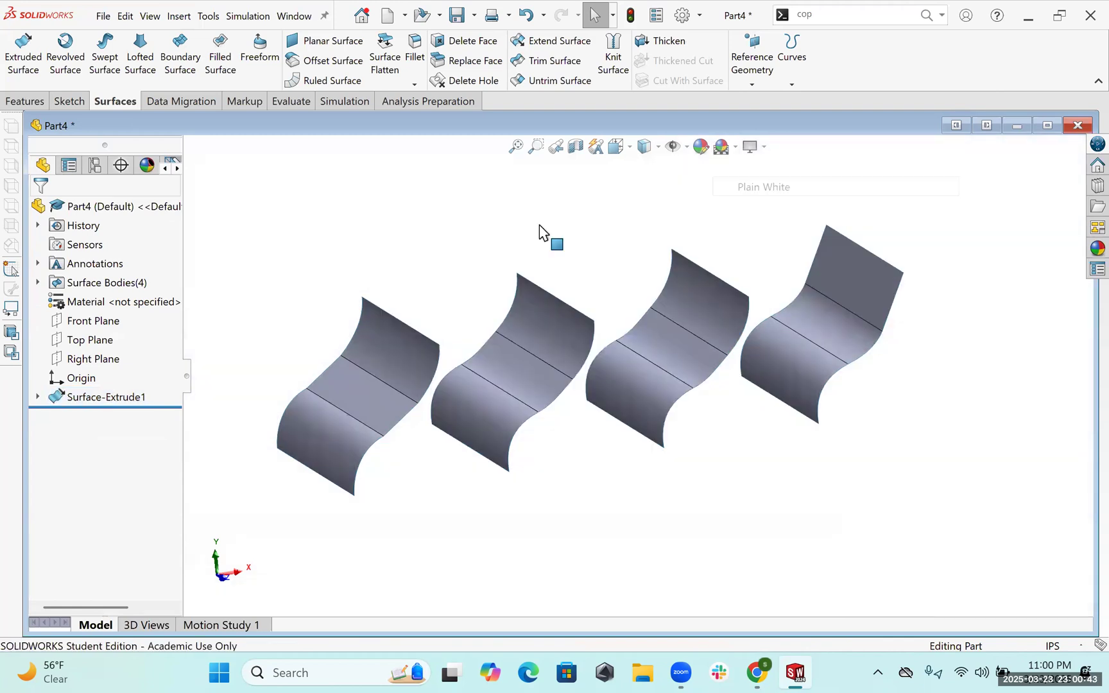
left_click(645, 146)
left_click(645, 188)
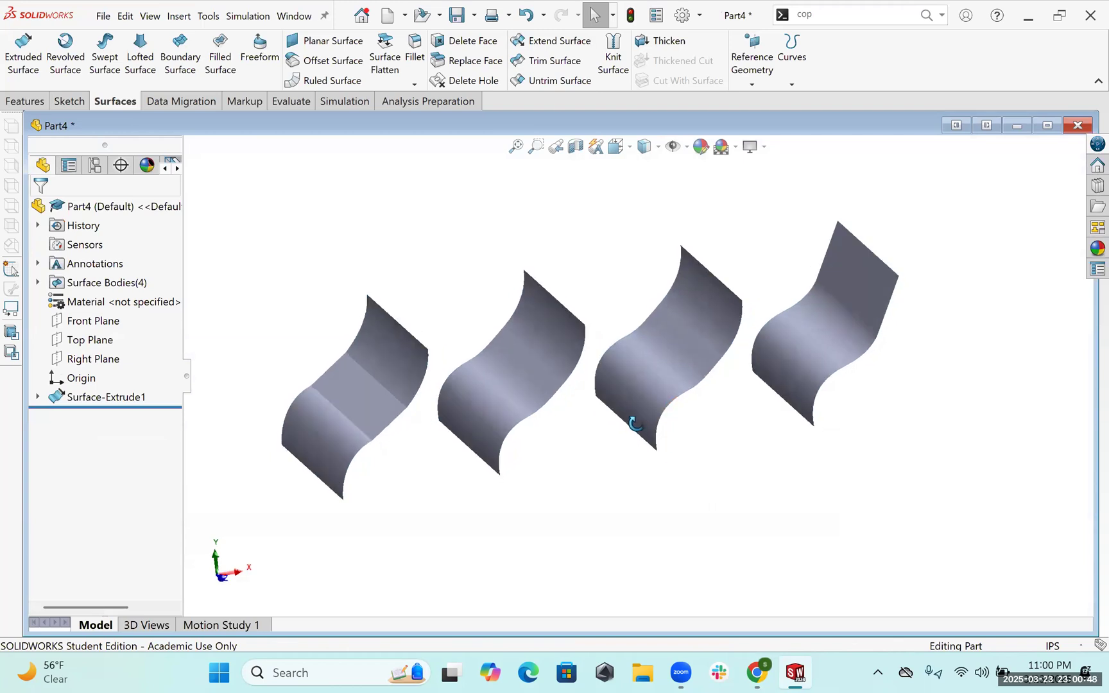
scroll(642, 434, "down", 3)
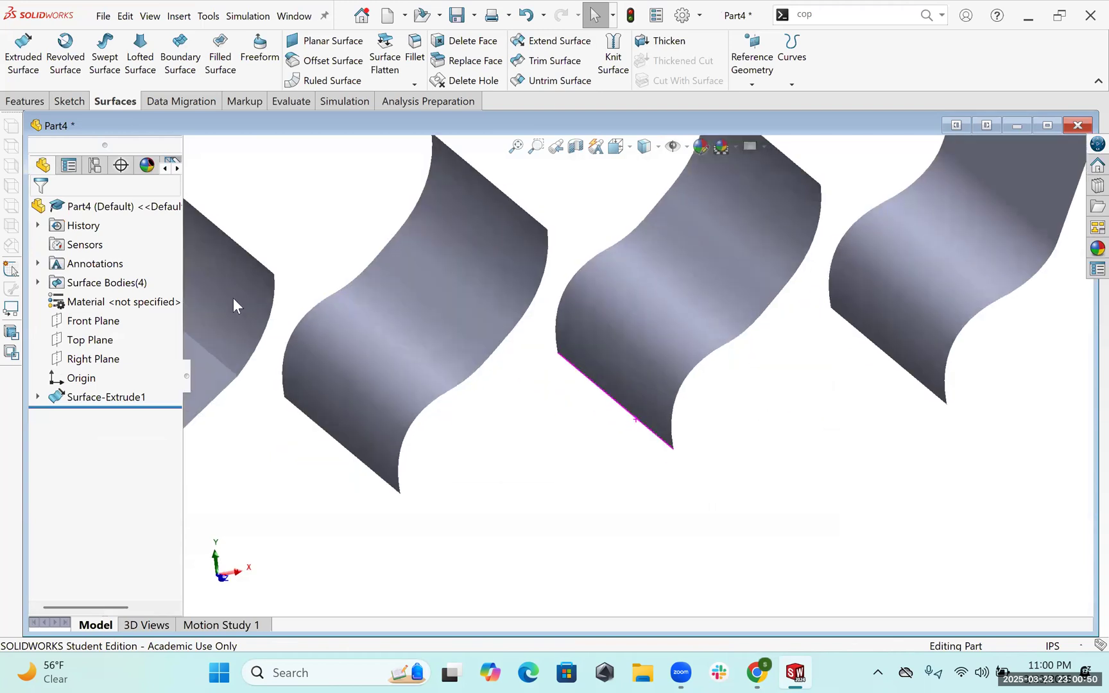
key("f")
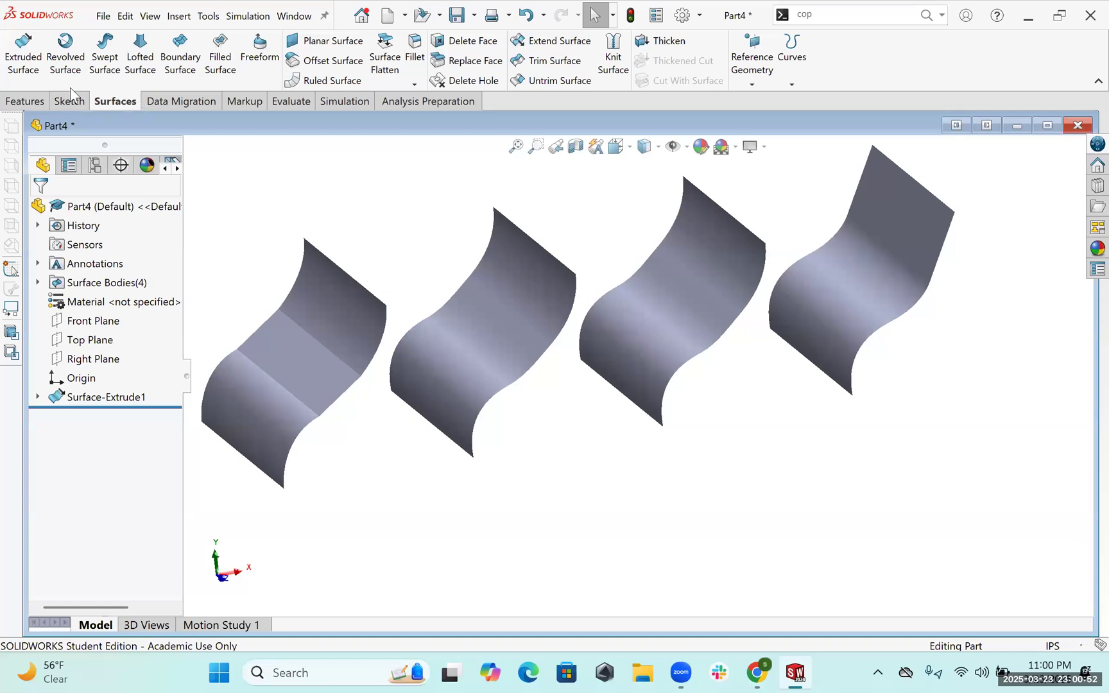
- Start a markup and handwrite the labels G0, G1 and G2 above the first three surfaces
left_click(243, 102)
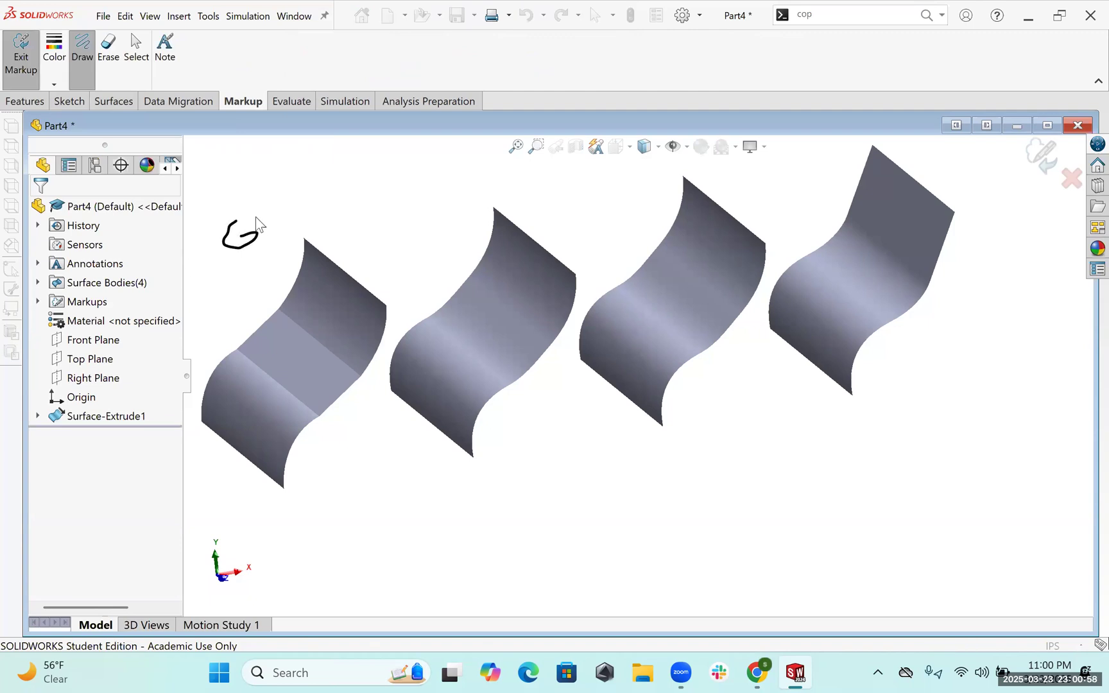
left_click_drag(272, 214, 271, 218)
left_click_drag(462, 208, 464, 196)
left_click_drag(629, 173, 632, 186)
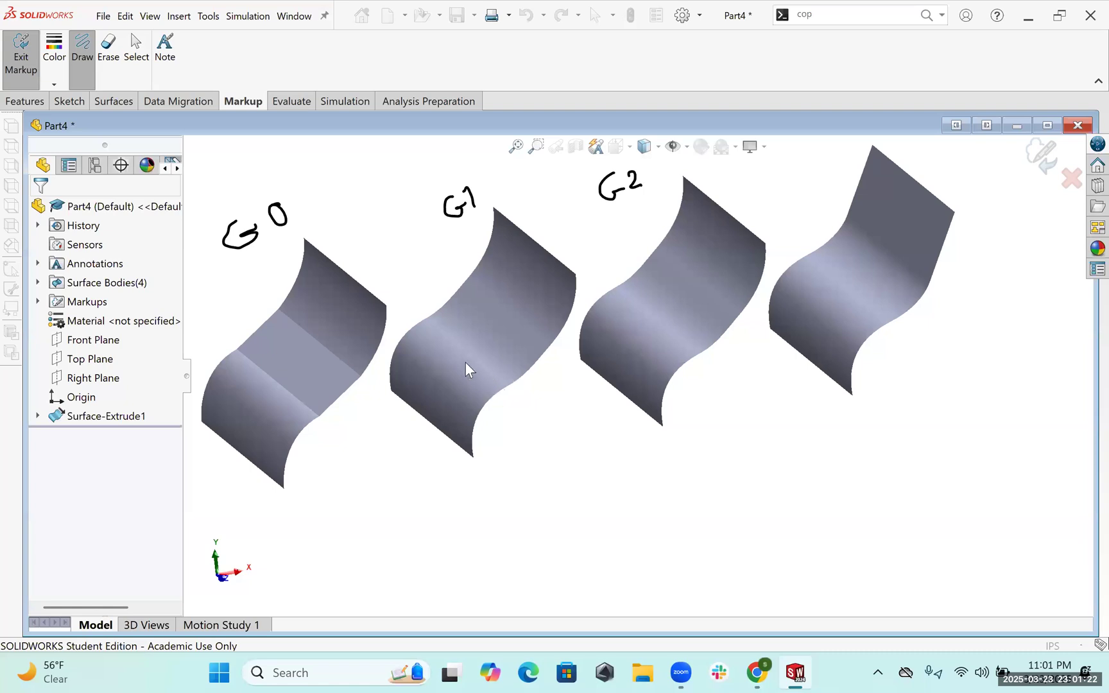
- Circle the highlight bands along the lower transitions of the G1 and G2 surfaces in the markup
left_click_drag(408, 301, 513, 387)
left_click_drag(410, 303, 491, 351)
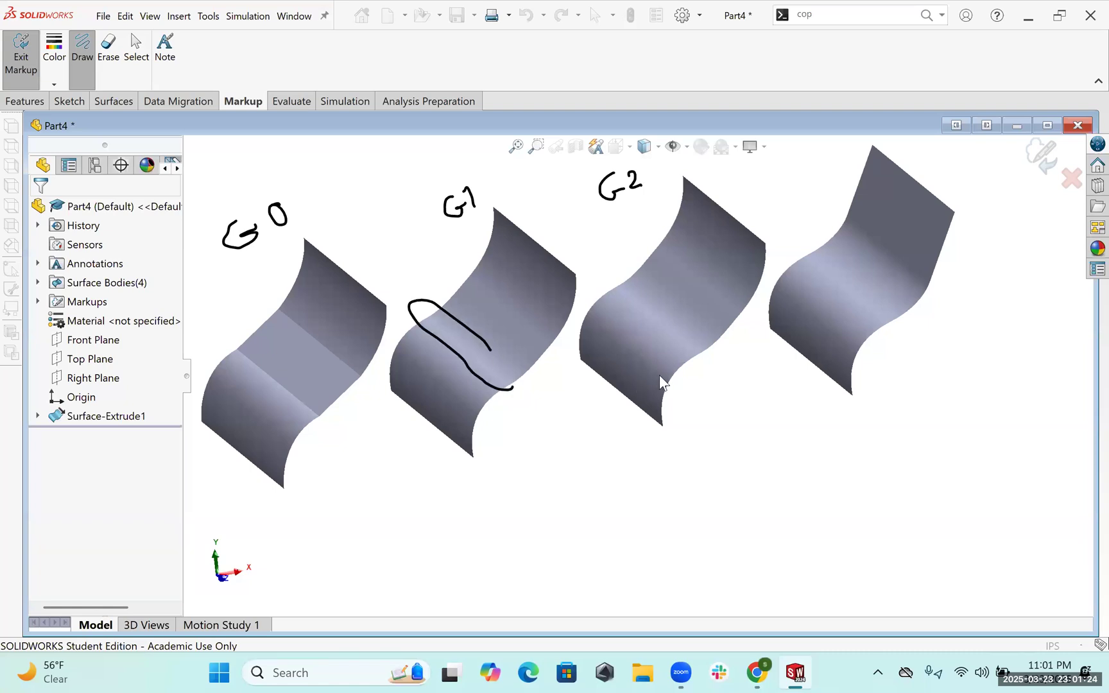
mouse_move(613, 303)
left_mouse_down()
mouse_move(639, 283)
mouse_move(718, 351)
left_mouse_up()
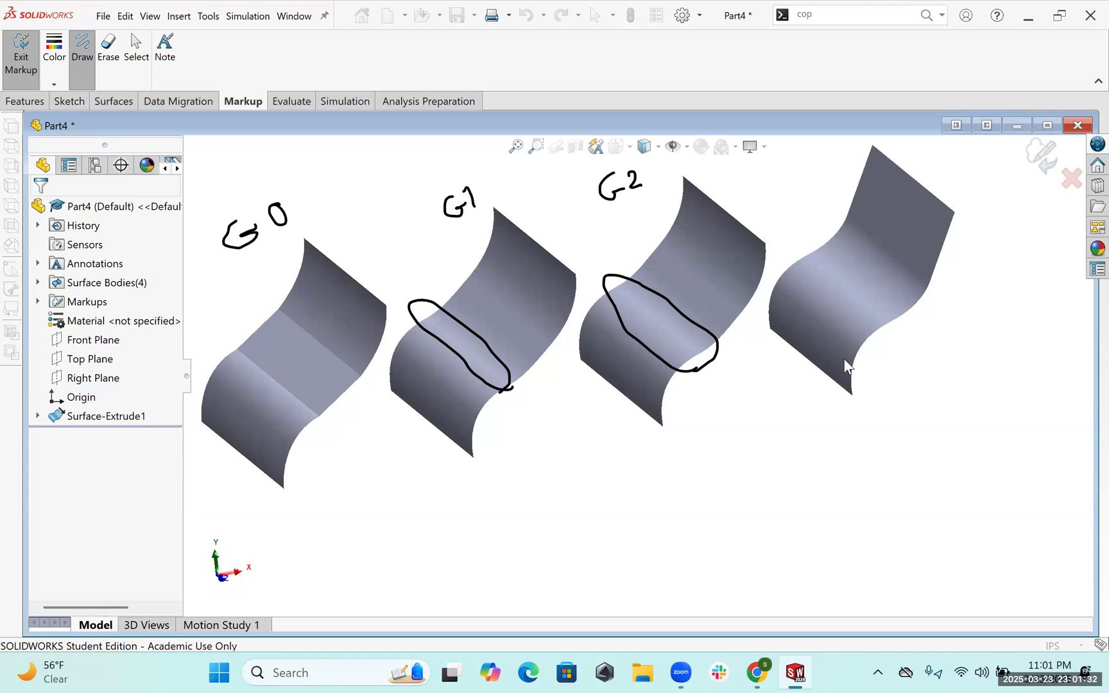
- Label the fourth surface G3 and circle the wide highlight band across its lower transition
left_click_drag(793, 191, 801, 192)
mouse_move(811, 215)
left_mouse_down()
mouse_move(916, 314)
mouse_move(838, 347)
left_mouse_up()
left_click_drag(777, 228, 838, 346)
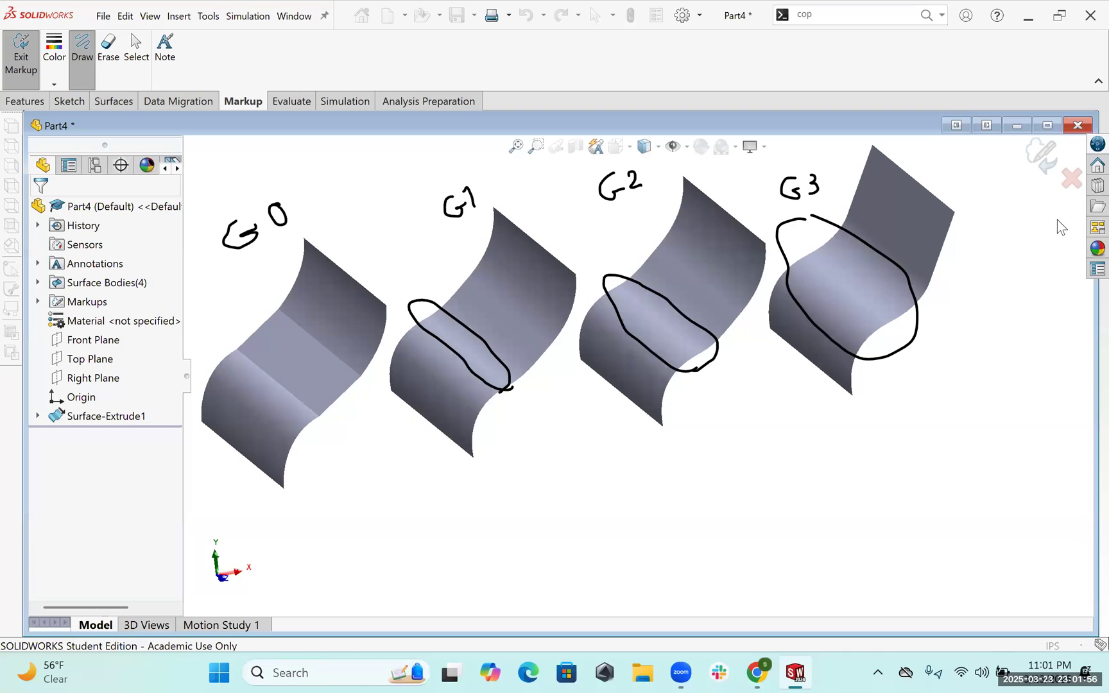
- Exit the markup and discard its changes
key("Escape")
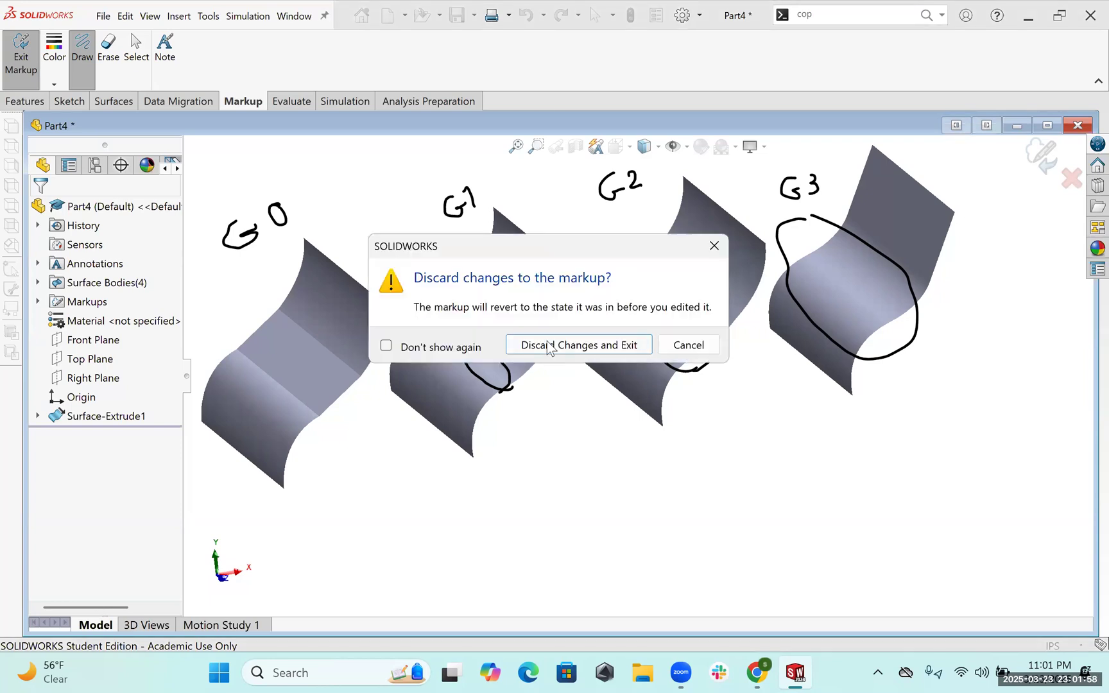
left_click(564, 343)
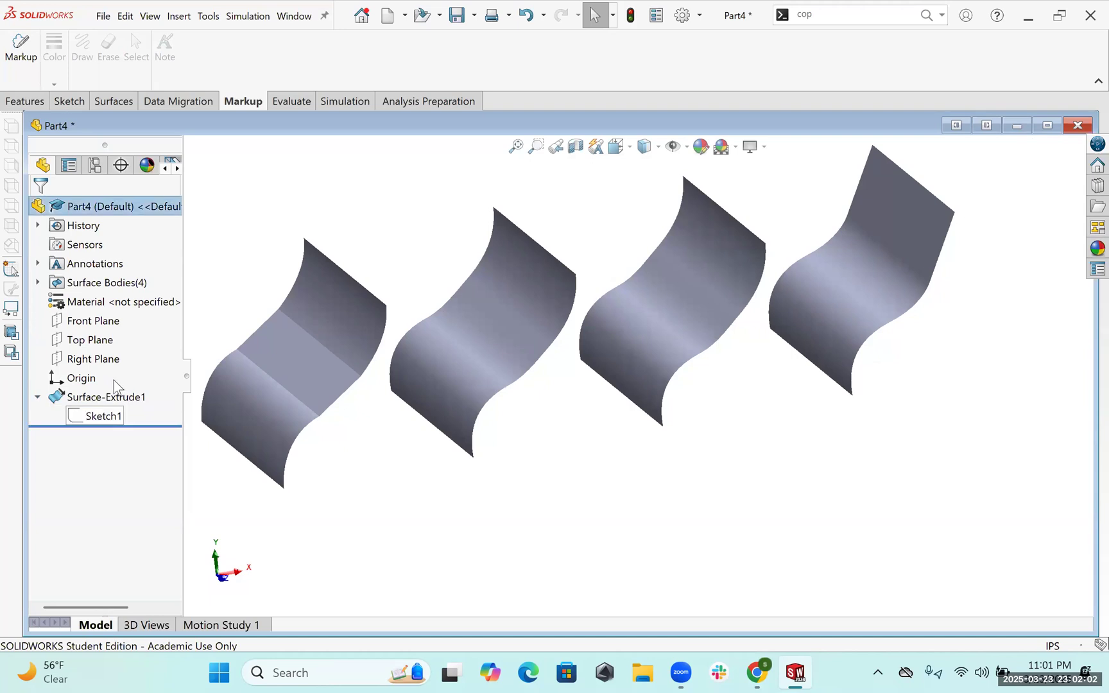
- Open the sketch of the extruded surfaces for editing
left_click(102, 416)
left_click(119, 385)
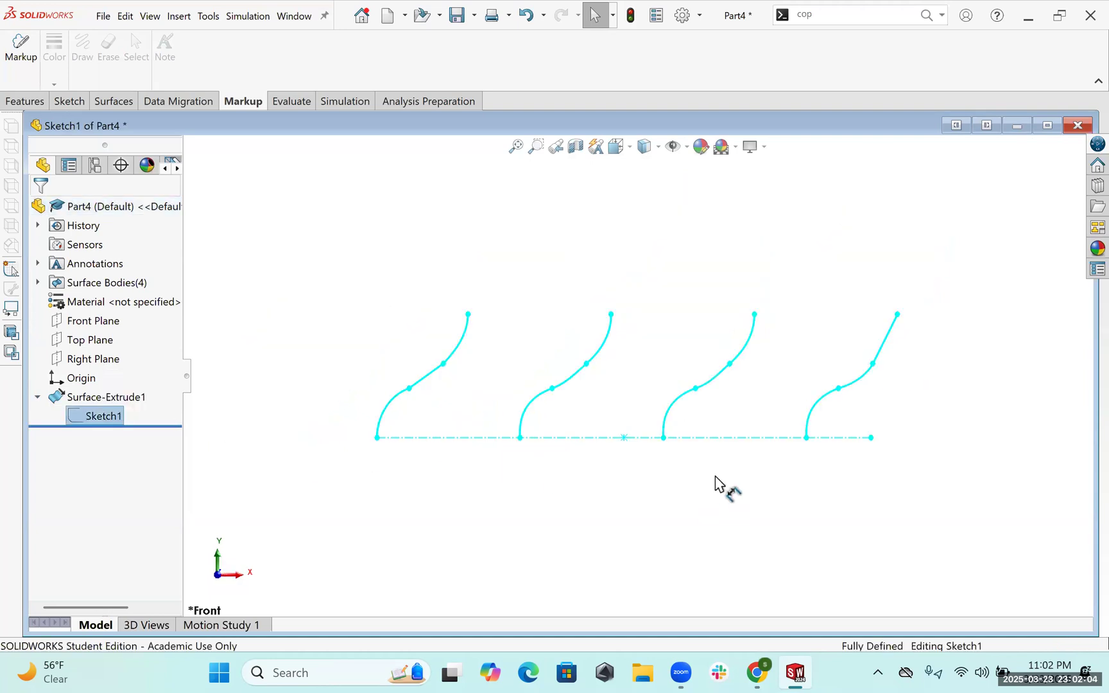
scroll(755, 357, "up", 3)
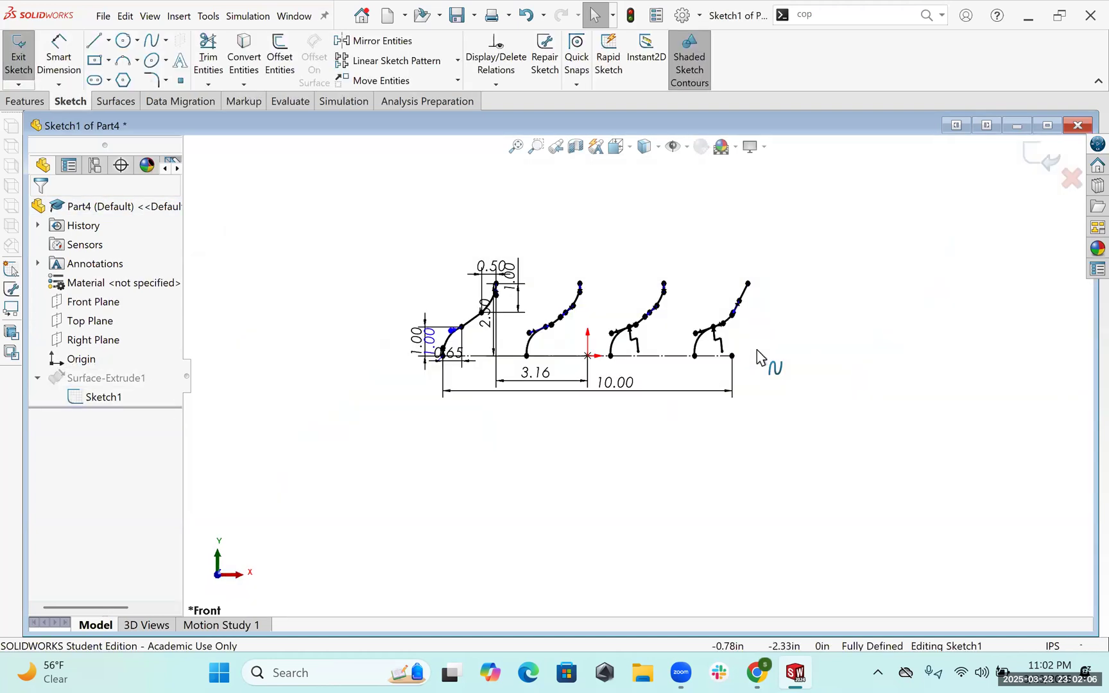
scroll(706, 334, "down", 5)
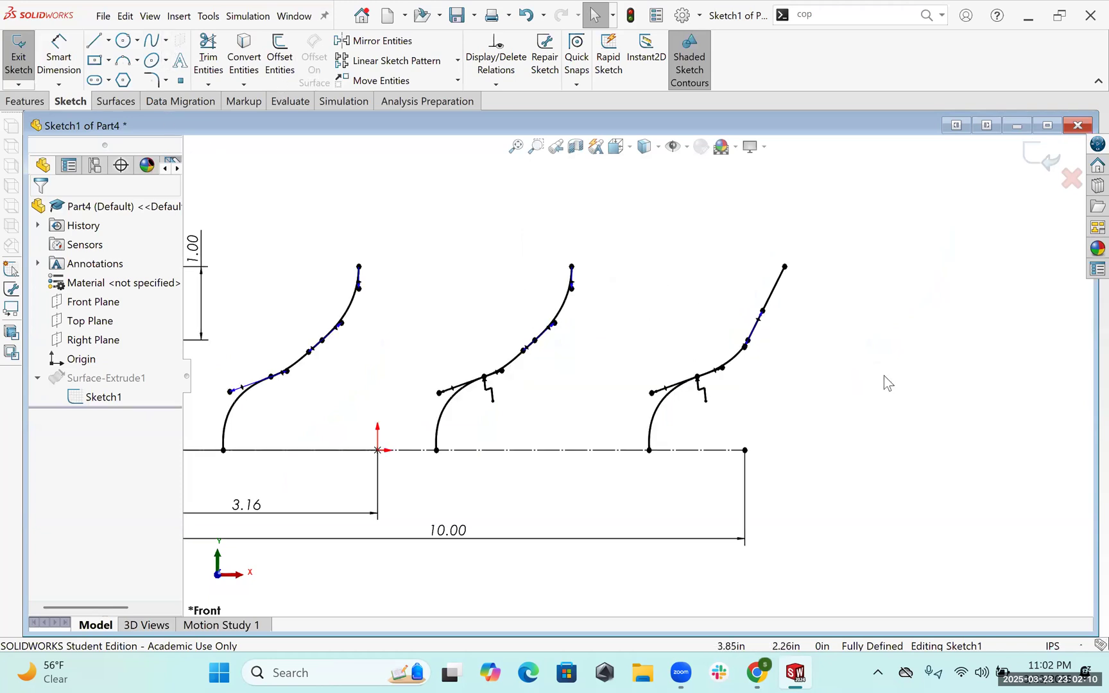
scroll(679, 301, "up", 4)
scroll(676, 324, "down", 2)
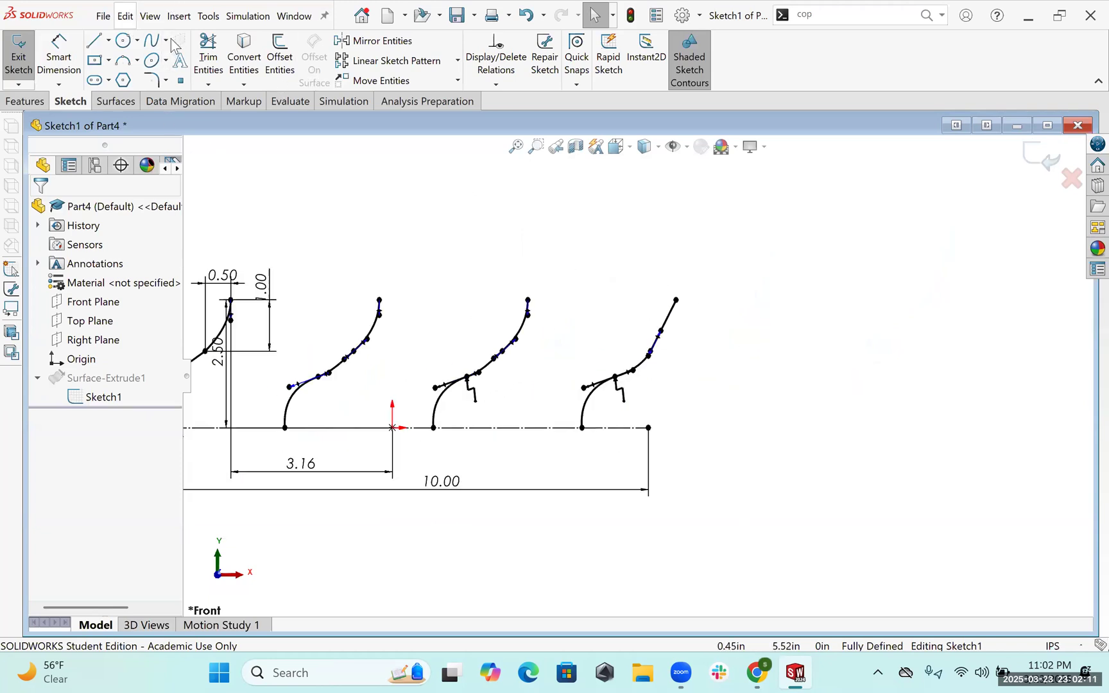
- Draw a Bezier style spline with three control vertices beyond the fourth profile, about 1.48 in tall, rising and curving away from the profile
left_click(182, 81)
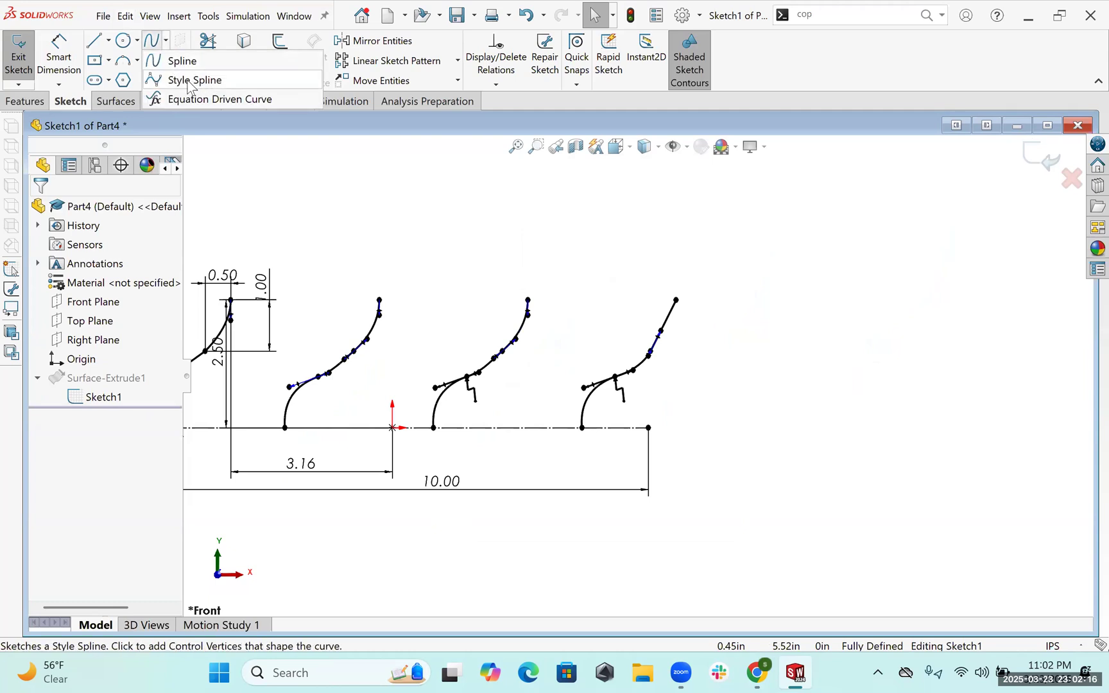
left_click(188, 82)
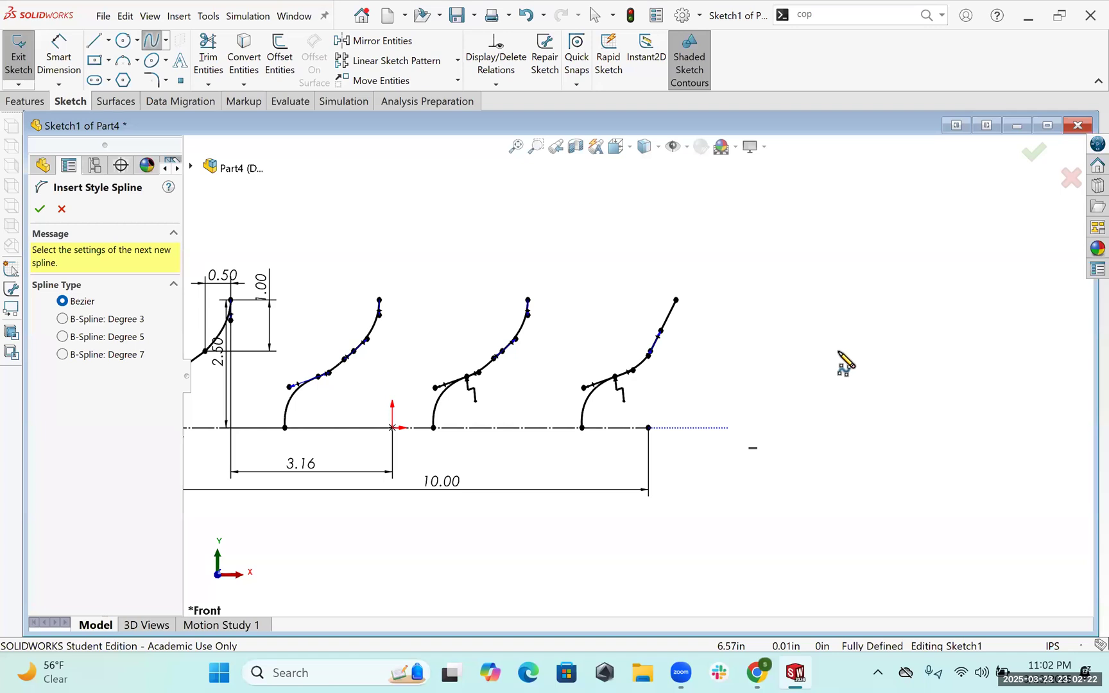
left_click(779, 427)
left_click(778, 352)
left_click(837, 352)
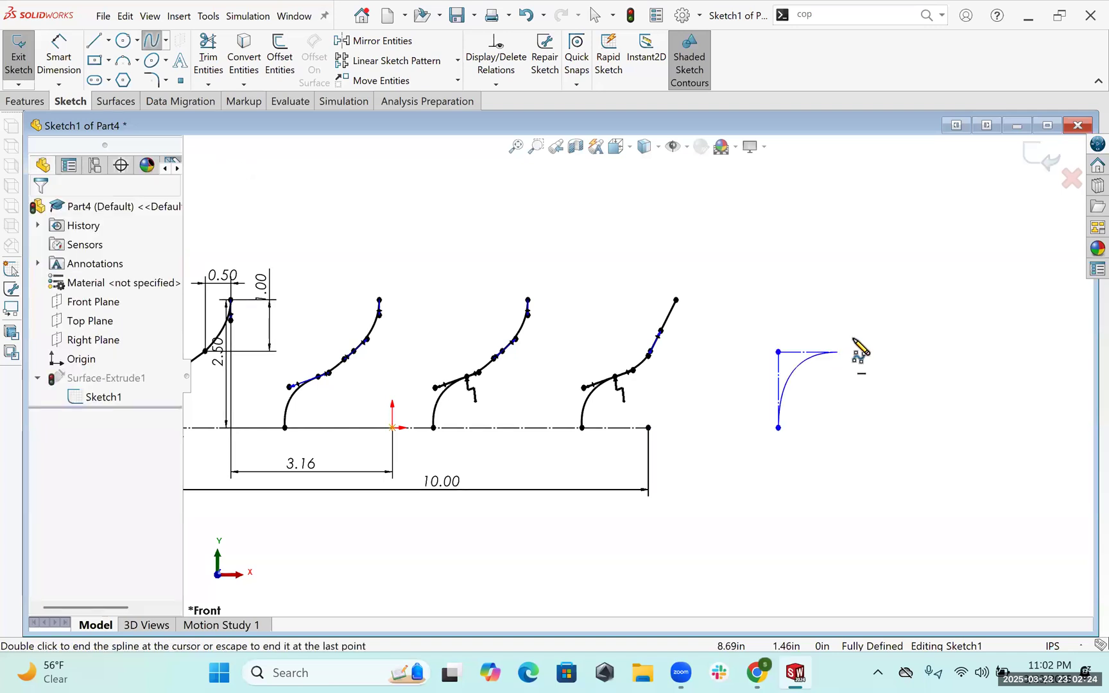
scroll(613, 403, "up", 5)
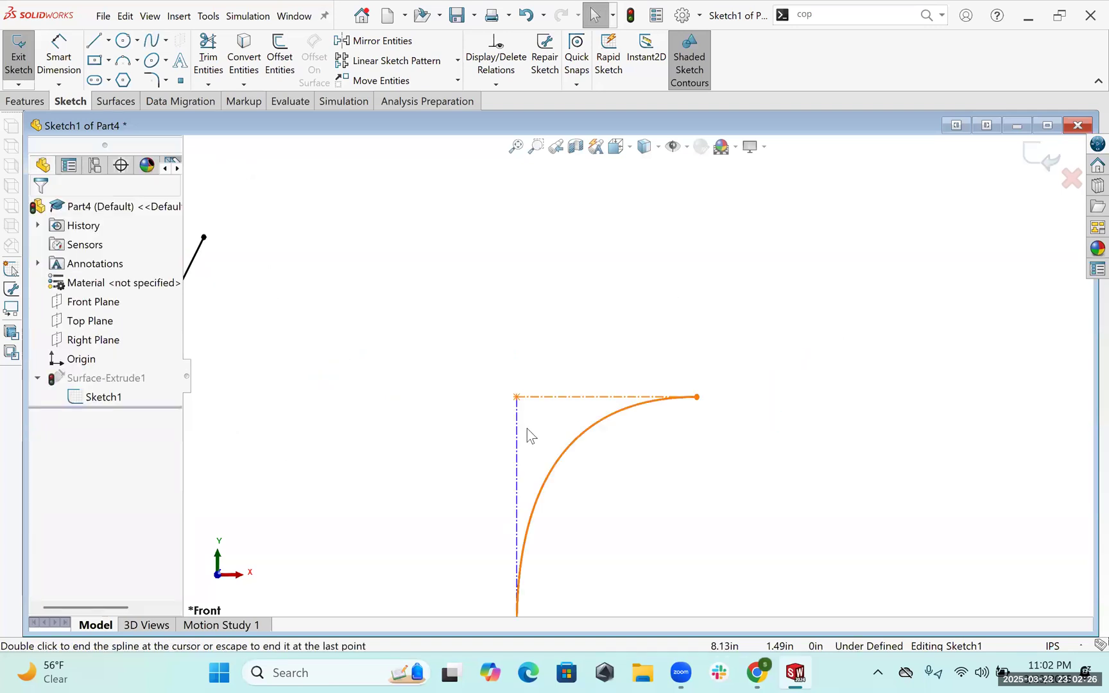
key("Escape")
key("Escape")
left_click(518, 437)
scroll(641, 414, "down", 2)
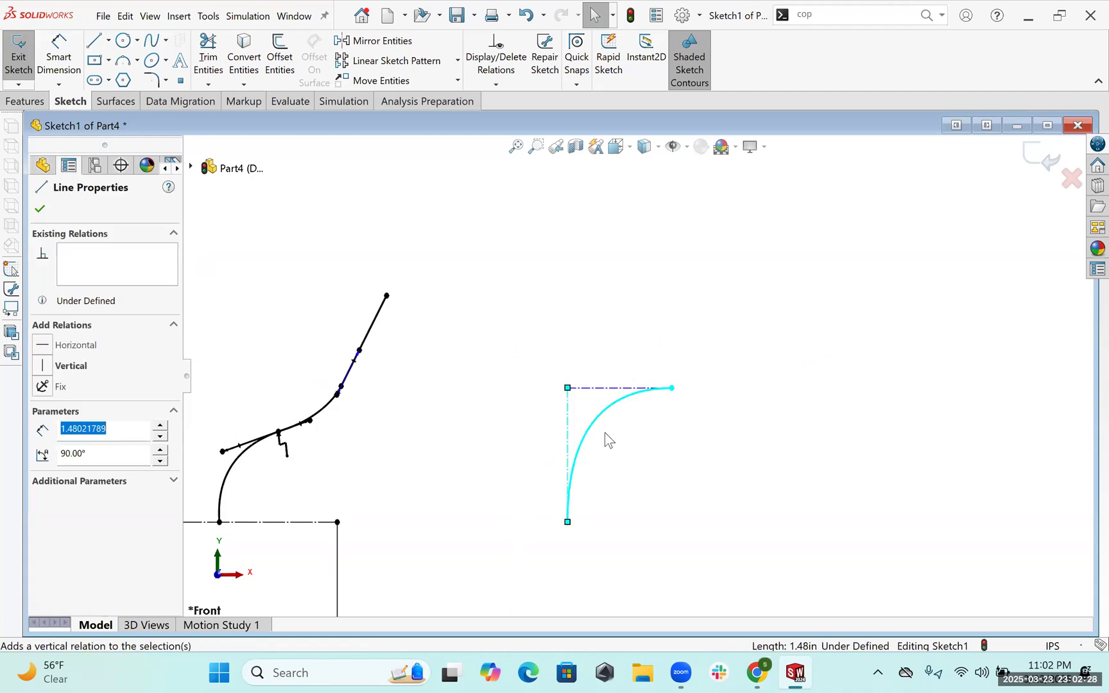
left_click(798, 368)
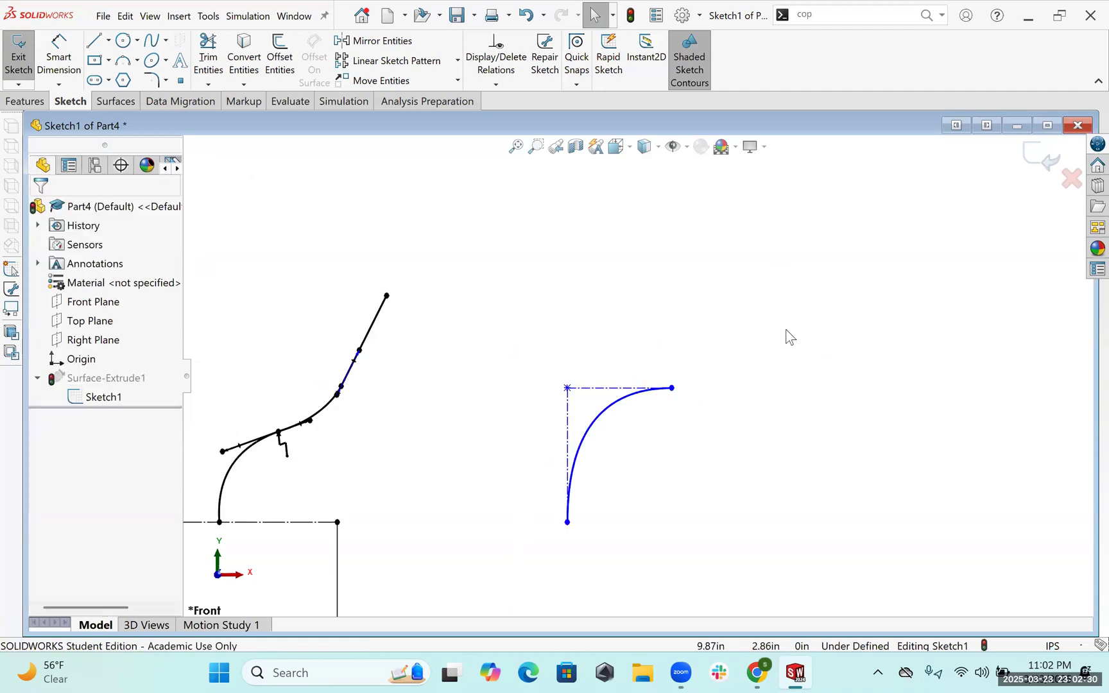
key("z")
left_click(166, 40)
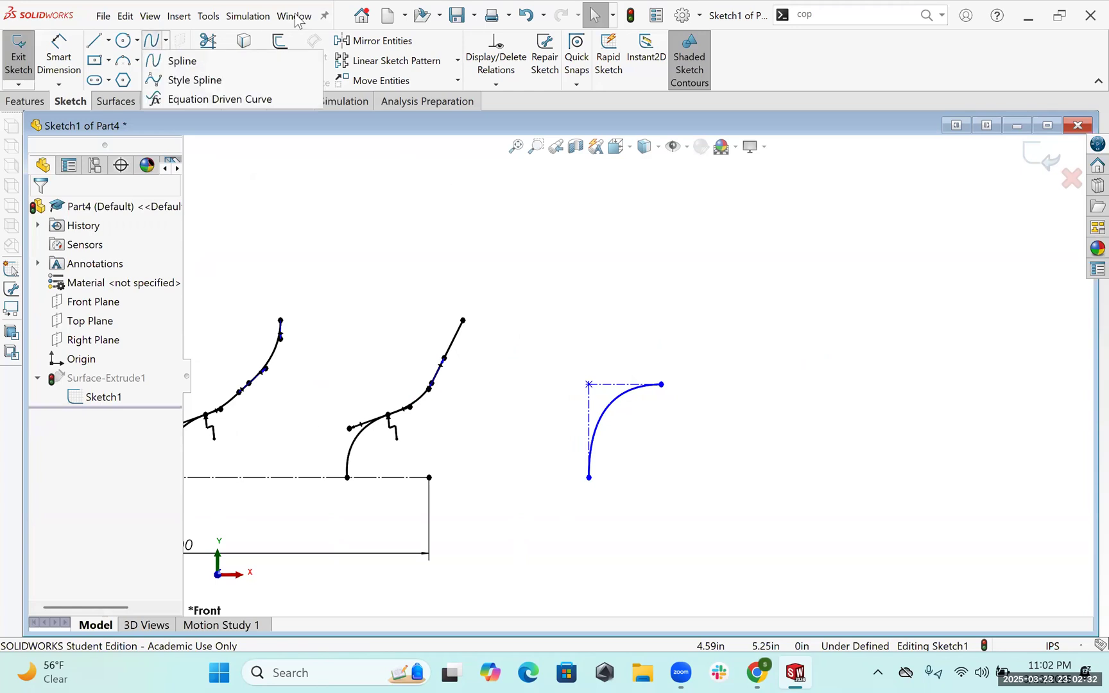
left_click(575, 281)
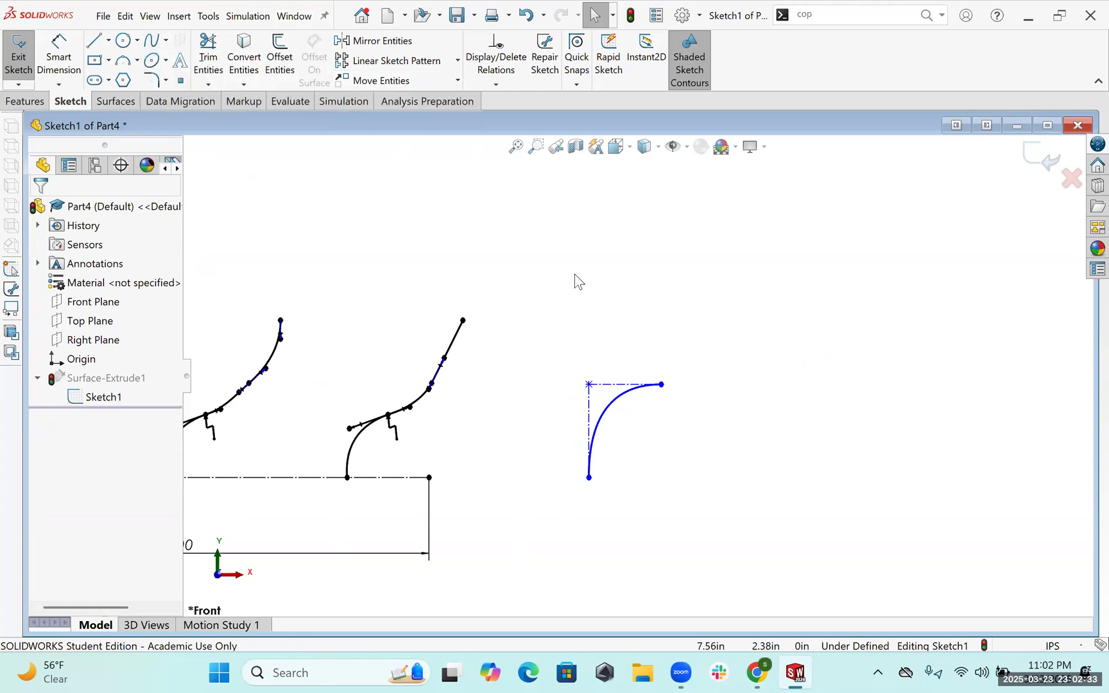
left_click(152, 40)
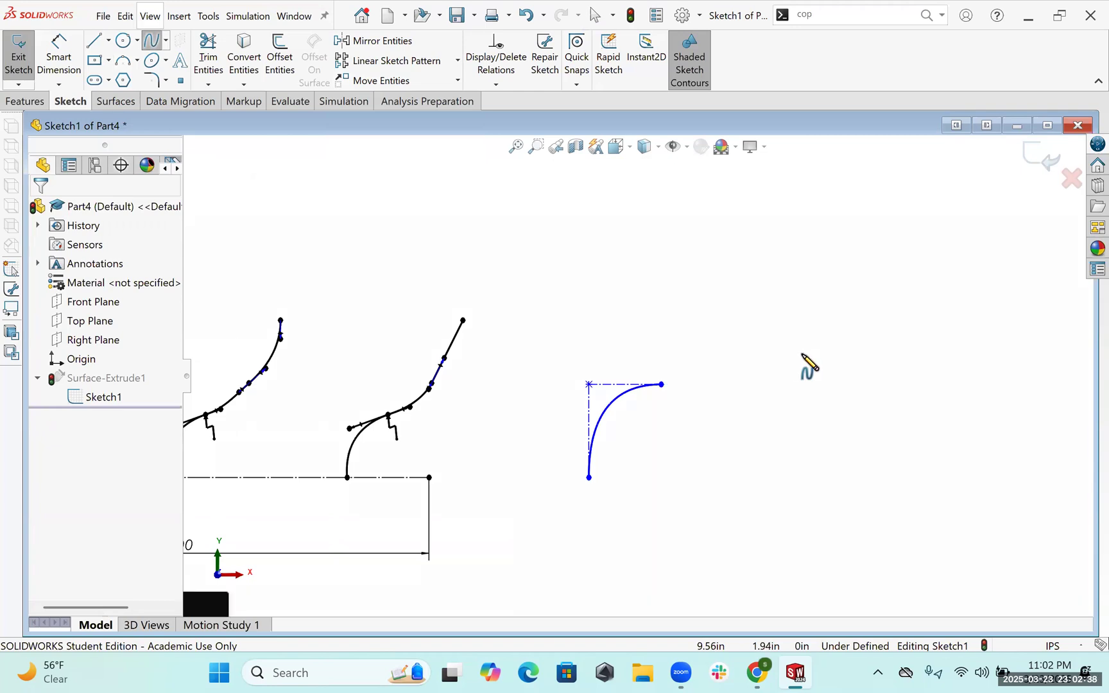
left_click(716, 355)
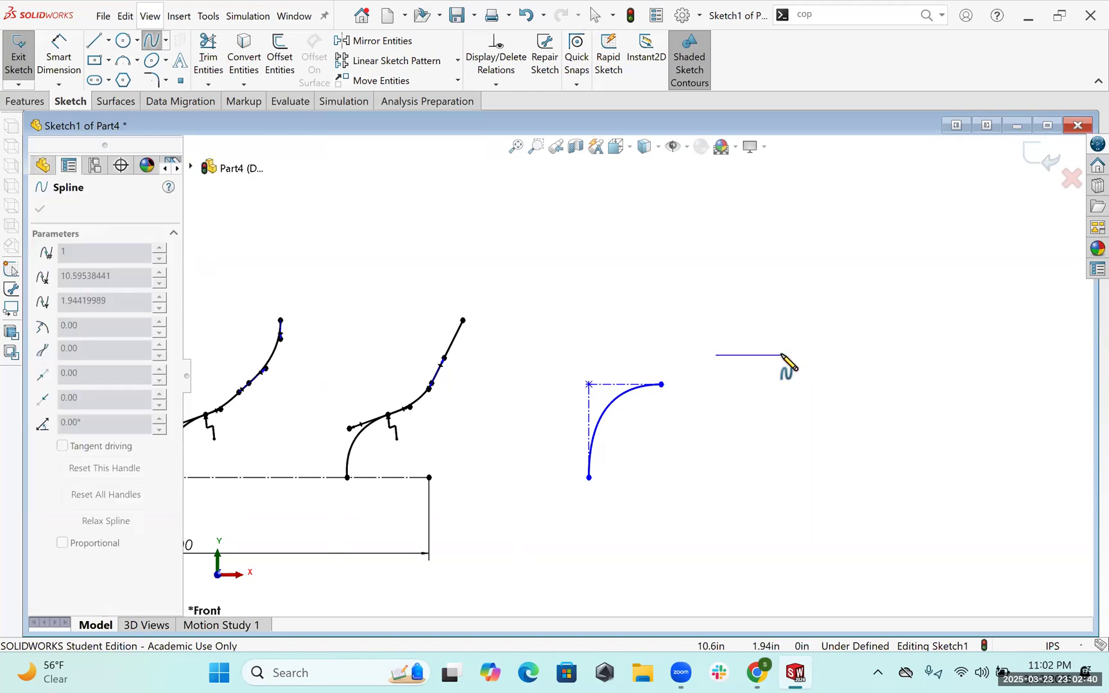
left_click(783, 353)
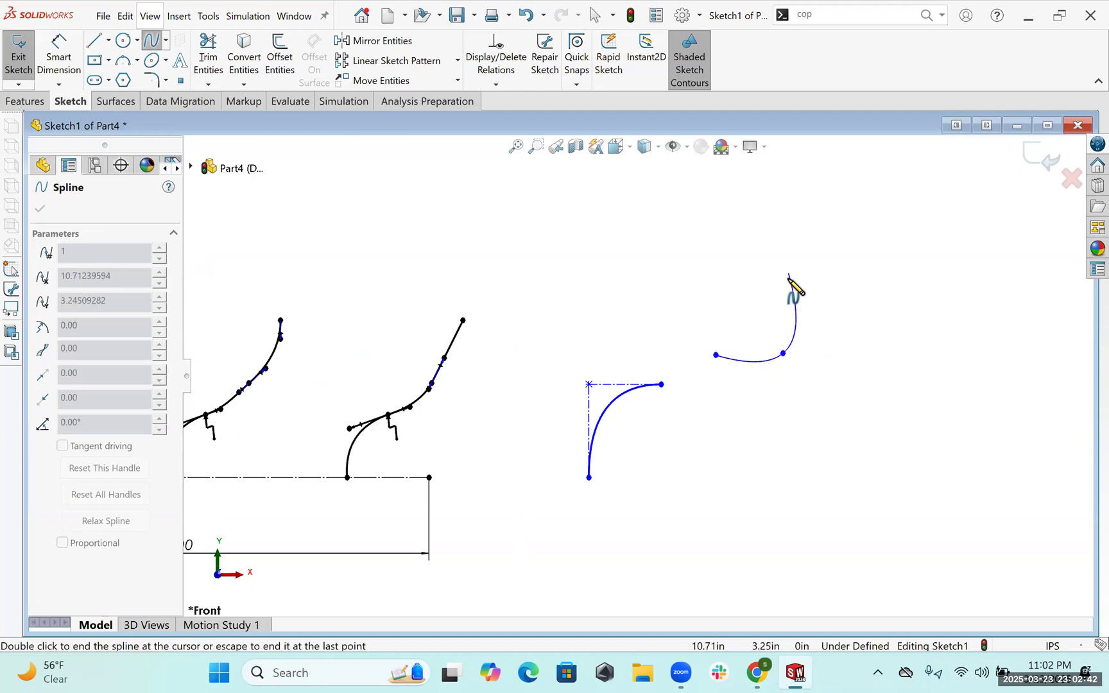
key("Escape")
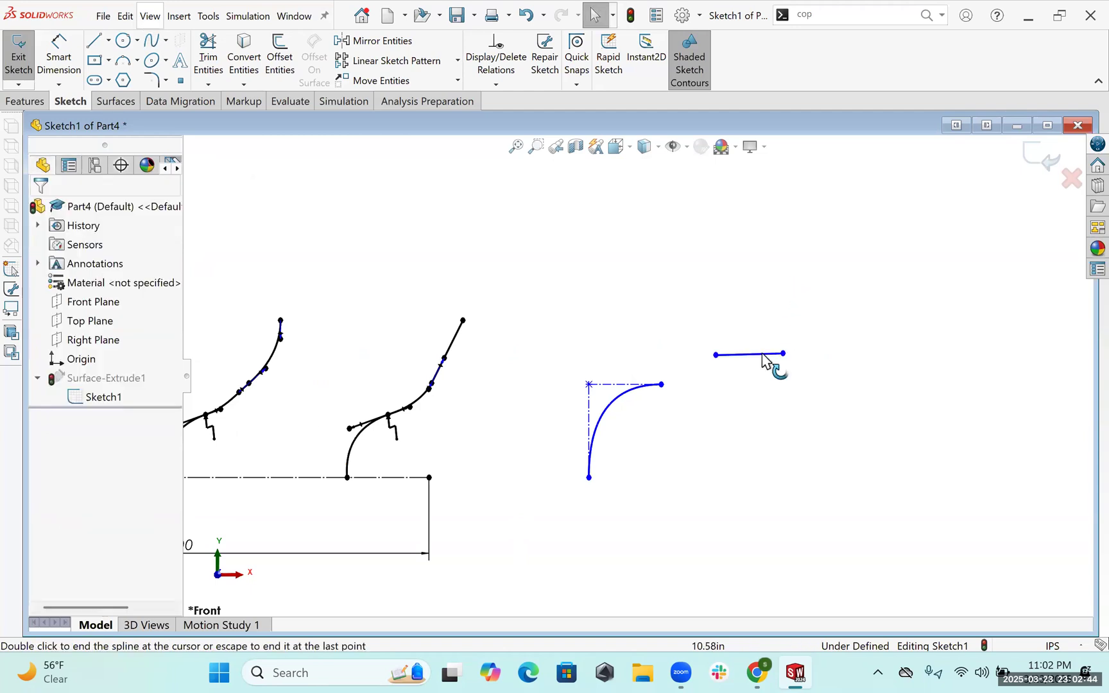
left_click(760, 361)
key("Delete")
- Draw a second three-vertex Bezier style spline above and beyond the first, running sideways and curving upward
left_click(166, 40)
left_click(198, 80)
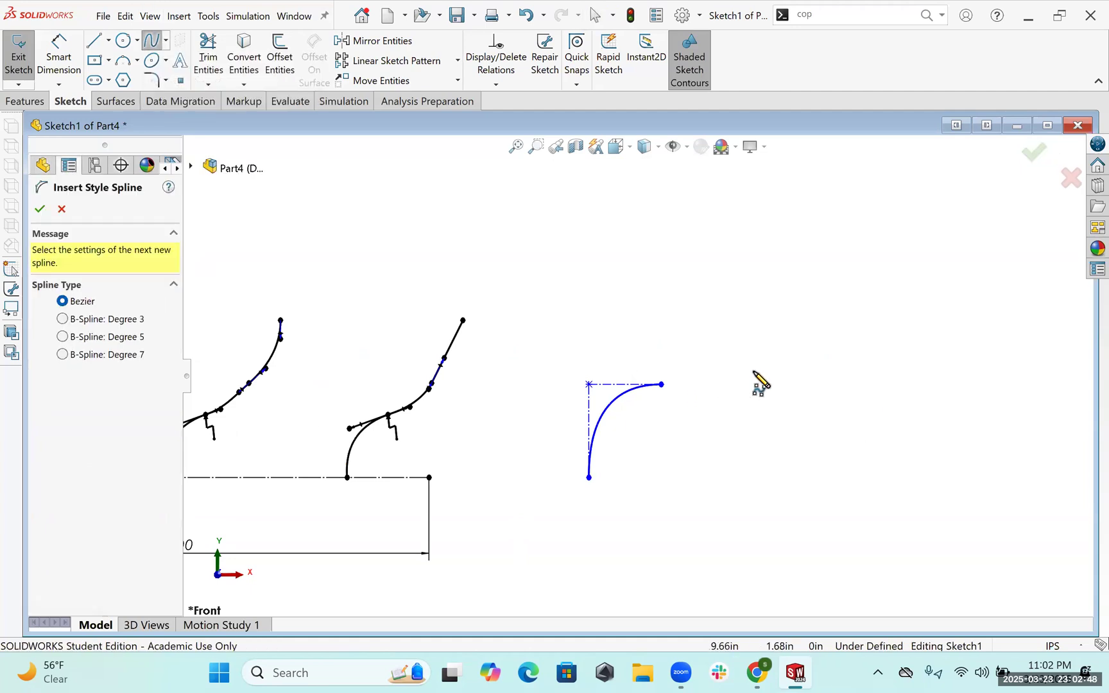
left_click(790, 368)
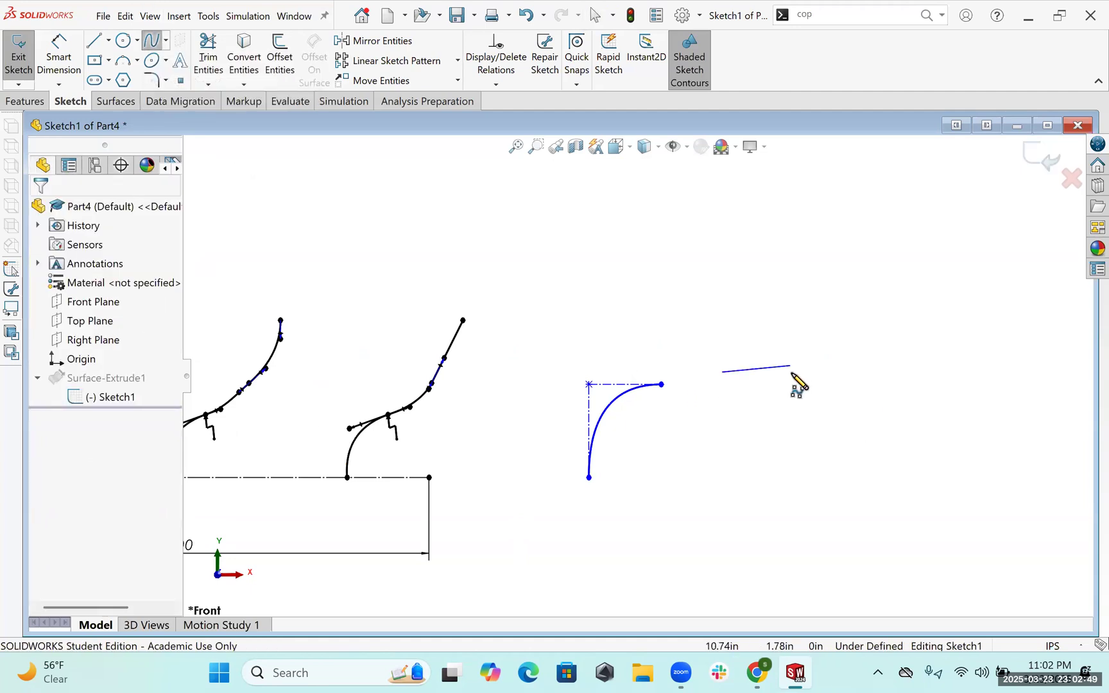
double_click(795, 276)
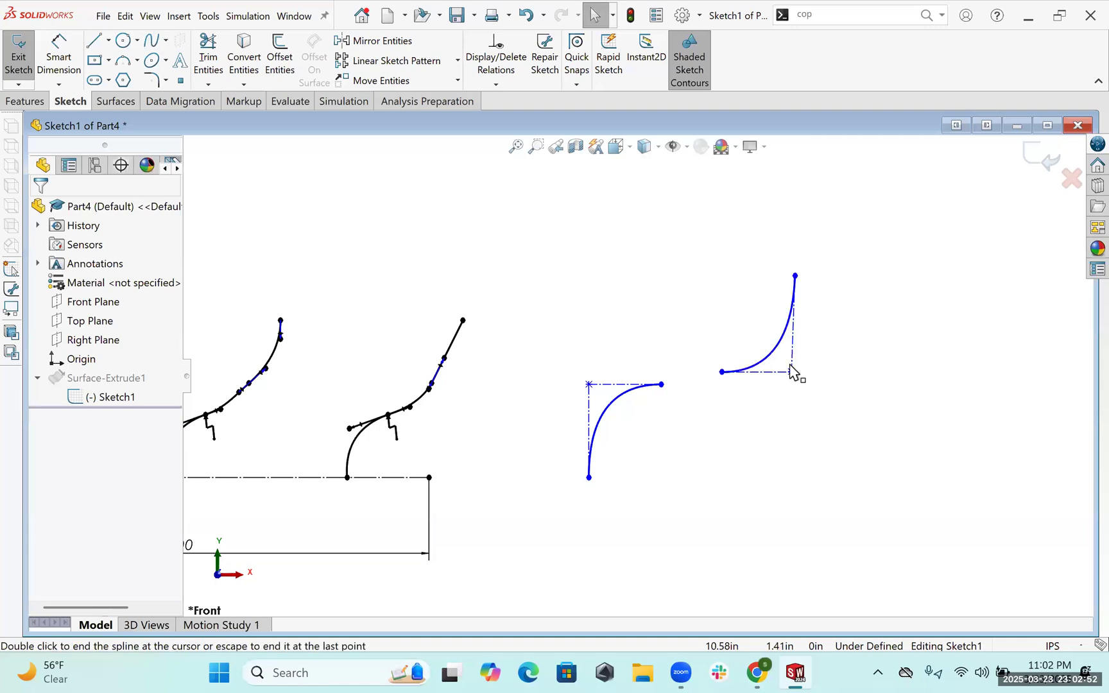
- Reshape both style splines by raising the upper one's middle control vertex and lowering the lower one's slightly
left_click_drag(790, 369, 786, 347)
key("Escape")
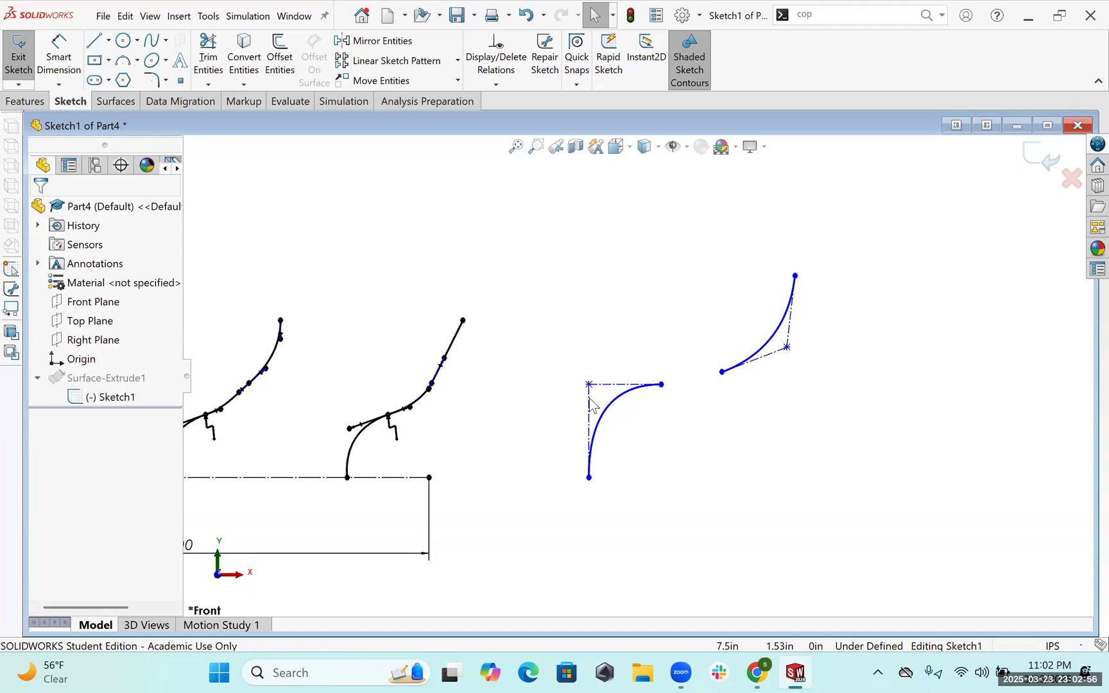
left_click_drag(590, 385, 591, 397)
scroll(743, 337, "down", 4)
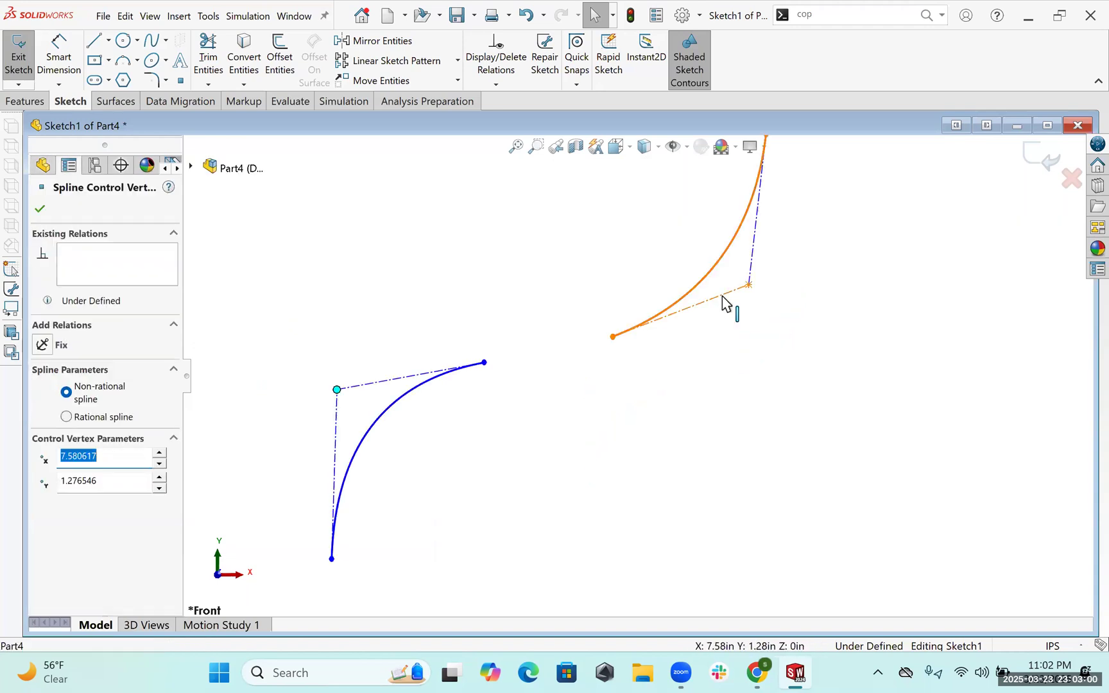
- Bridge the gap between the two style splines with a two-point spline joining their facing endpoints
left_click(427, 374)
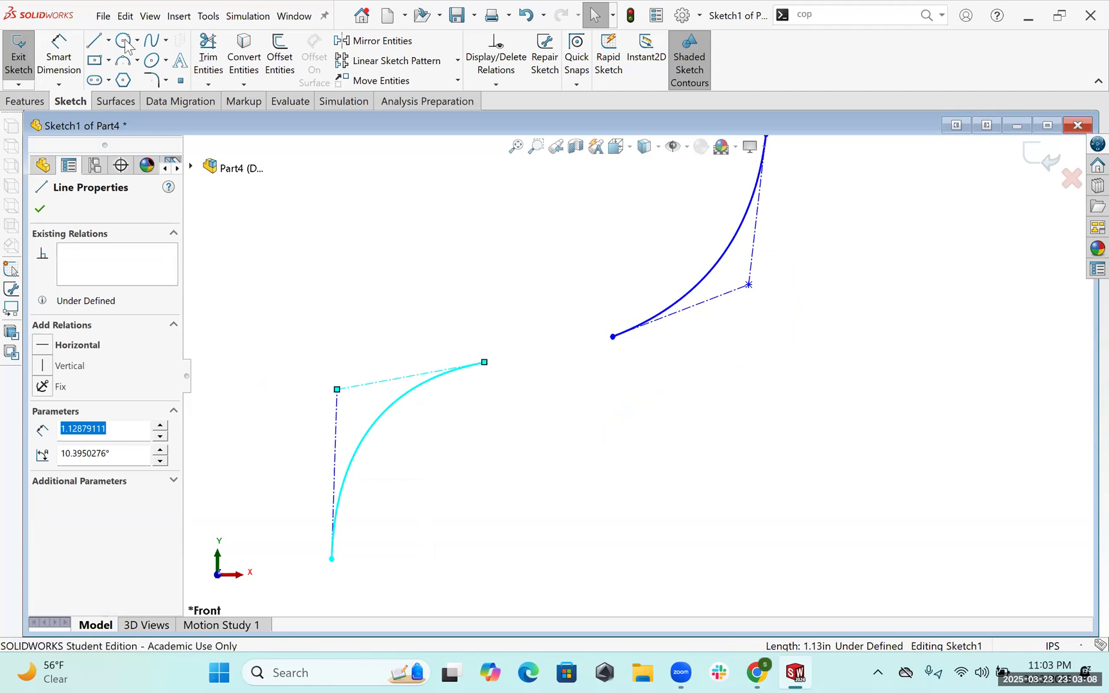
left_click(152, 43)
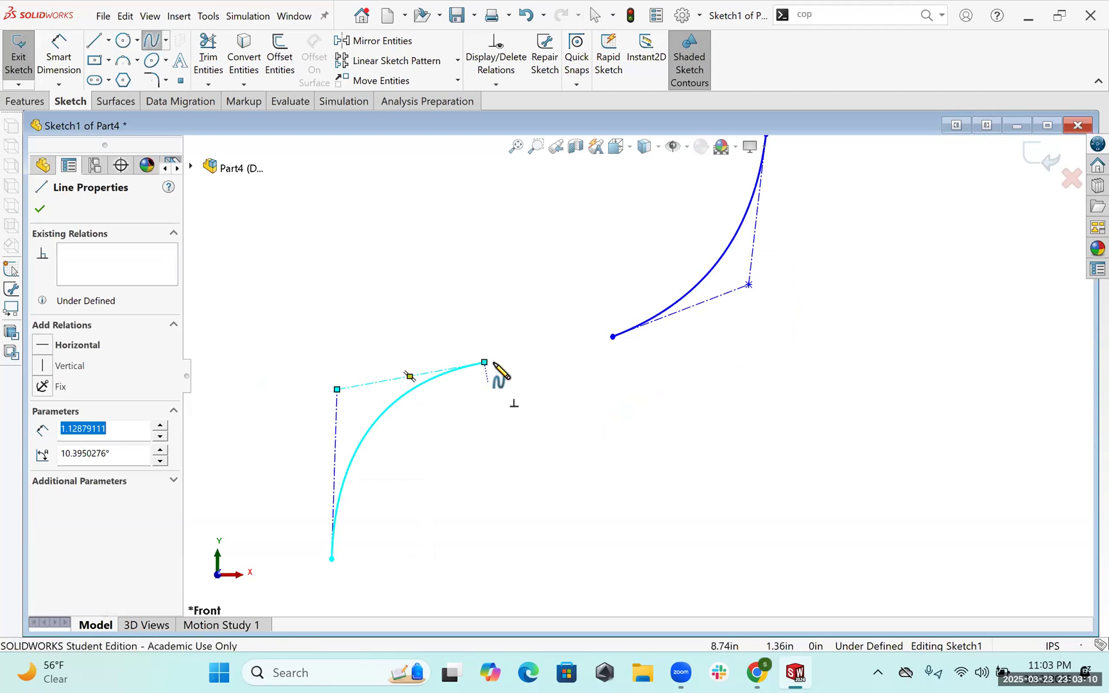
left_click(612, 337)
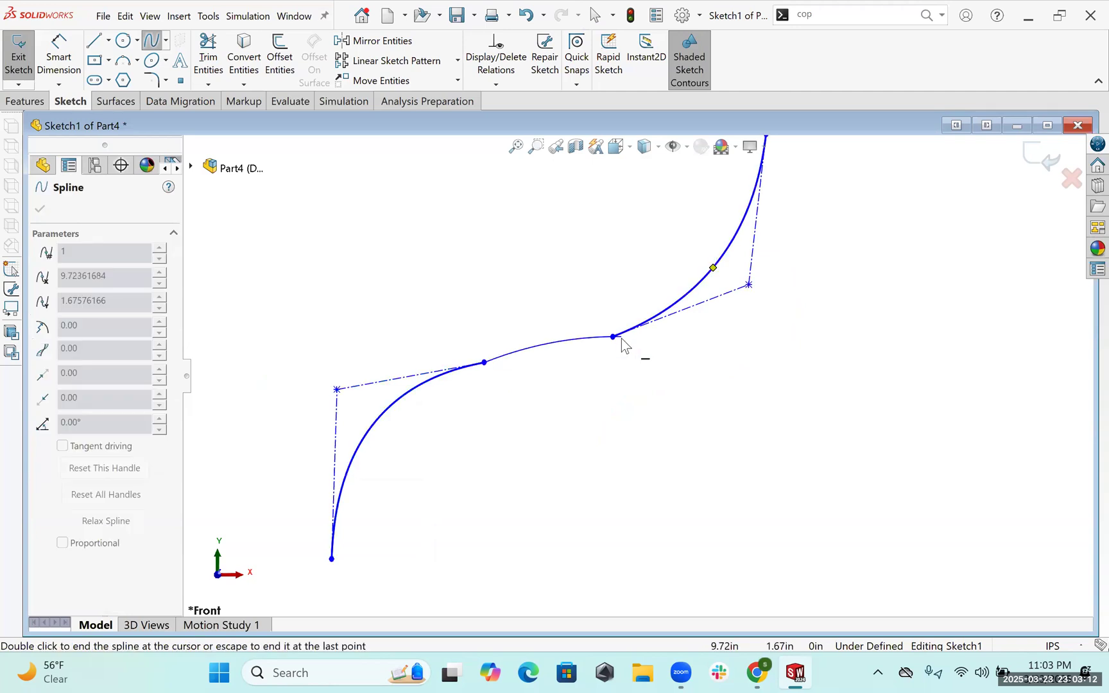
key("Escape")
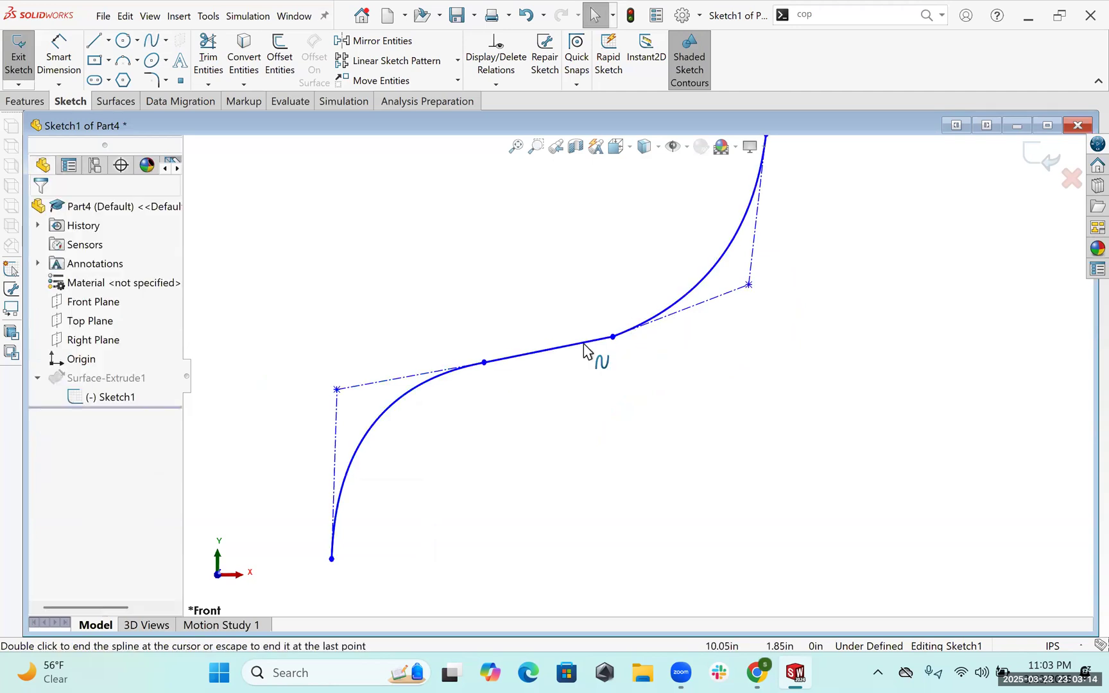
- Make the bridging spline tangent to the upper and lower style splines
left_click(585, 344)
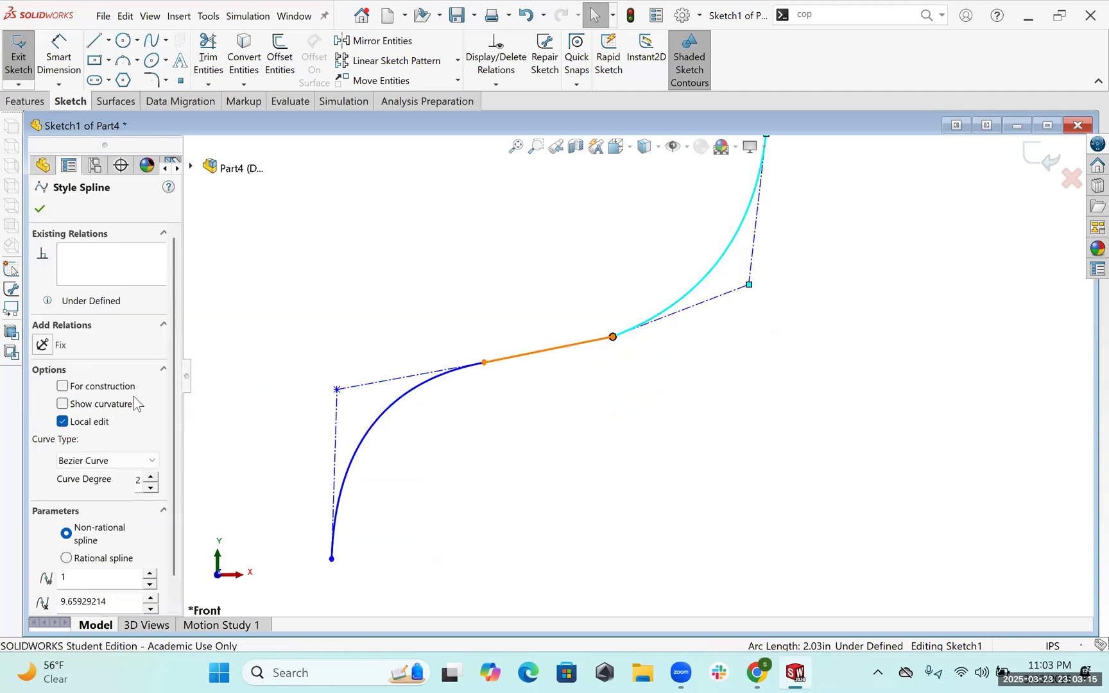
left_click(62, 411)
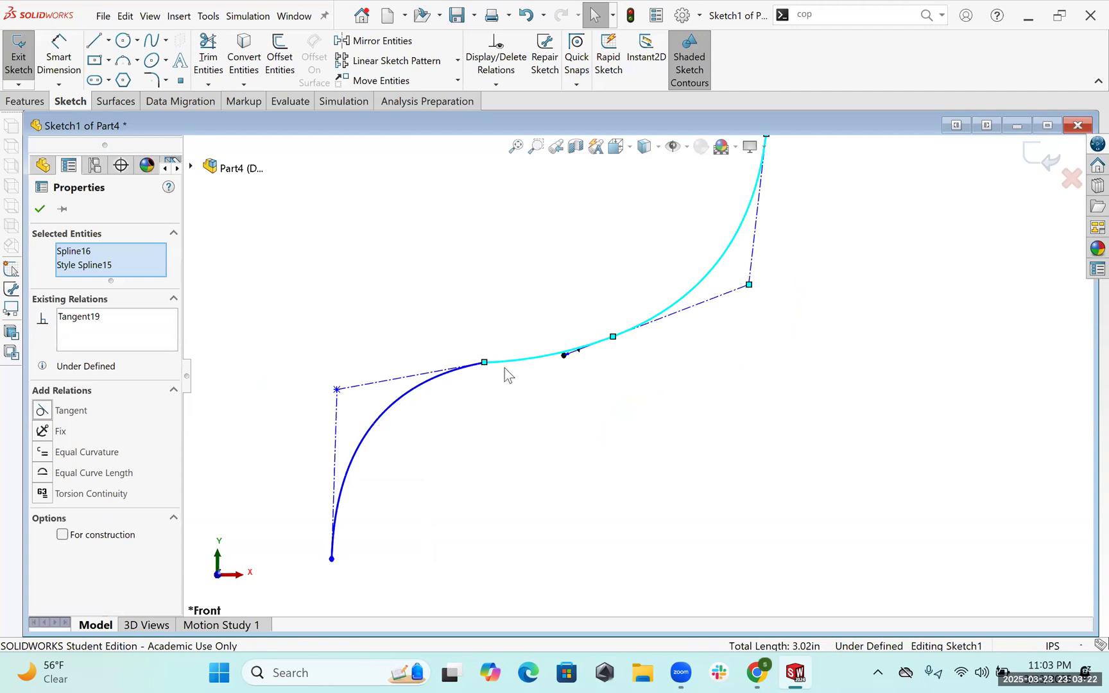
left_click(417, 383)
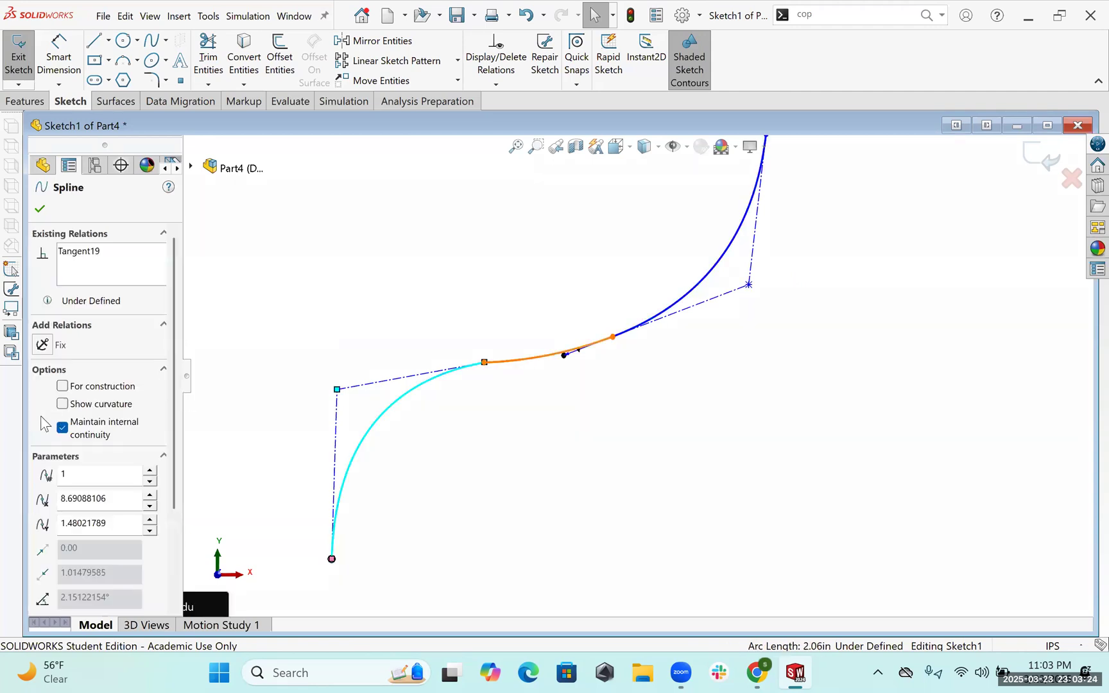
left_click(630, 367)
left_click(641, 366)
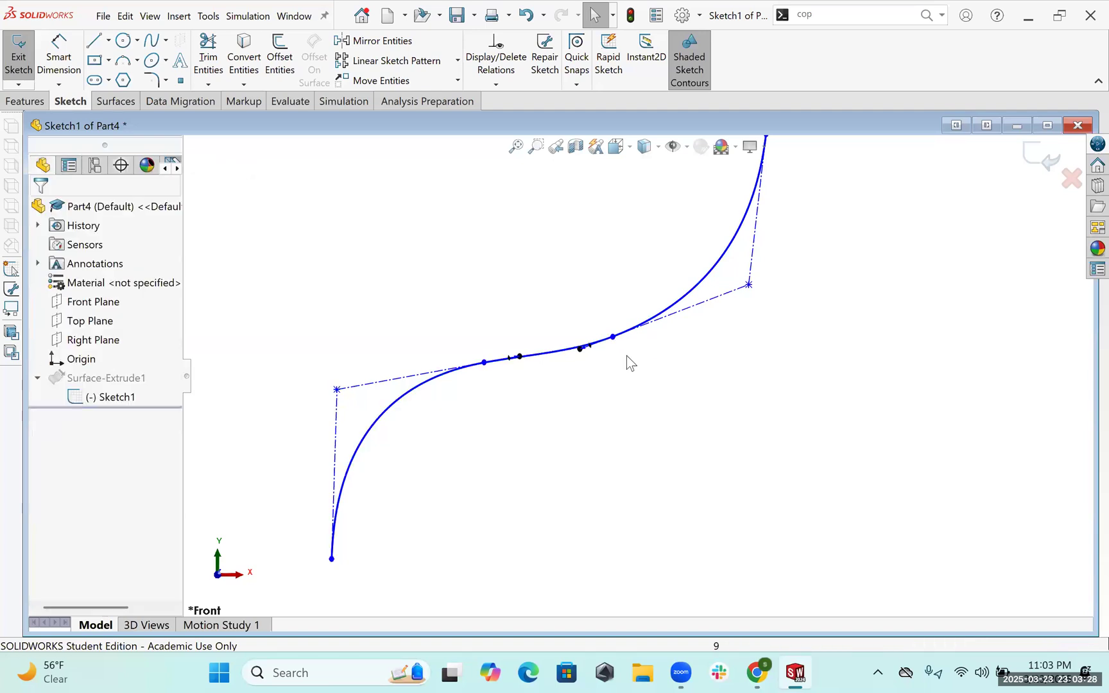
- Undo the tangent relations and the bridging spline between the two style splines
key("ctrl+z")
key("ctrl+z")
key("ctrl+z")
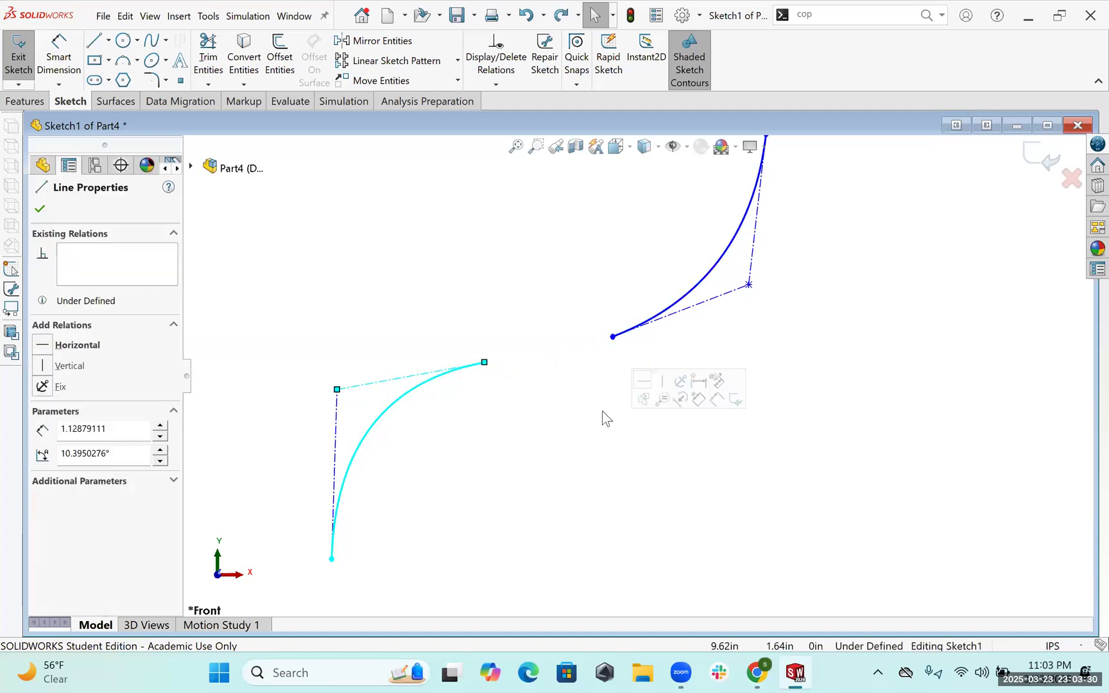
- Join the upper style spline's lower endpoint to the lower spline's upper endpoint and move the upper spline's middle control vertex up and inward
left_click_drag(613, 336, 487, 362)
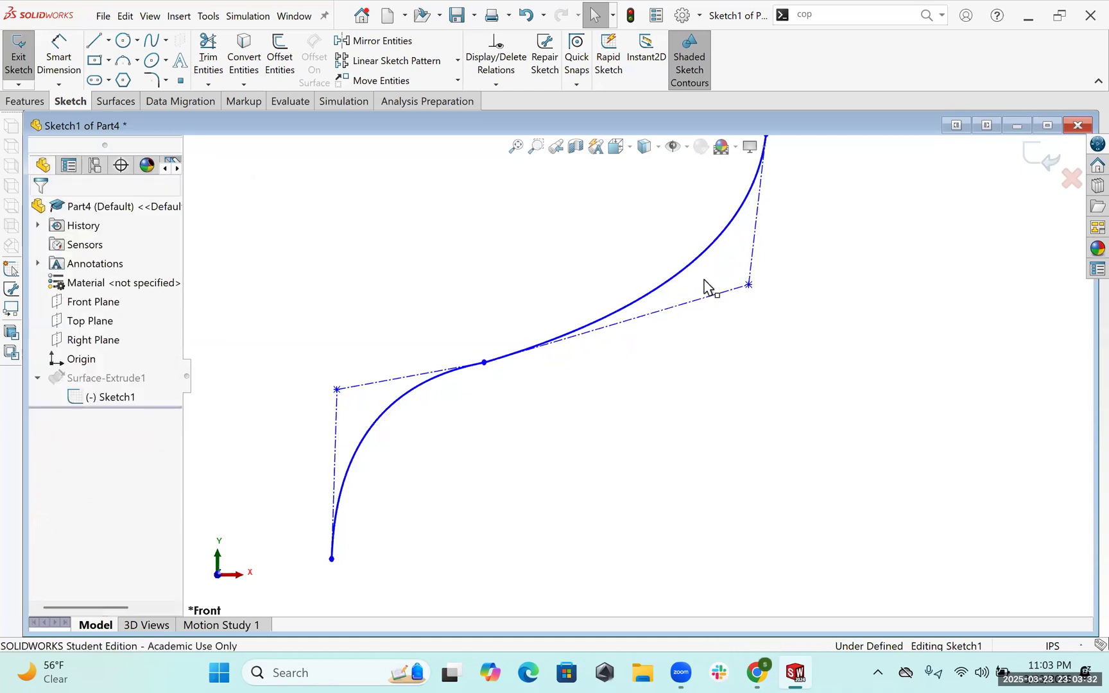
mouse_move(749, 284)
left_mouse_down()
mouse_move(688, 267)
mouse_move(686, 277)
mouse_move(645, 251)
left_mouse_up()
key("f")
- Add a Tangent relation between the two joined style splines
scroll(607, 404, "down", 3)
left_click(291, 433, "ctrl")
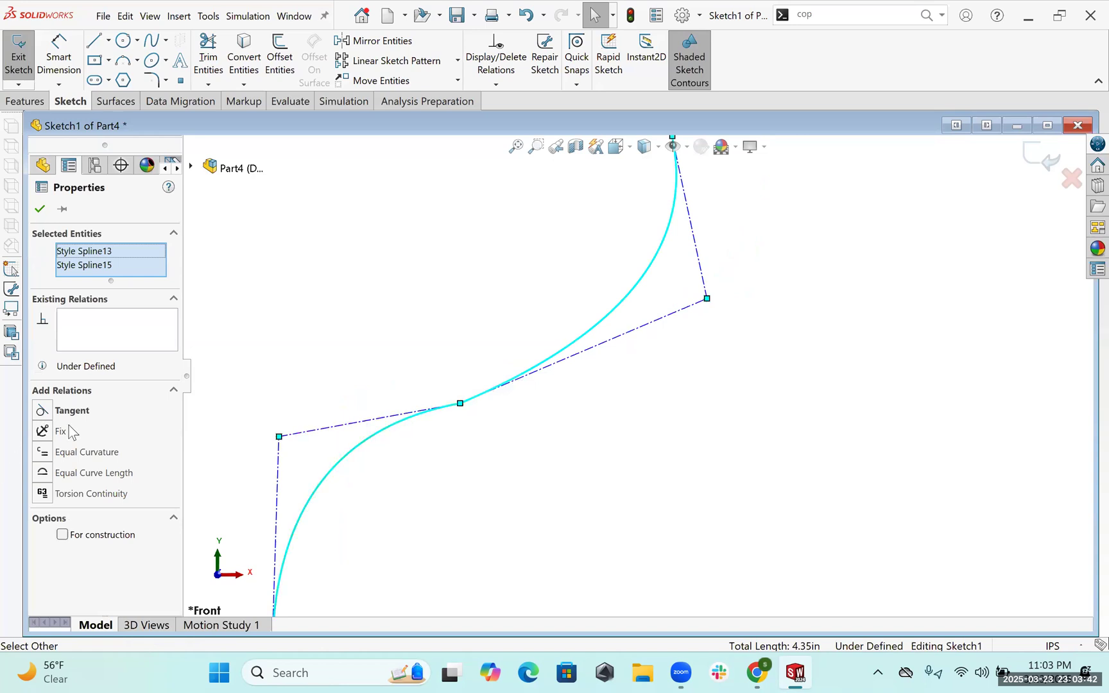
left_click(42, 410)
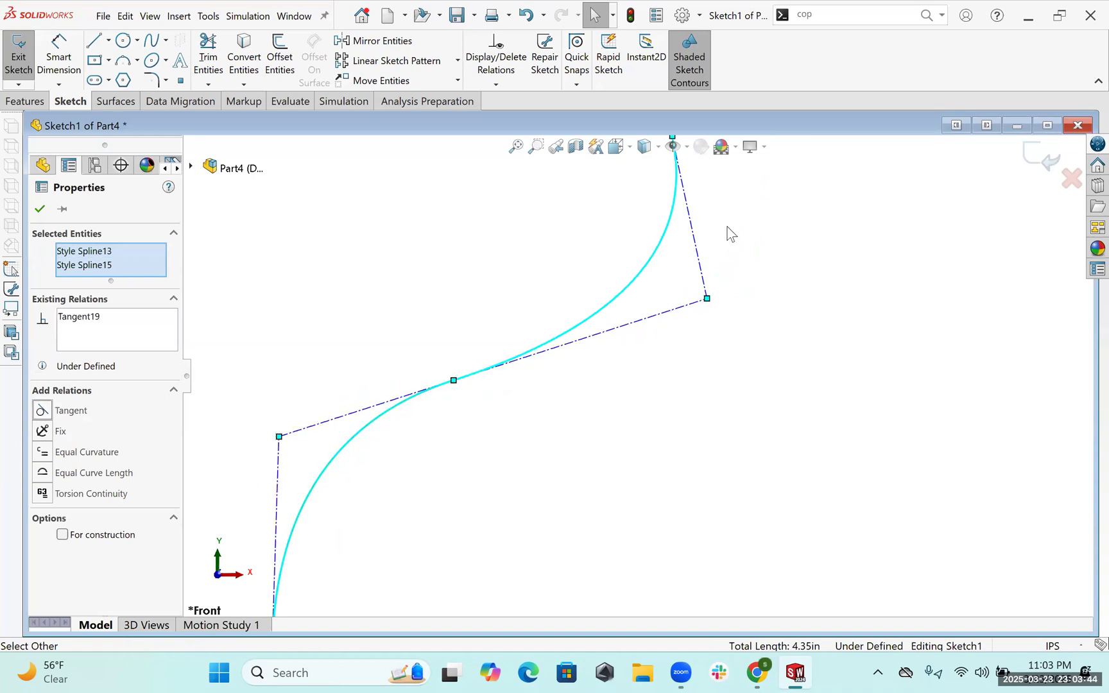
scroll(686, 443, "up", 2)
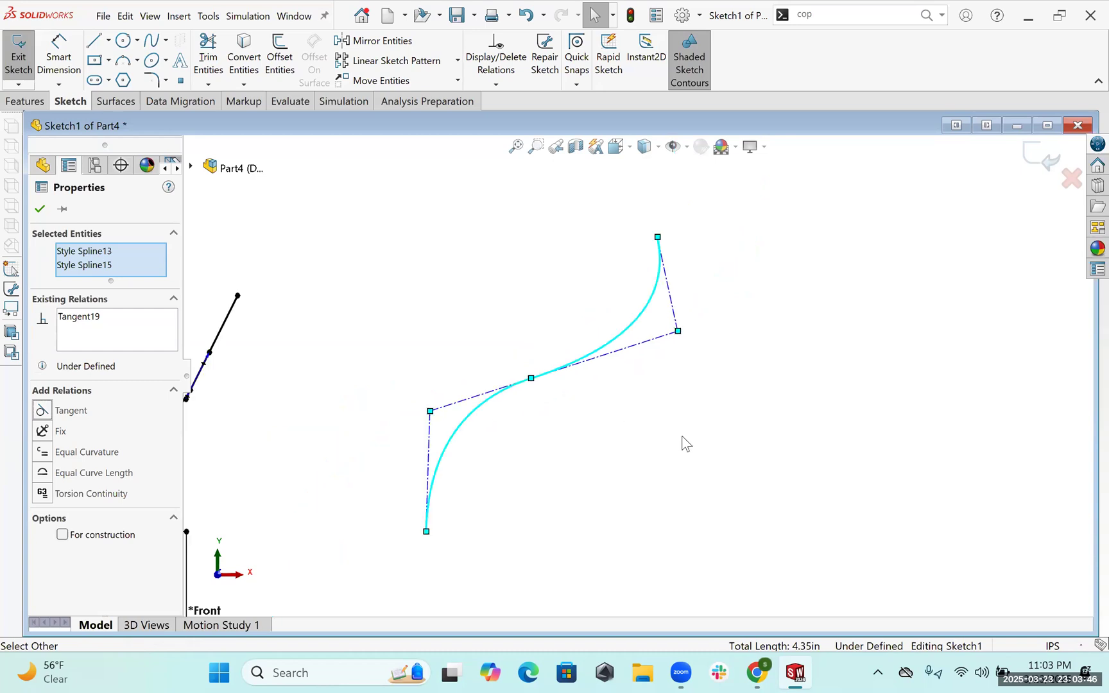
scroll(737, 446, "up", 1)
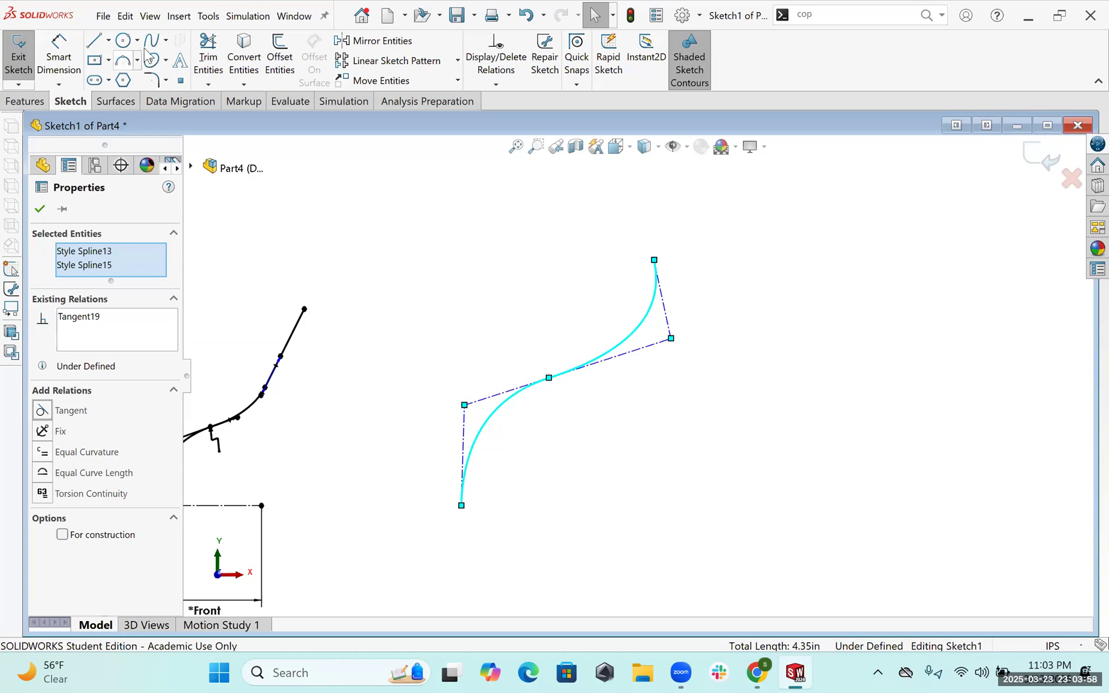
- Draw a four-vertex style spline curving up and outward, beside the tangent style-spline pair
left_click(166, 40)
left_click(193, 77)
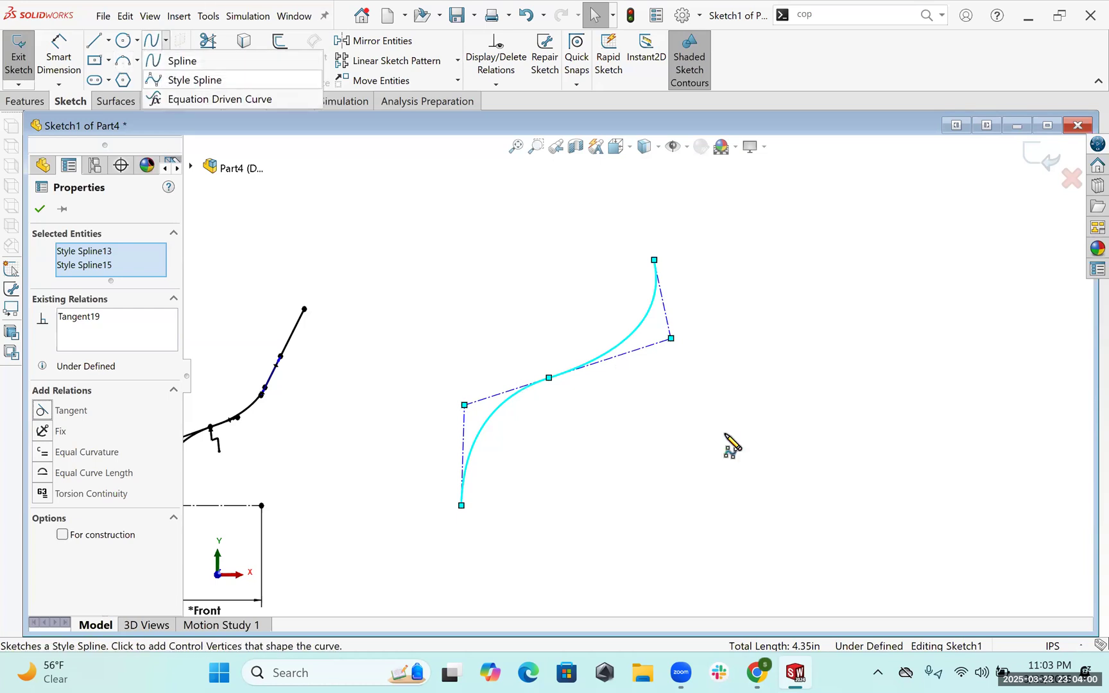
left_click(812, 505)
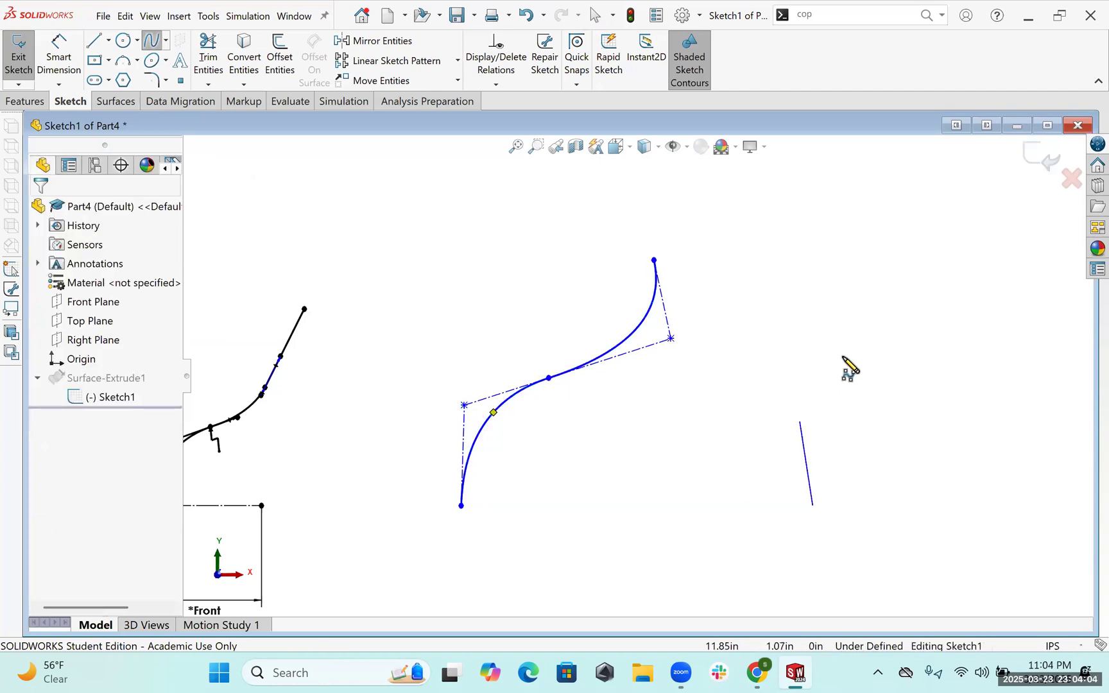
left_click(799, 422)
left_click(921, 344)
key("Escape")
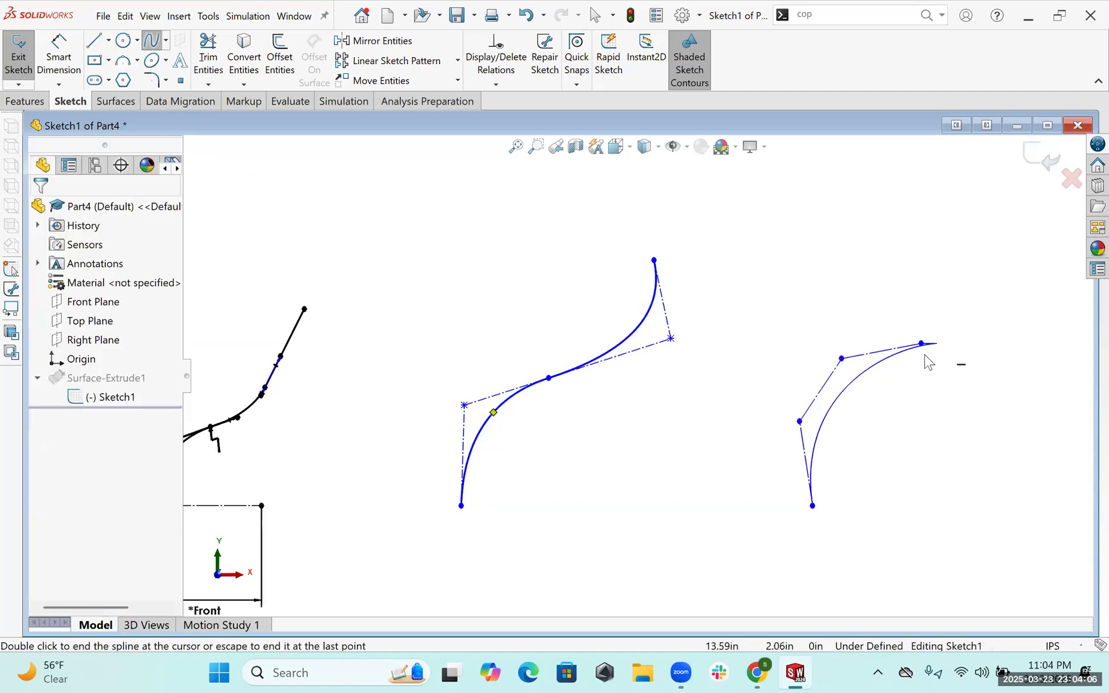
- Draw a four-vertex style spline upward from the new spline's upper endpoint and add an Equal Curvature relation between the two
scroll(844, 342, "up", 1)
scroll(844, 342, "up", 2)
scroll(863, 337, "down", 1)
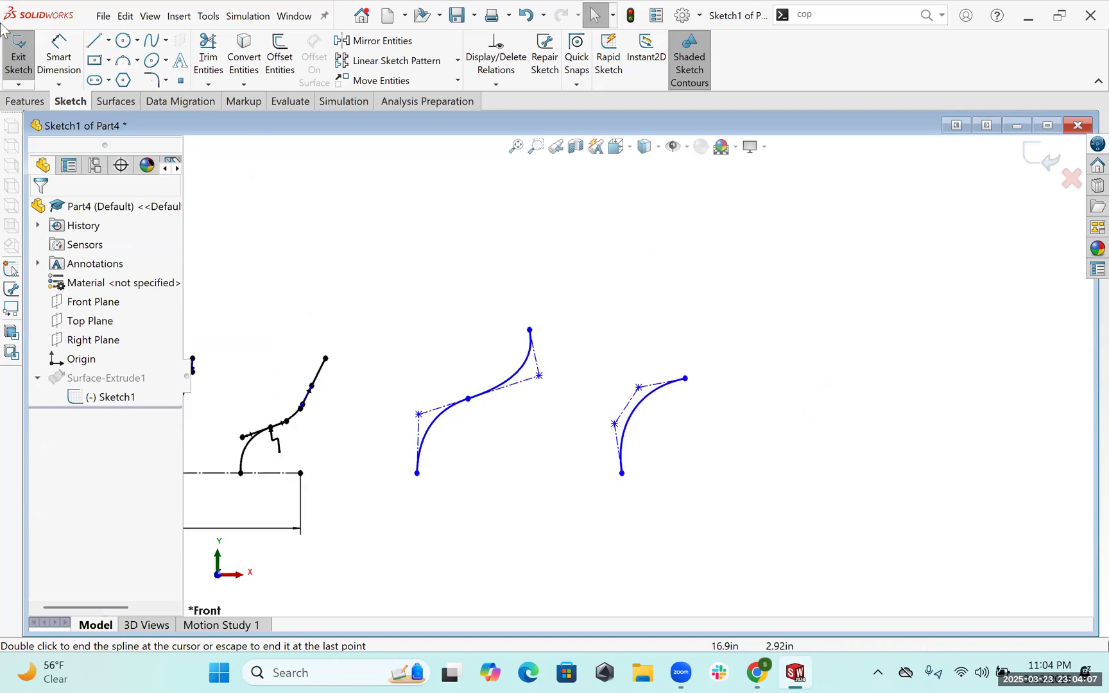
left_click(152, 41)
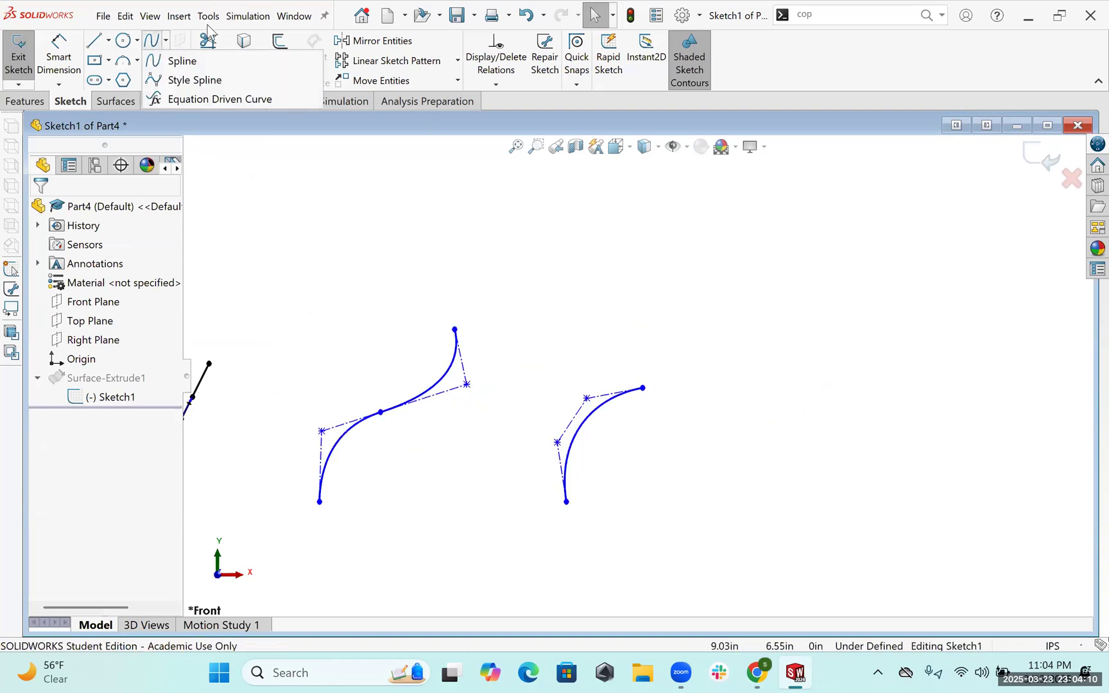
left_click(166, 41)
left_click(169, 81)
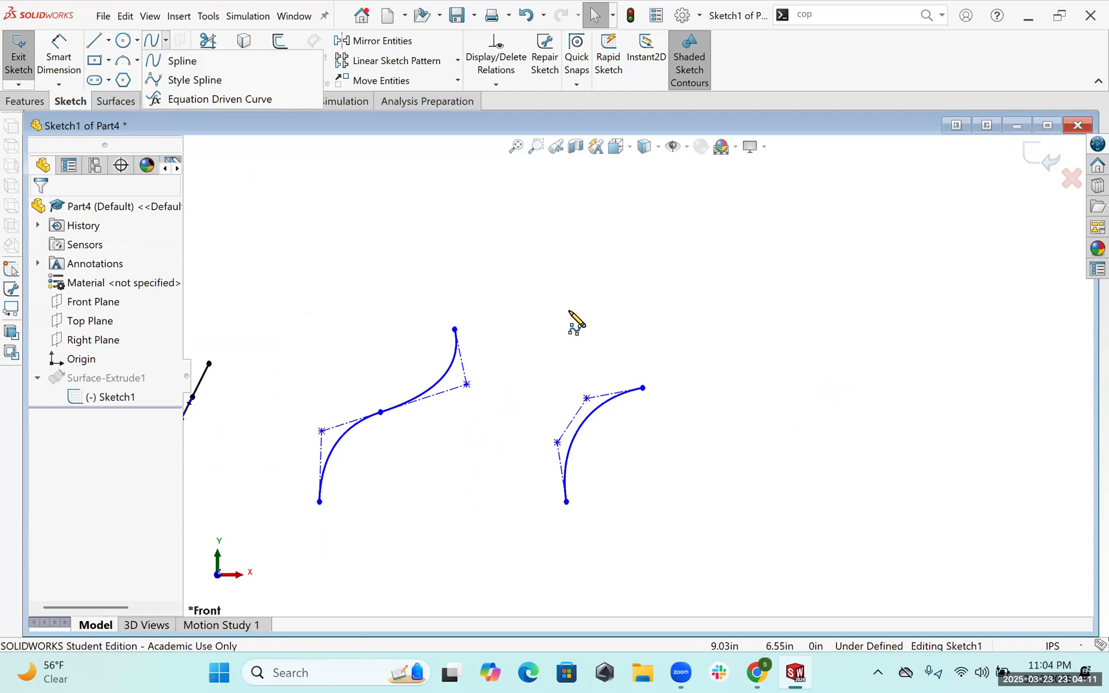
left_click(643, 388)
left_click(733, 387)
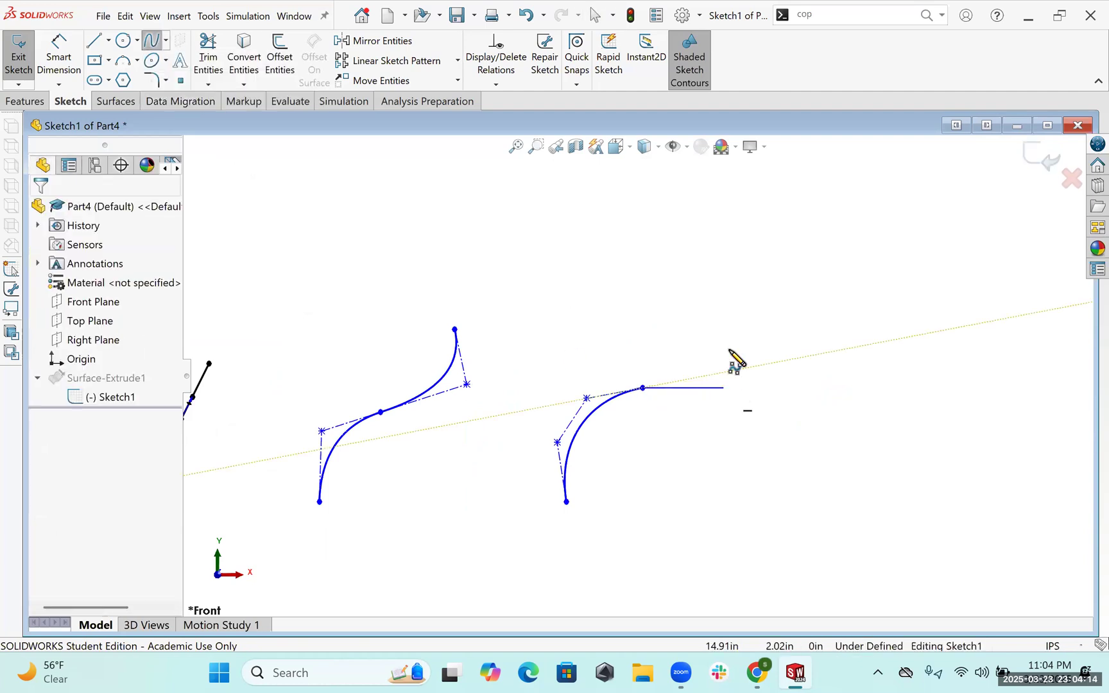
left_click(762, 333)
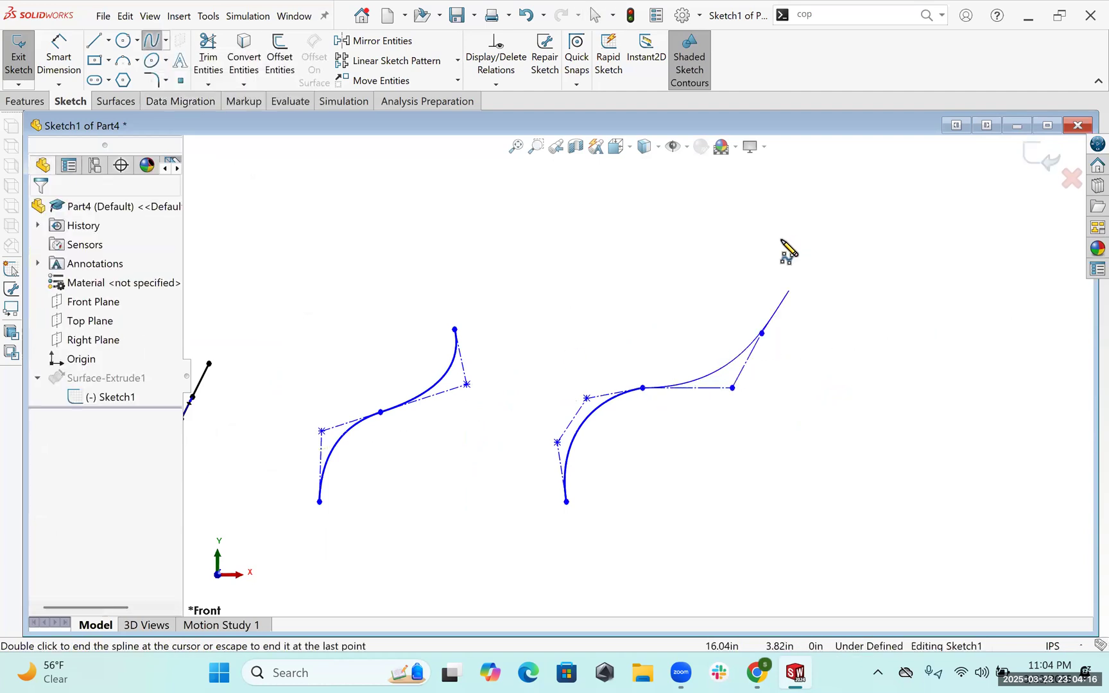
double_click(781, 241)
key("Escape")
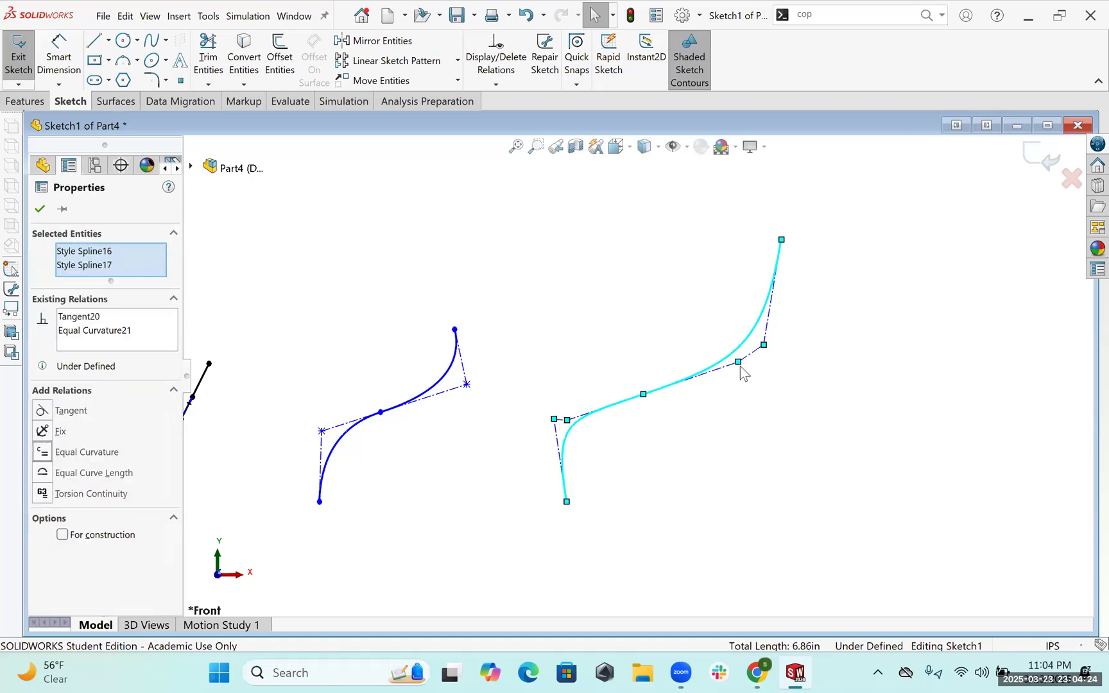
- Move the lower style spline's two middle control vertices in the equal-curvature pair, and undo the last stretch of its control polygon
scroll(720, 368, "down", 3)
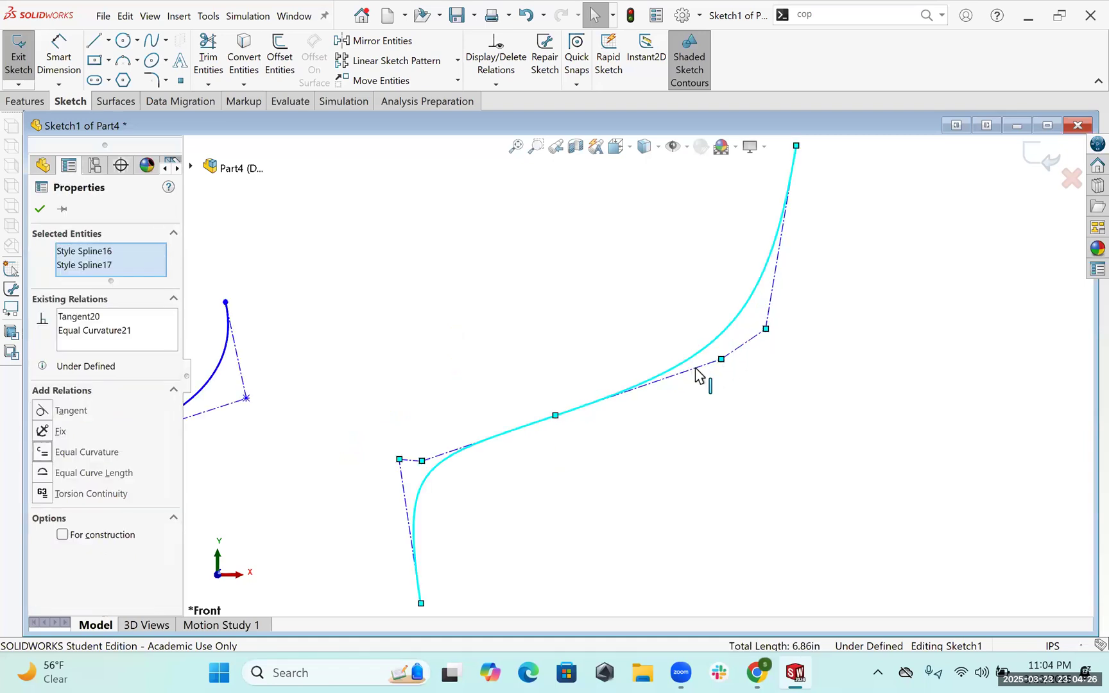
left_click(729, 357)
left_click(731, 356)
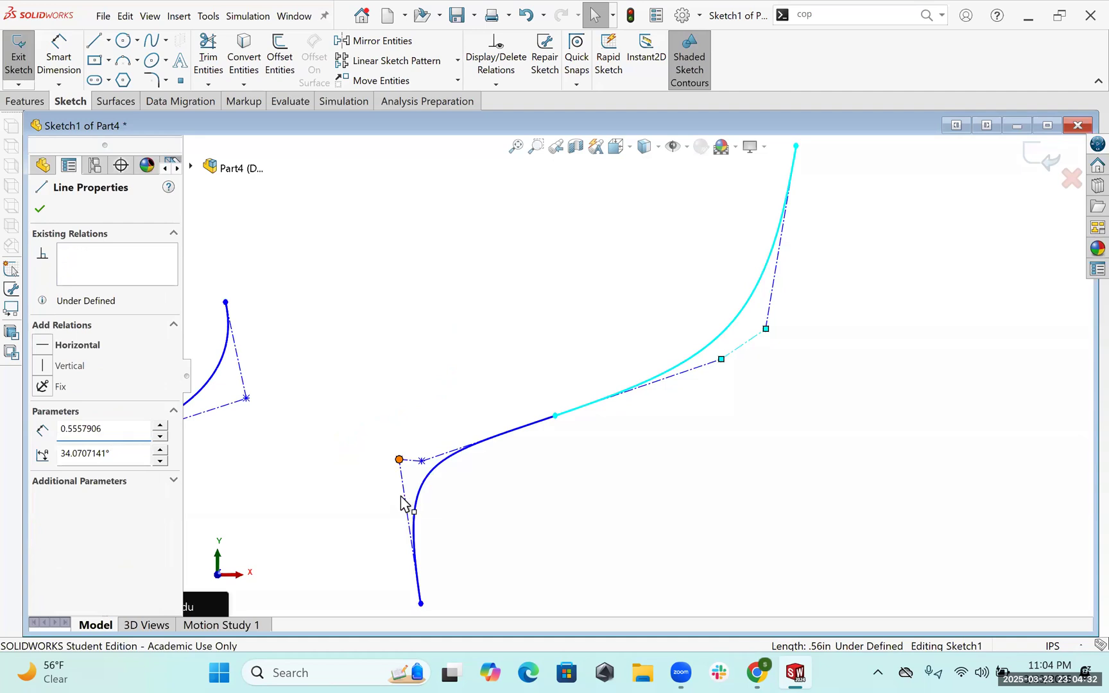
left_click(399, 459)
left_click_drag(421, 461, 361, 479)
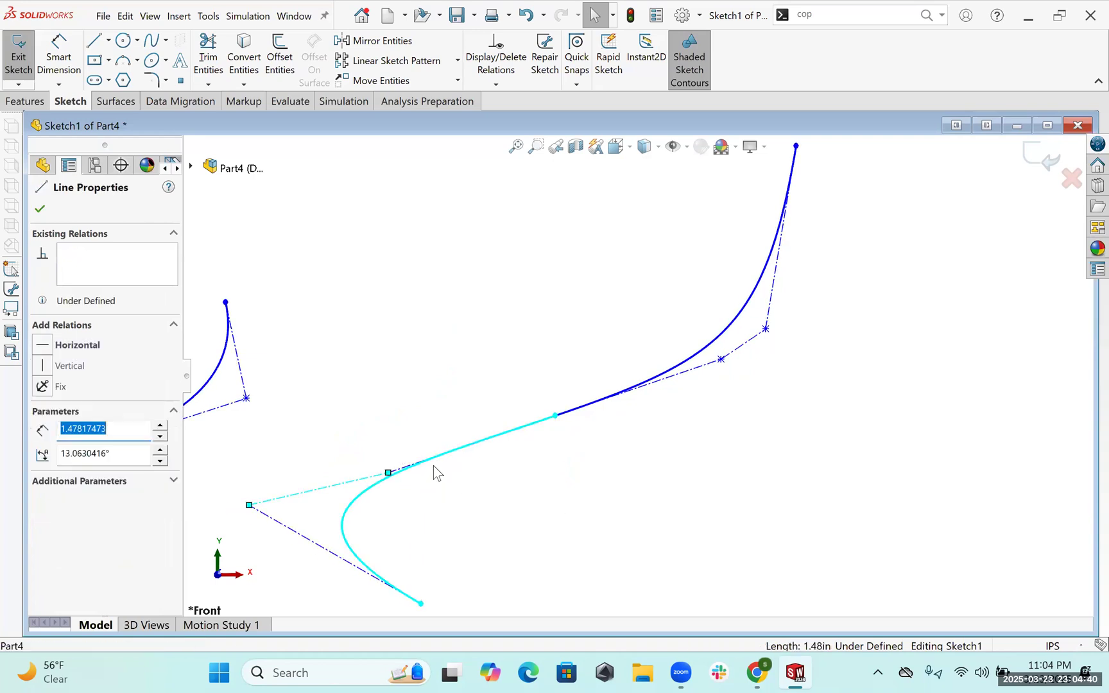
key("ctrl+z")
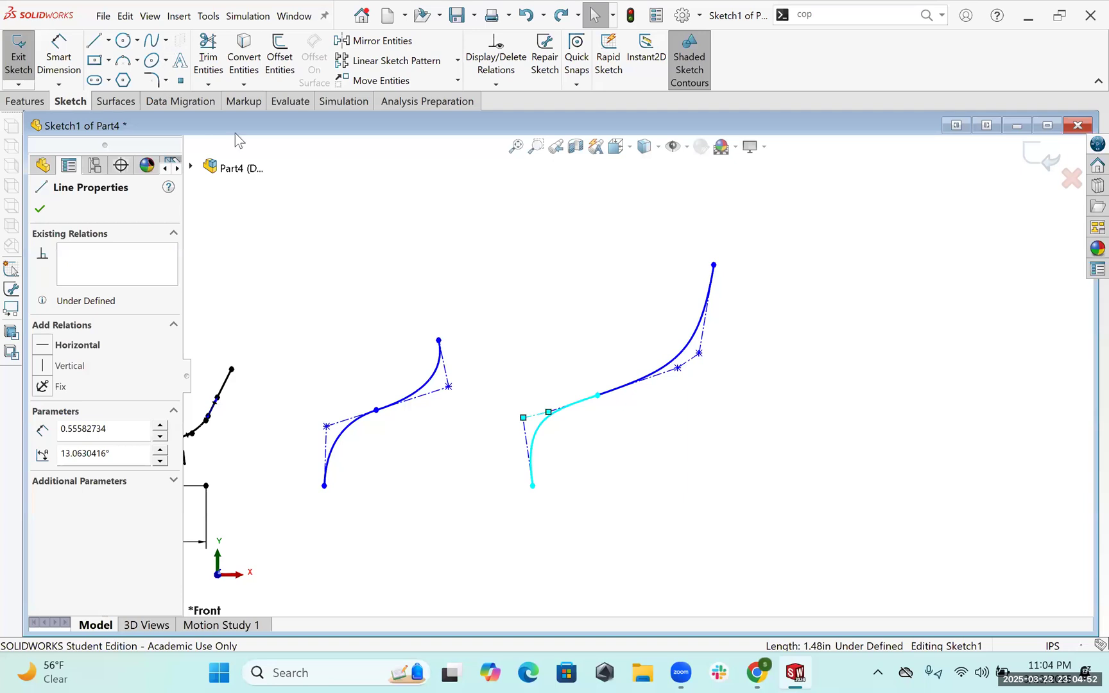
- Draw a five-vertex style spline beside the equal-curvature pair, rising from the same base level and flattening out at its upper end
double_click(673, 385)
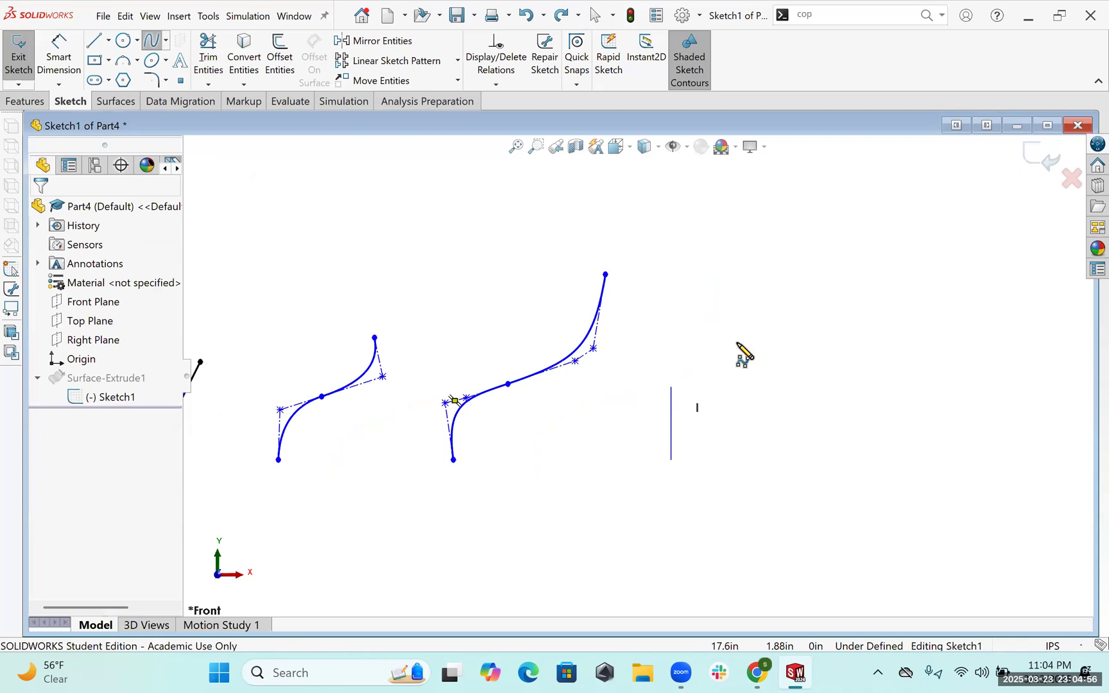
left_click(691, 357)
left_click(720, 330)
left_click(772, 334)
key("Escape")
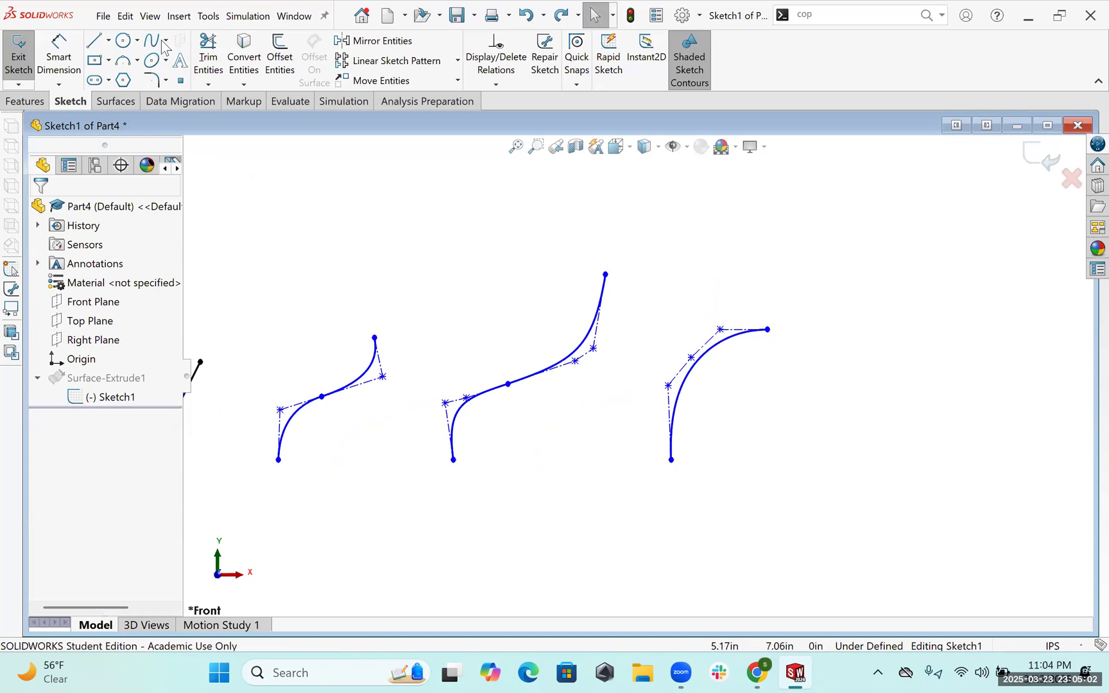
- Draw a five-vertex style spline from the upper endpoint of the last spline, starting horizontally and curving up to vertical
left_click(165, 40)
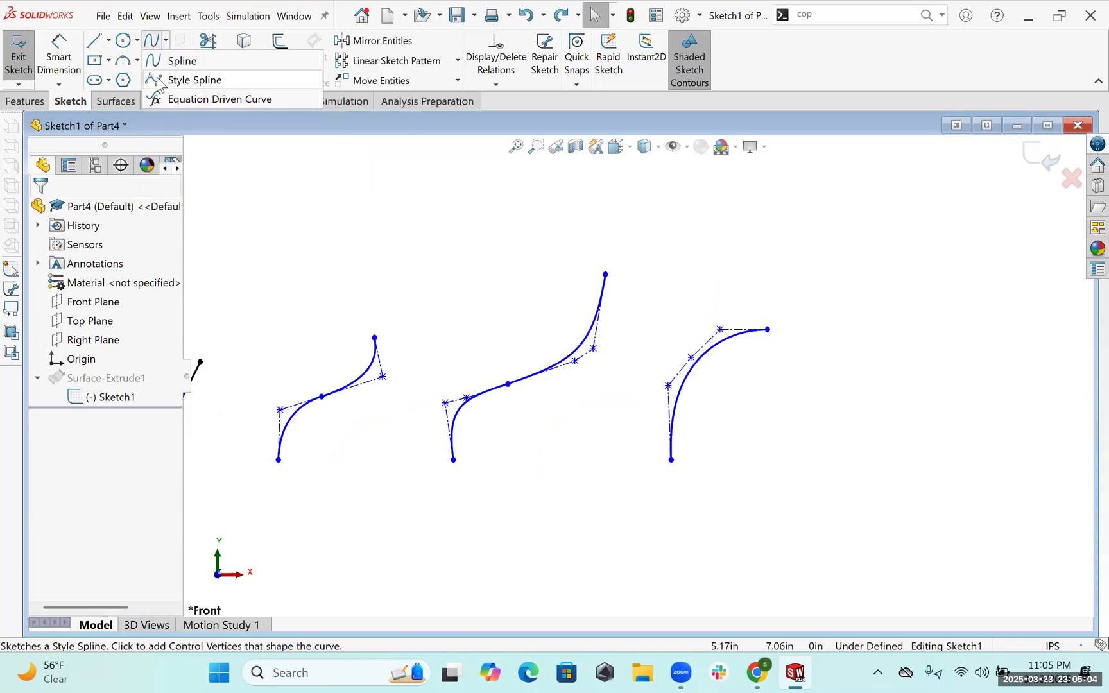
left_click(162, 80)
left_click(835, 329)
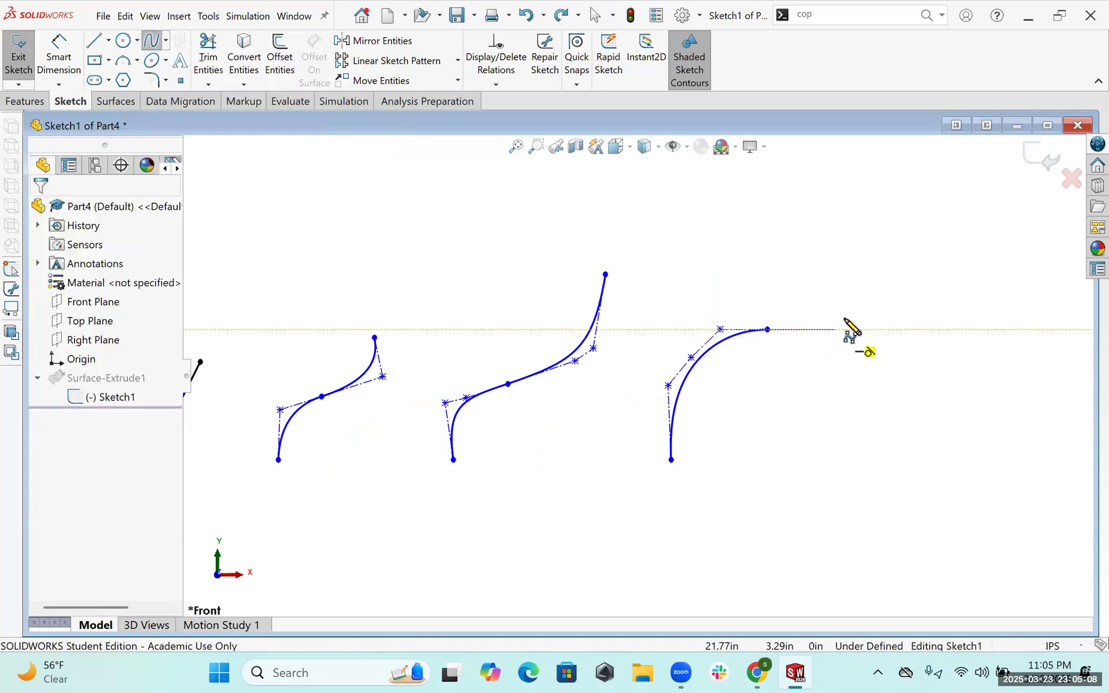
left_click(857, 297)
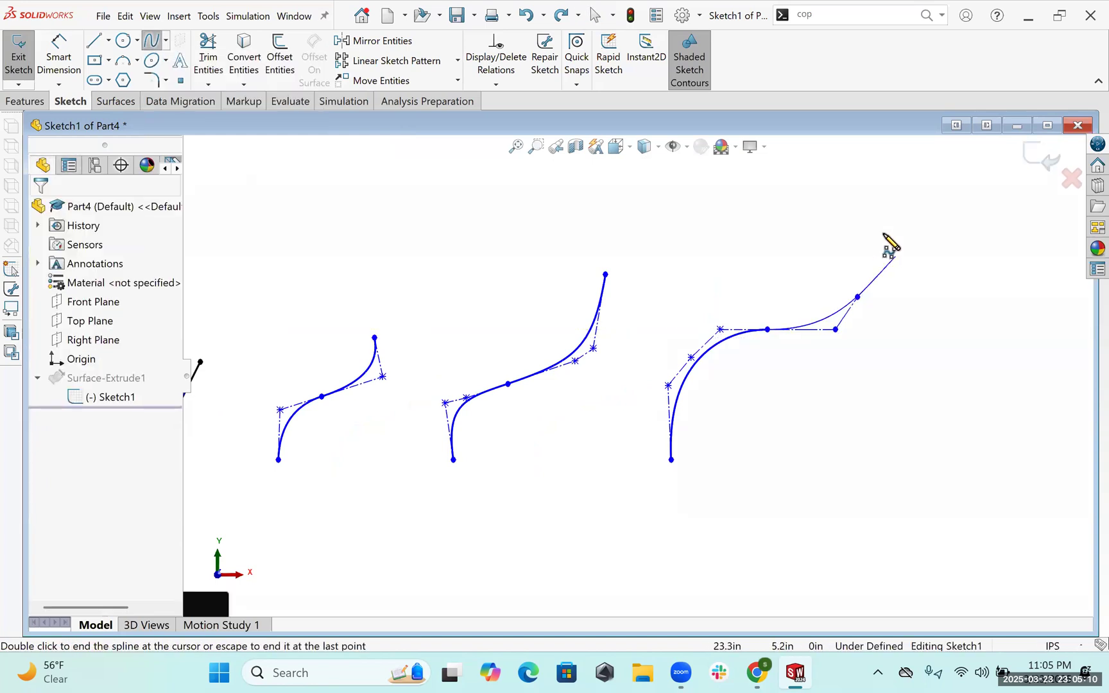
left_click(895, 256)
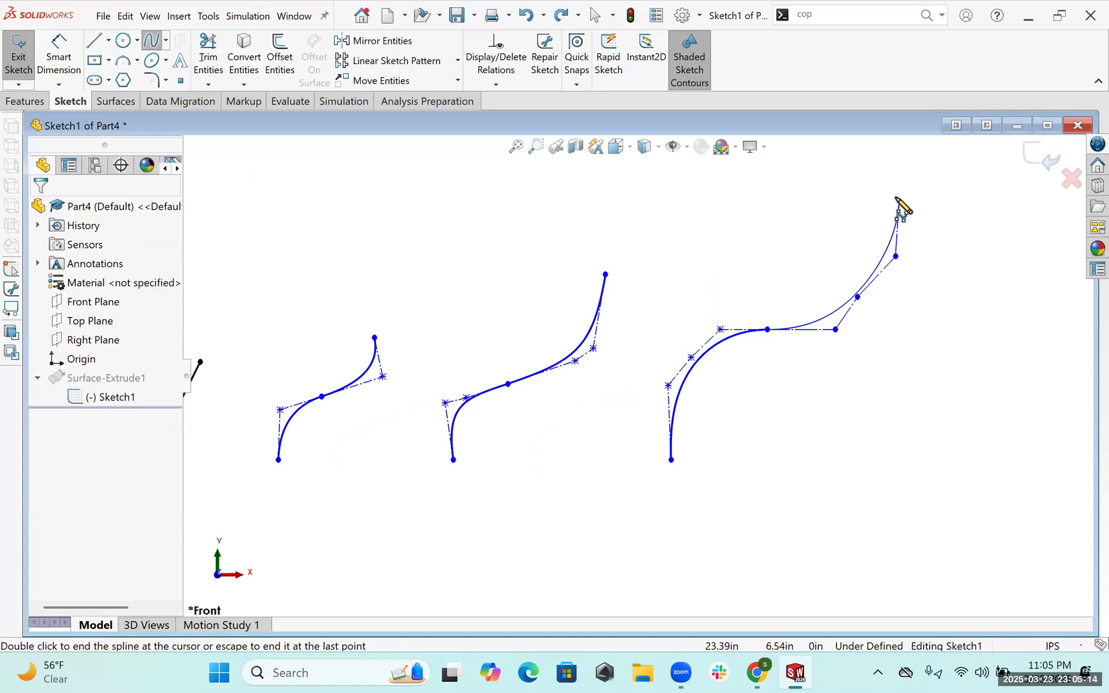
double_click(899, 190)
key("Escape")
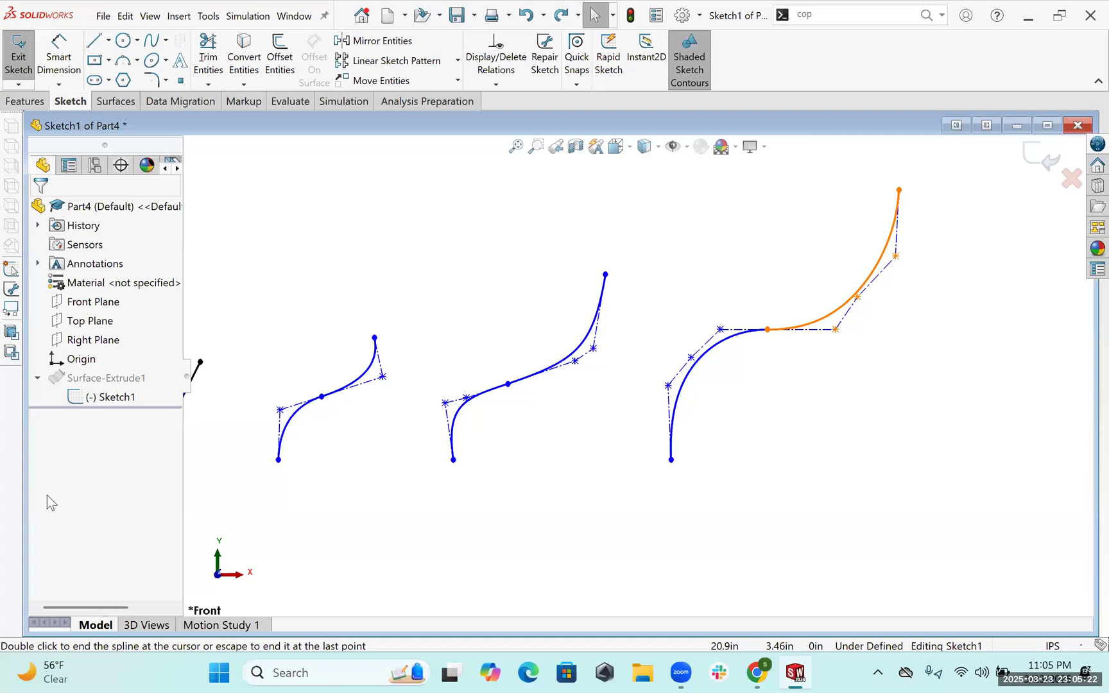
- Add a Torsion Continuity relation between the two joined five-vertex style splines
left_click(664, 363, "ctrl")
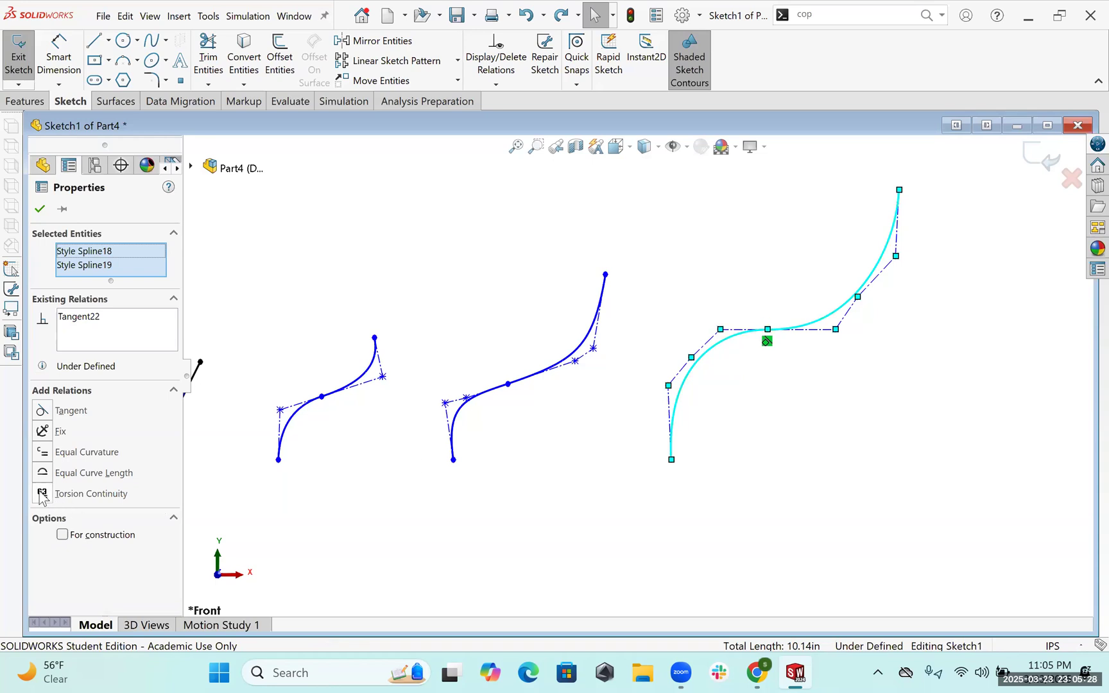
left_click(40, 494)
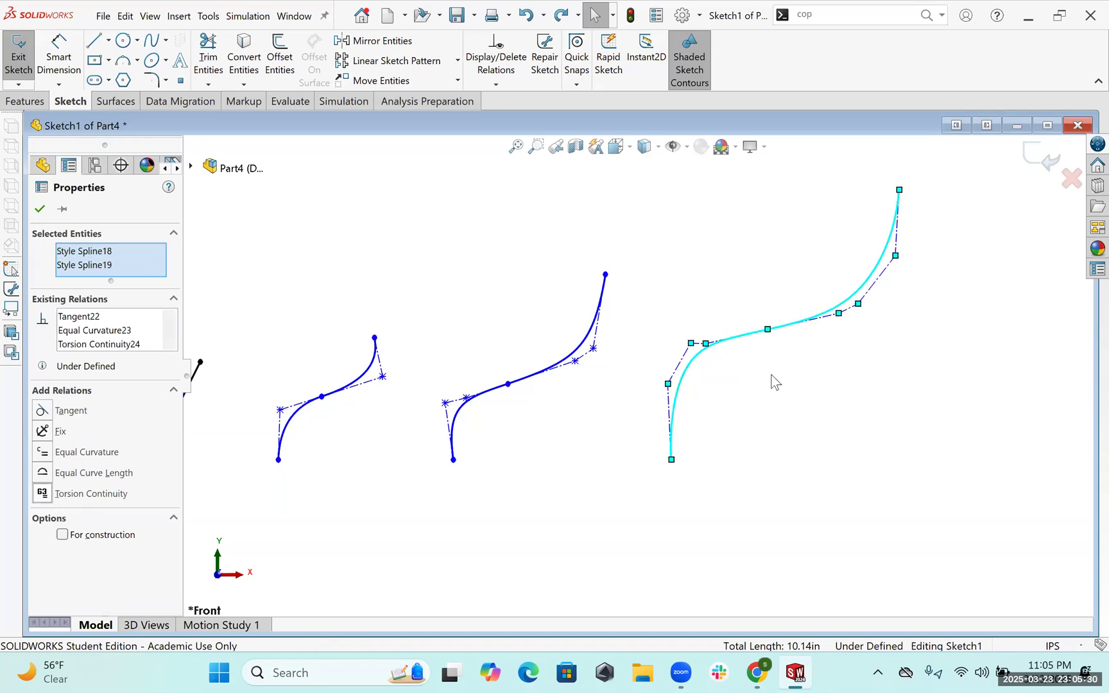
scroll(772, 383, "down", 2)
scroll(597, 391, "up", 1)
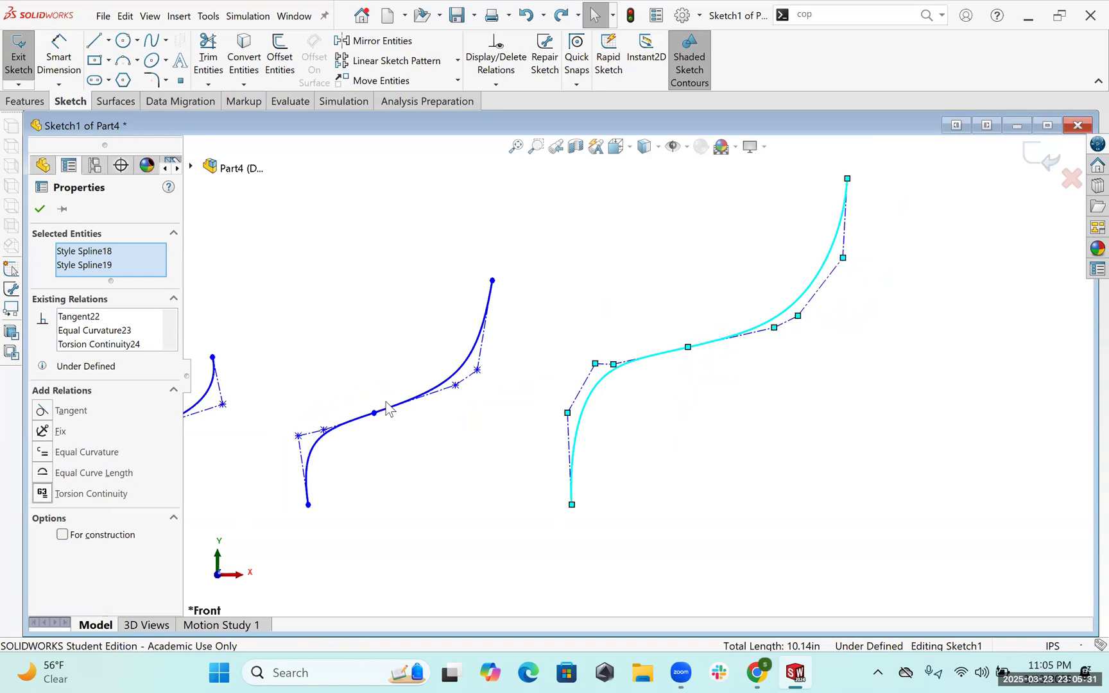
- Reshape the upper spline of the torsion-continuous pair by moving its control vertices nearest the joint
mouse_move(798, 317)
left_mouse_down()
mouse_move(824, 317)
mouse_move(780, 331)
left_mouse_up()
left_click(749, 333)
left_click(757, 331)
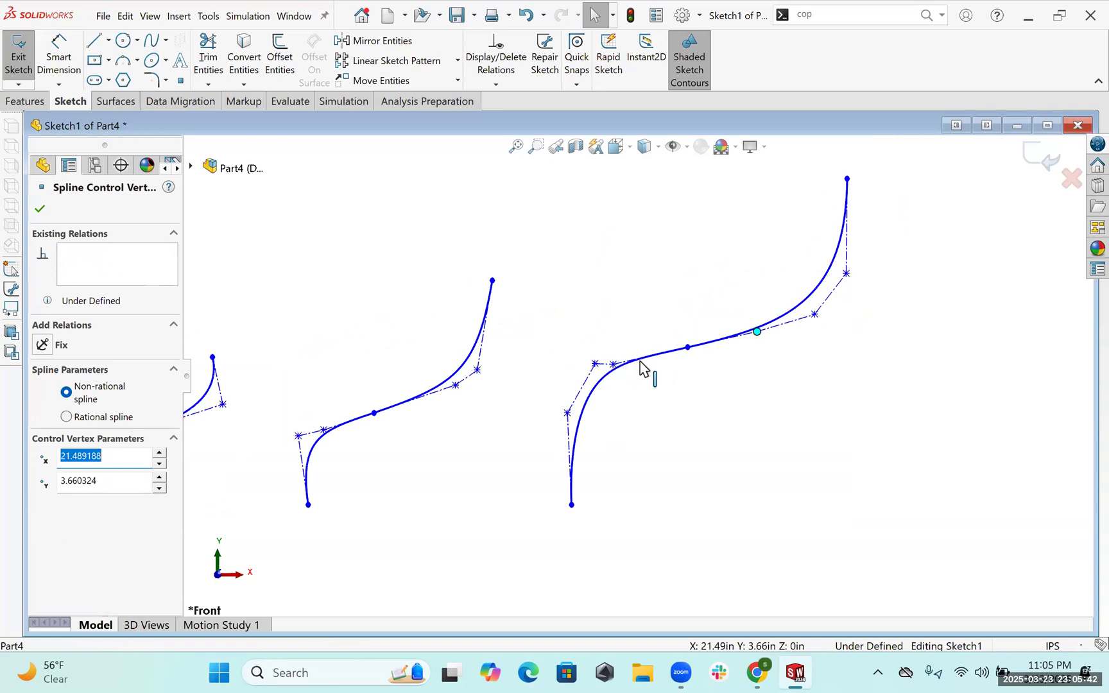
- Move the lower spline's two control vertices nearest the joint to smooth its bend
mouse_move(630, 365)
left_mouse_down()
mouse_move(595, 367)
mouse_move(633, 371)
mouse_move(622, 359)
left_mouse_up()
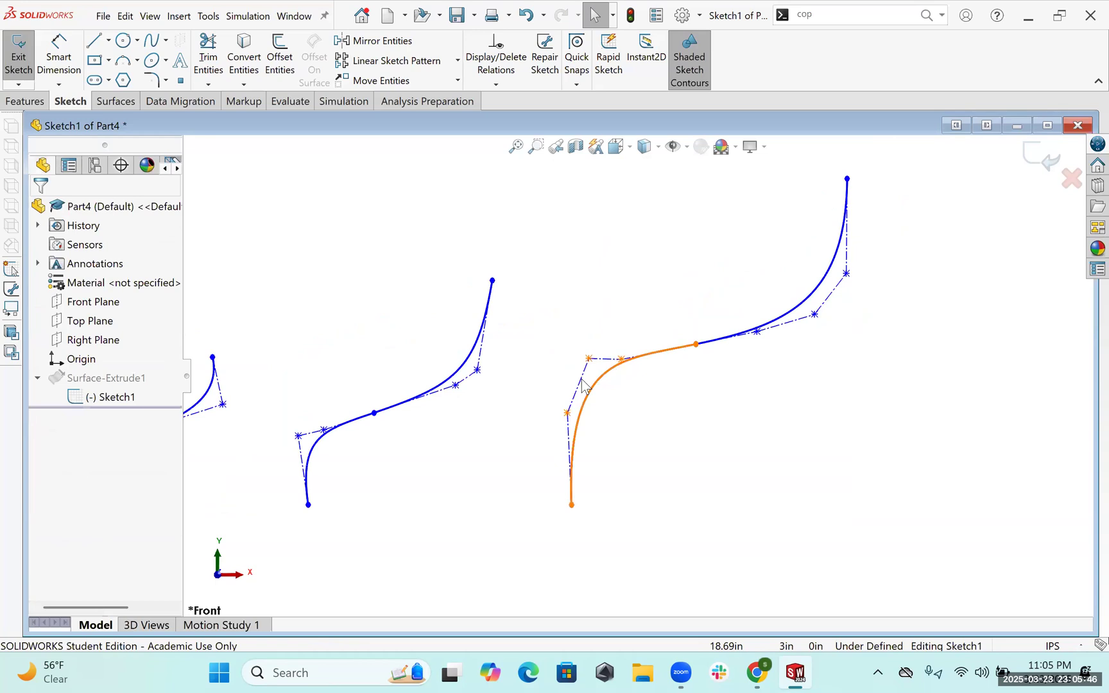
left_click(589, 359)
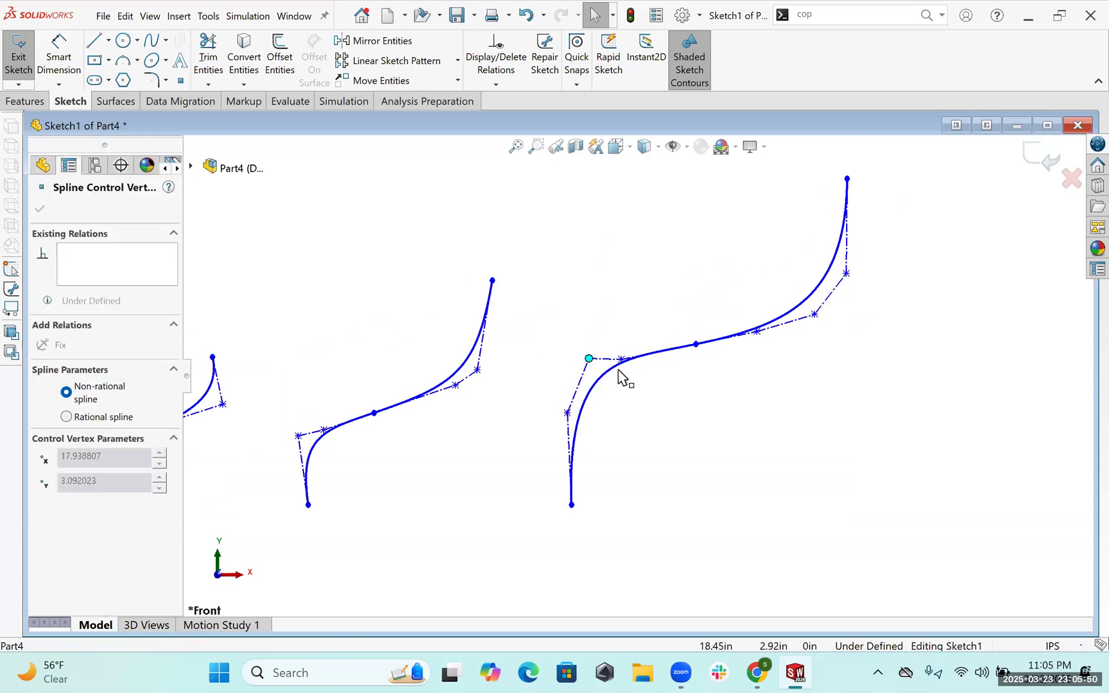
left_click(573, 367)
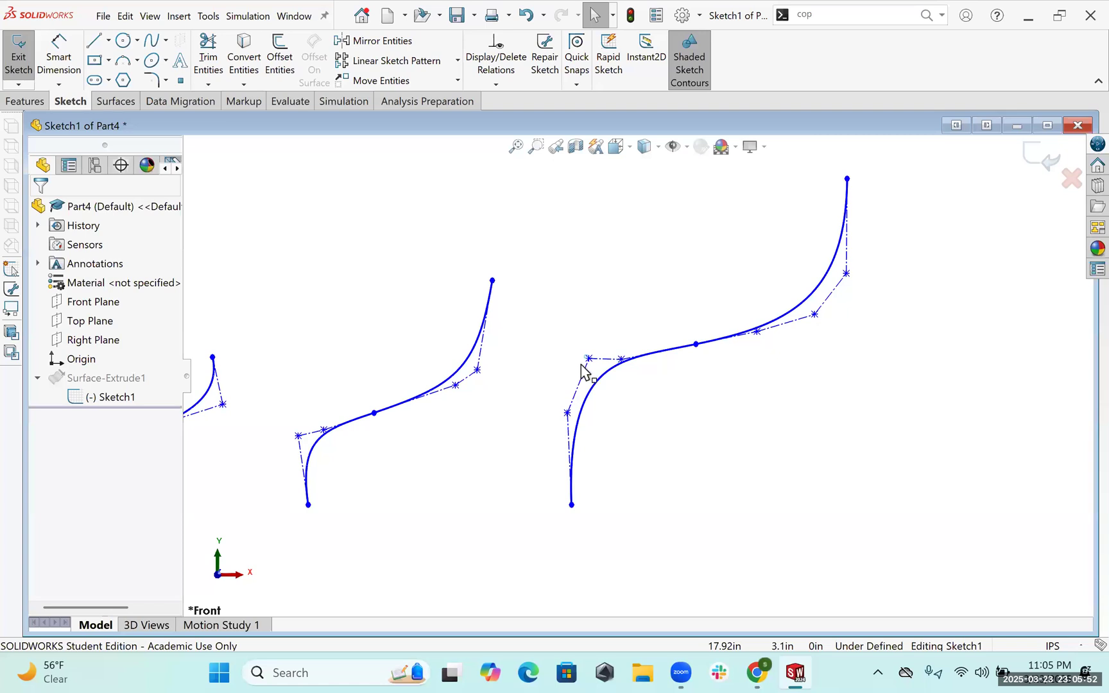
left_click_drag(582, 364, 581, 364)
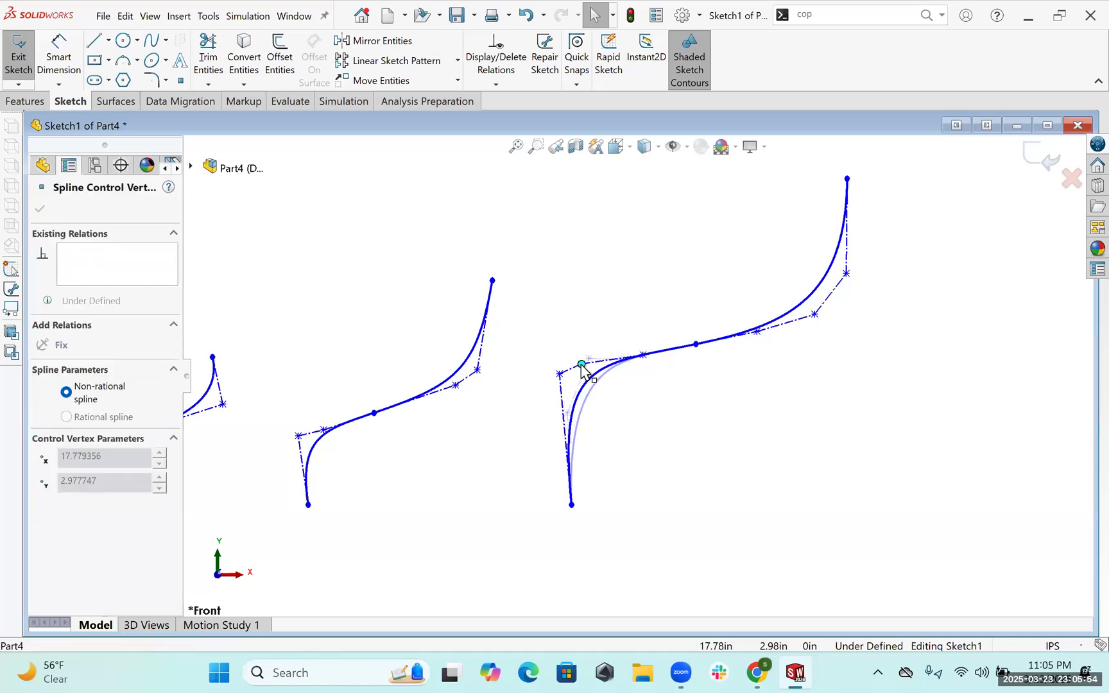
- Adjust the upper spline's outer control vertices and shift the lower spline's control vertex above its base point inward
scroll(792, 358, "up", 2)
scroll(693, 379, "down", 2)
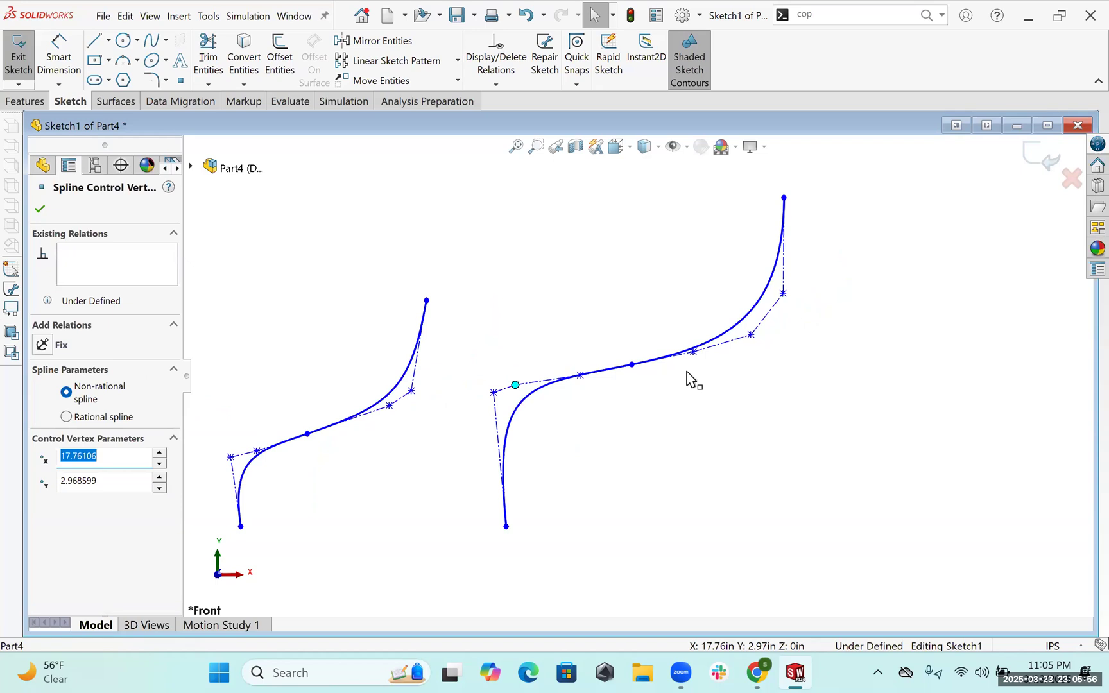
left_click(756, 342)
left_click_drag(751, 335, 781, 288)
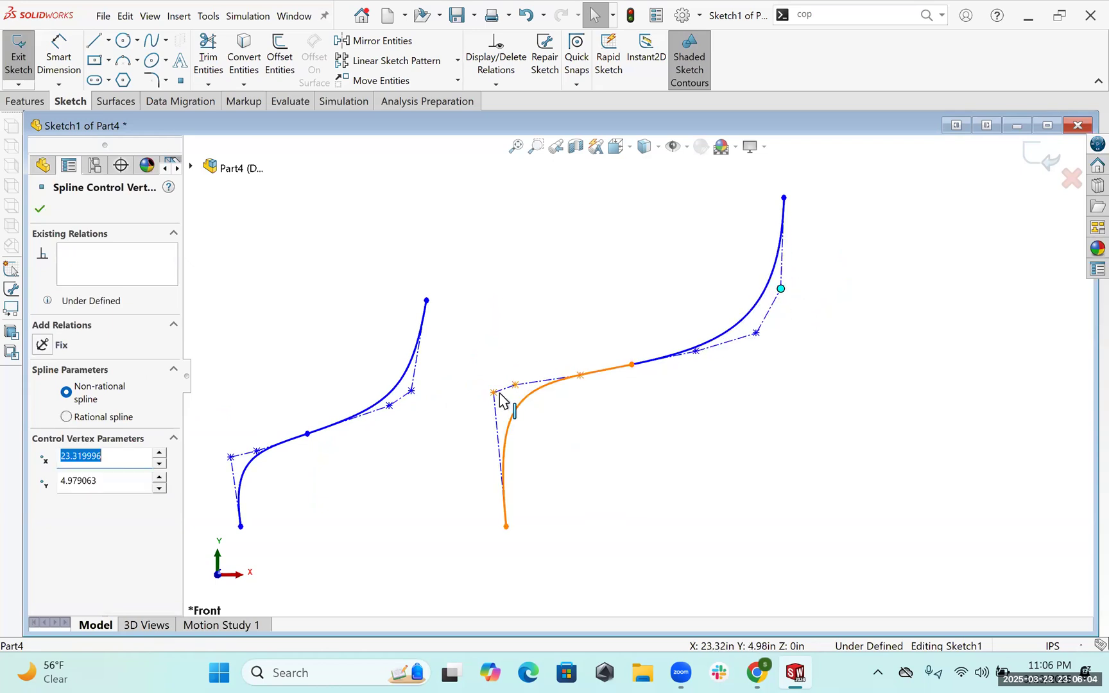
left_click_drag(494, 392, 513, 399)
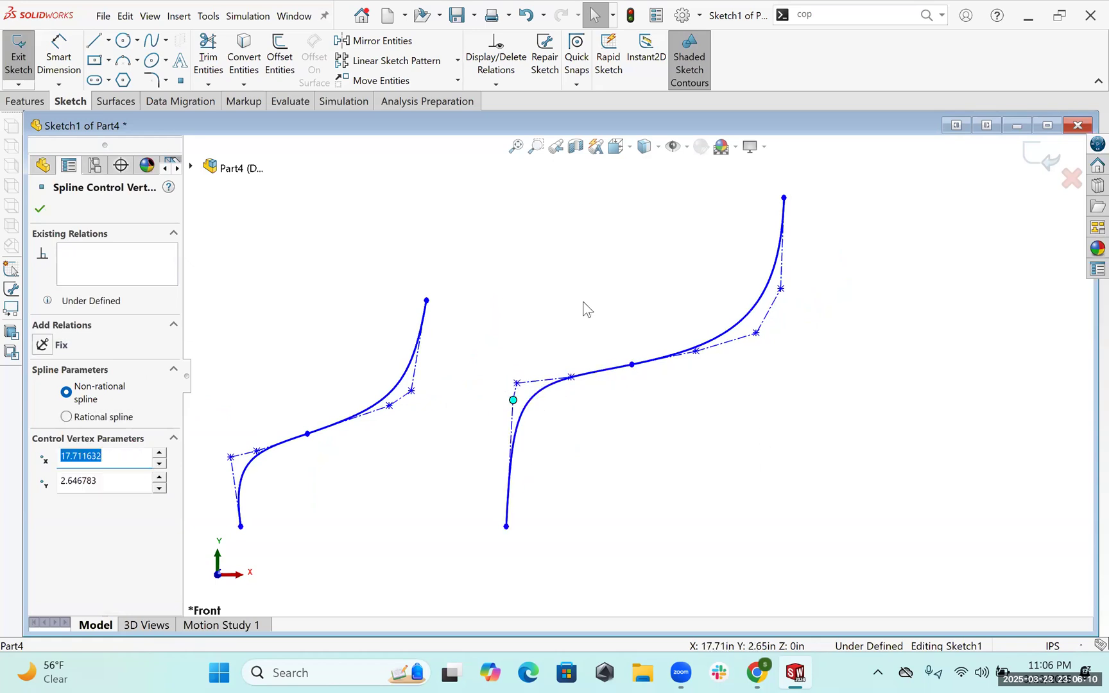
- Display the control polygon of the lower spline in the second dimensioned profile
scroll(711, 353, "up", 3)
scroll(437, 469, "up", 1)
scroll(441, 411, "down", 6)
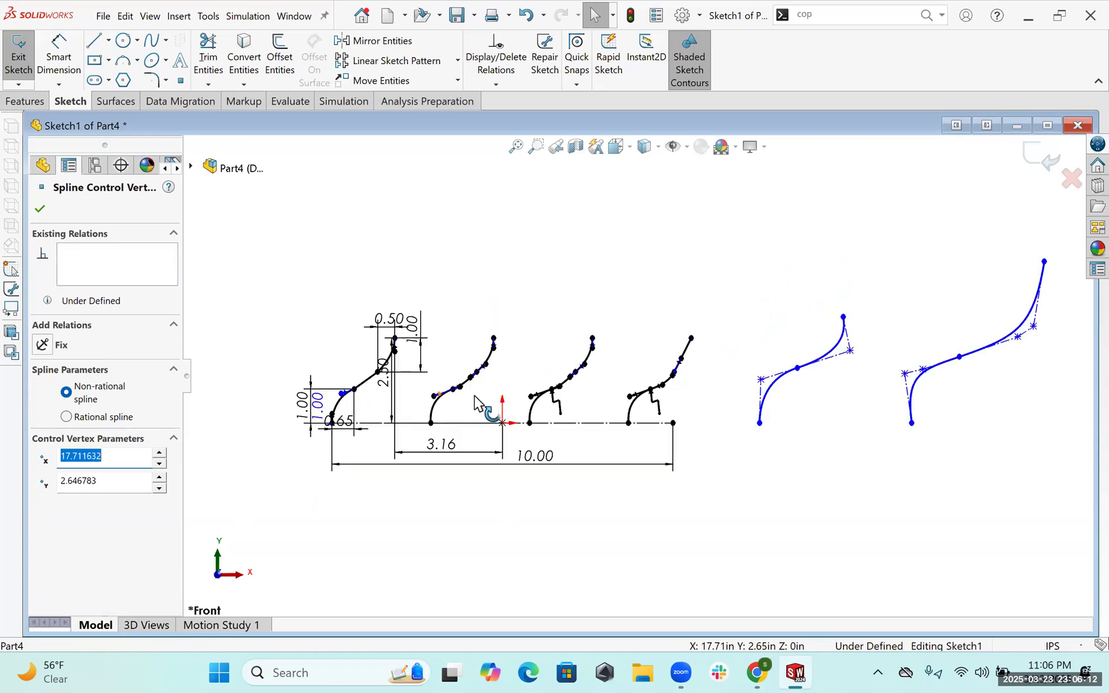
left_click(443, 400)
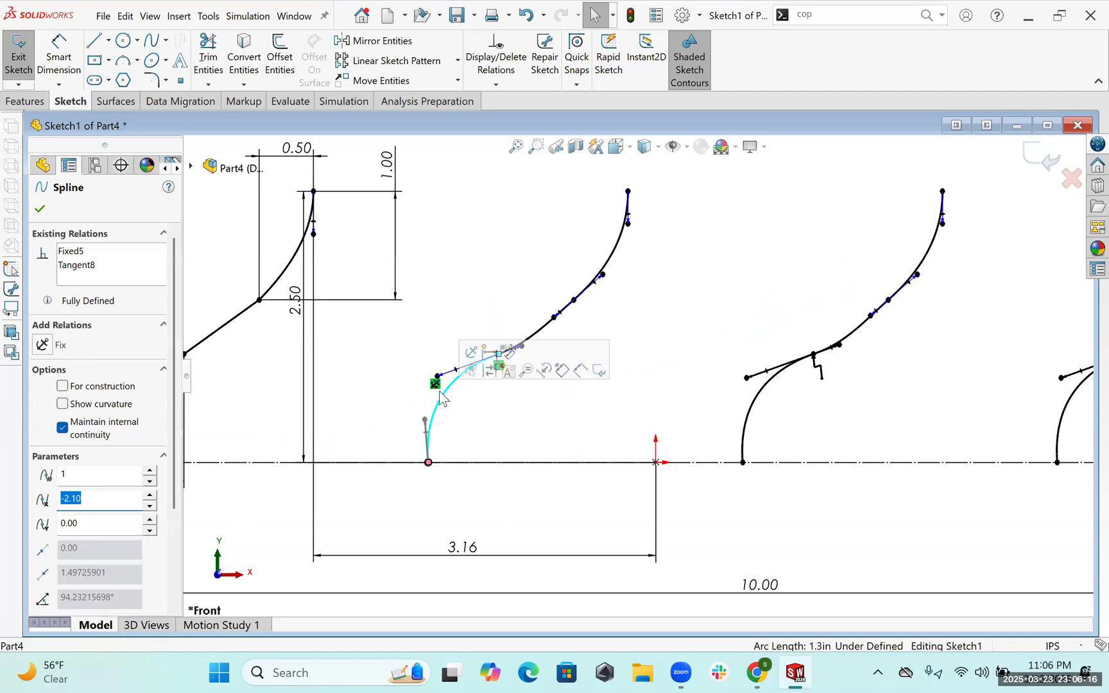
right_click(421, 379)
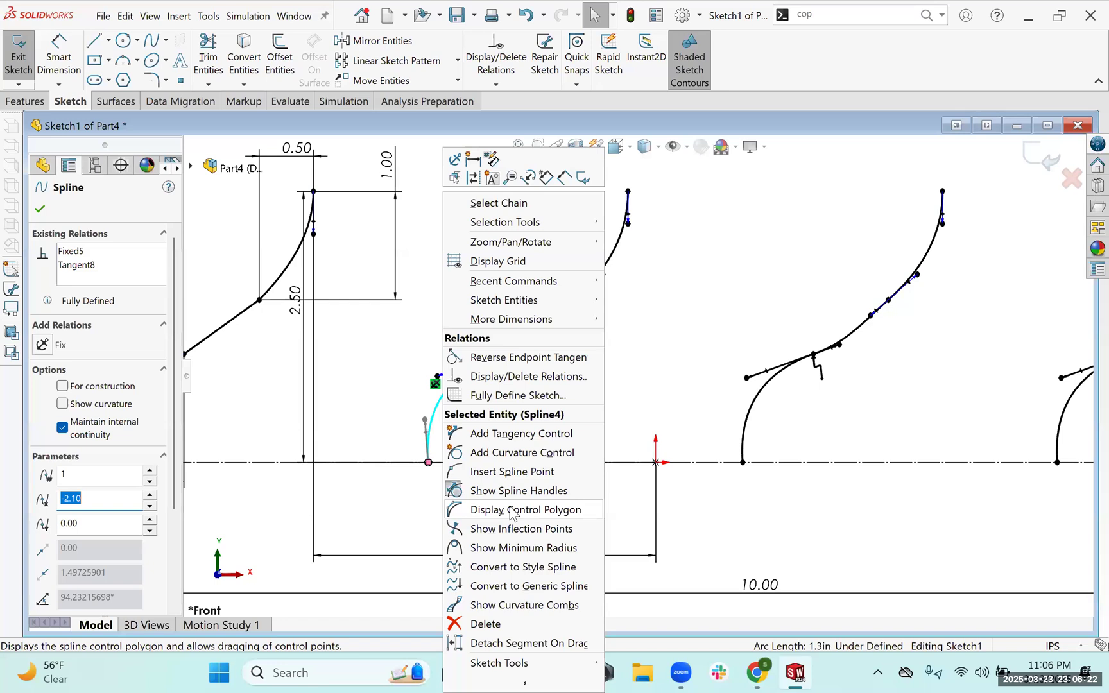
left_click(432, 457)
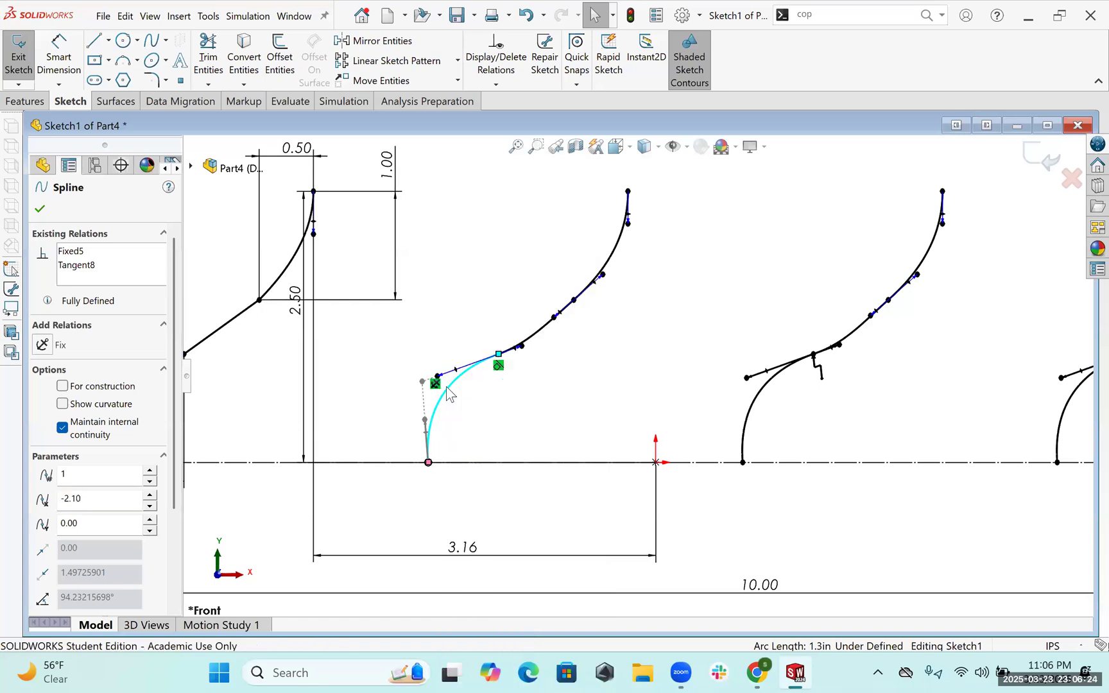
- Show curvature combs on the upper spline of the first dimensioned profile
left_click(450, 390)
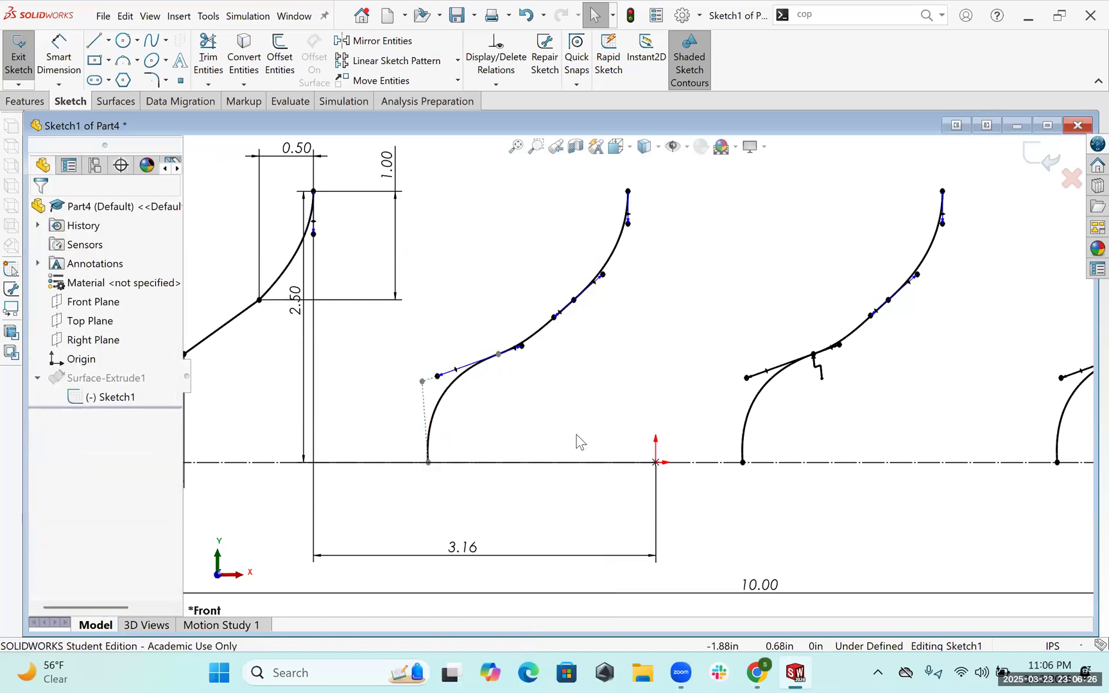
key("f")
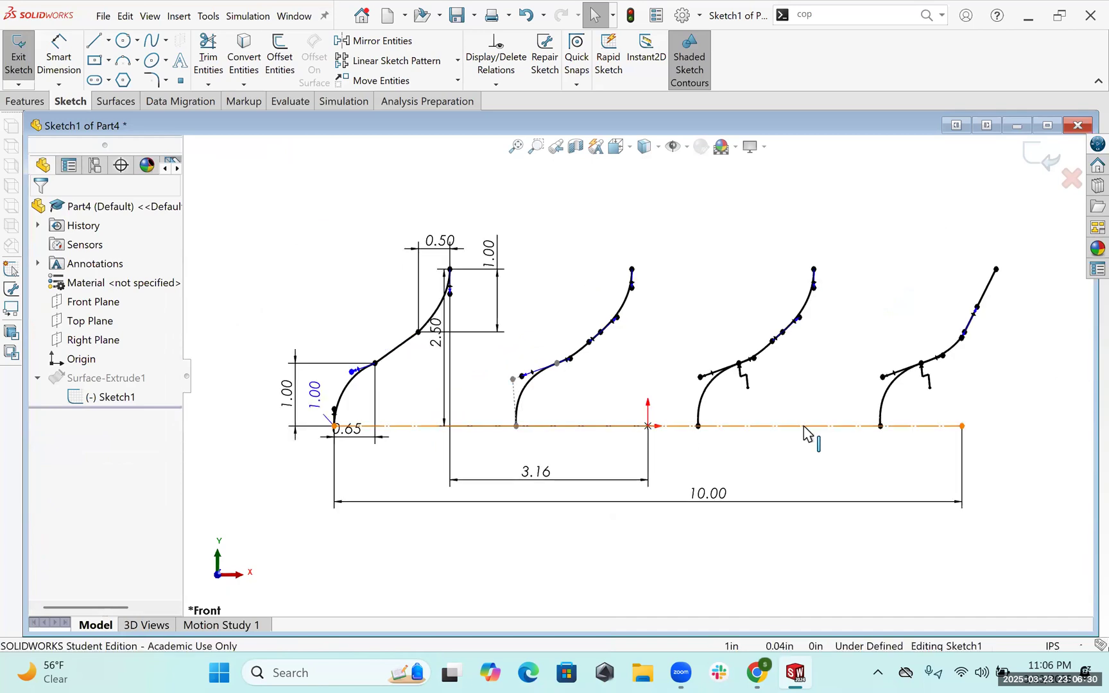
scroll(748, 423, "up", 2)
scroll(690, 460, "up", 2)
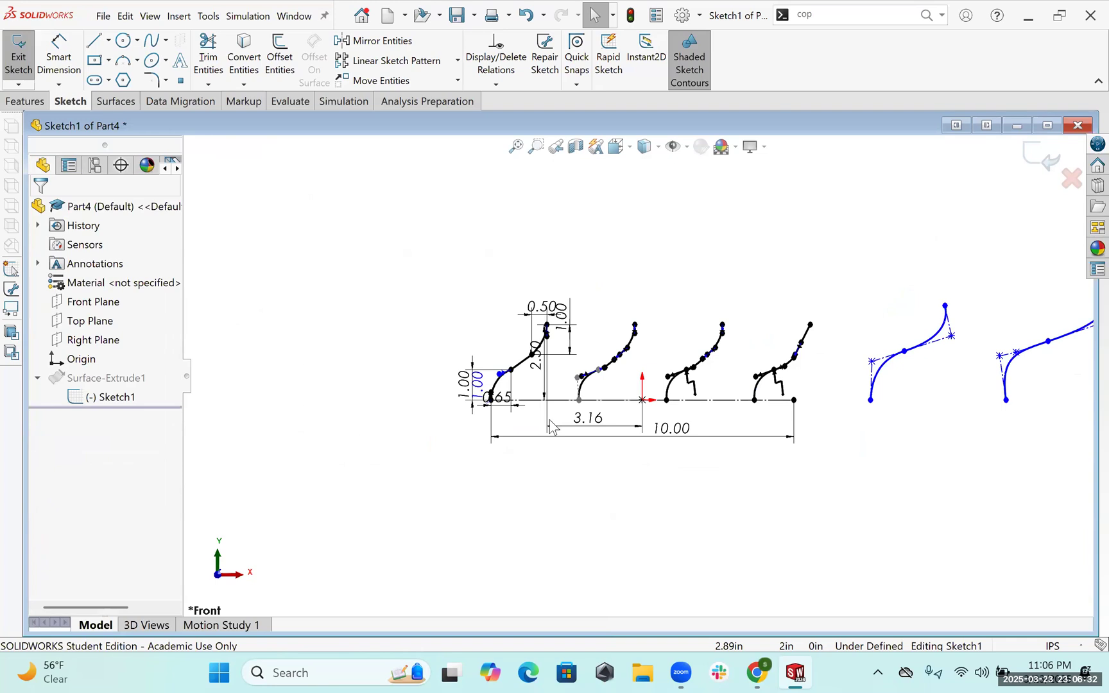
scroll(417, 435, "down", 4)
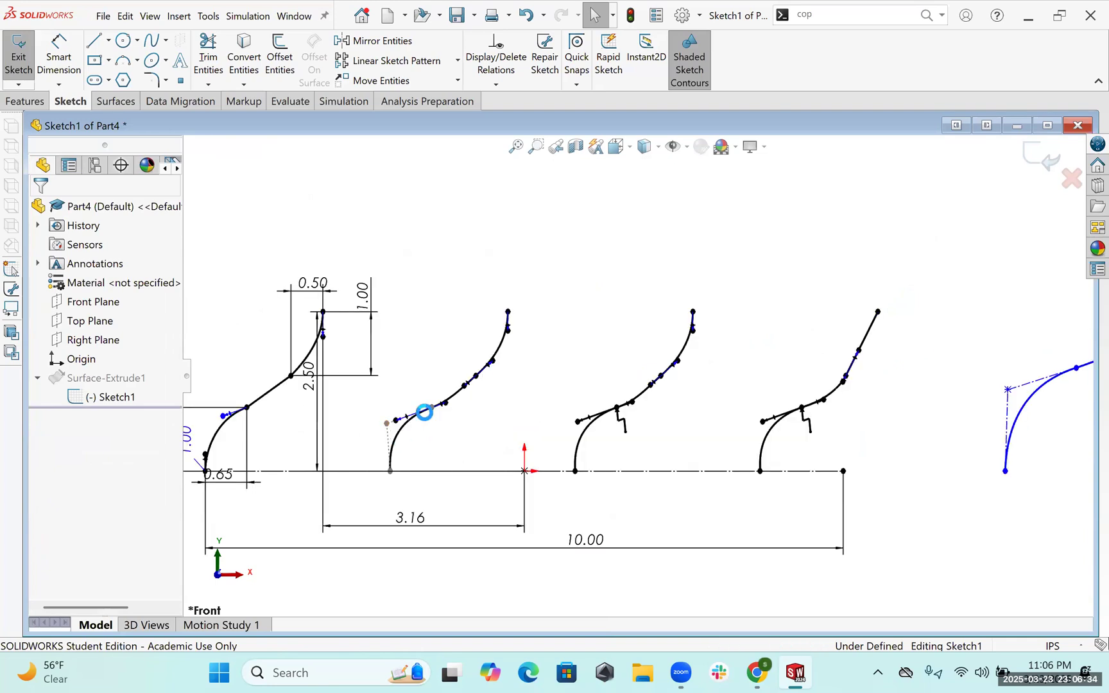
scroll(507, 414, "up", 2)
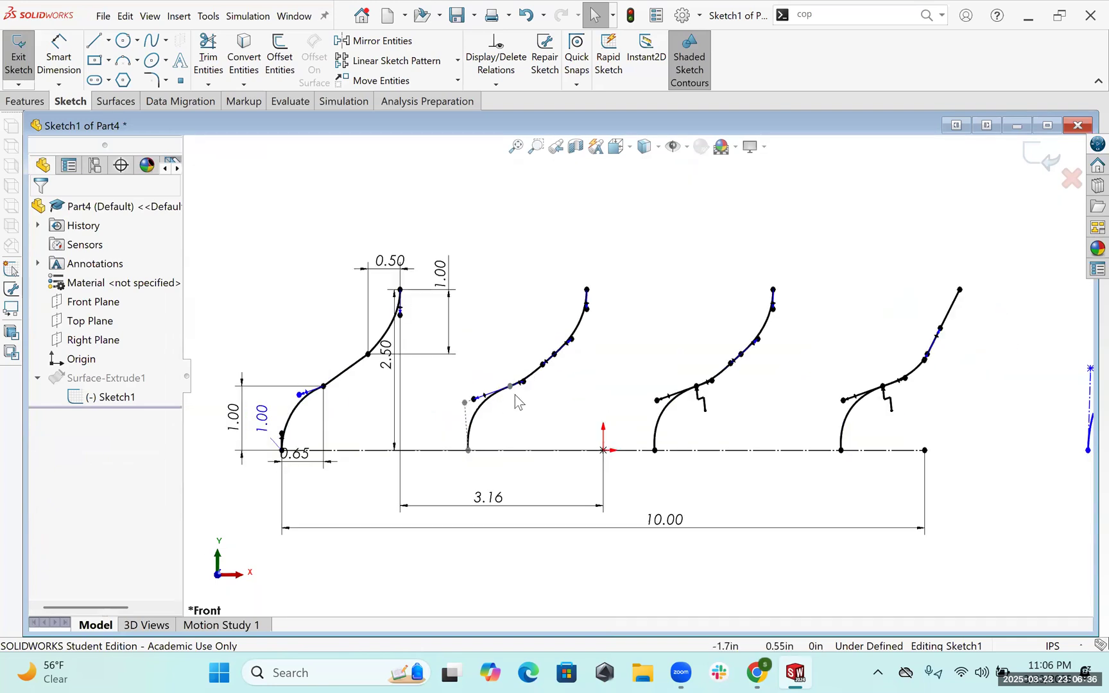
scroll(475, 404, "down", 4)
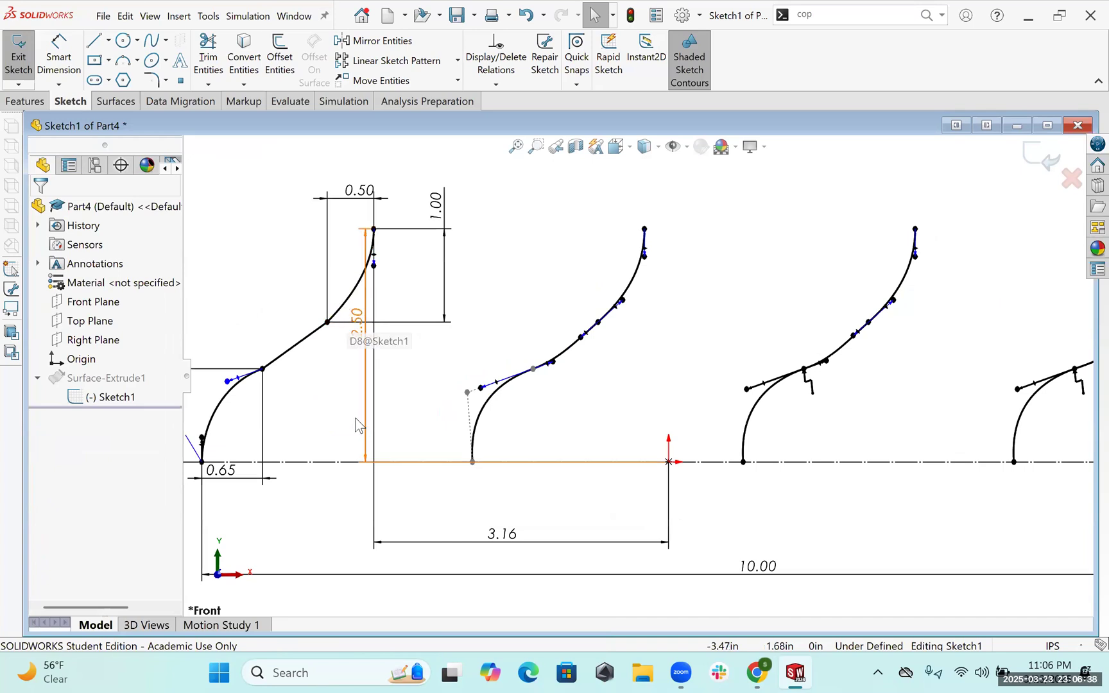
right_click(350, 287)
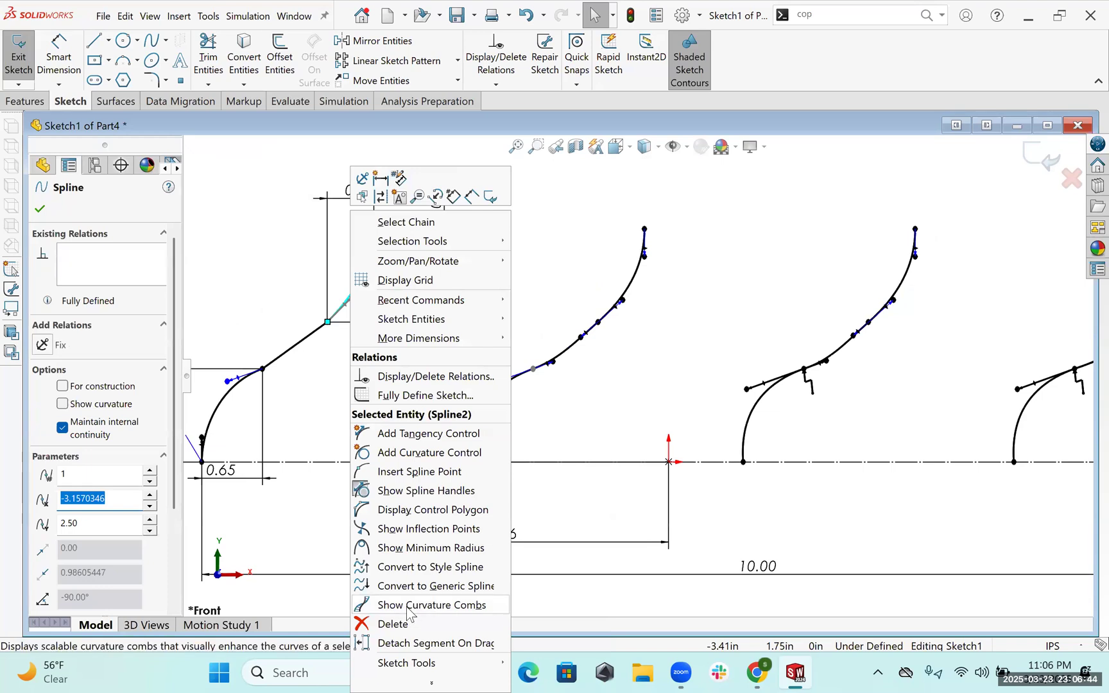
key("Return")
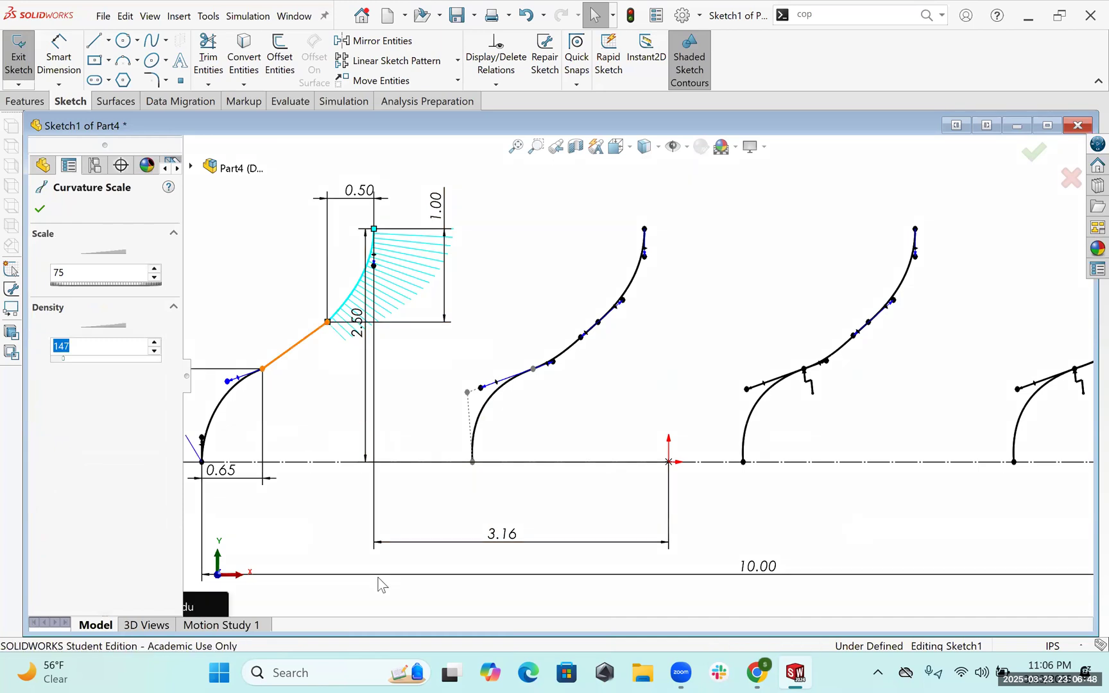
- Turn on curvature combs for the straight middle spline of the first profile
right_click(389, 614)
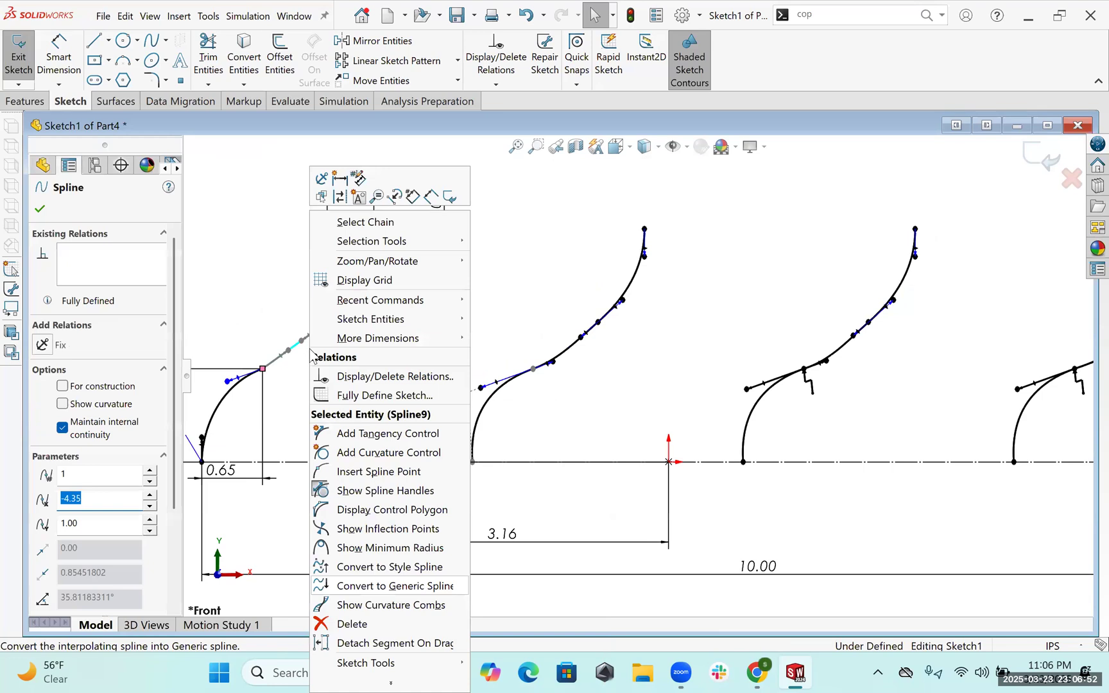
key("Down")
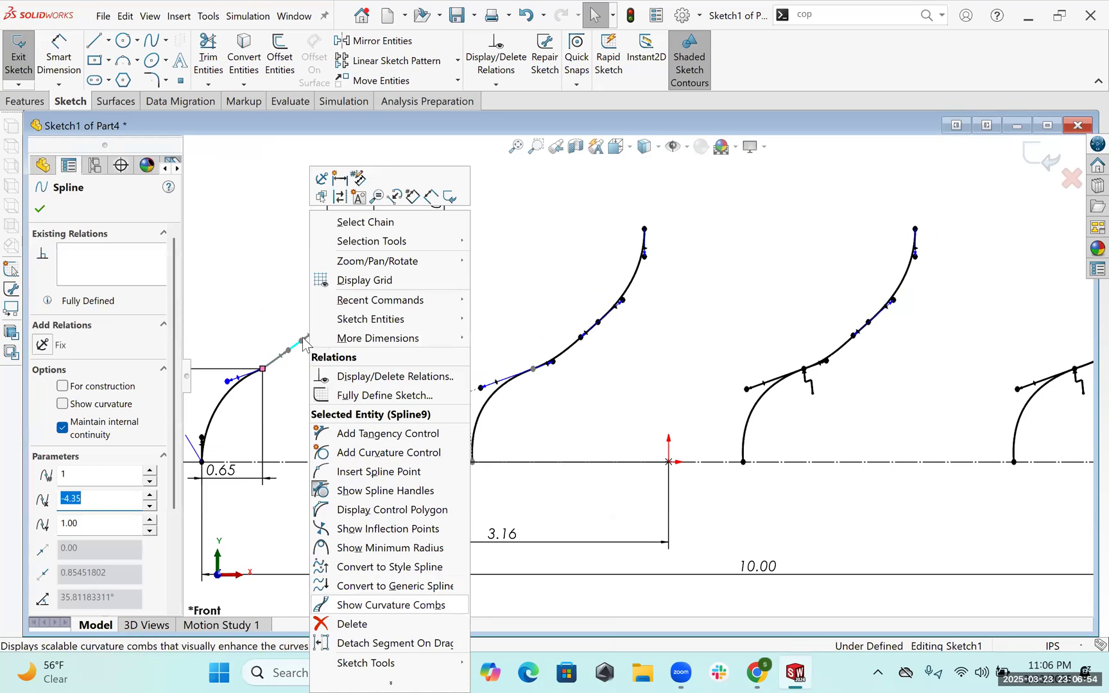
left_click(323, 605)
right_click(302, 337)
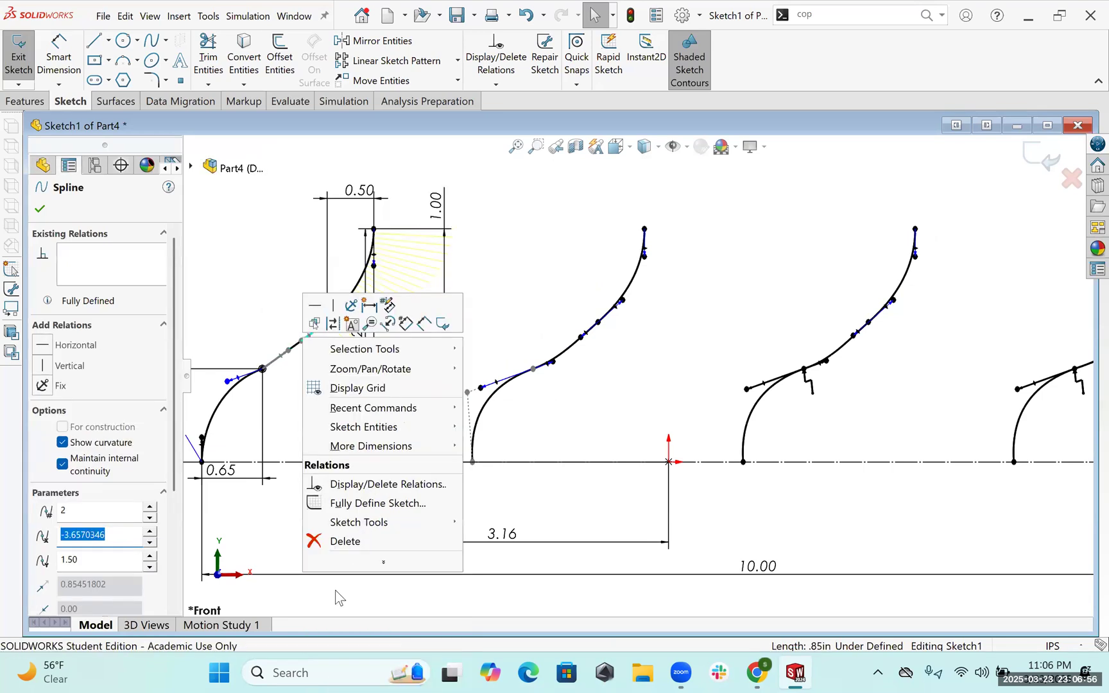
right_click(295, 396)
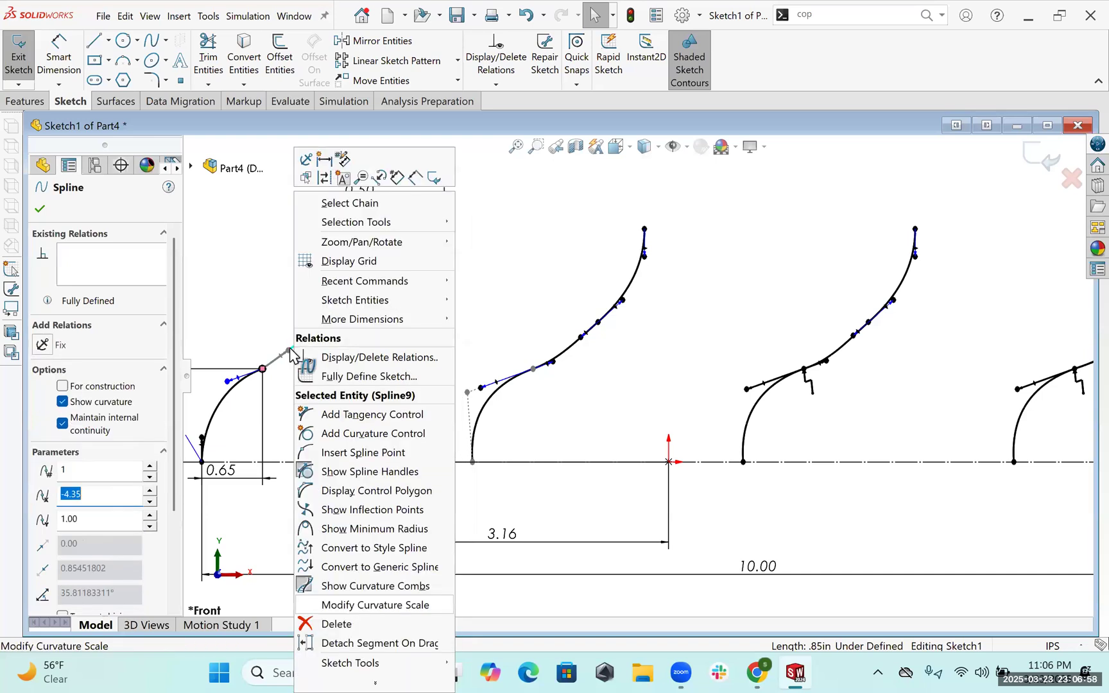
key("Escape")
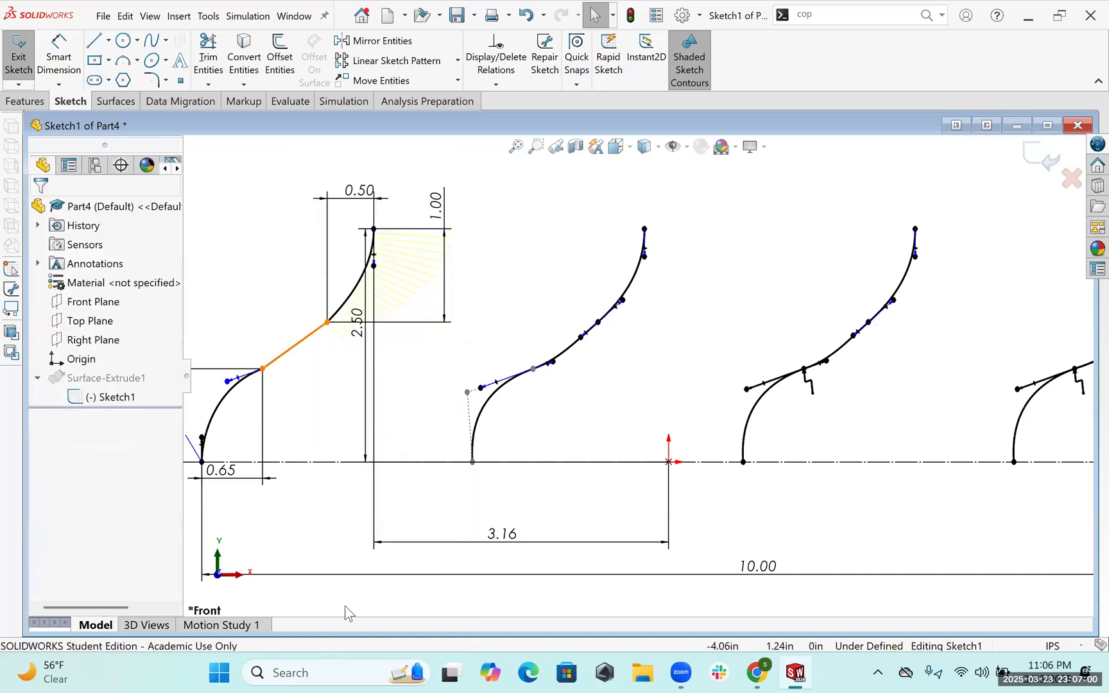
right_click(345, 436)
key("Escape")
- Bend the first profile's straight middle spline by pulling the tangent handle at its upper end downward
scroll(645, 398, "up", 4)
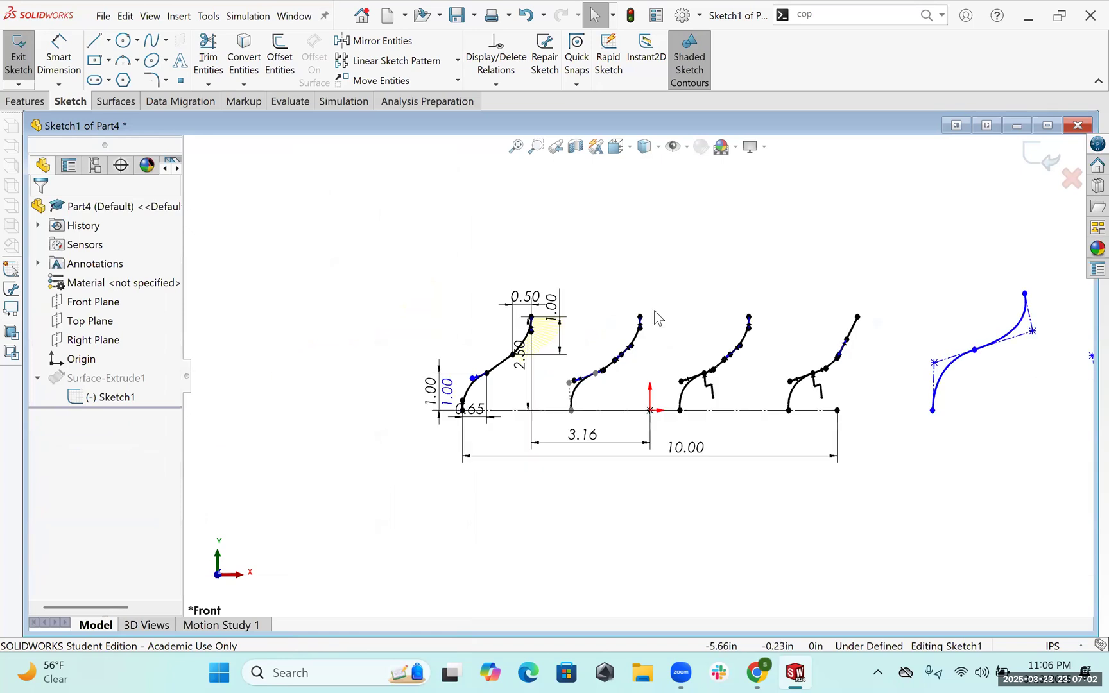
scroll(604, 382, "down", 4)
scroll(549, 512, "down", 4)
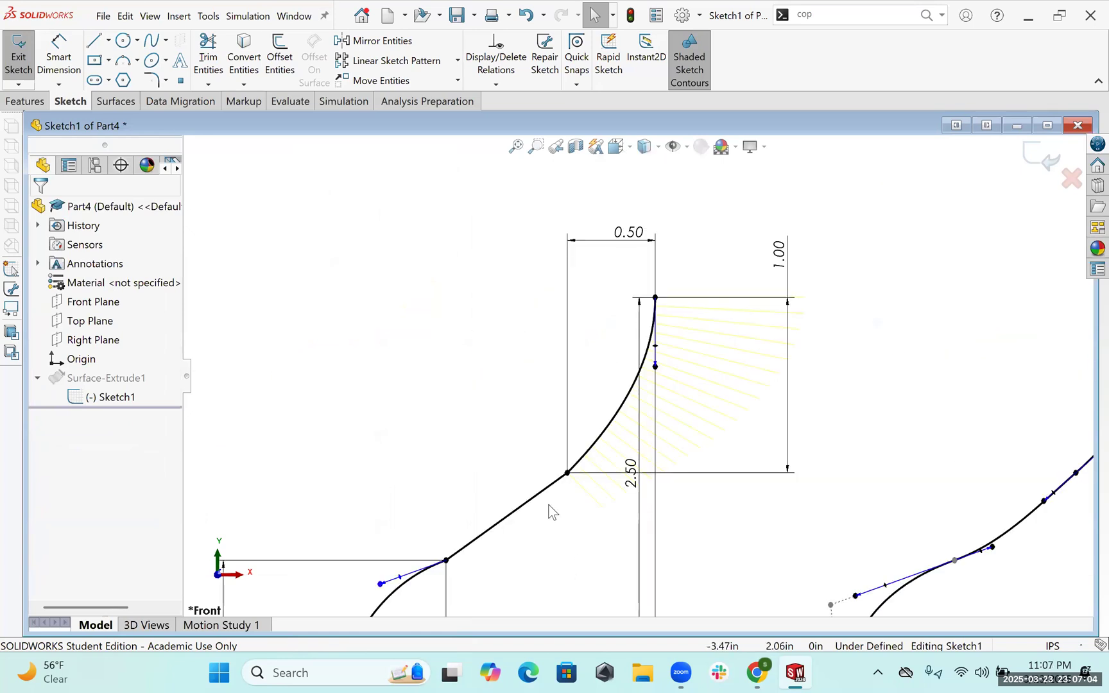
left_click(549, 502)
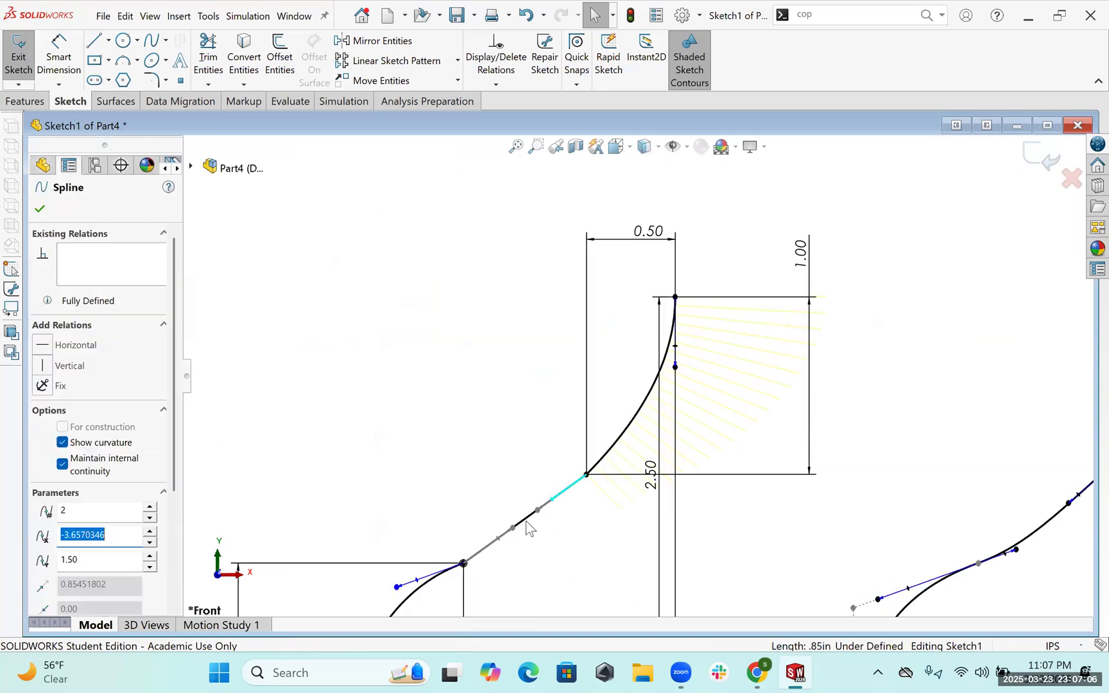
right_click(526, 521)
left_click(526, 520)
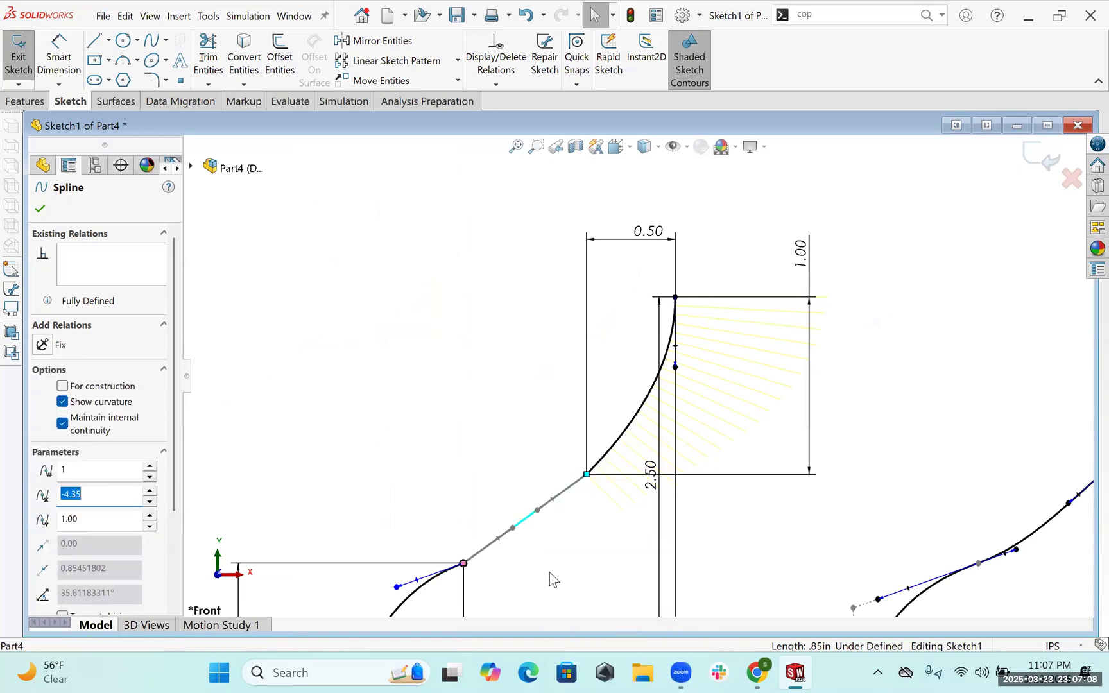
right_click(538, 590)
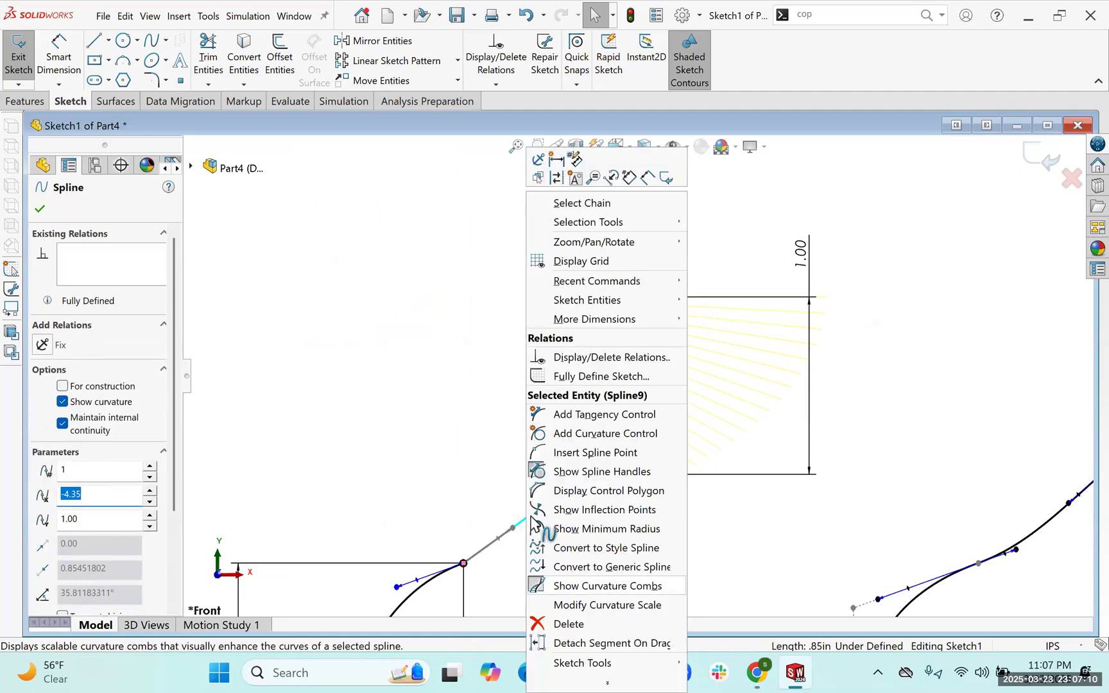
left_click(541, 509)
mouse_move(565, 520)
left_mouse_down()
mouse_move(590, 569)
mouse_move(554, 536)
left_mouse_up()
key("Escape")
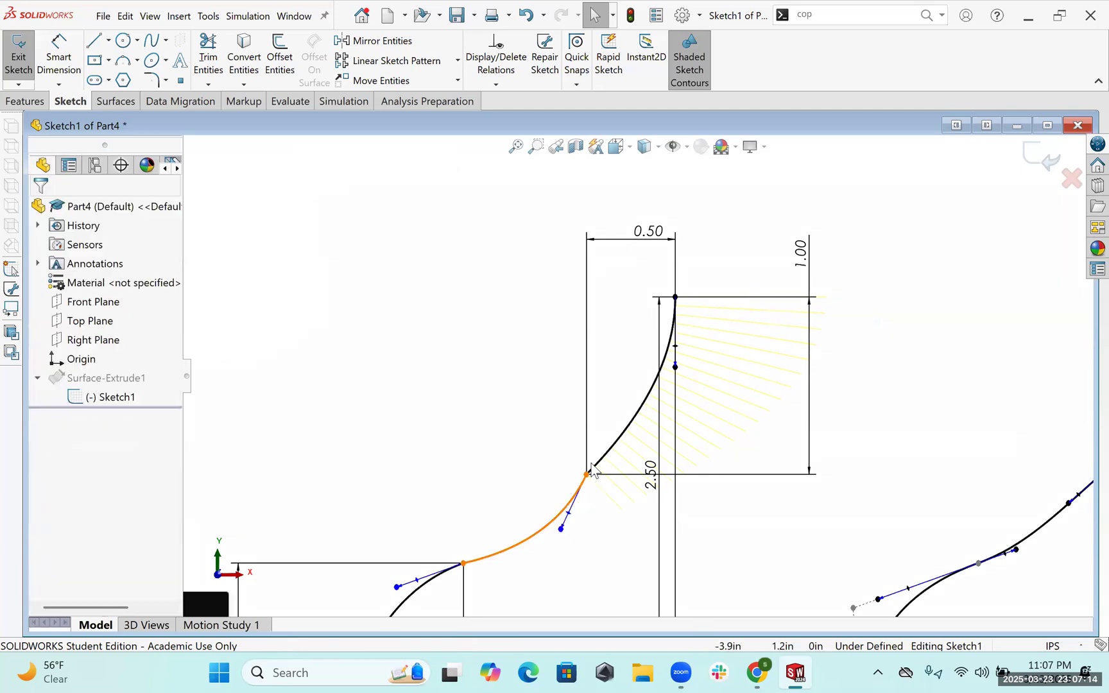
- Display curvature combs on the bent middle spline of the first profile
right_click(545, 528)
left_click(594, 612)
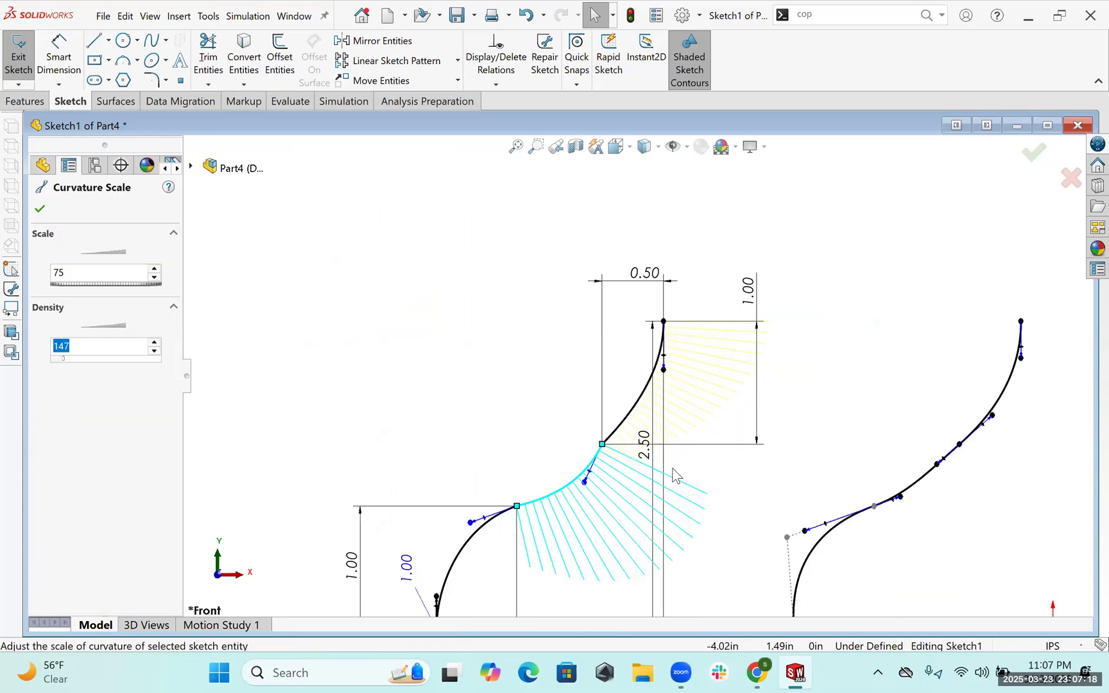
scroll(757, 481, "down", 1)
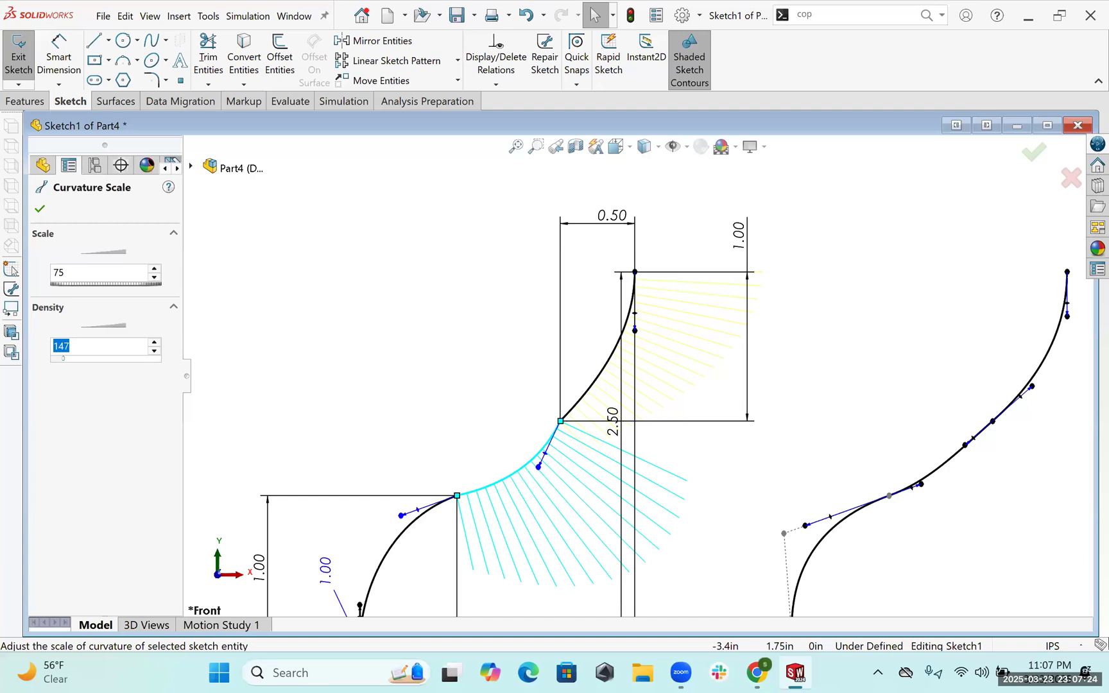
- Select the upper and middle splines of the first profile and compare their curvature combs at the shared joint
left_click(704, 383)
left_click(550, 444, "ctrl")
scroll(486, 401, "up", 4)
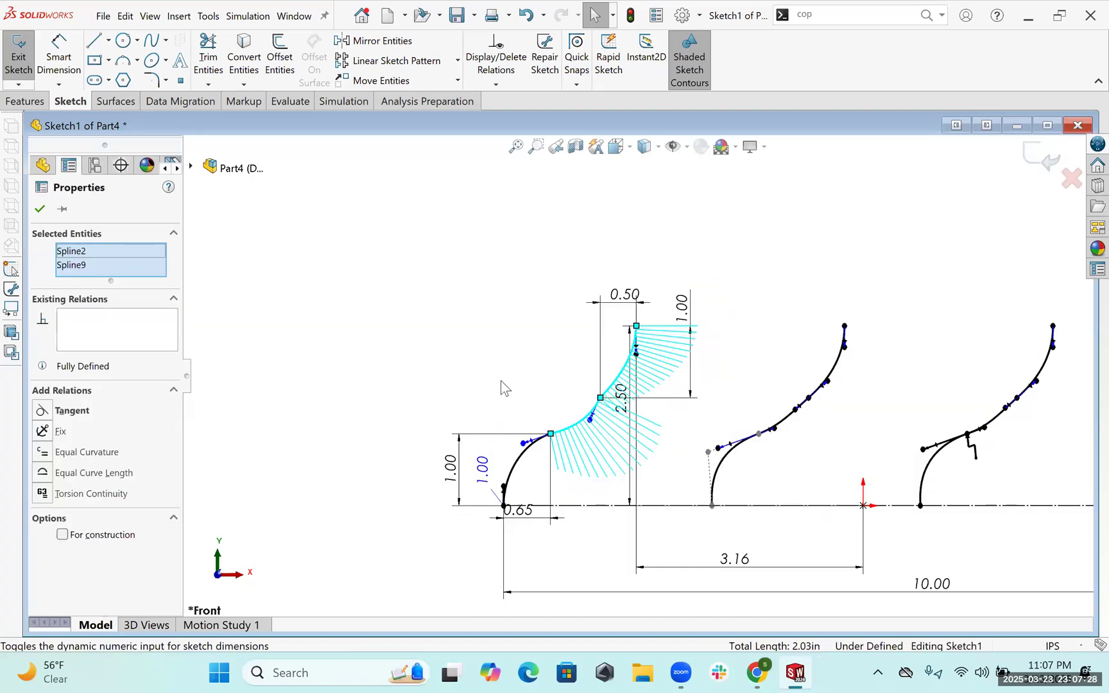
scroll(442, 433, "down", 3)
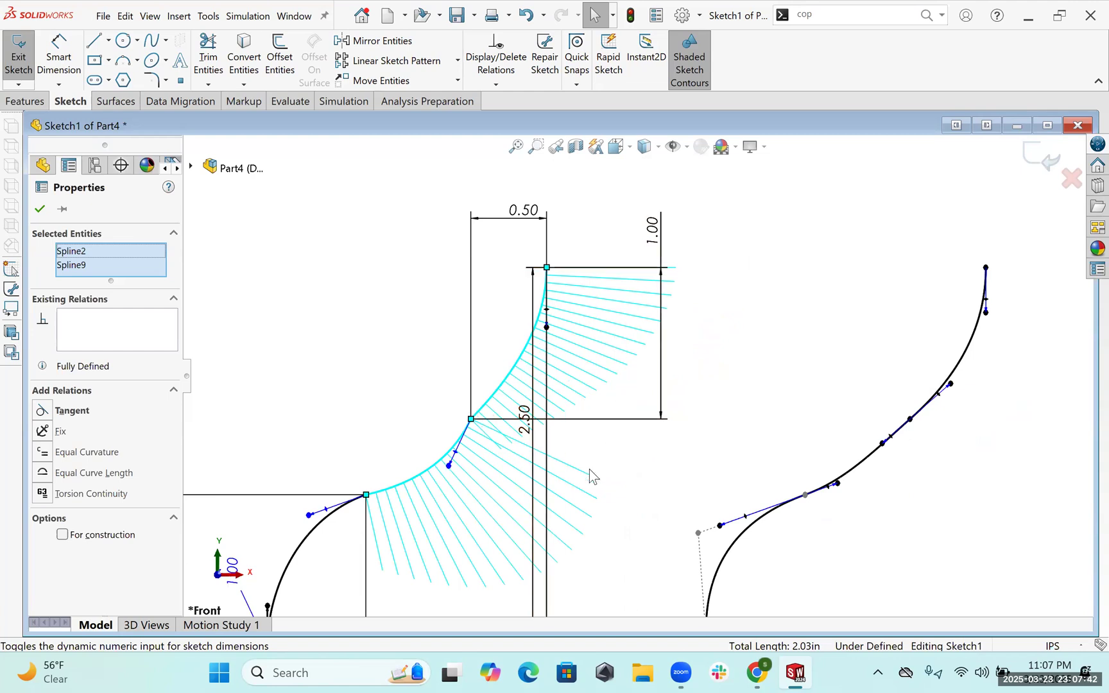
key("z")
key("shift+z")
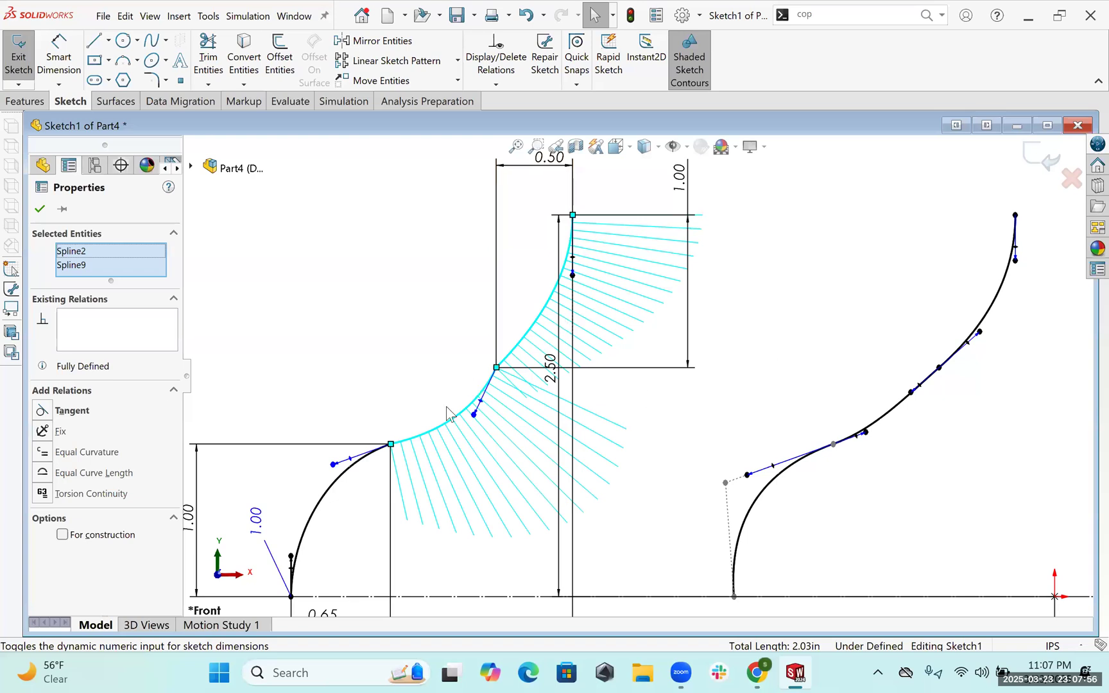
- Select the whole spline chain of the second profile and show curvature combs on all three splines
scroll(296, 340, "up", 3)
scroll(334, 363, "down", 3)
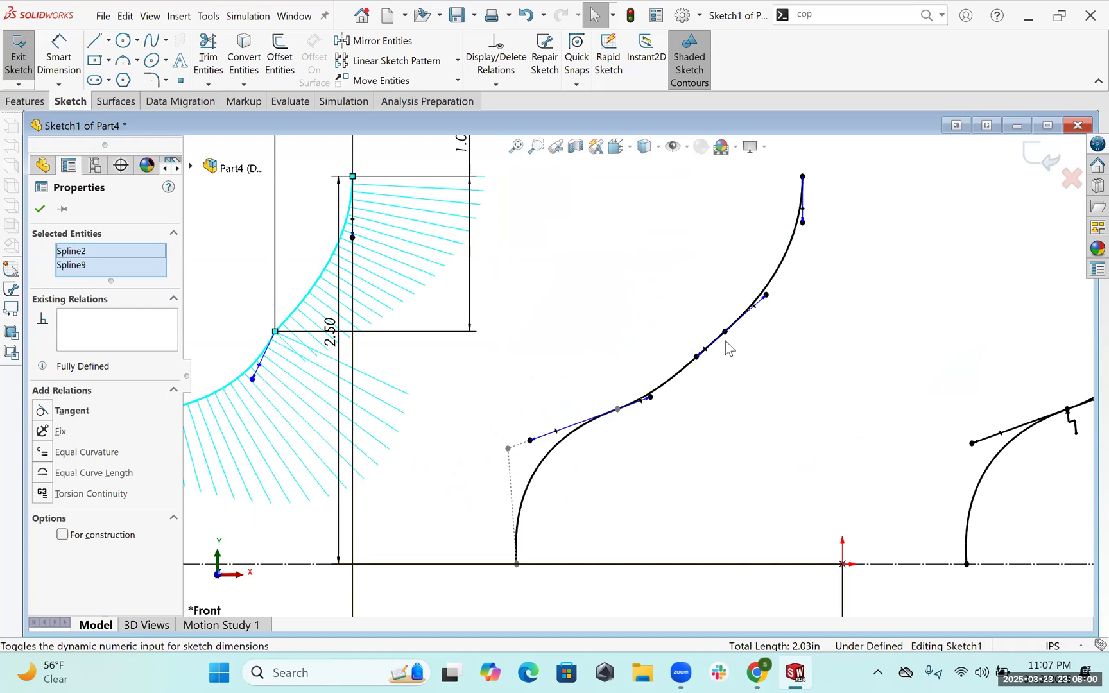
scroll(746, 282, "up", 3)
scroll(734, 282, "down", 3)
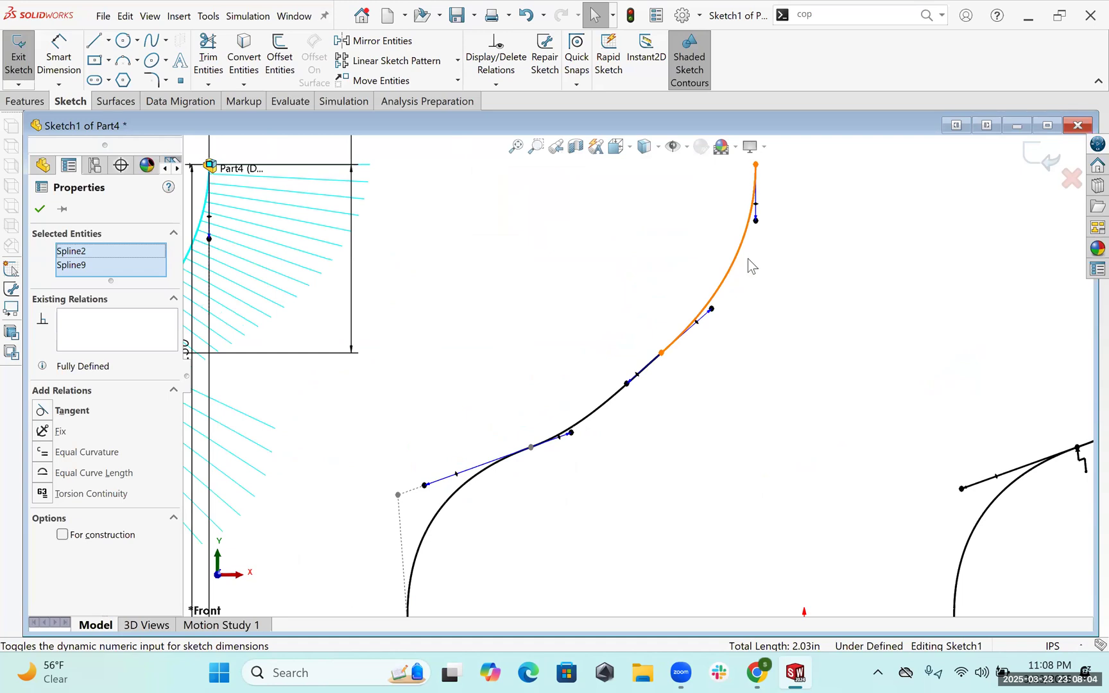
left_click(749, 262)
right_click(787, 200)
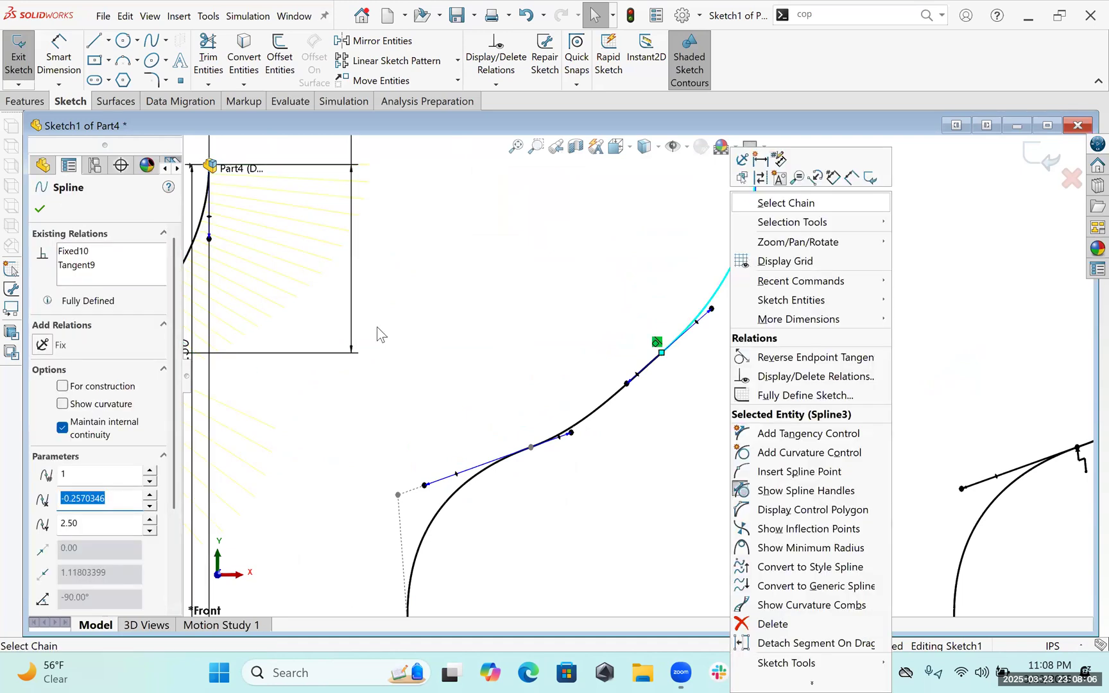
left_click(770, 202)
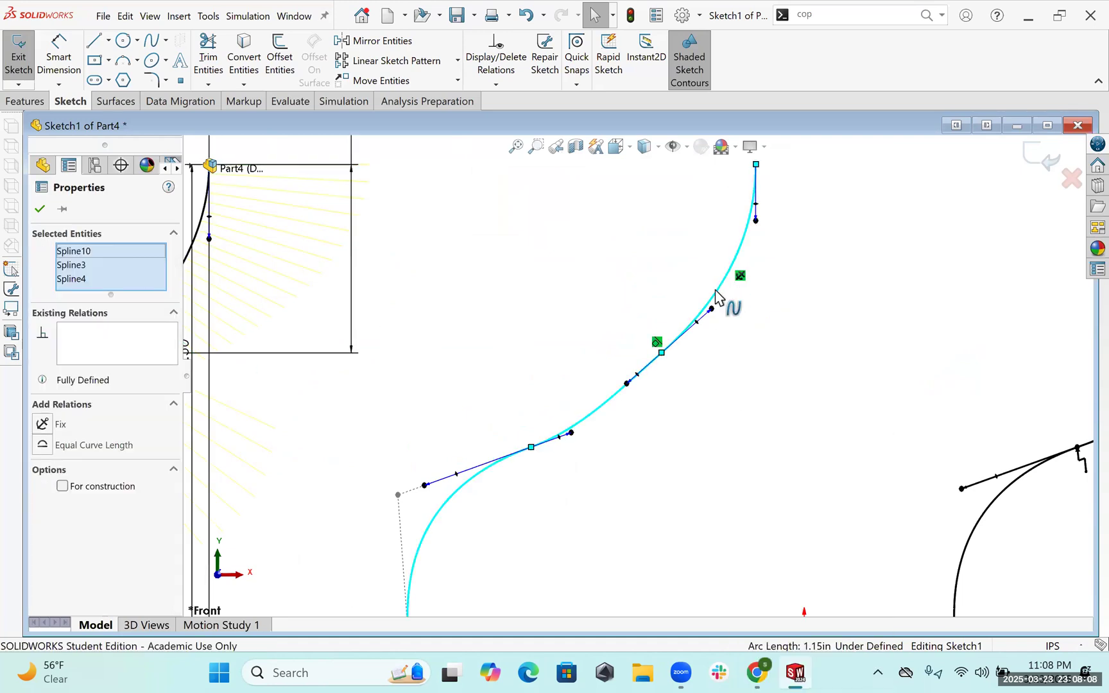
right_click(751, 616)
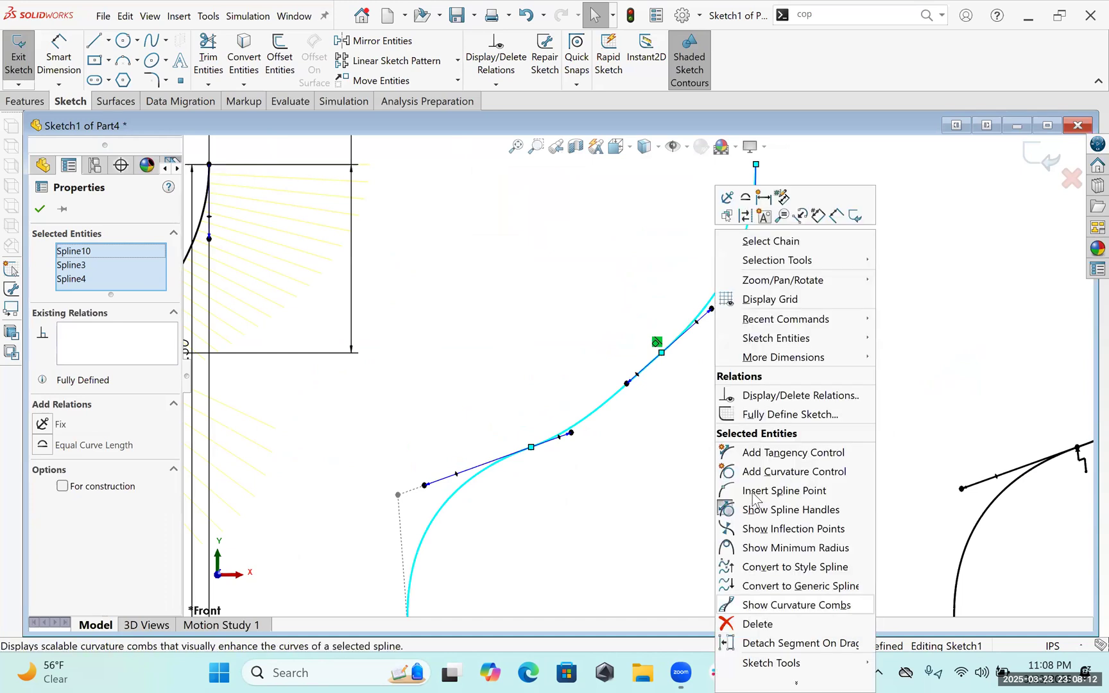
left_click(795, 605)
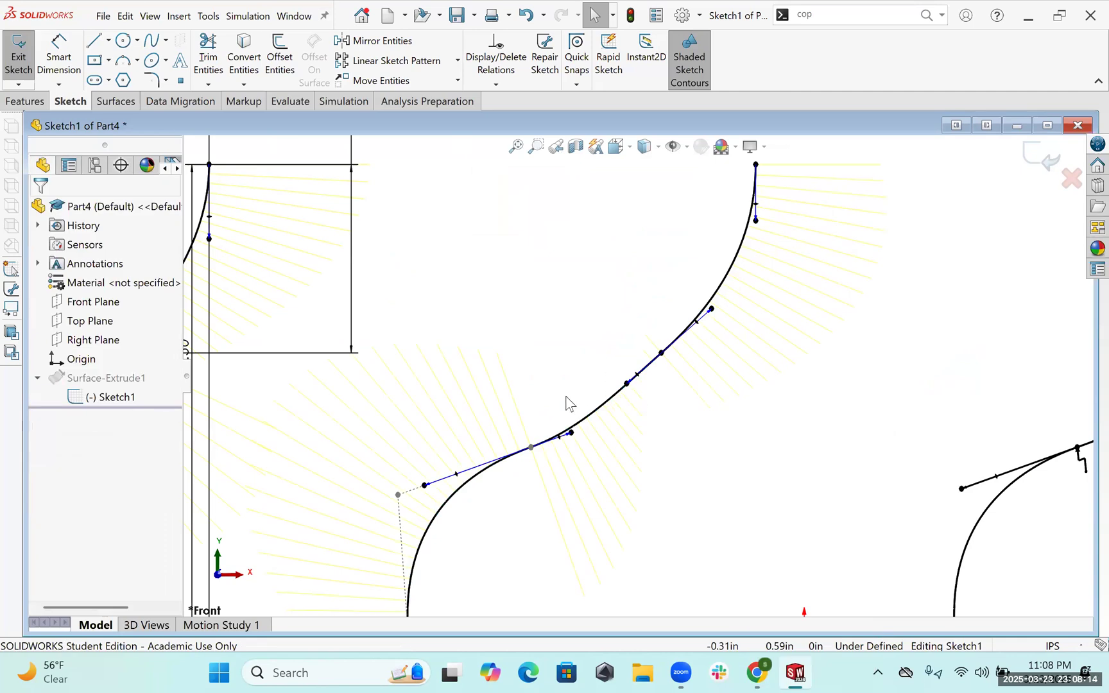
- Select the middle and upper splines of the second profile and examine their curvature combs and handles at the tangent joint
scroll(688, 279, "up", 1)
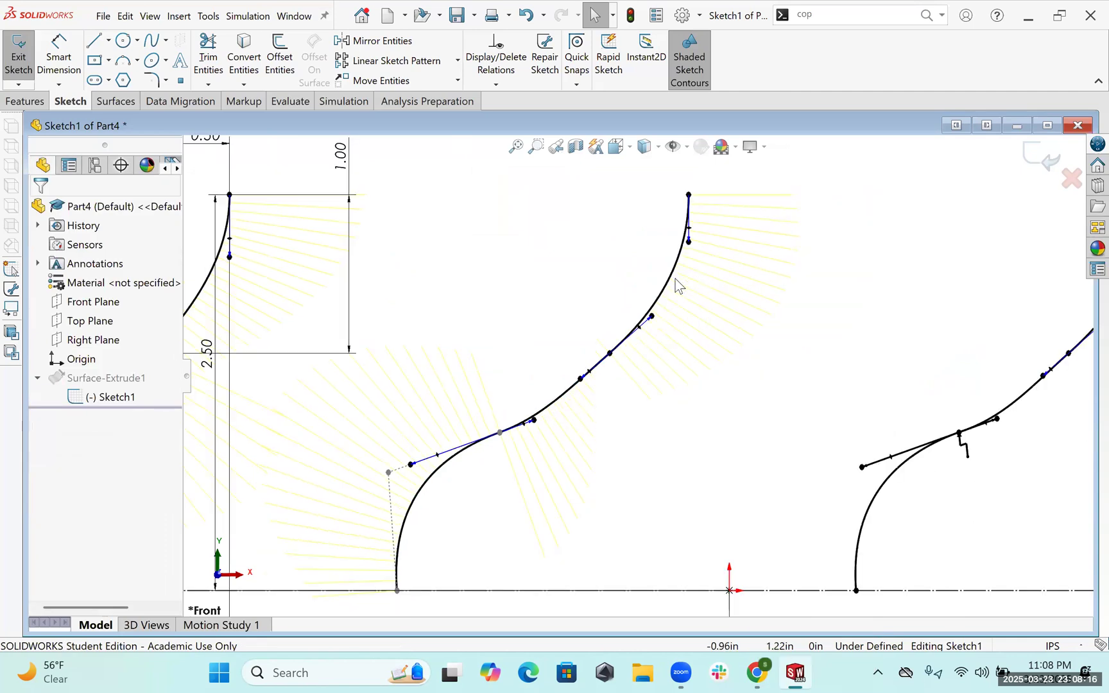
left_click(558, 398)
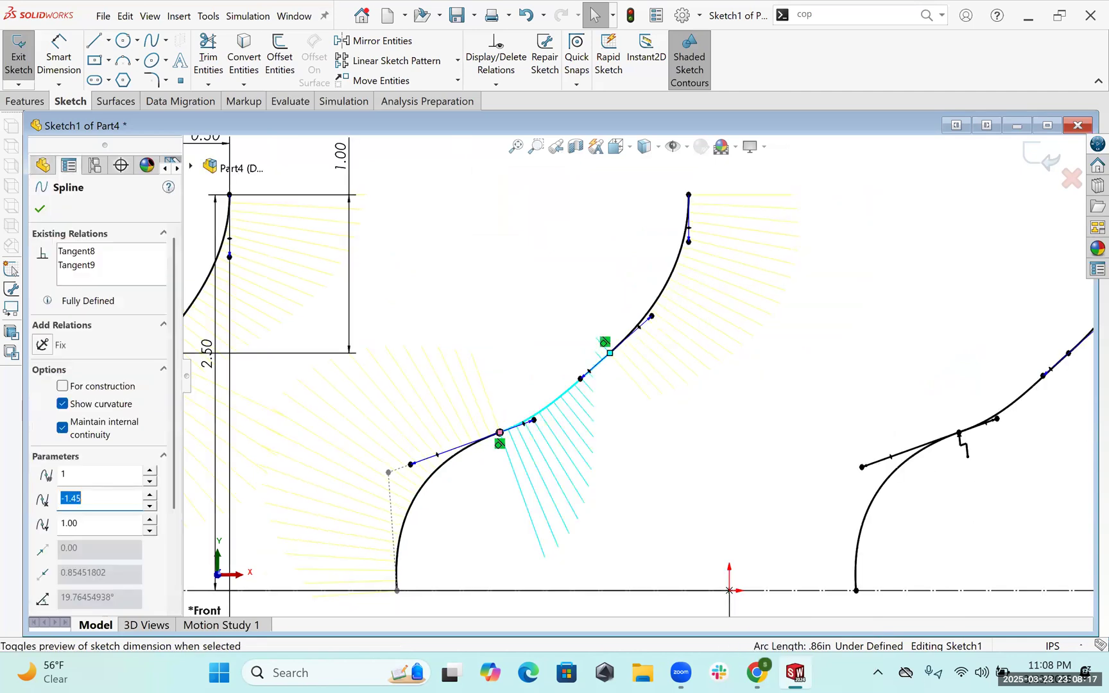
left_click(606, 350, "ctrl")
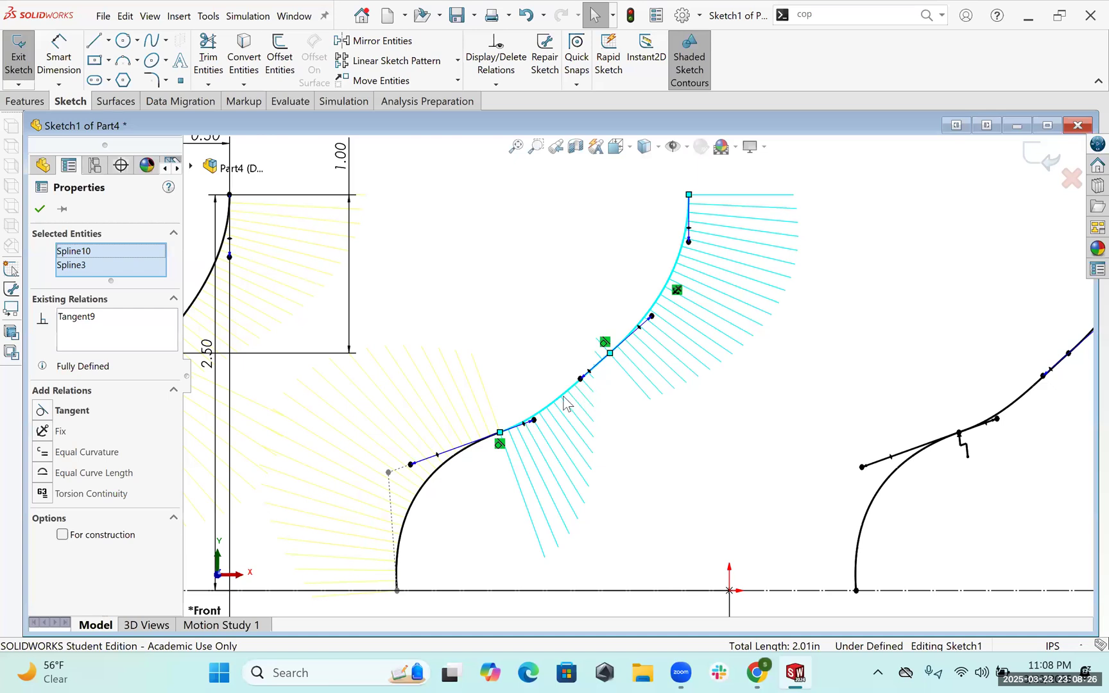
left_click(581, 381)
left_click_drag(639, 330, 621, 358)
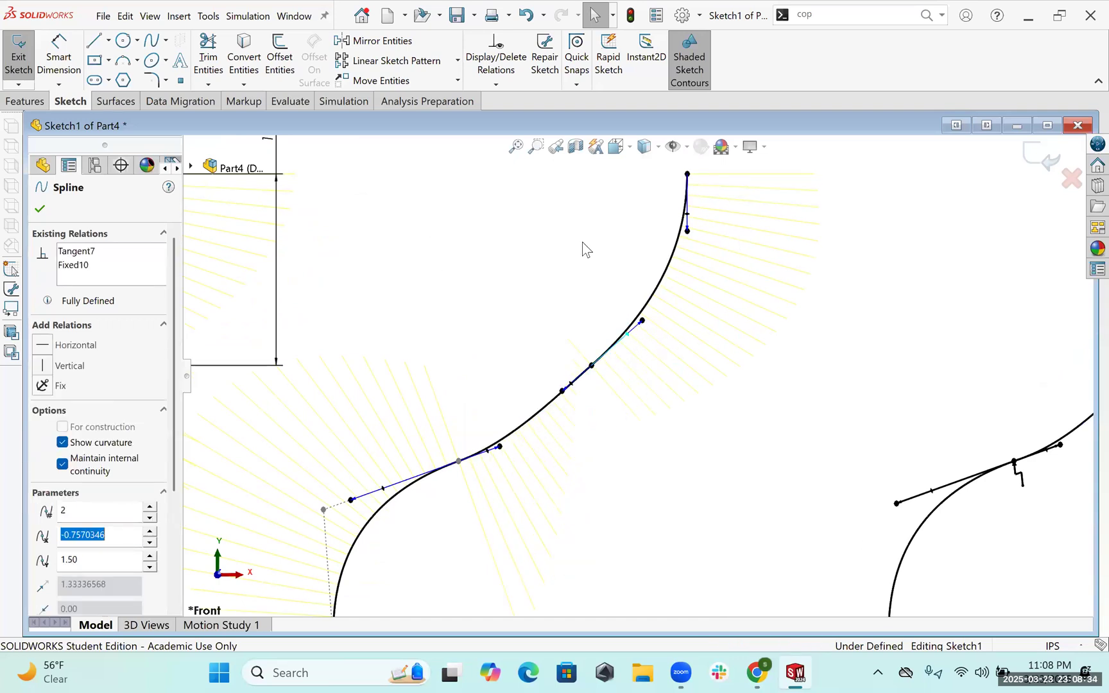
scroll(641, 360, "up", 3)
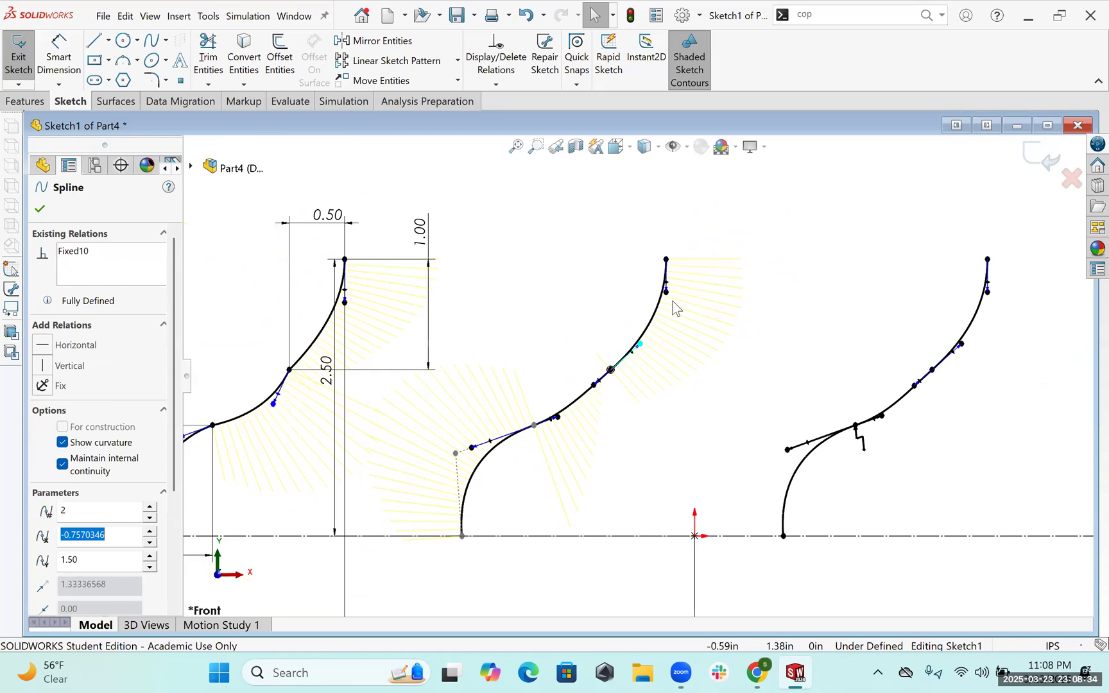
- Sketch a two-point spline above the second profile from about (-0.87, 3.32) to (-0.32, 4.33) in
left_click(152, 42)
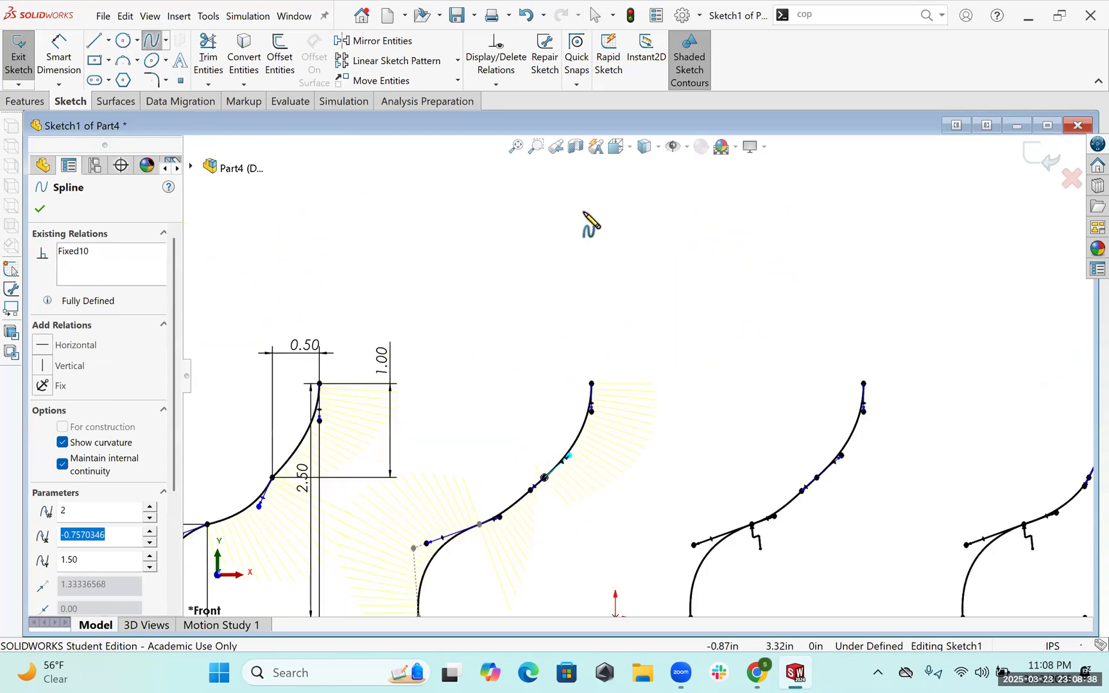
left_click(533, 306)
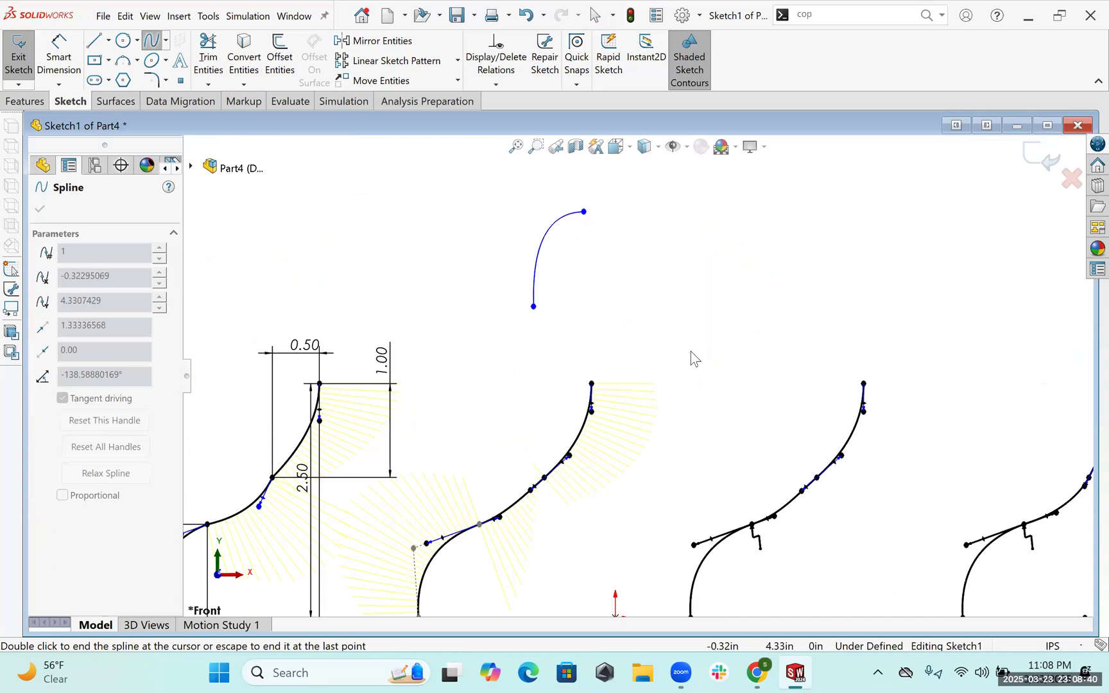
double_click(584, 211)
key("Escape")
scroll(790, 378, "up", 2)
scroll(790, 379, "down", 2)
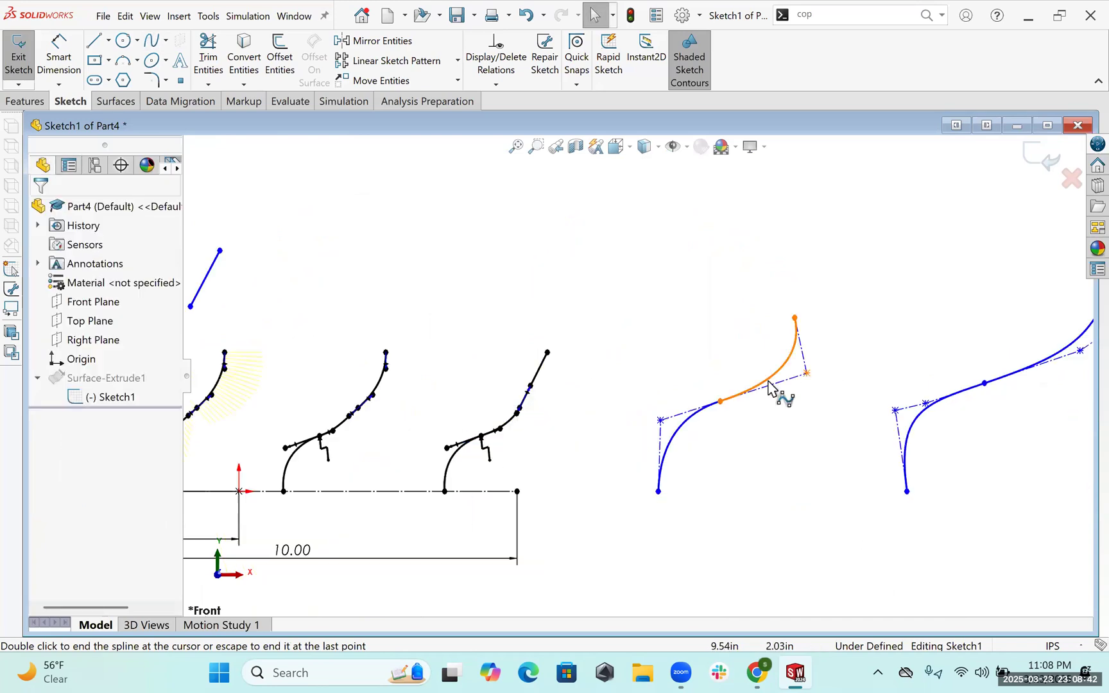
- Show curvature combs on both splines of the tangent style-spline pair, keeping the comb scale and density as proposed
left_click(680, 427)
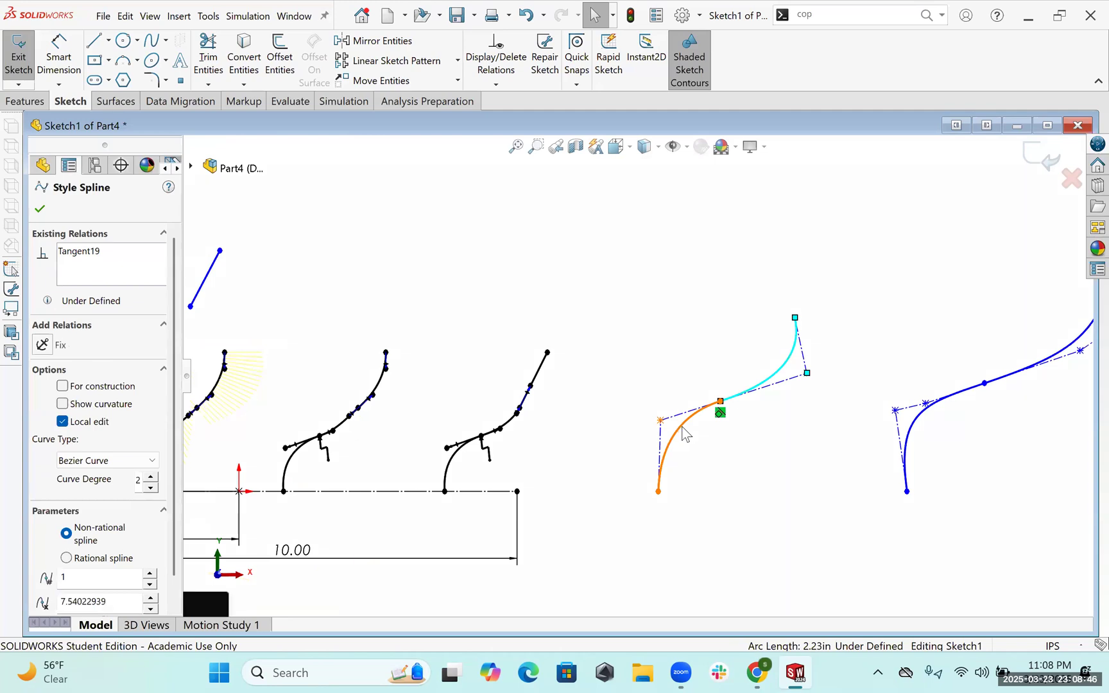
left_click(683, 427)
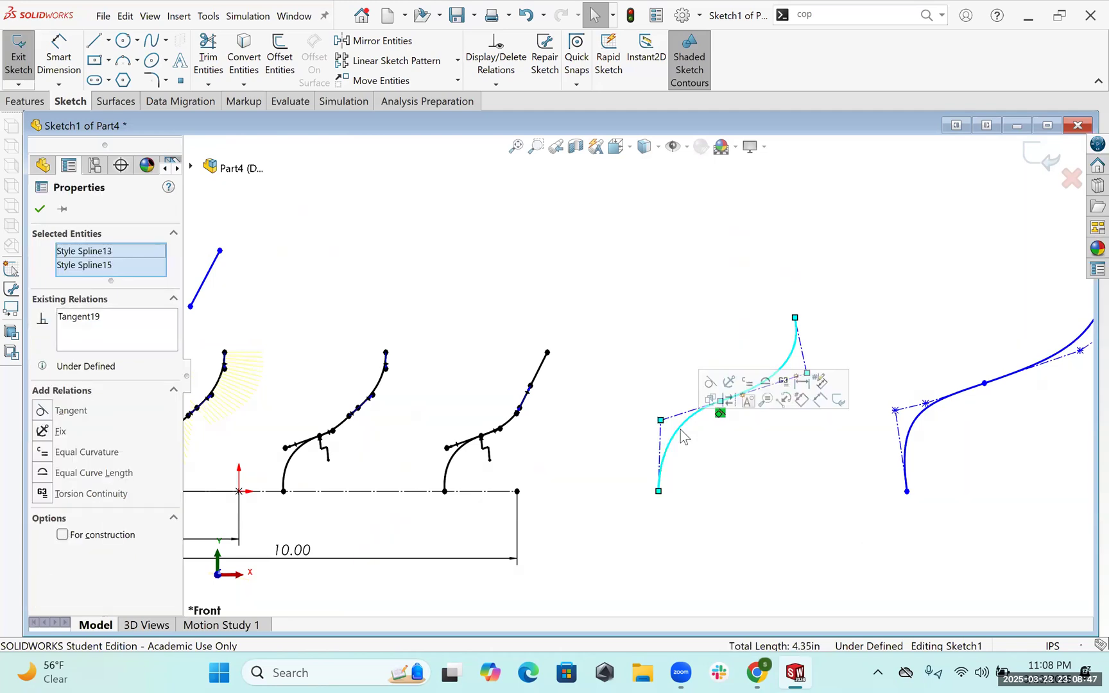
right_click(709, 616)
left_click(696, 613)
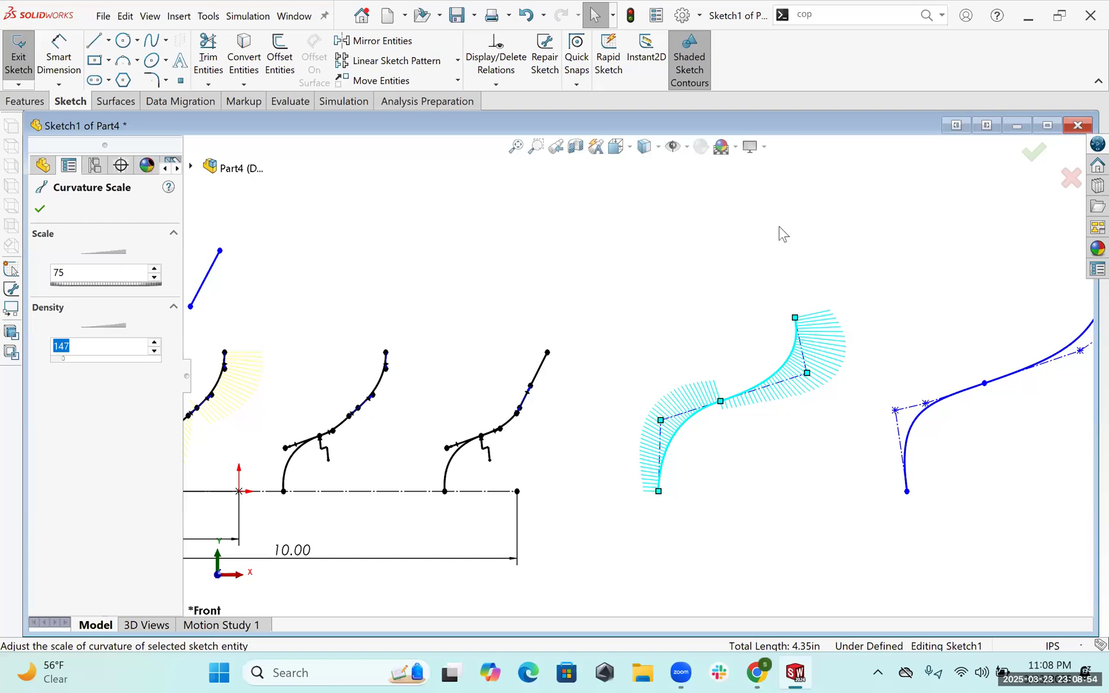
left_click(784, 425)
scroll(786, 429, "down", 3)
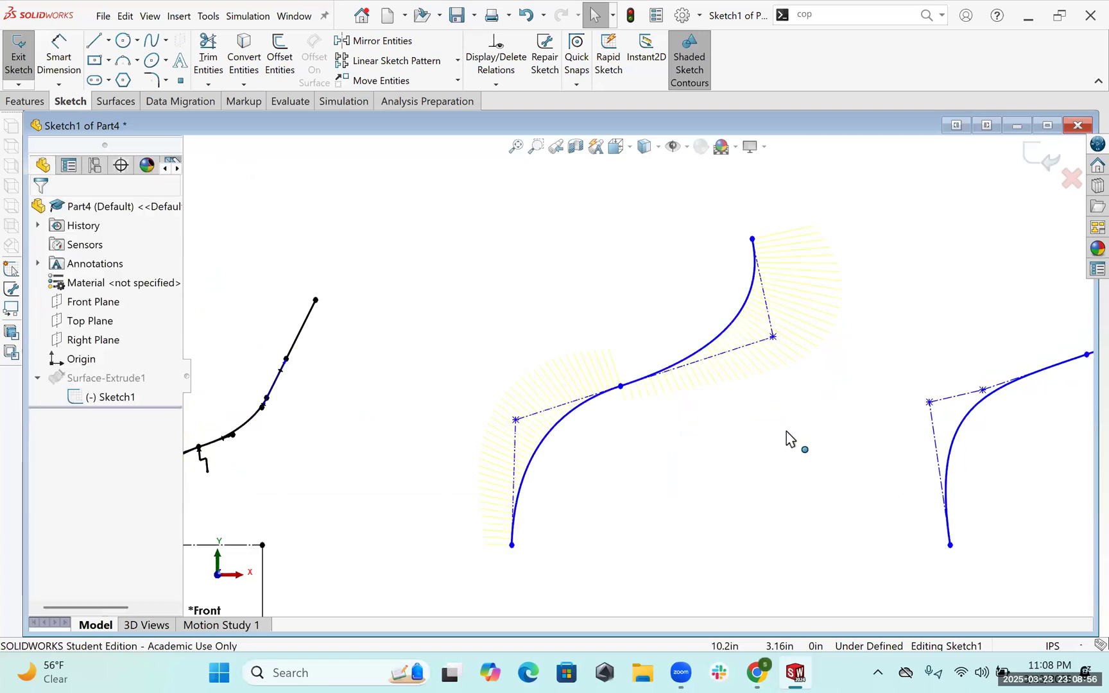
- Bend the tangent pair's upper style spline downward by moving its free end to about X 10.34, Y 1.15 in
left_click_drag(753, 238, 786, 432)
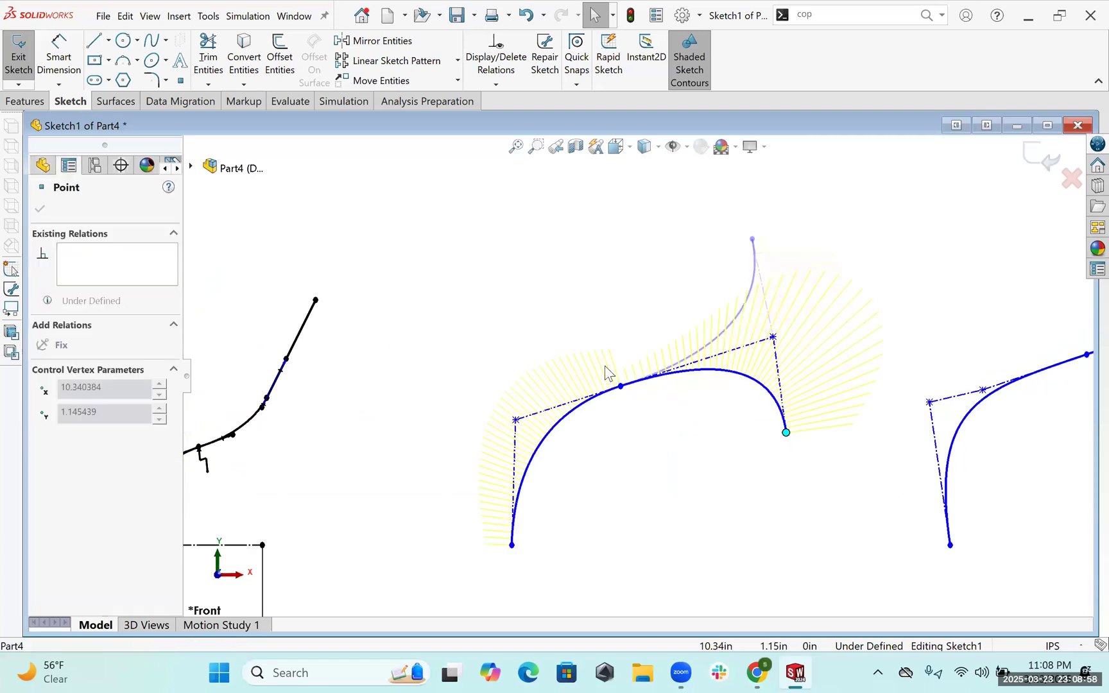
scroll(834, 378, "down", 2)
scroll(751, 334, "up", 2)
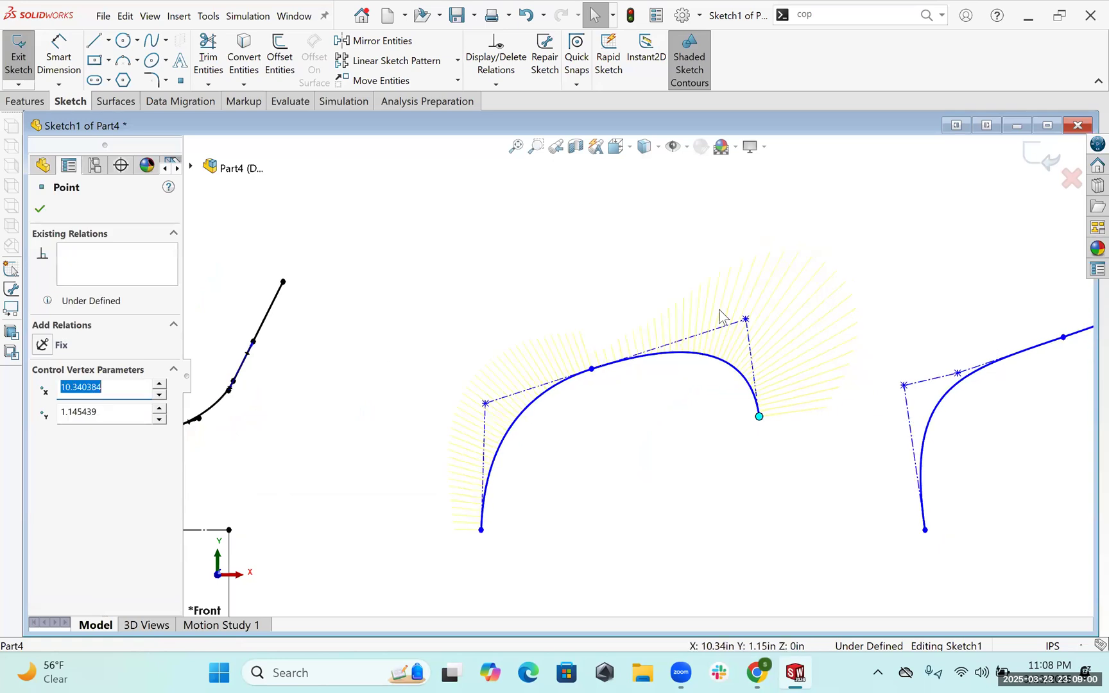
- Examine the curvature combs at the tangent pair's joint and compare them with the combs on the first profile
scroll(596, 365, "down", 2)
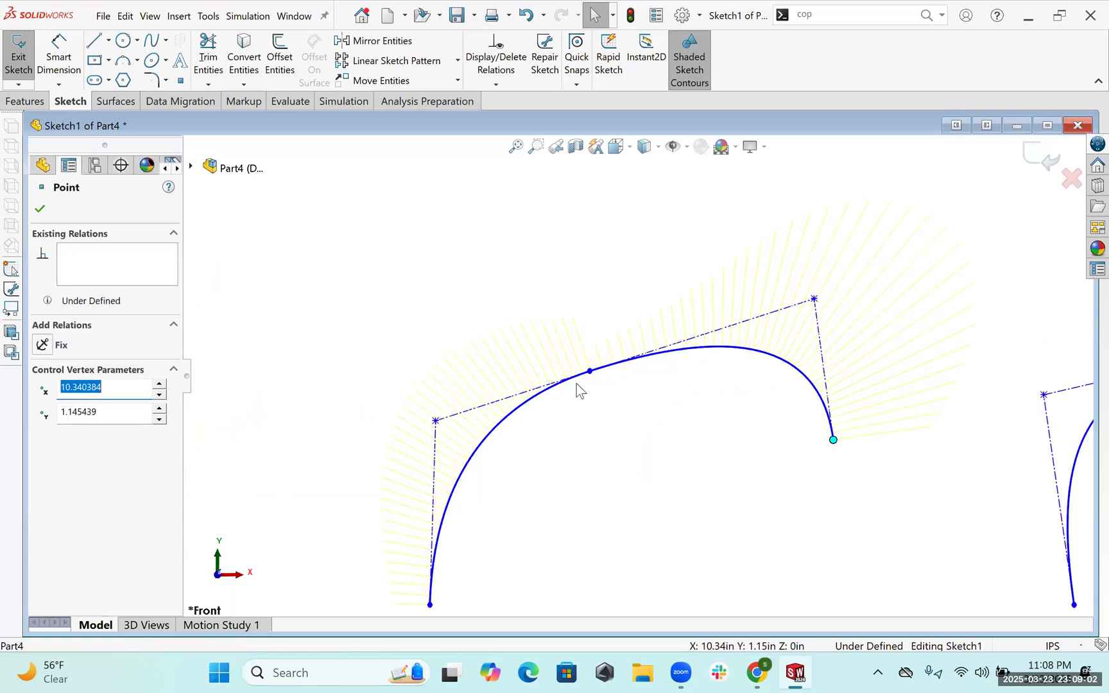
scroll(643, 354, "up", 3)
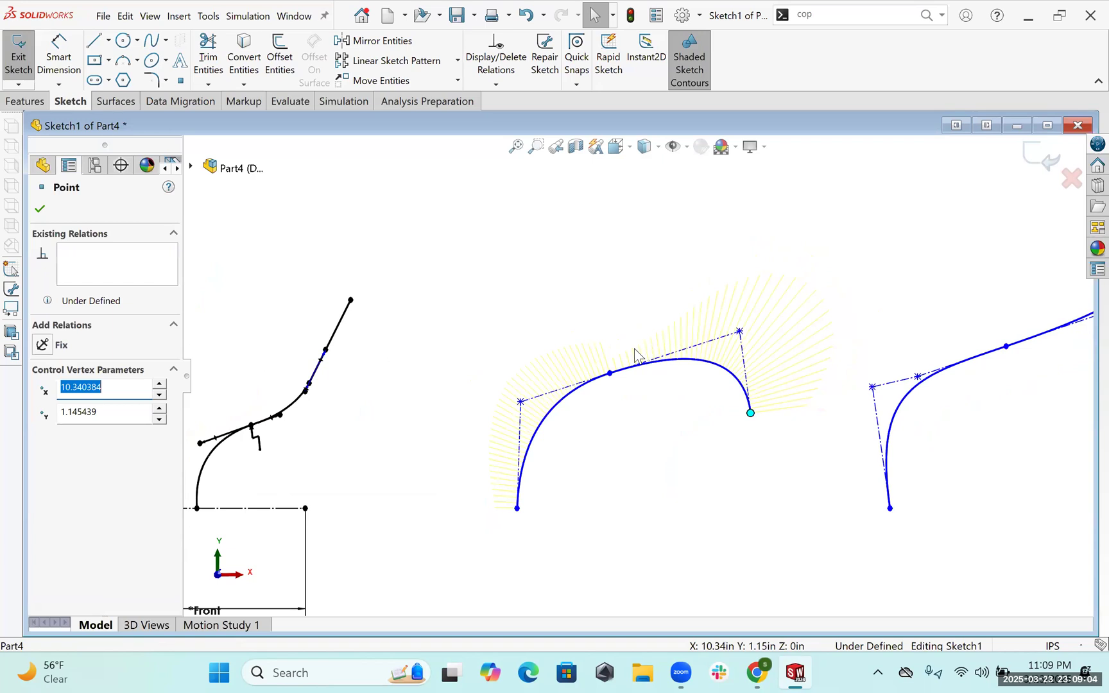
scroll(635, 357, "down", 3)
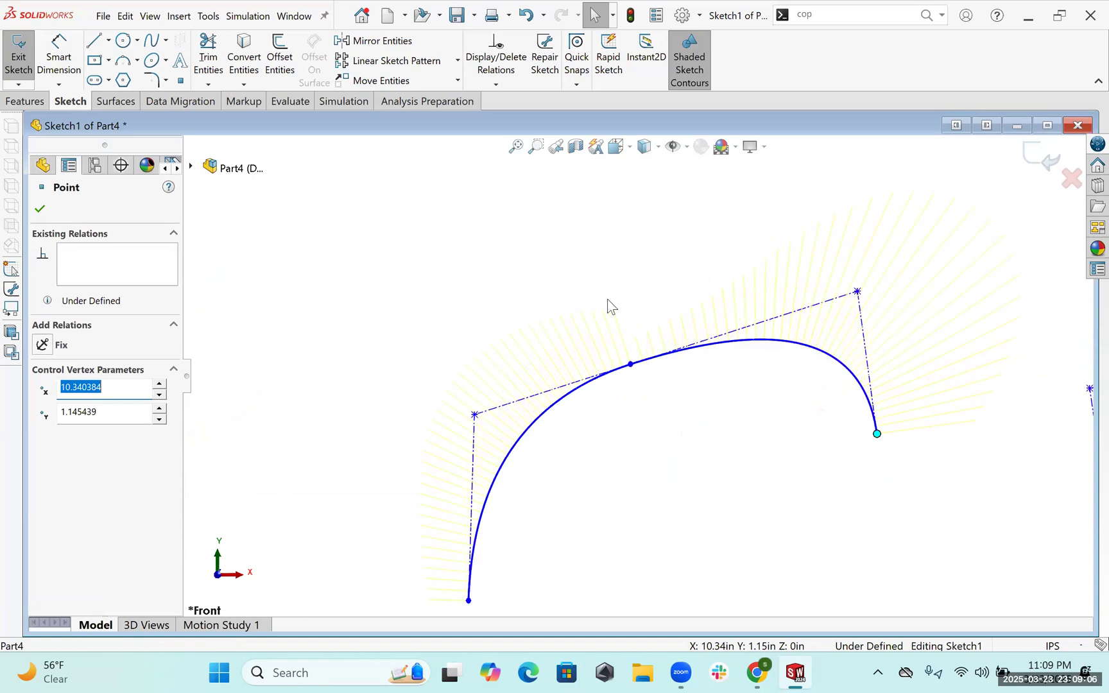
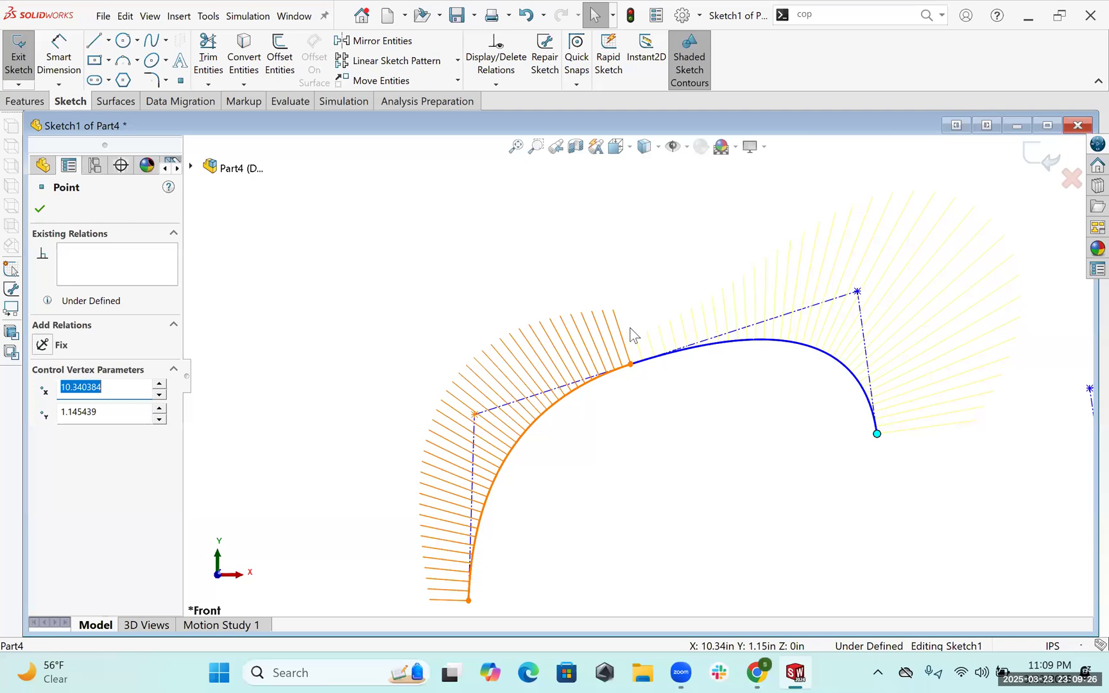
scroll(662, 321, "up", 4)
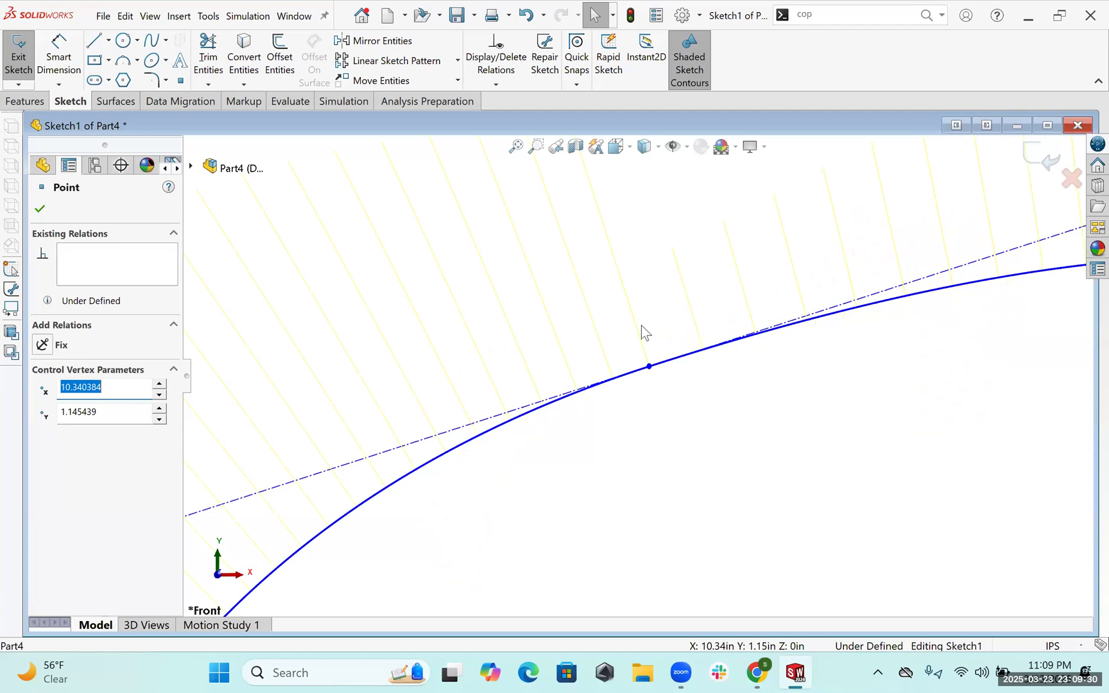
scroll(666, 394, "down", 2)
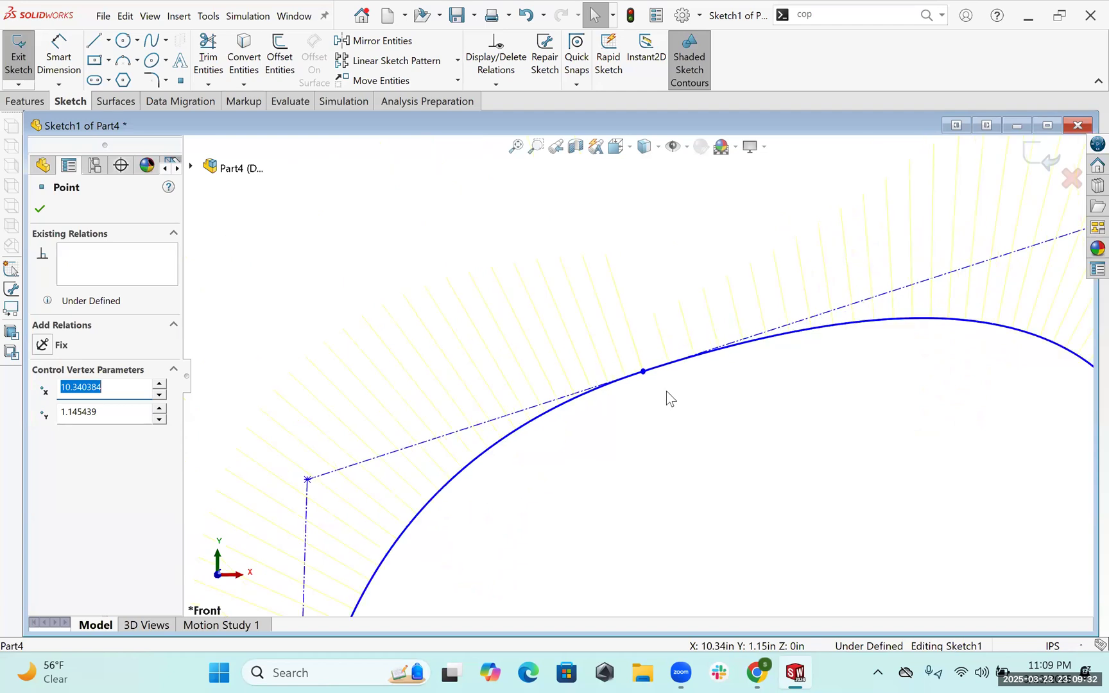
scroll(648, 374, "down", 2)
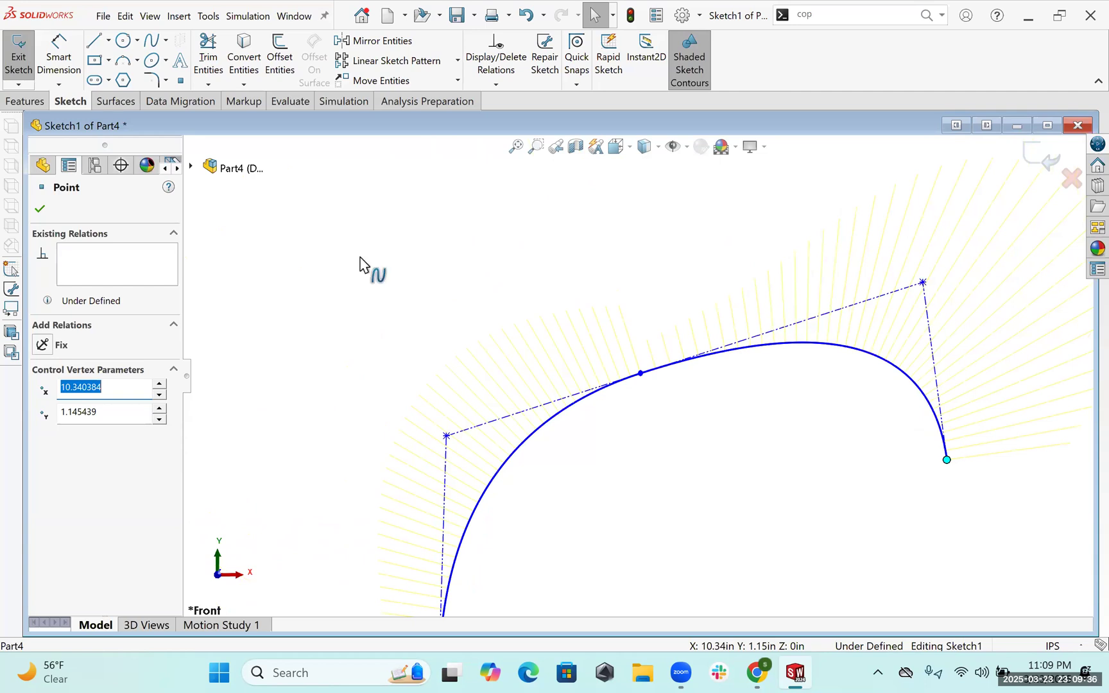
scroll(361, 260, "down", 5)
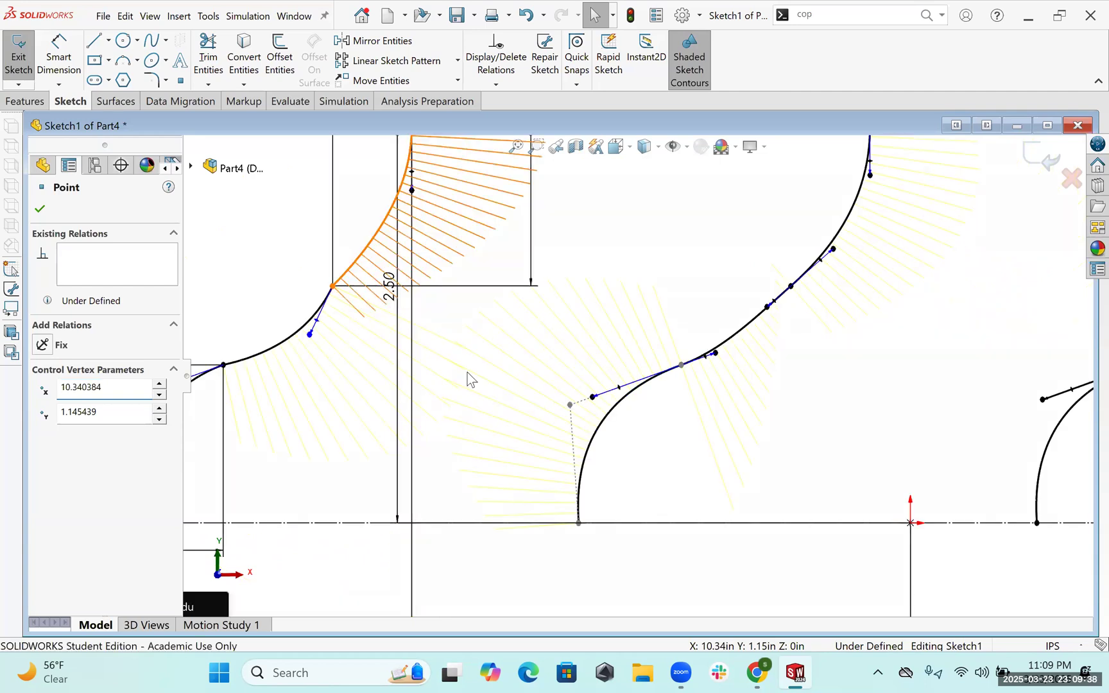
key("f")
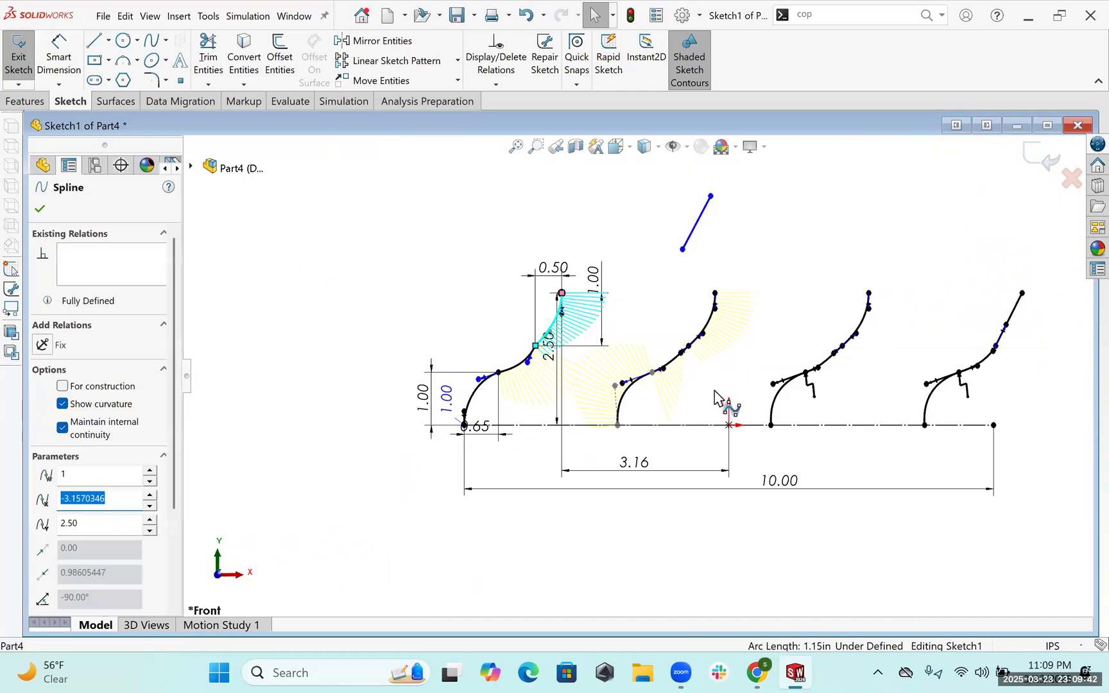
- Select both splines of the equal-curvature style-spline pair and show their curvature combs
scroll(720, 403, "up", 5)
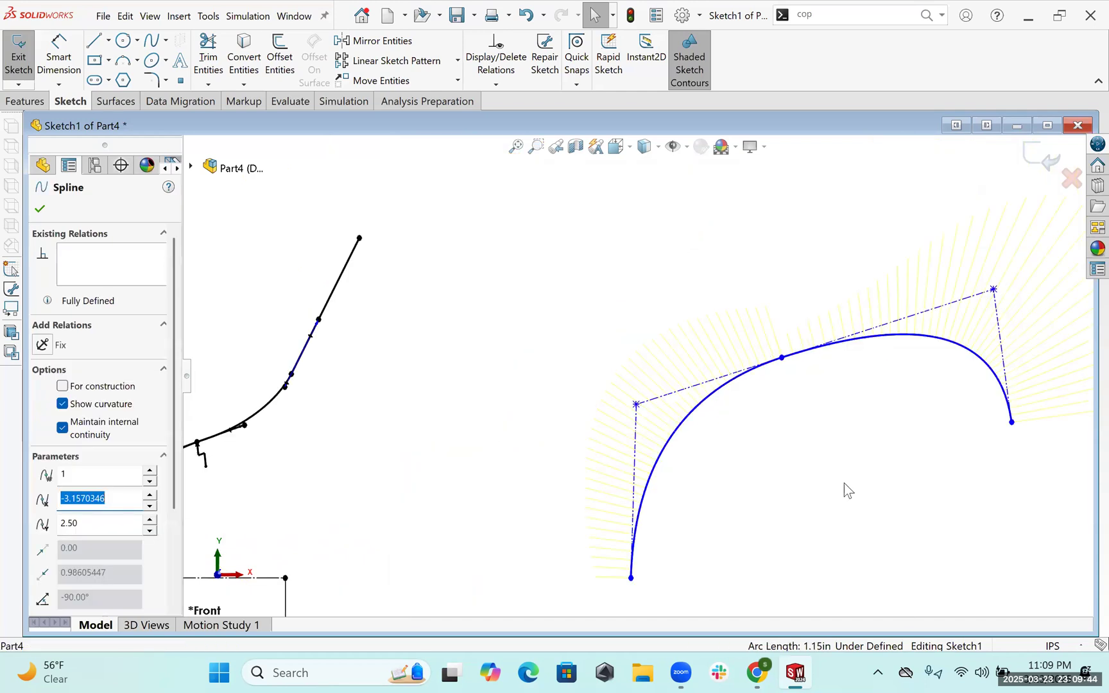
scroll(845, 346, "up", 6)
left_click(809, 332)
scroll(807, 329, "up", 2)
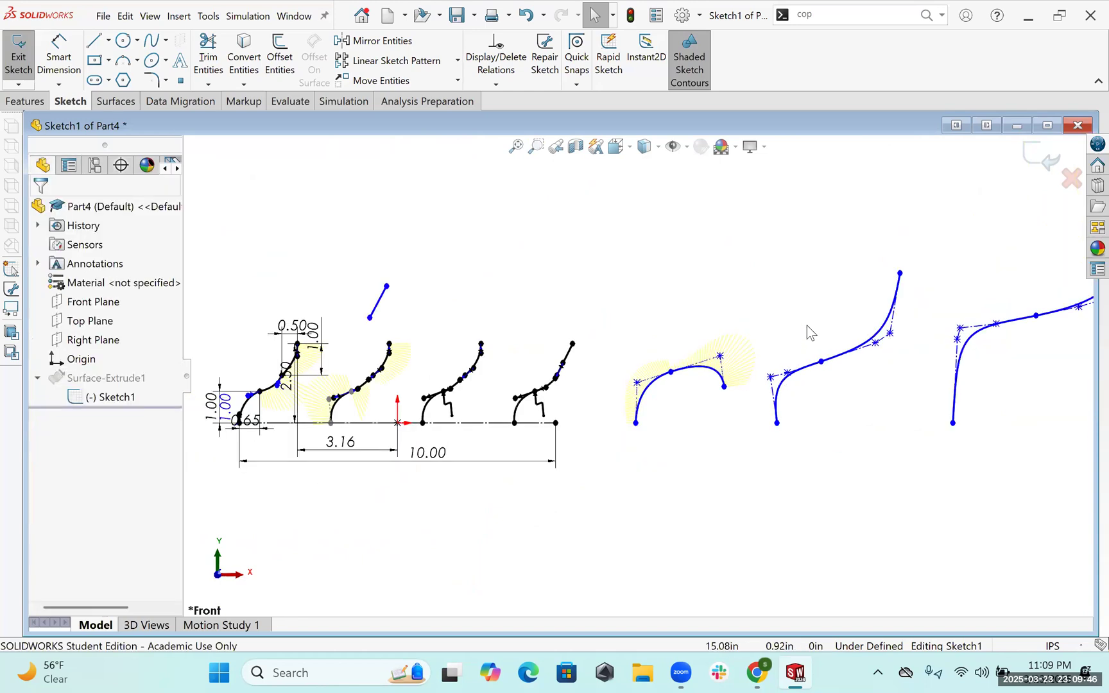
scroll(738, 369, "down", 3)
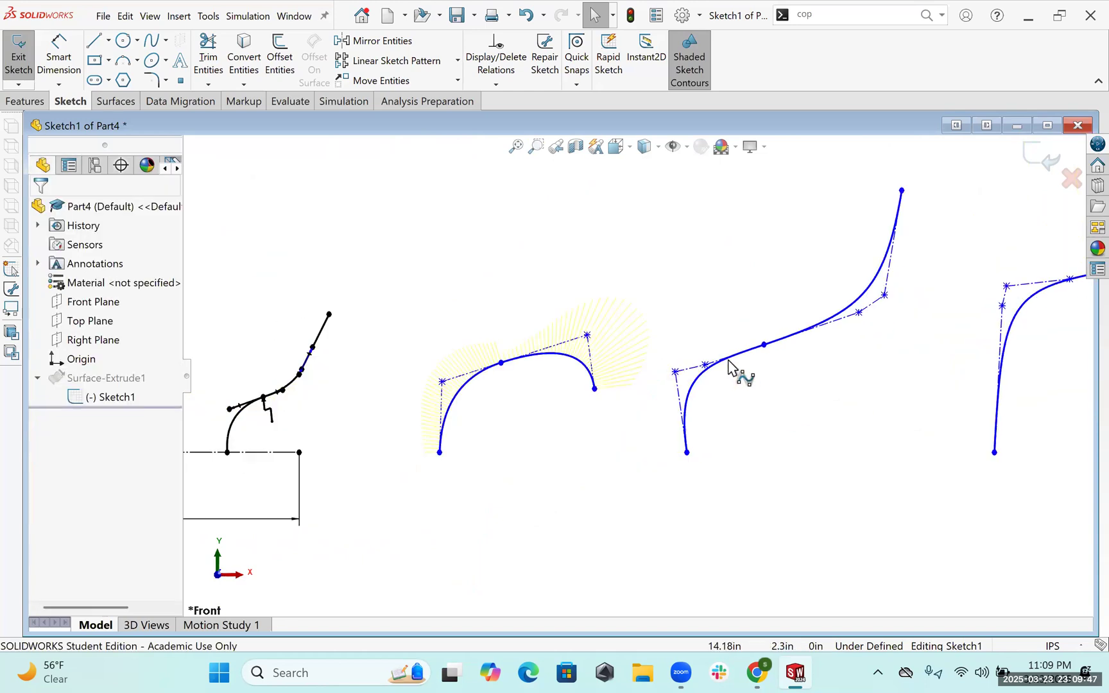
left_click(701, 382)
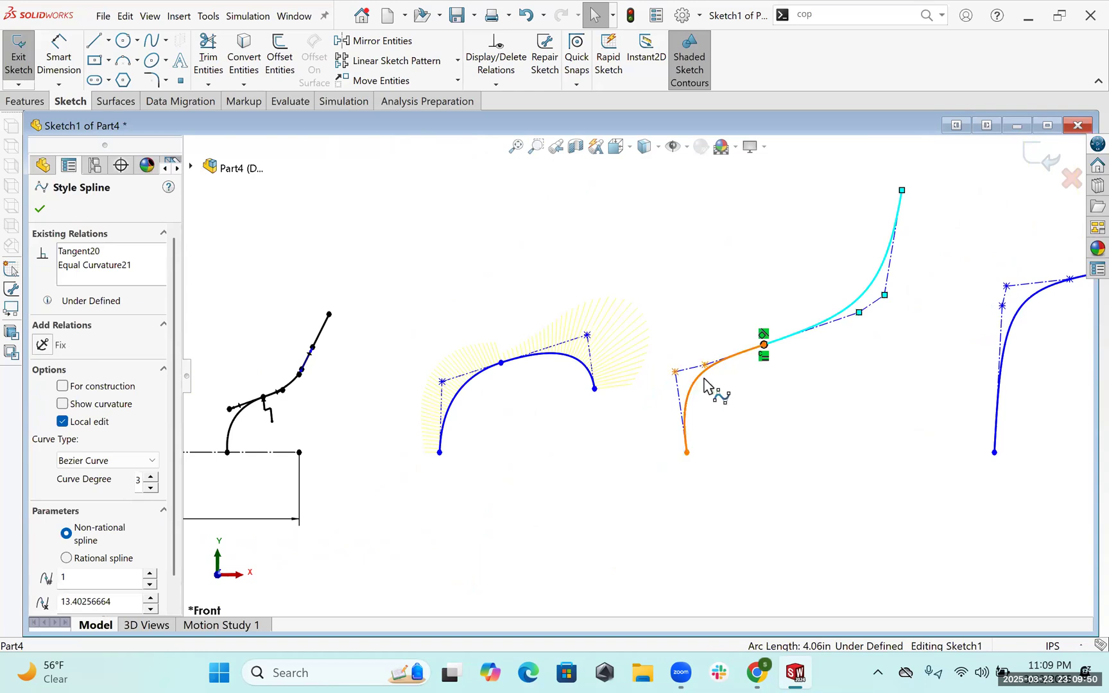
left_click(704, 385, "ctrl")
right_click(750, 613)
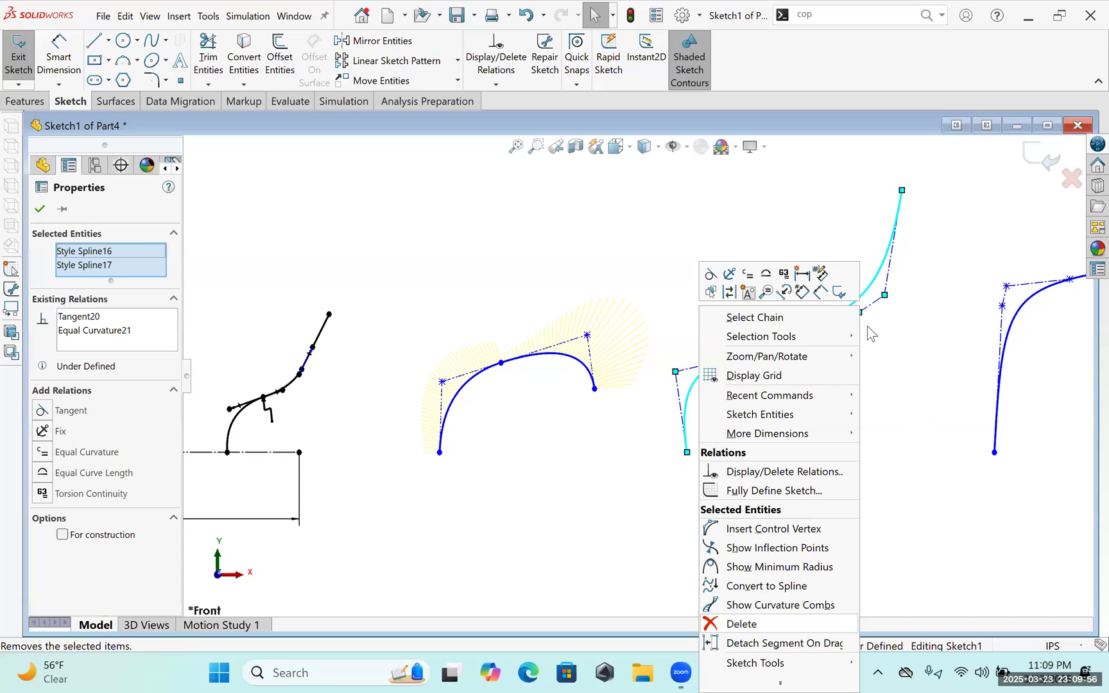
- Reshape the equal-curvature pair into an arch, moving the upper spline's free end to about (15.98, 1.15) in and adjusting the control vertices beside the joint
left_click_drag(860, 315, 801, 354)
left_click_drag(616, 366, 489, 391)
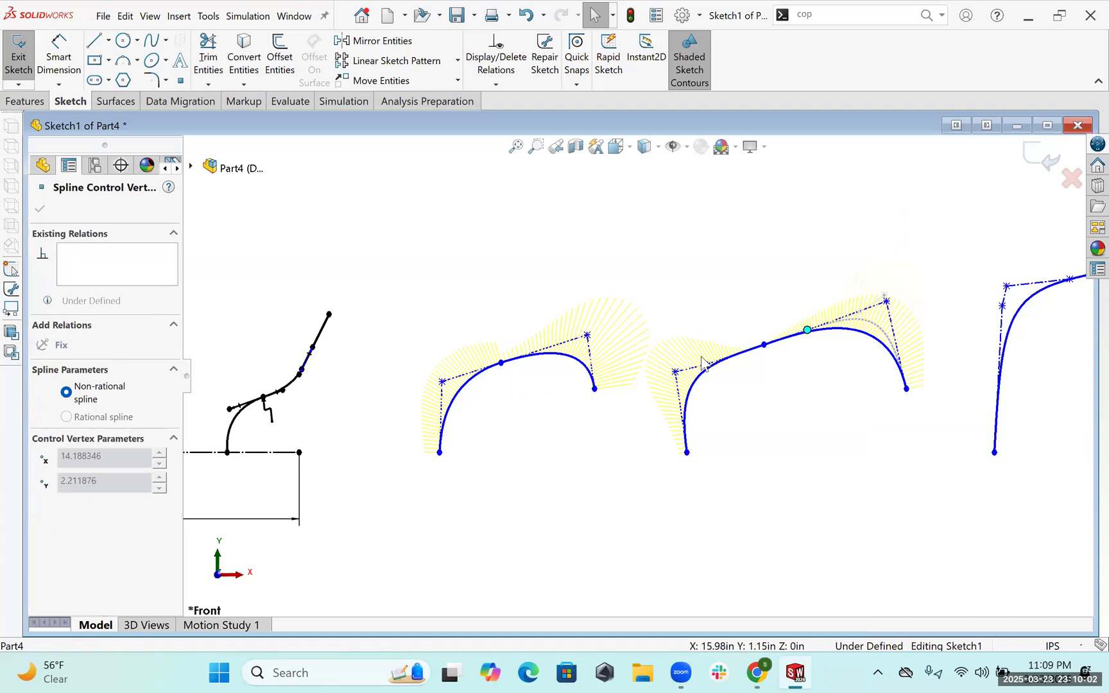
scroll(834, 353, "down", 5)
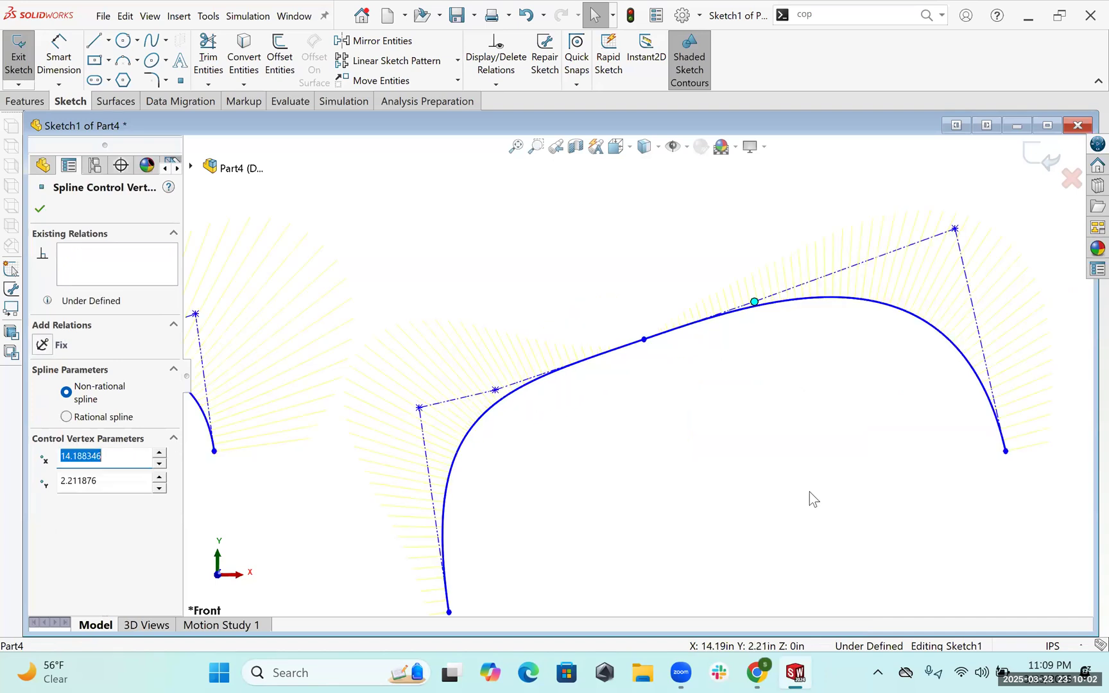
left_click(690, 364)
scroll(764, 263, "up", 1)
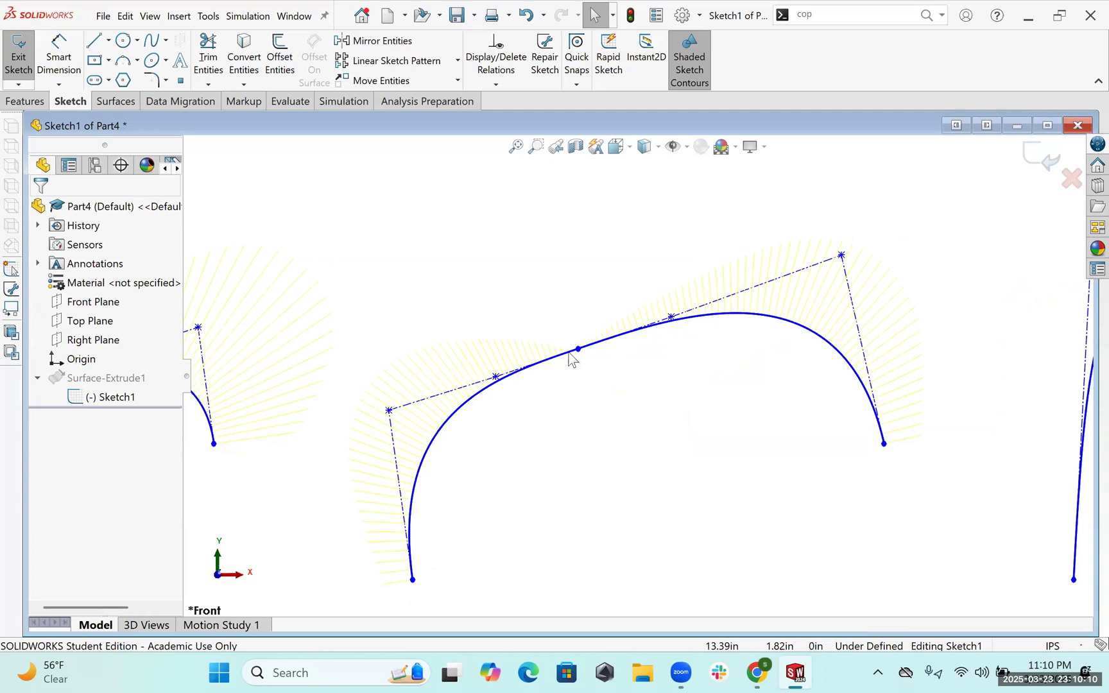
- Raise the shared joint of the equal-curvature pair to about X 13.33, Y 2.19 in
scroll(635, 371, "up", 2)
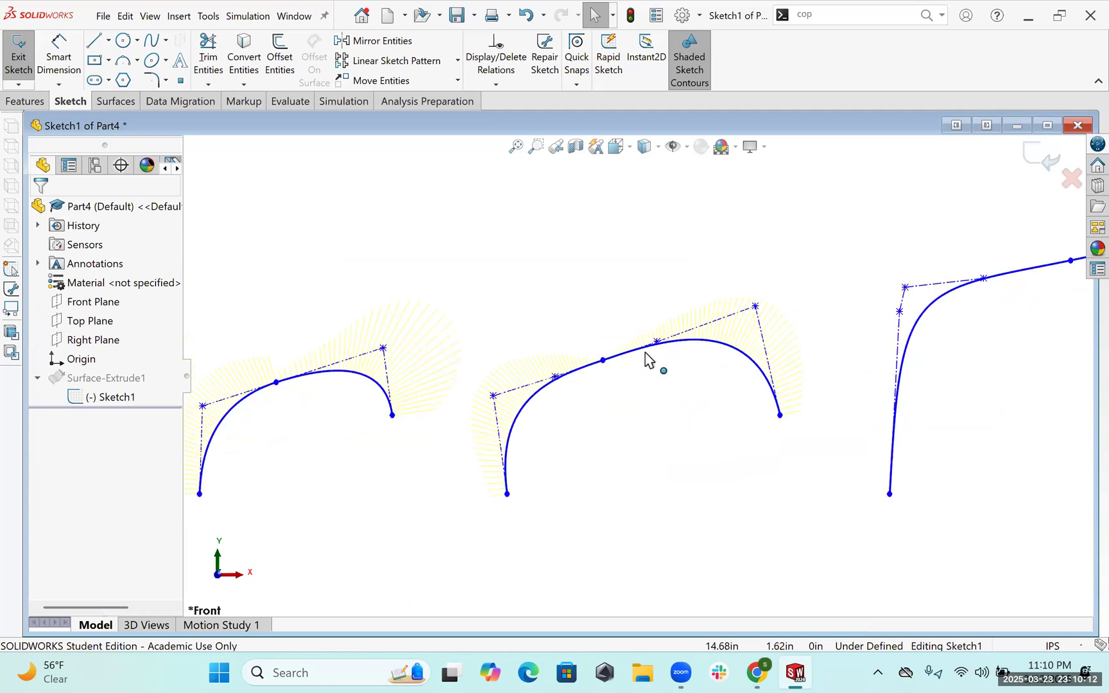
scroll(647, 359, "down", 4)
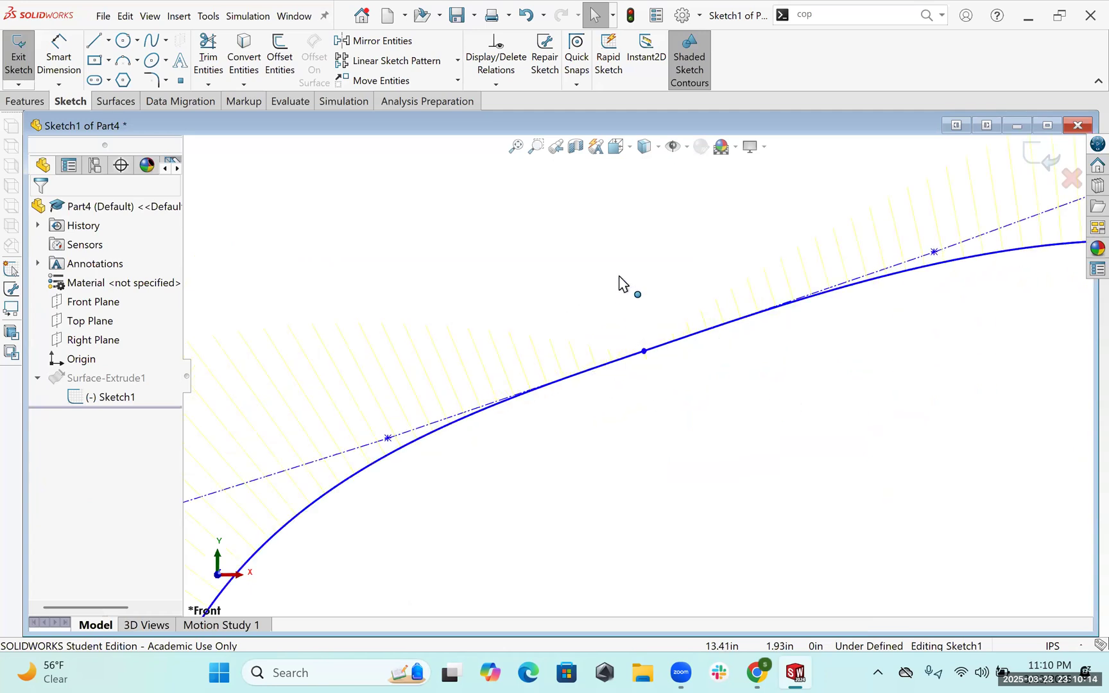
left_click_drag(619, 283, 619, 258)
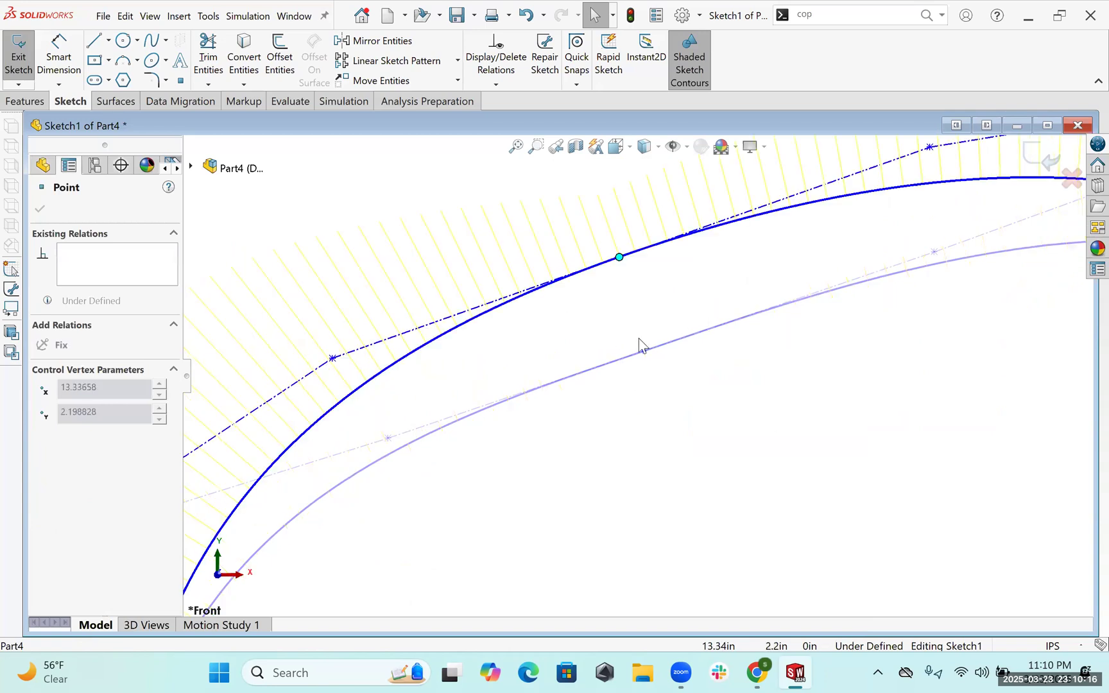
scroll(931, 233, "up", 3)
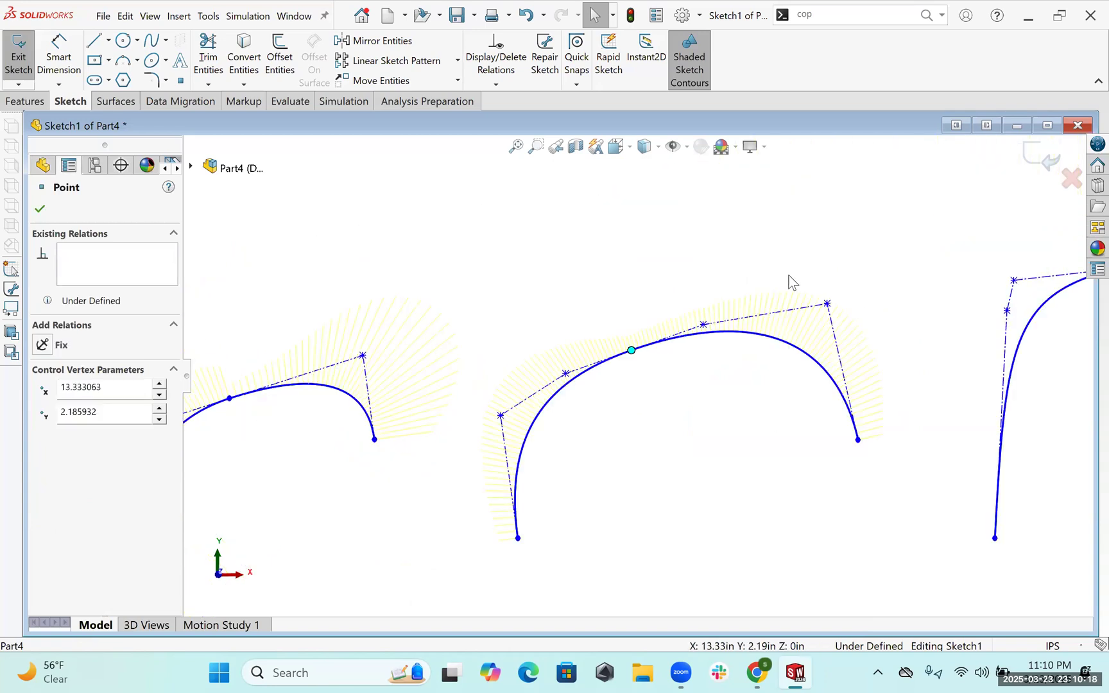
scroll(568, 427, "down", 3)
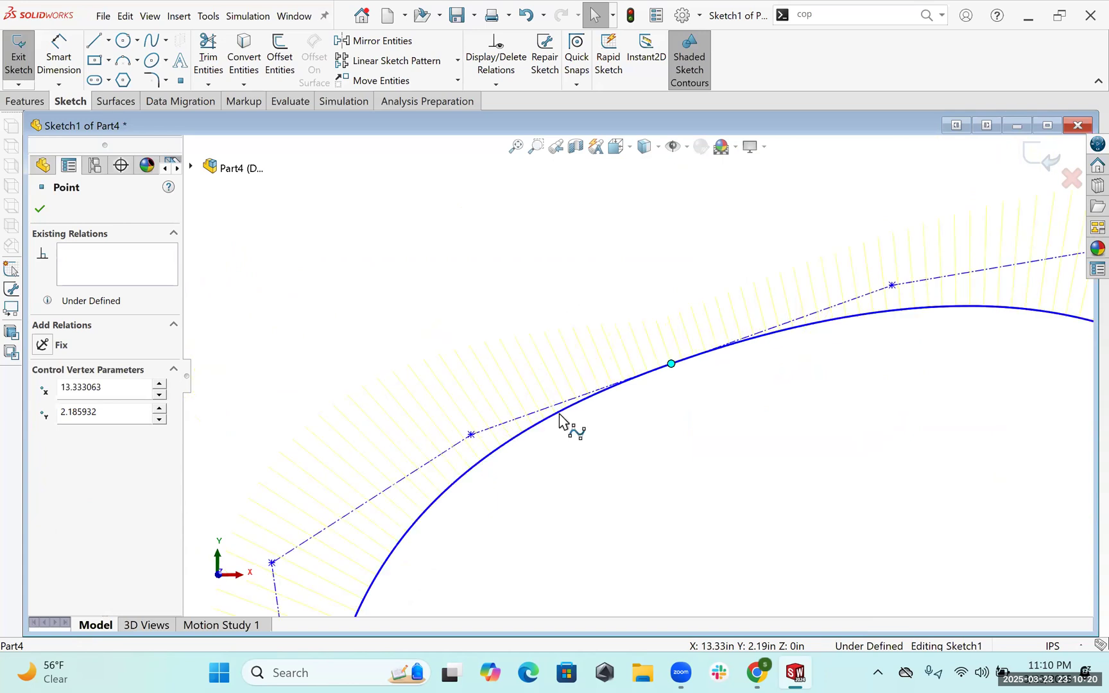
- Select both splines of the equal-curvature pair and compare their combs at the joint with the neighbouring style-spline pairs
key("Escape")
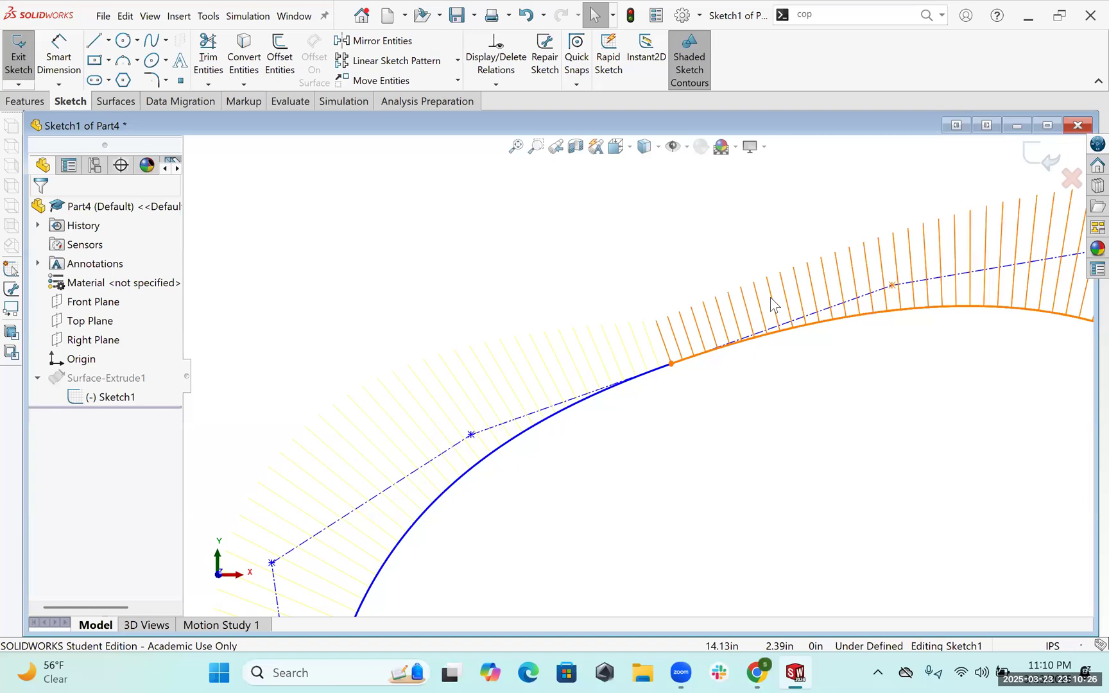
left_click(544, 356)
left_click(686, 326, "ctrl")
scroll(685, 326, "up", 4)
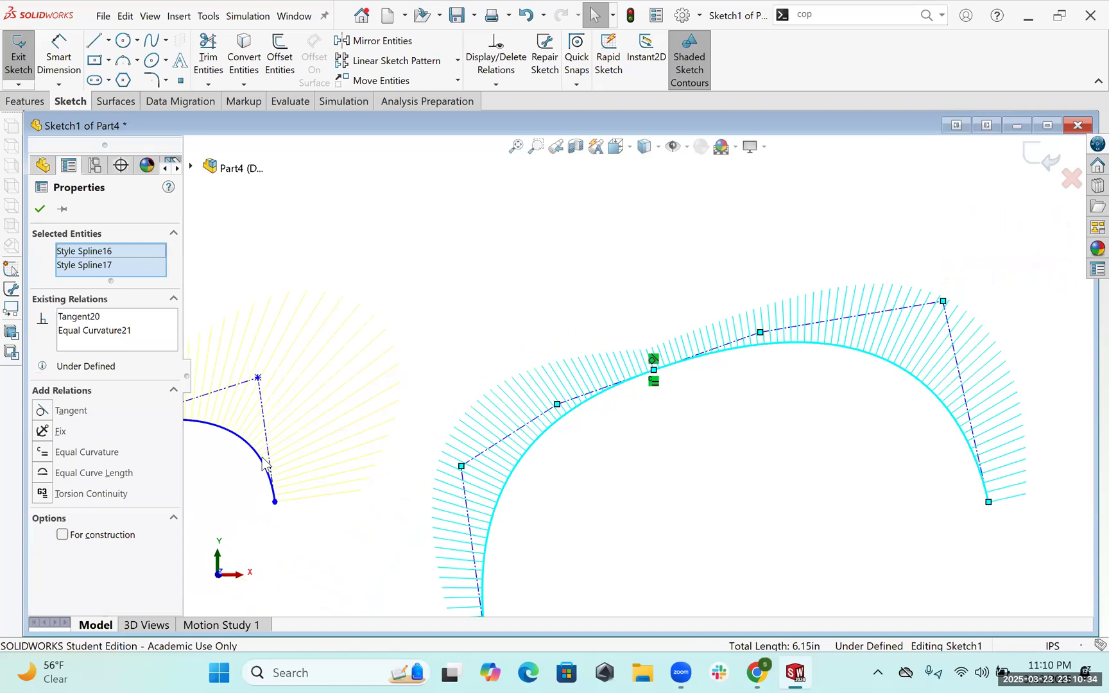
scroll(295, 404, "up", 2)
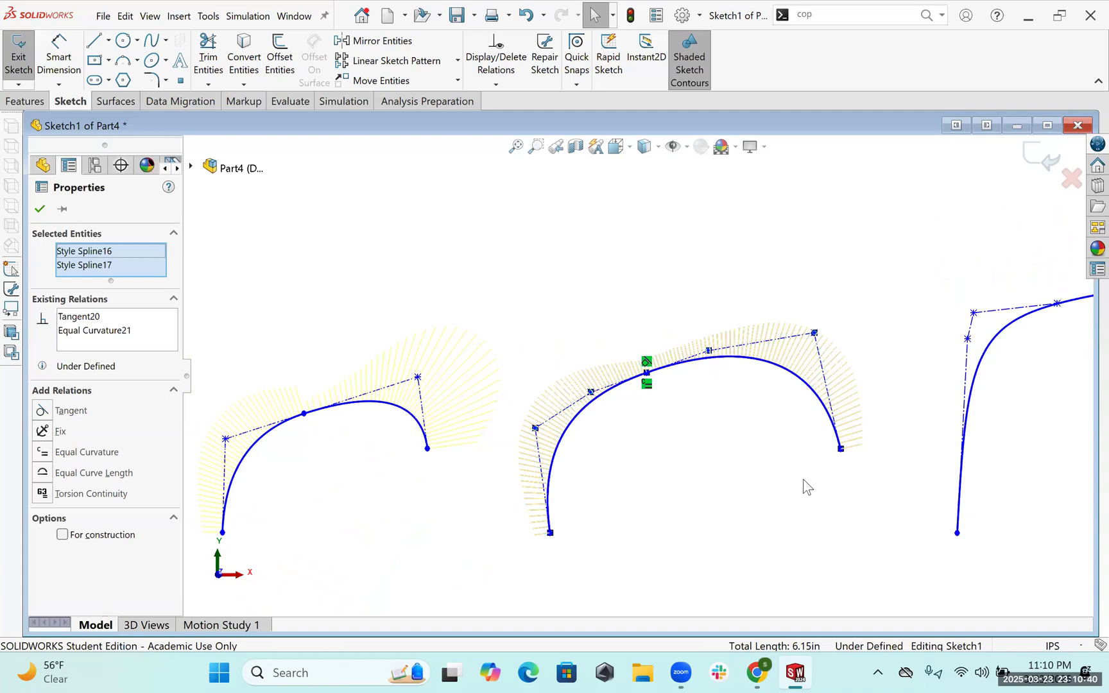
scroll(842, 290, "up", 4)
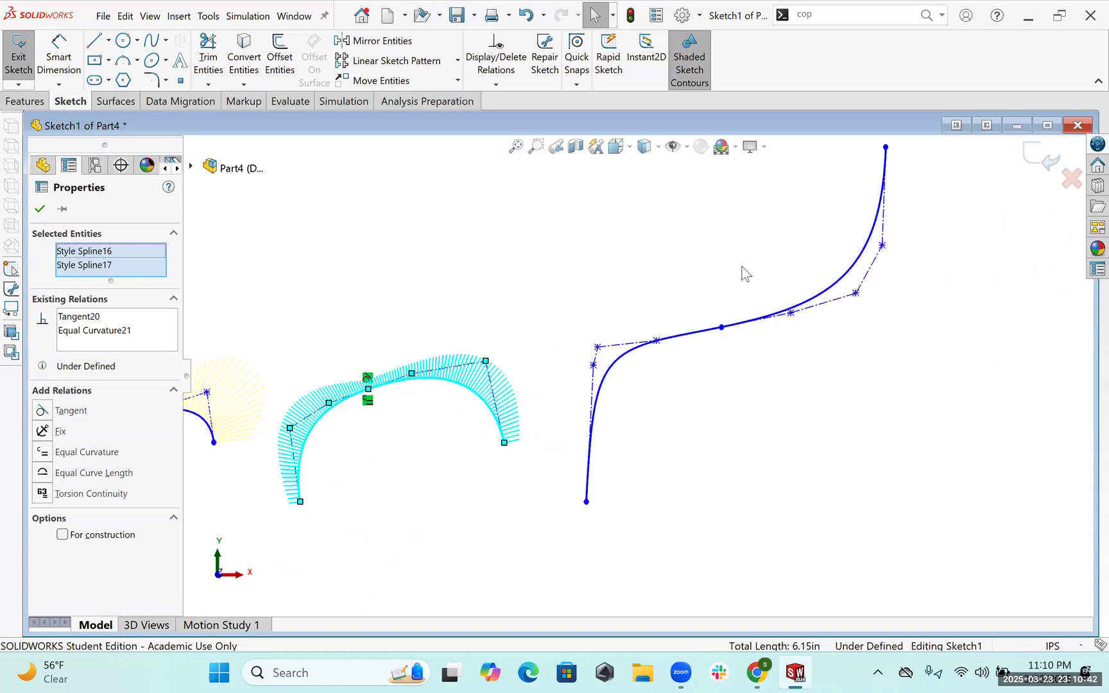
- Try to reshape the large S-shaped style-spline pair into an arch by lowering its free end and control vertices
left_click_drag(738, 266, 753, 406)
mouse_move(737, 314)
left_mouse_down()
mouse_move(724, 381)
mouse_move(732, 371)
mouse_move(709, 384)
left_mouse_up()
key("ctrl+z")
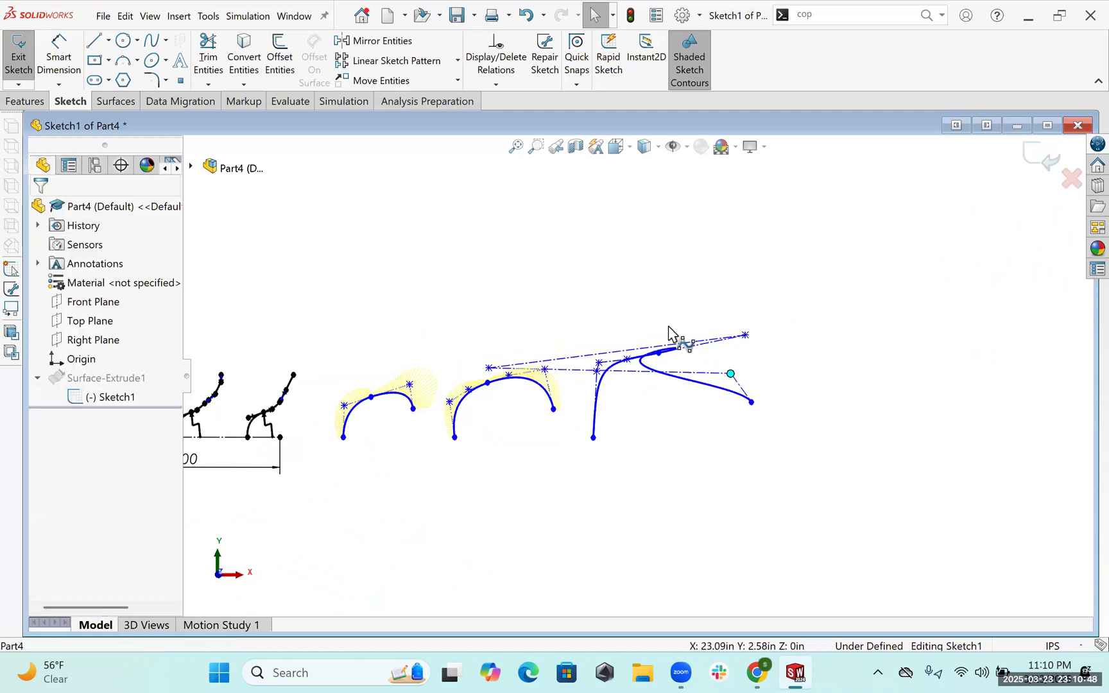
scroll(645, 317, "up", 2)
scroll(726, 366, "down", 3)
mouse_move(681, 281)
left_mouse_down()
mouse_move(711, 354)
mouse_move(698, 277)
left_mouse_up()
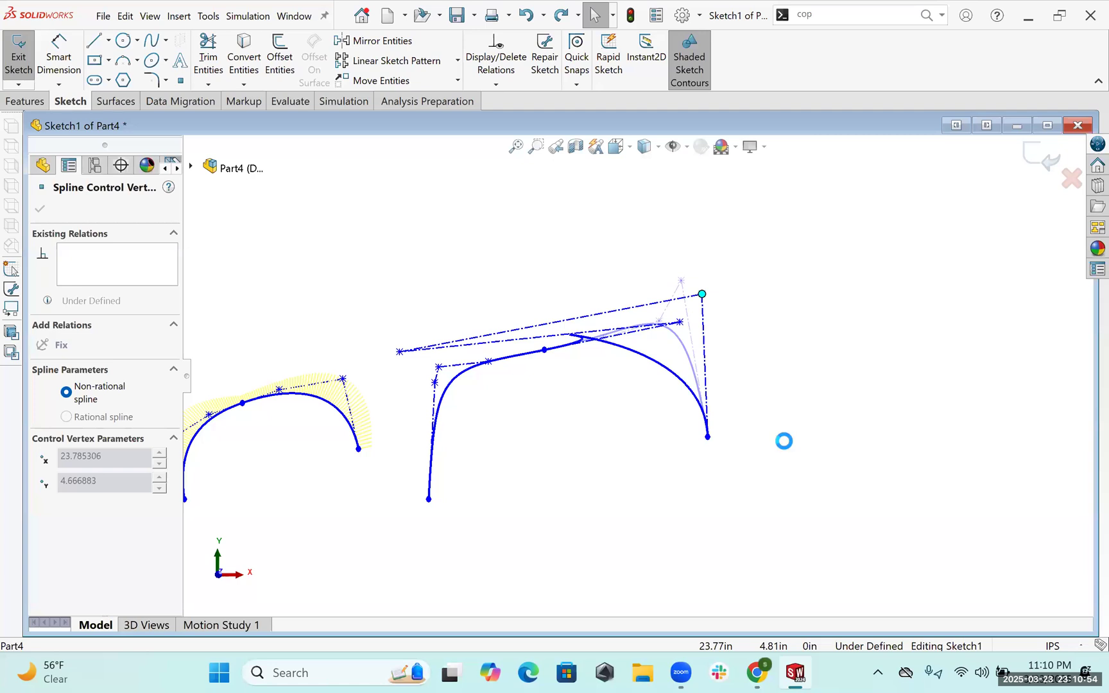
- Delete the large S-shaped pair and sketch a Bezier style spline with five control vertices there, rising from near-vertical to a horizontal end
key("Delete")
left_click(148, 44)
left_click(166, 40)
left_click(154, 84)
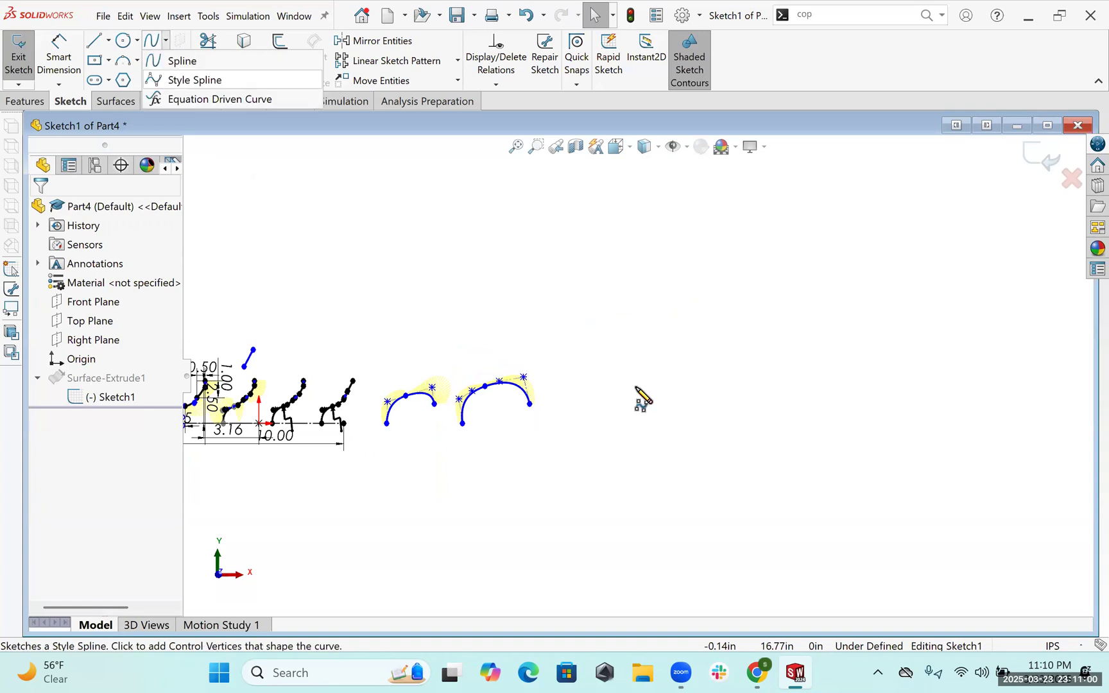
left_click(583, 427)
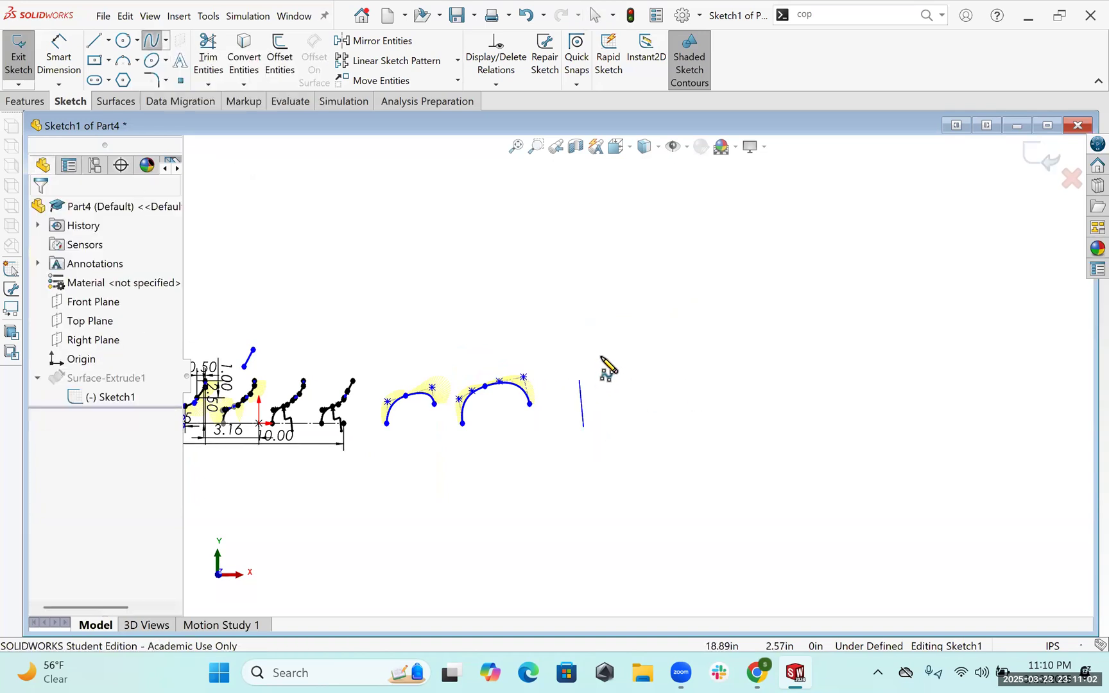
left_click(601, 356)
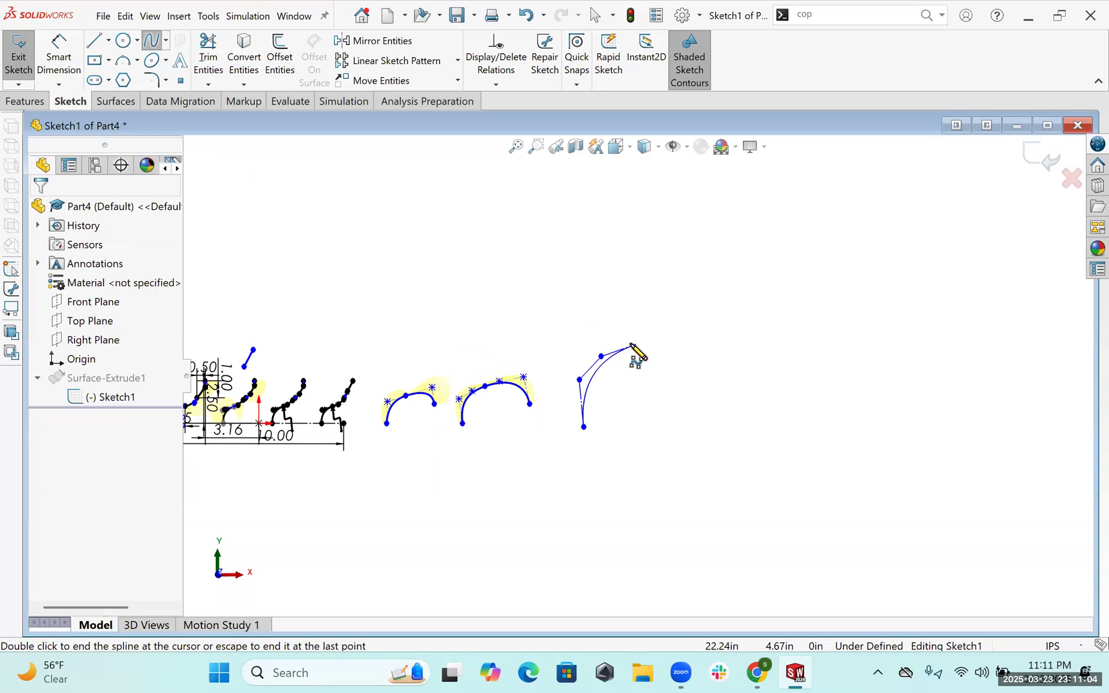
left_click(631, 344)
double_click(659, 344)
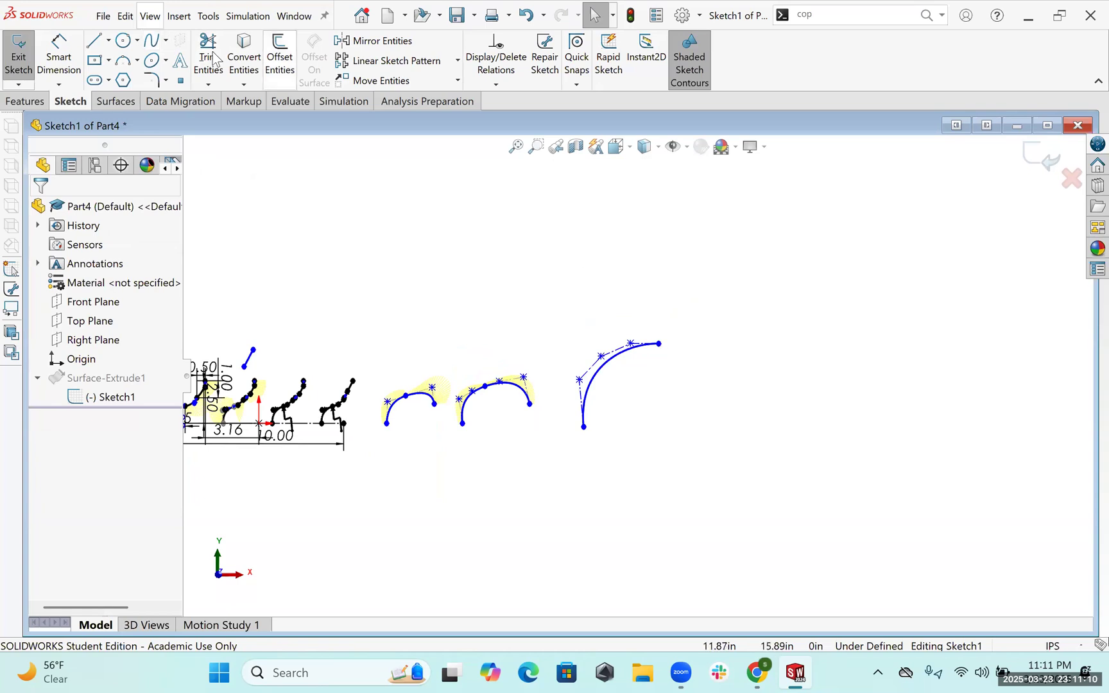
left_click(152, 40)
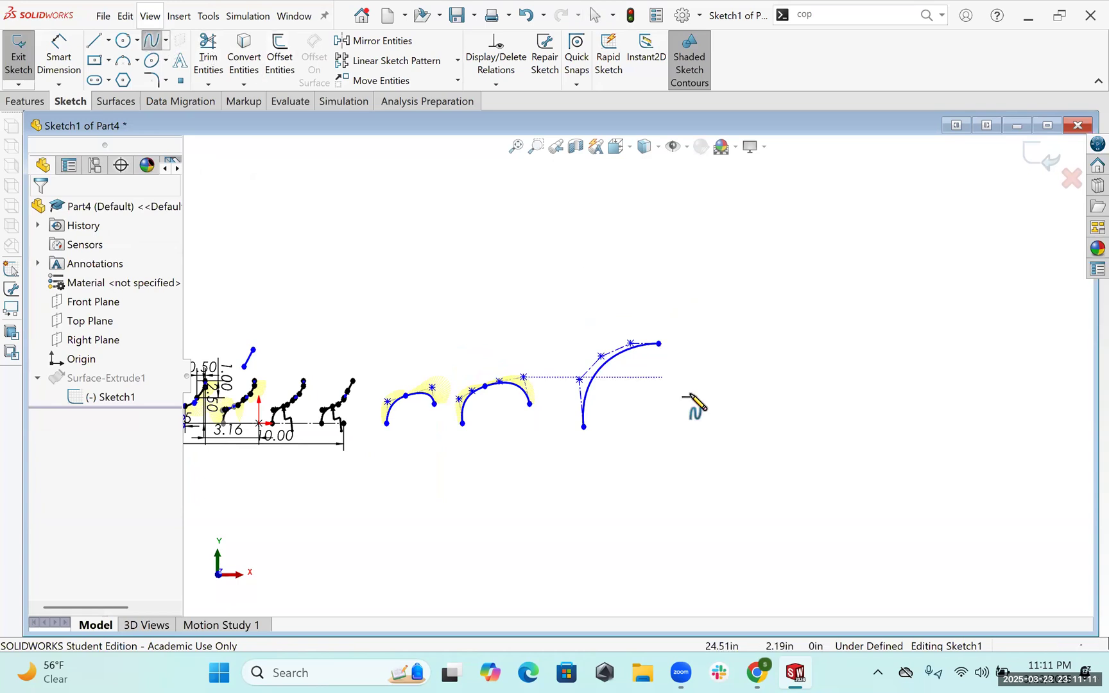
left_click(659, 344)
left_click(698, 343)
left_click(719, 361)
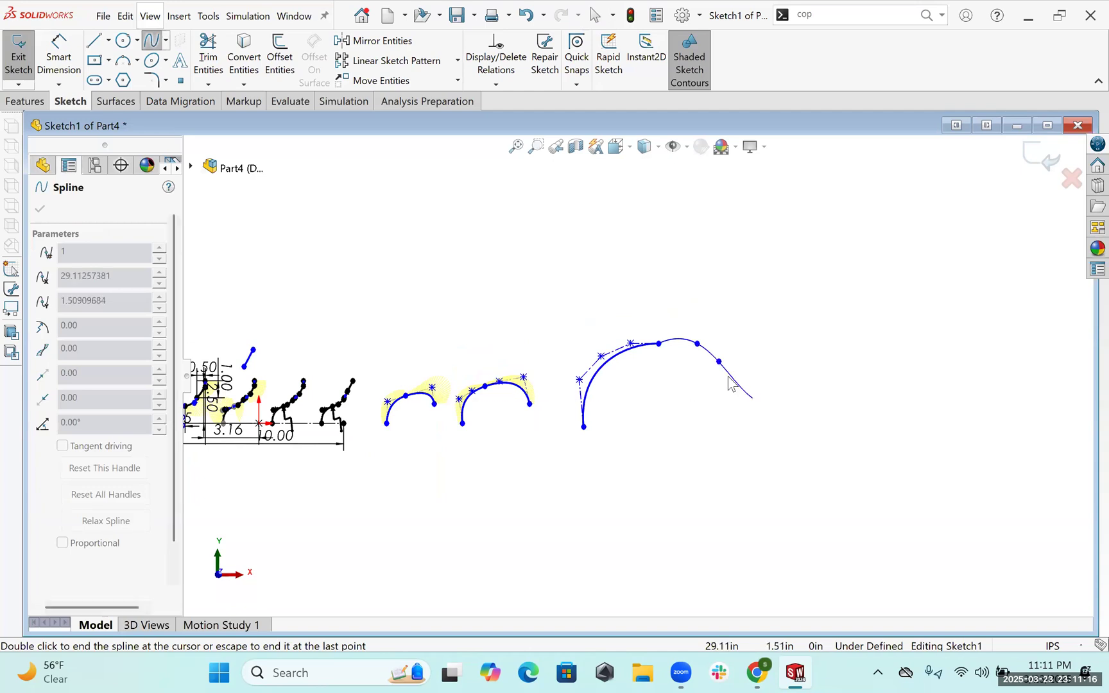
left_click(153, 41)
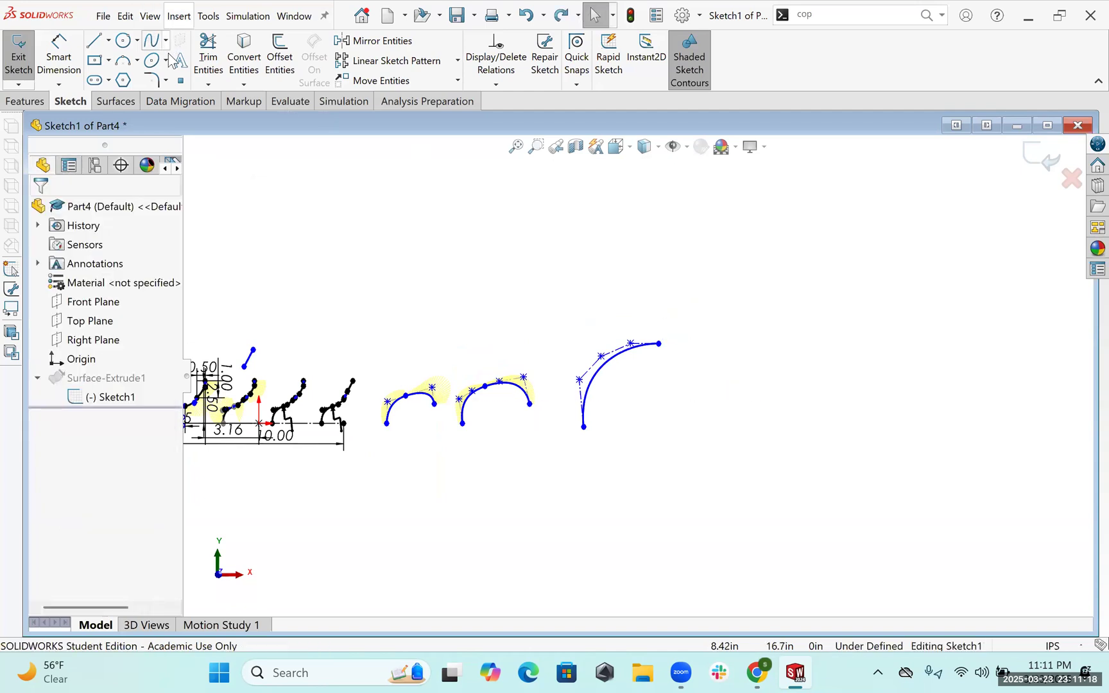
- Continue the arch with a second five-vertex Bezier style spline from the first one's upper end down to about (26.8, -1.1) in
left_click(166, 41)
left_click(176, 82)
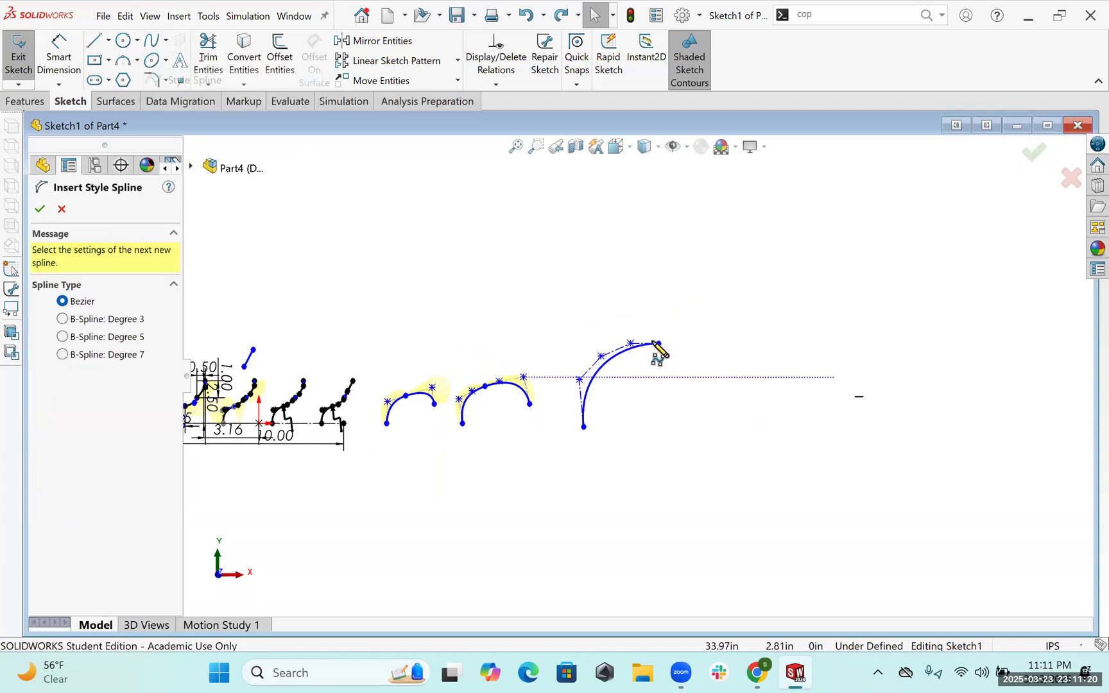
key("Escape")
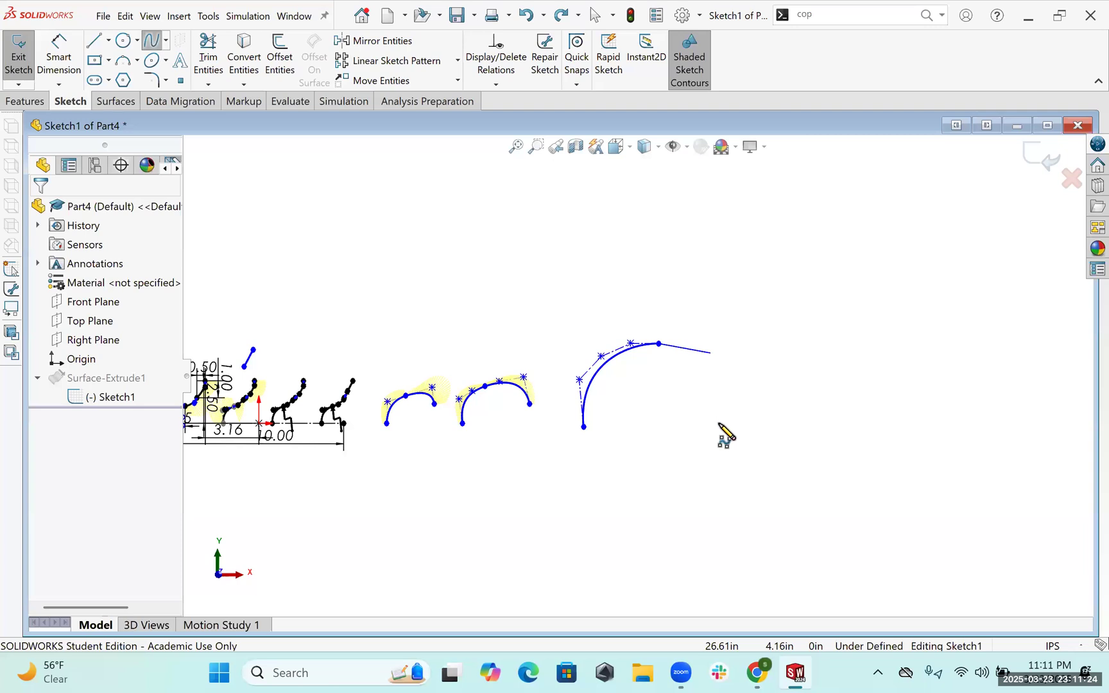
left_click(710, 442)
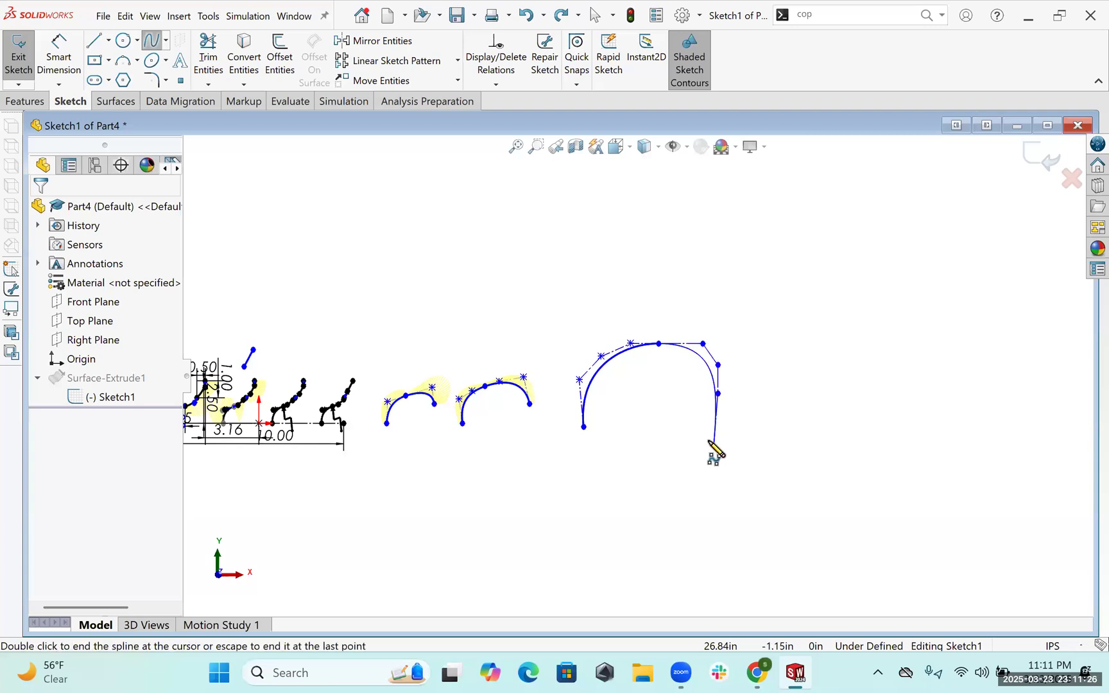
key("Escape")
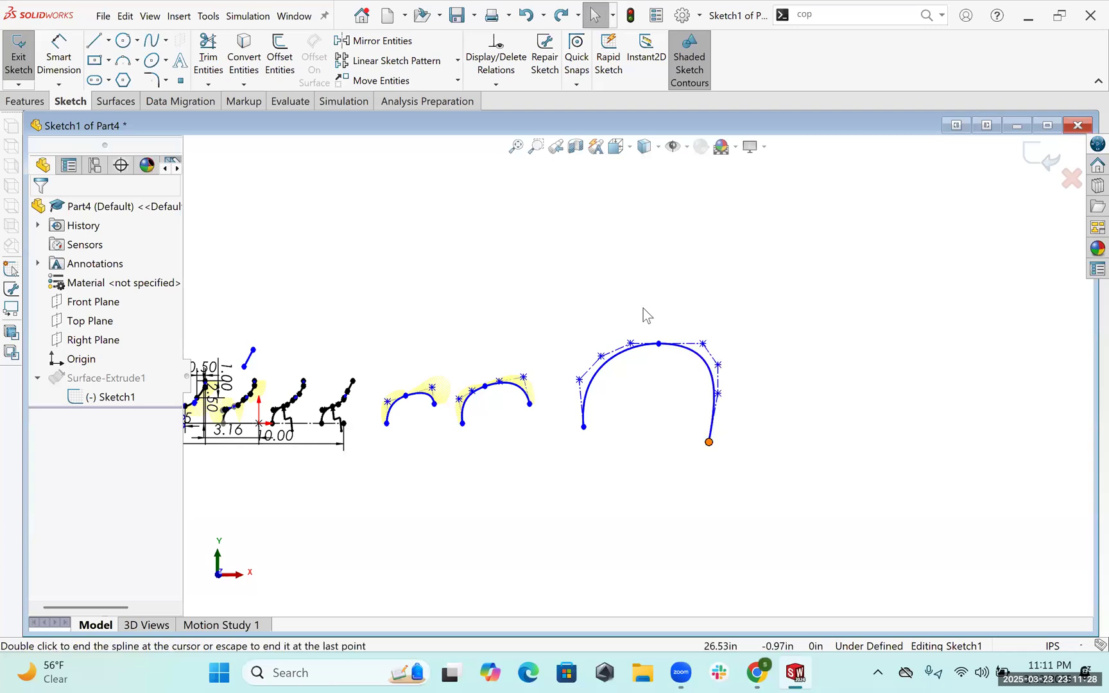
- Add a Torsion Continuity relation between the two style splines of the new arch
scroll(647, 315, "down", 5)
left_click(552, 299)
left_click(551, 297, "ctrl")
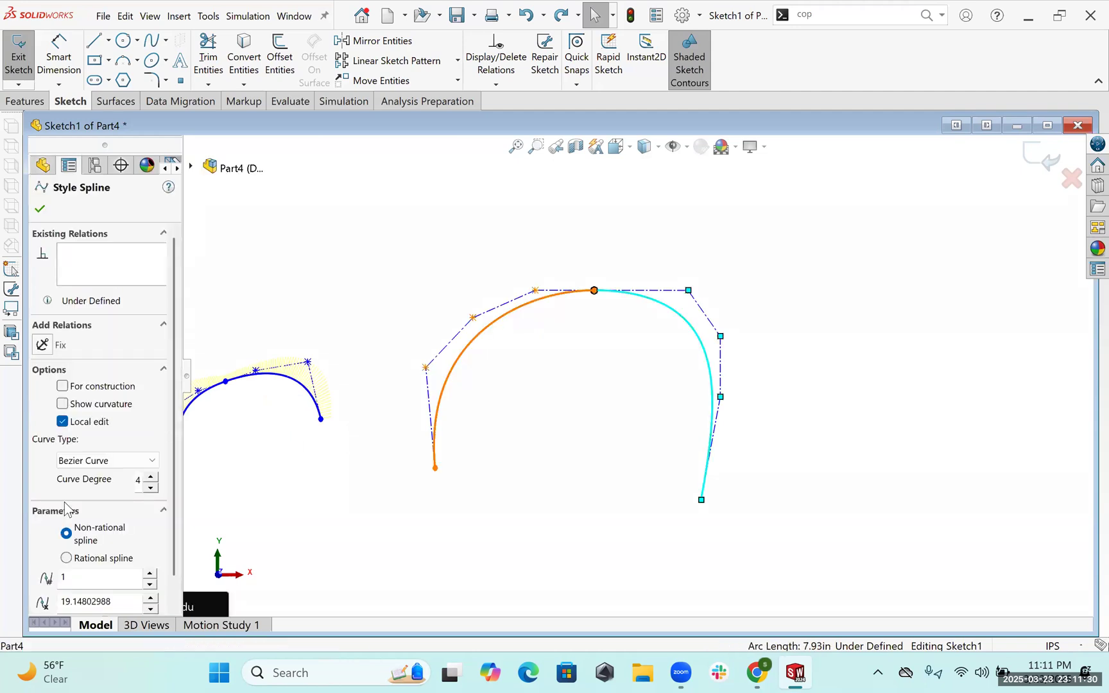
left_click(519, 447)
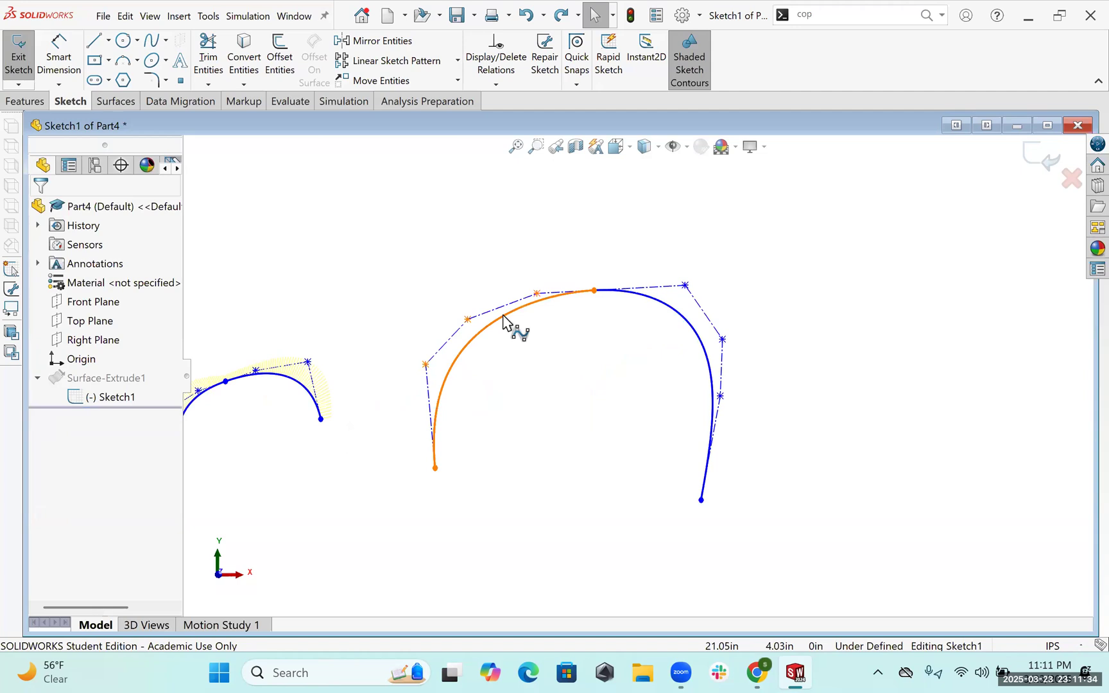
- Select both style splines of the torsion-continuous arch and show their curvature combs
right_click(585, 300)
left_click(523, 301)
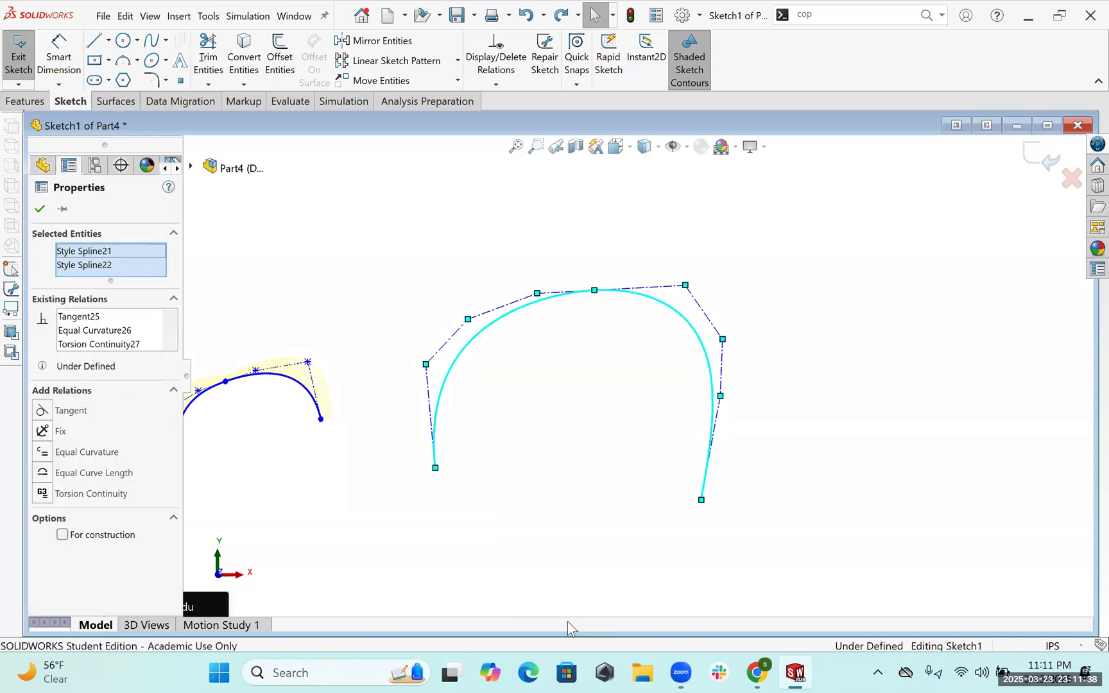
right_click(550, 611)
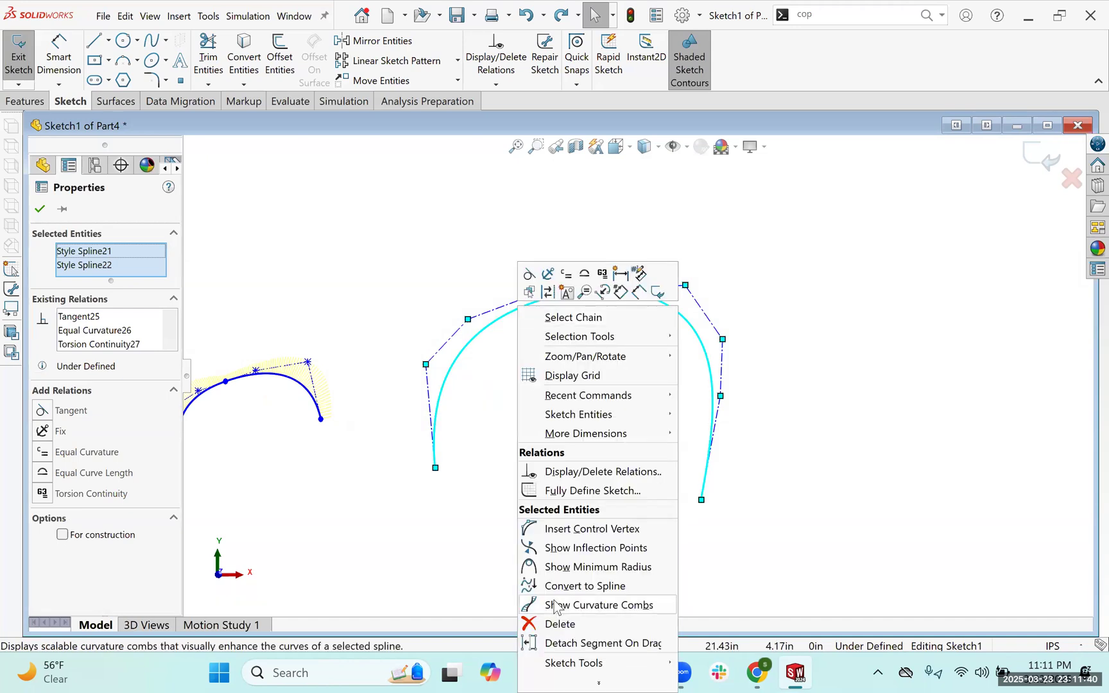
left_click(597, 604)
- Examine the curvature combs on both sides of the torsion-continuous arch's joint
scroll(596, 359, "up", 2)
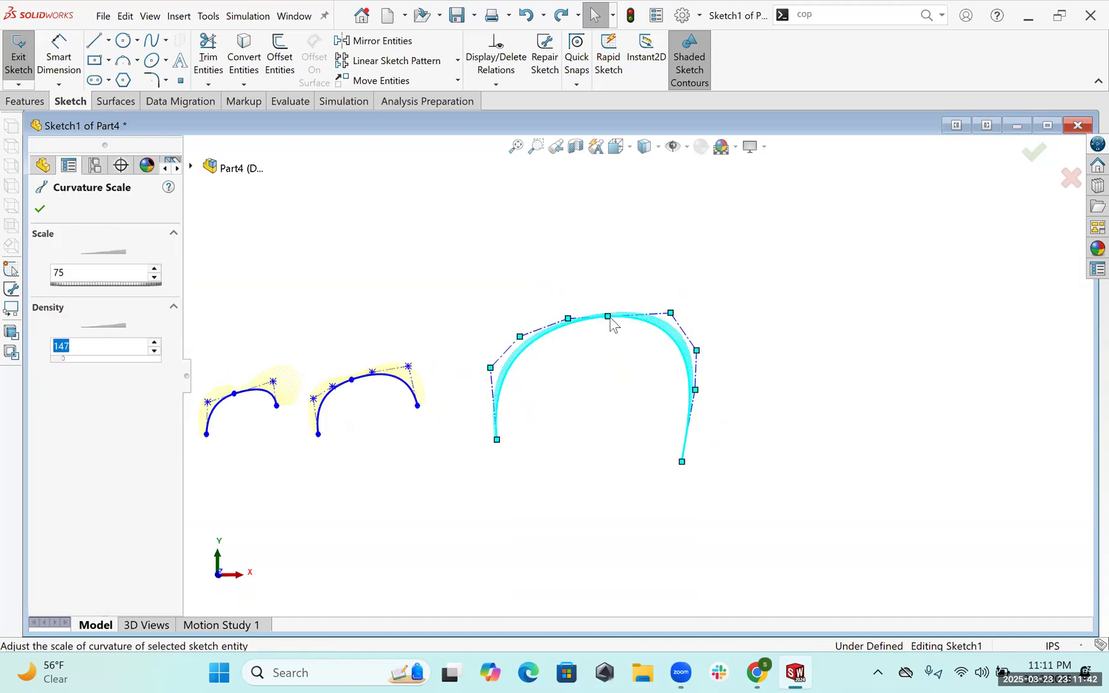
scroll(614, 326, "down", 3)
scroll(587, 276, "down", 3)
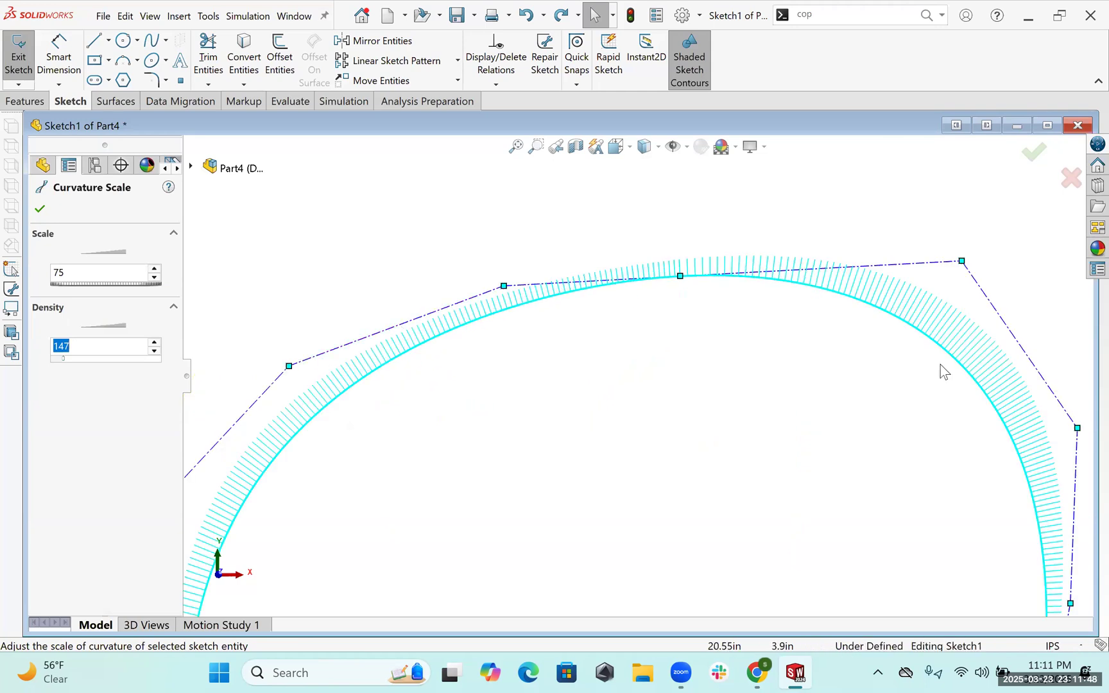
scroll(847, 326, "up", 1)
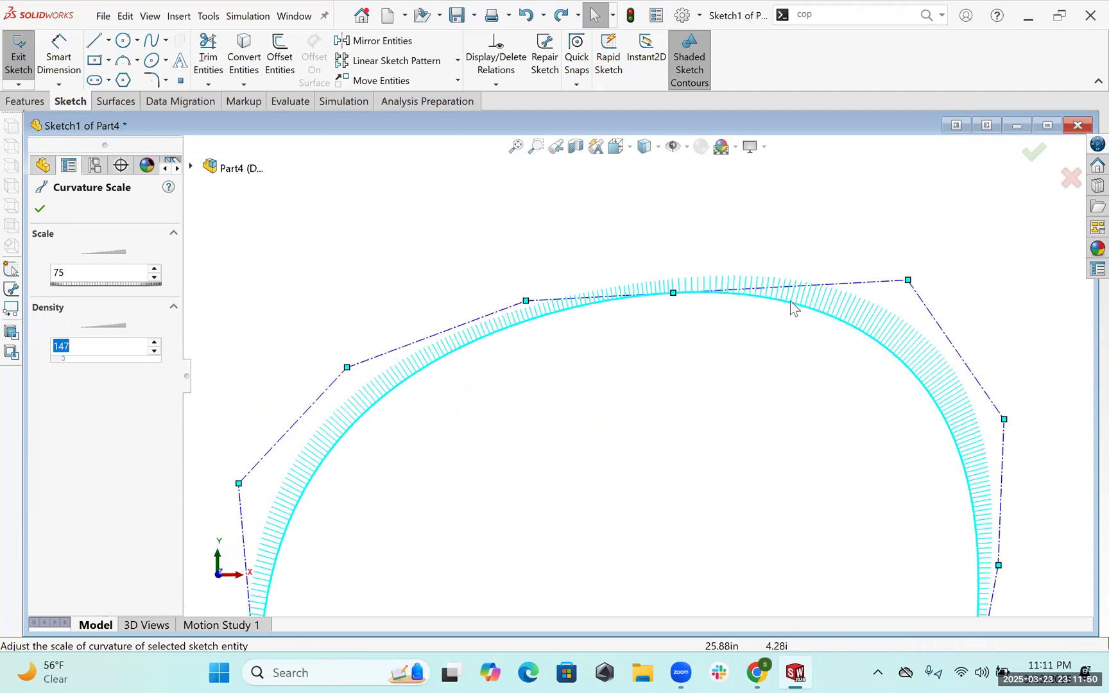
scroll(731, 295, "up", 1)
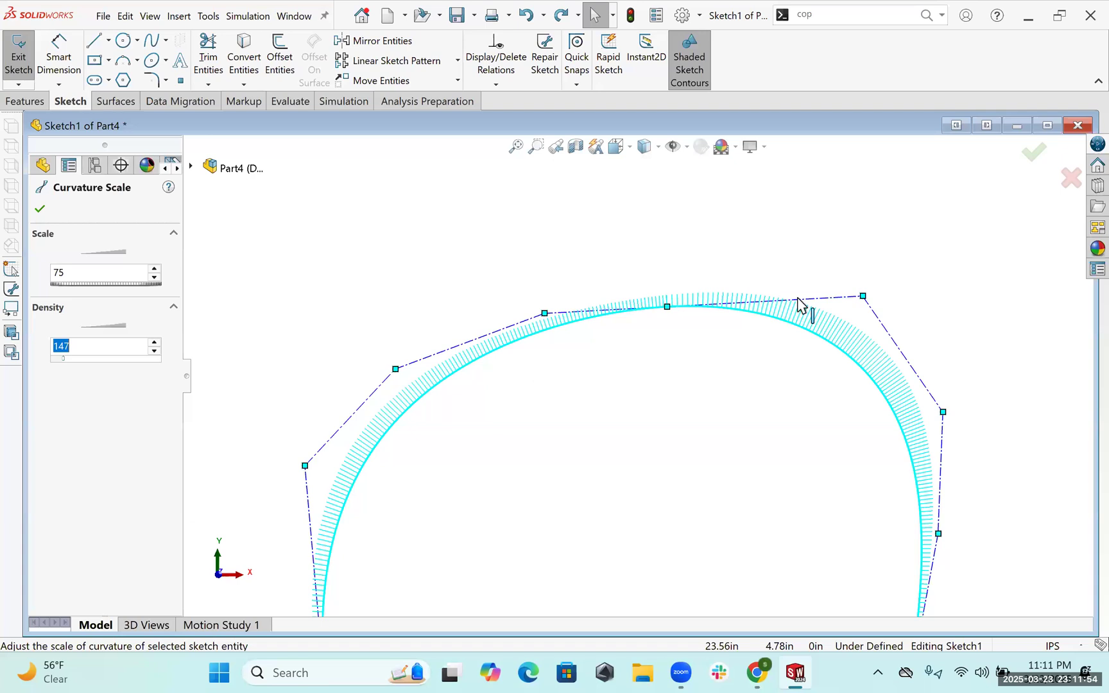
scroll(597, 360, "up", 5)
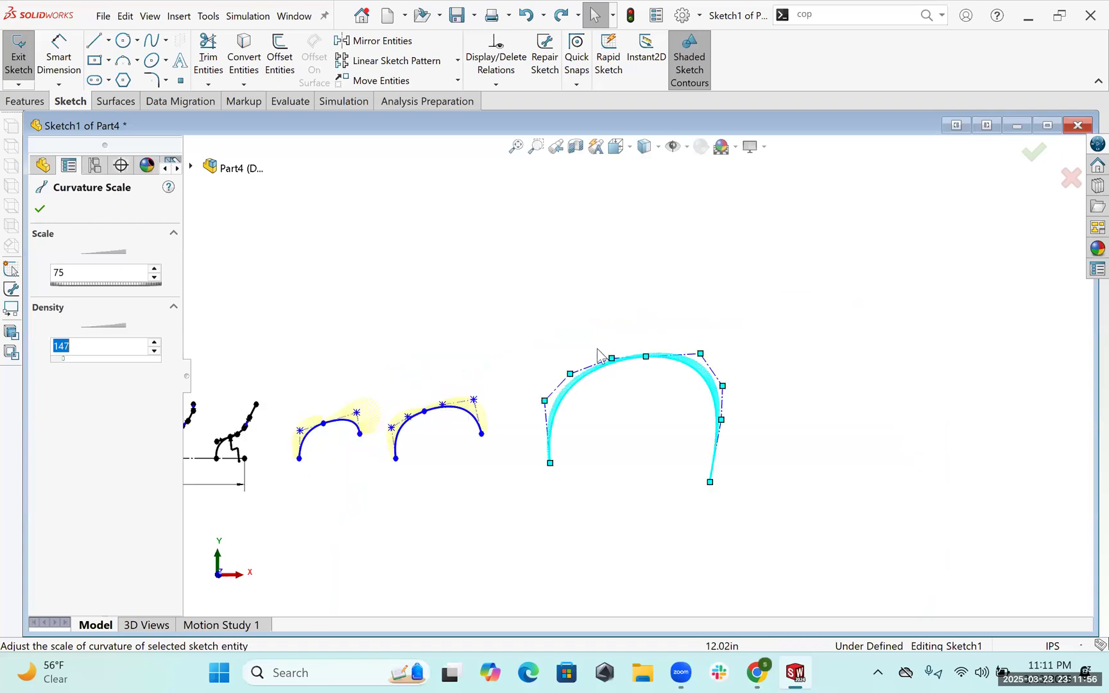
- Select both splines of the equal-curvature pair and compare their combs at the joint with the torsion-continuous arch
scroll(800, 329, "down", 6)
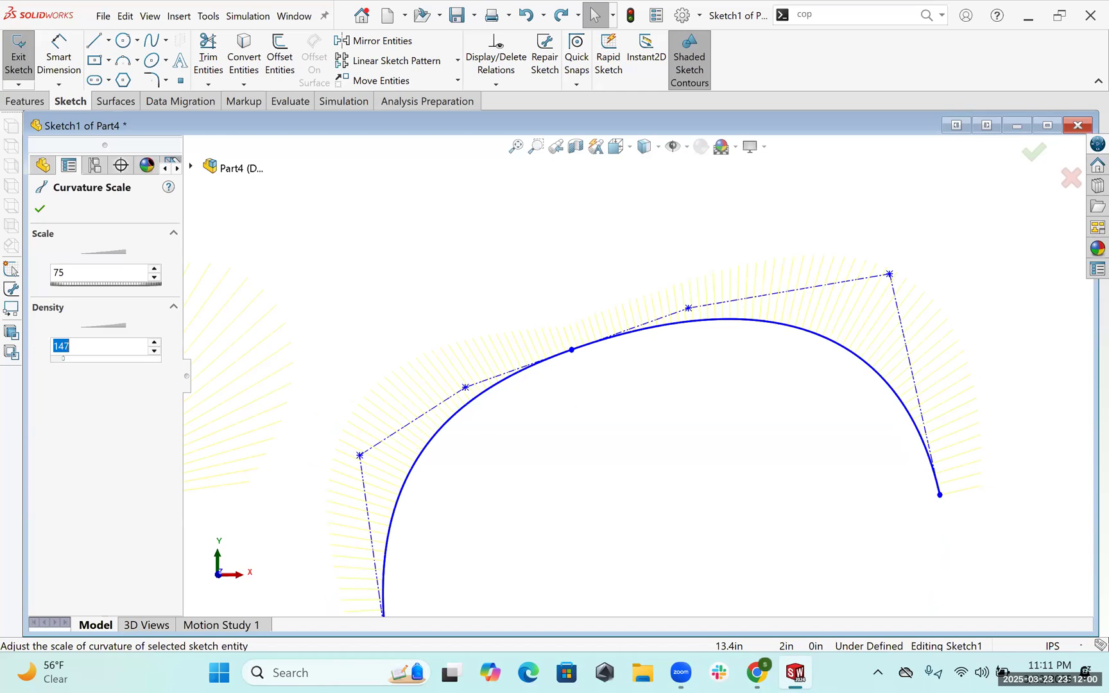
left_click(711, 329)
scroll(710, 329, "down", 2)
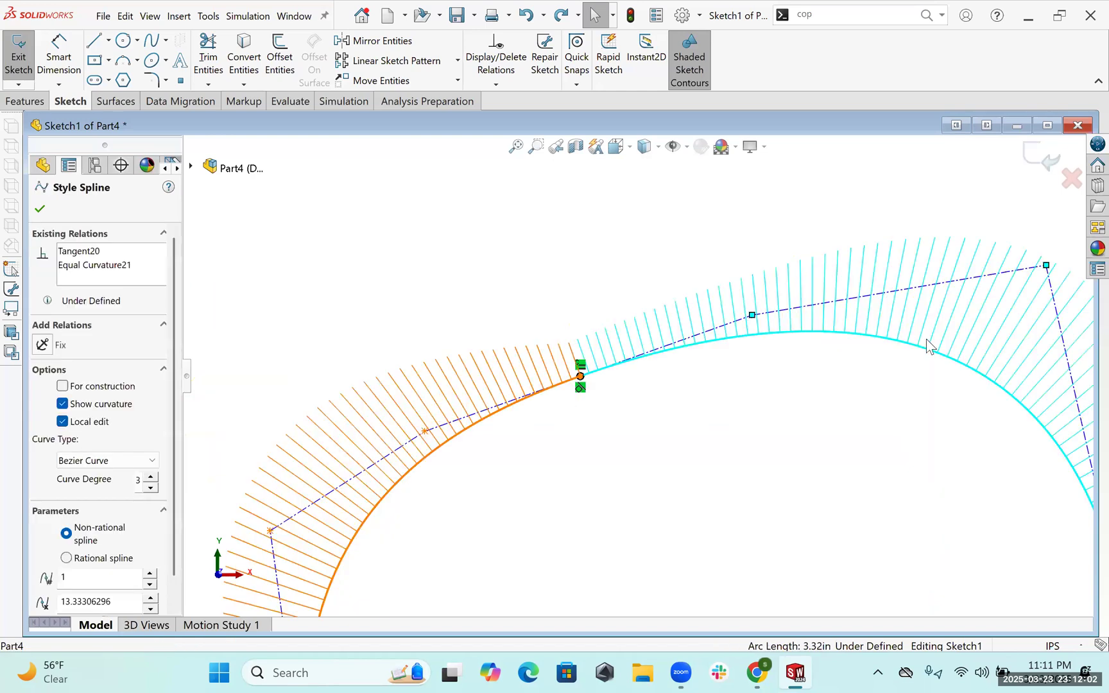
left_click(985, 299)
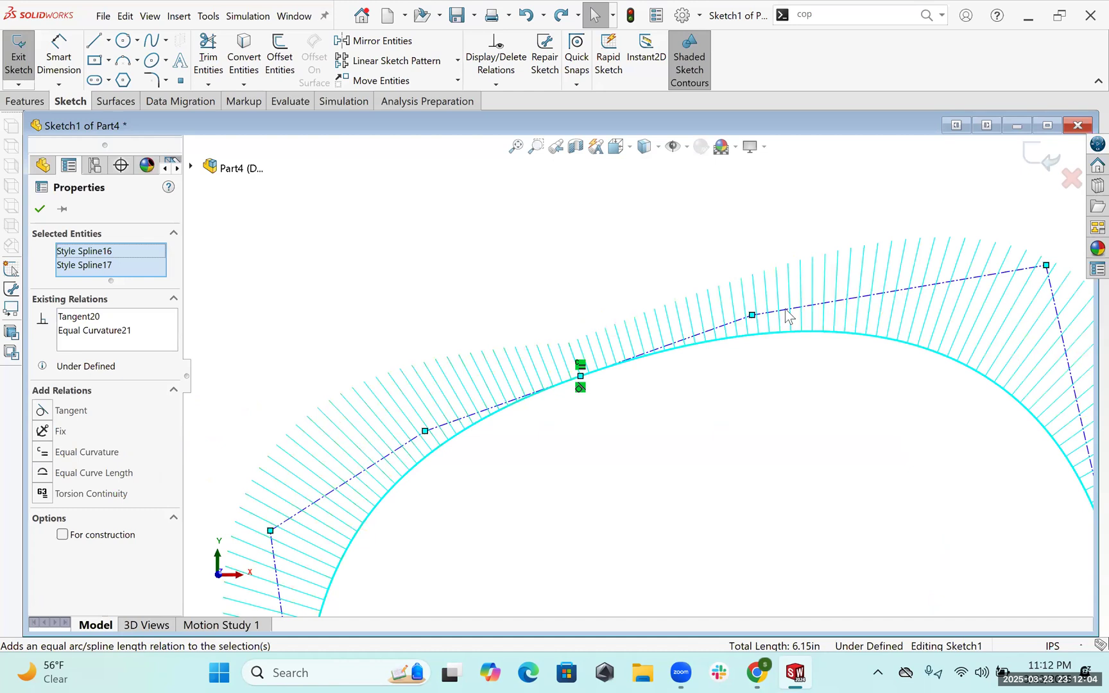
left_click(659, 371)
scroll(701, 351, "up", 10)
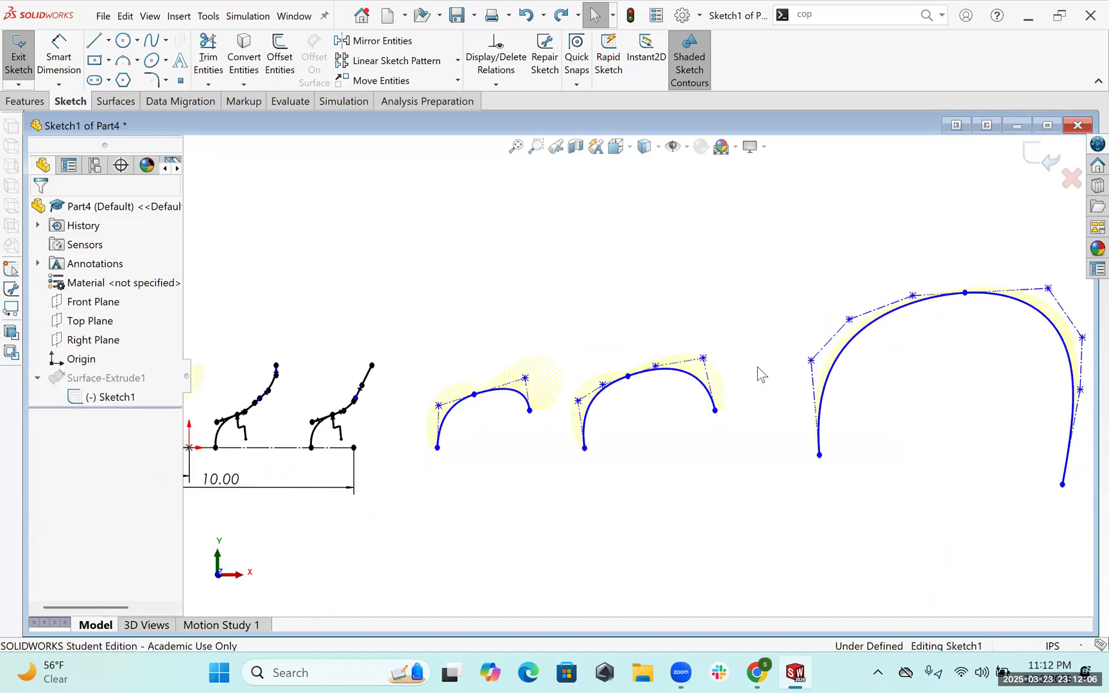
scroll(757, 366, "up", 1)
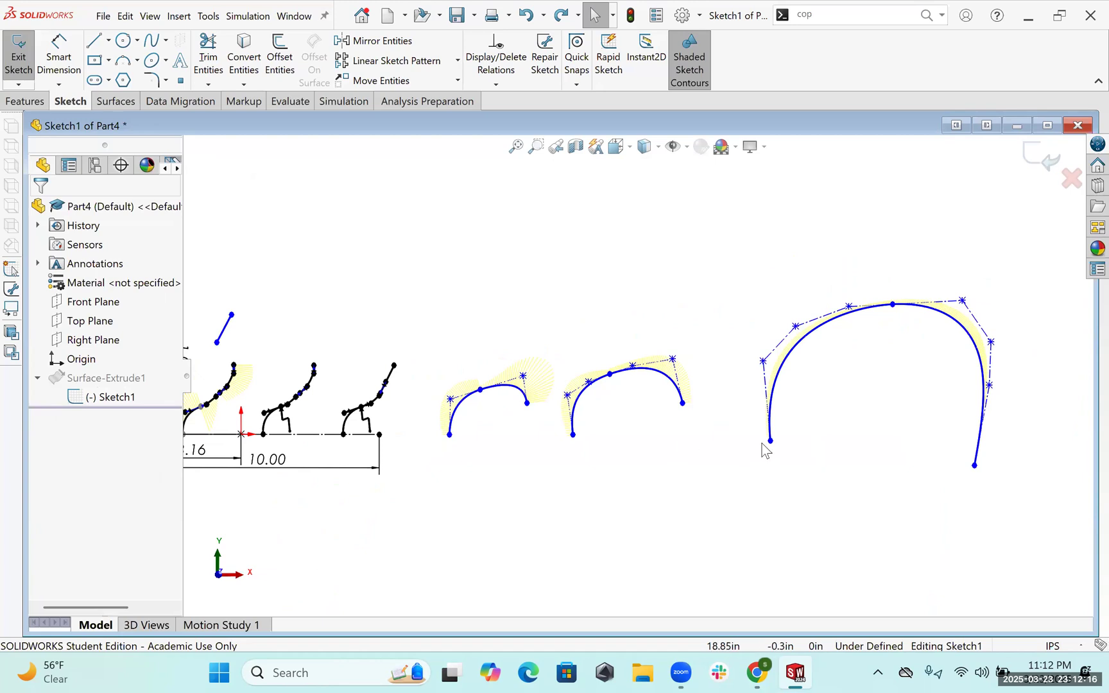
scroll(635, 379, "up", 2)
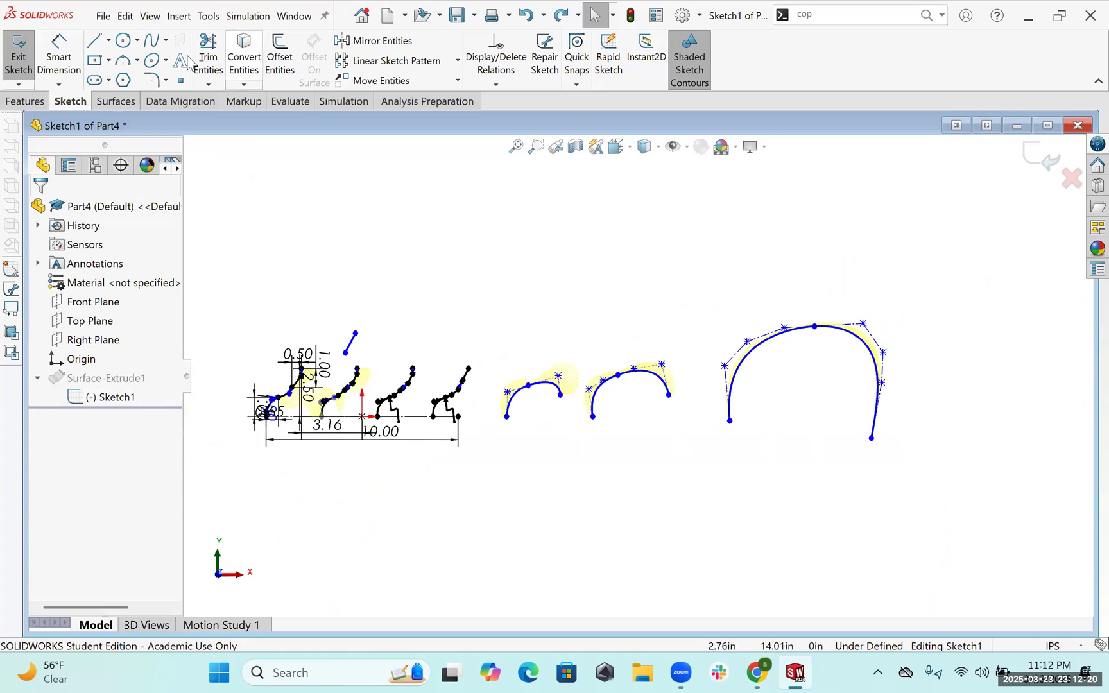
- Exit Sketch1 so that the extruded surfaces rebuild from the edited profiles
key("ctrl+s")
left_click(245, 101)
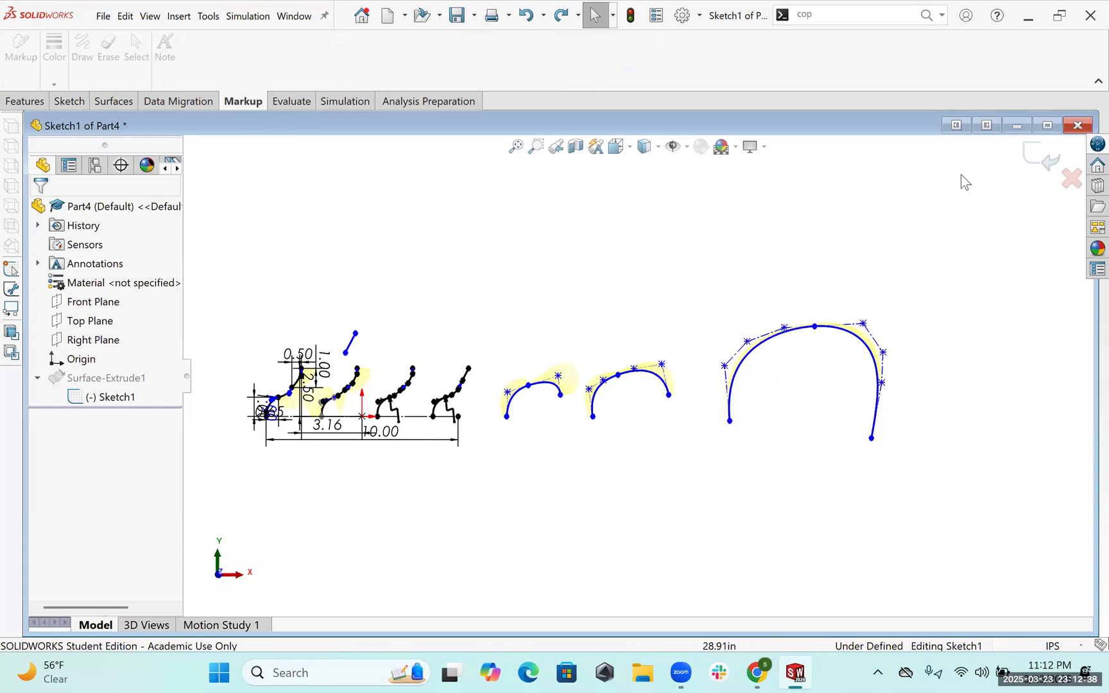
left_click(1043, 156)
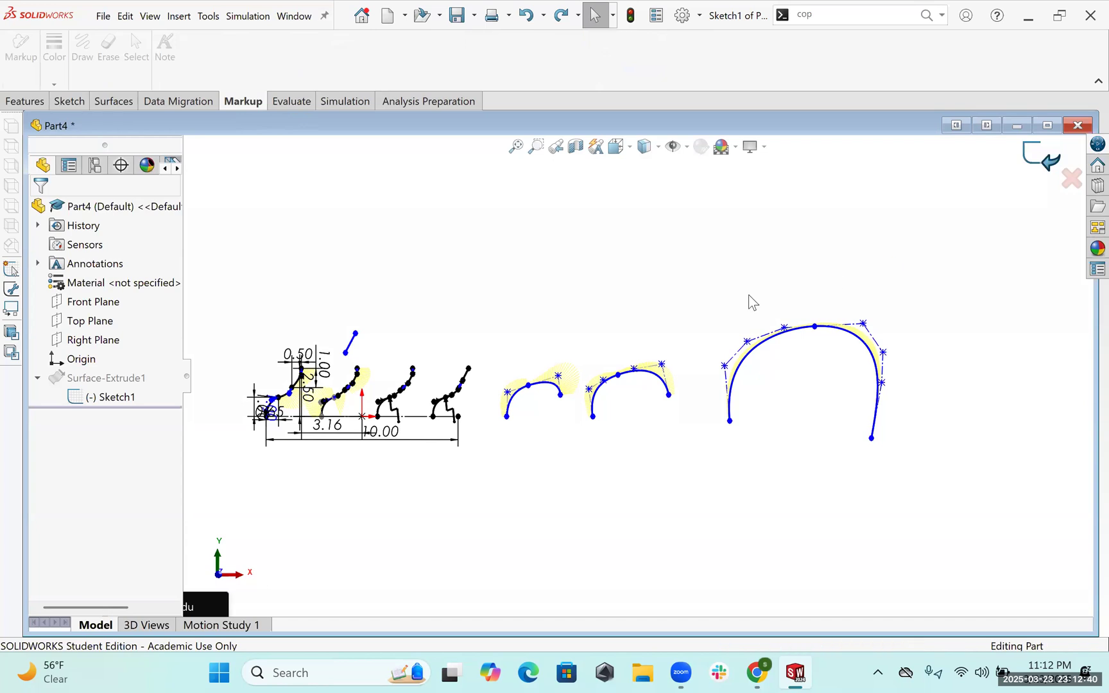
- Examine the extruded surfaces from several angles, comparing the shading across the joints of the tangent, equal-curvature and torsion-continuous profiles
mouse_move(745, 441)
middle_mouse_down()
mouse_move(725, 347)
mouse_move(685, 413)
mouse_move(695, 388)
mouse_move(706, 497)
mouse_move(665, 515)
mouse_move(710, 486)
mouse_move(426, 500)
mouse_move(465, 391)
middle_mouse_up()
scroll(725, 347, "down", 1)
scroll(696, 379, "down", 5)
scroll(706, 500, "up", 3)
scroll(511, 352, "down", 5)
middle_click_drag(511, 352, 471, 284)
middle_click_drag(422, 250, 465, 292)
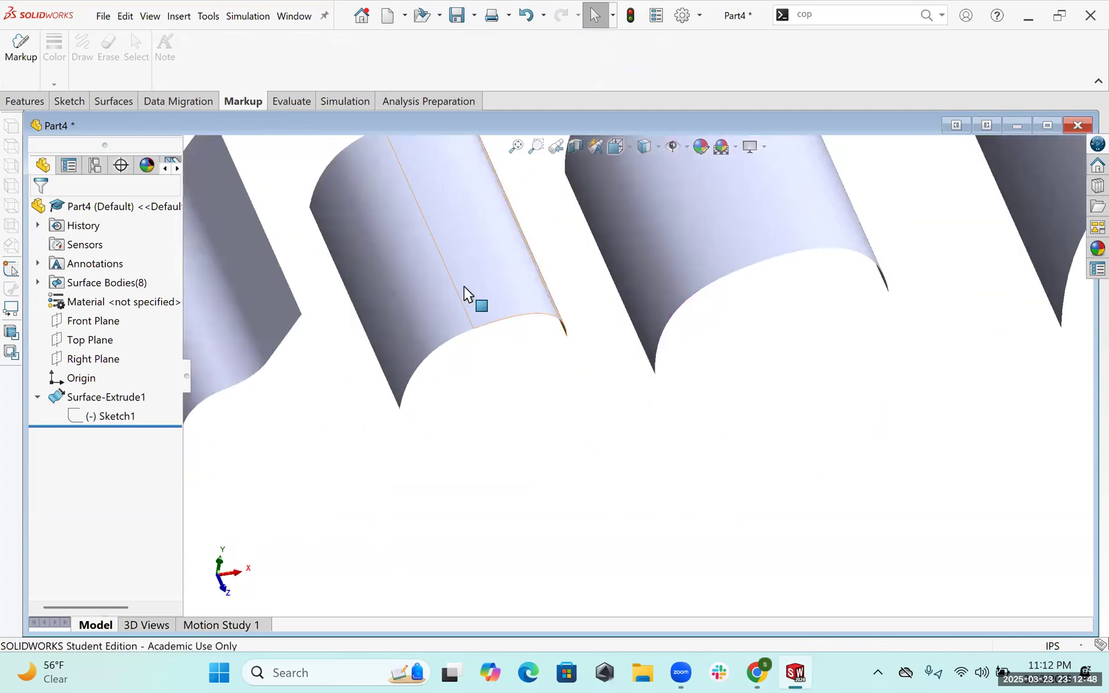
middle_click_drag(513, 348, 736, 318)
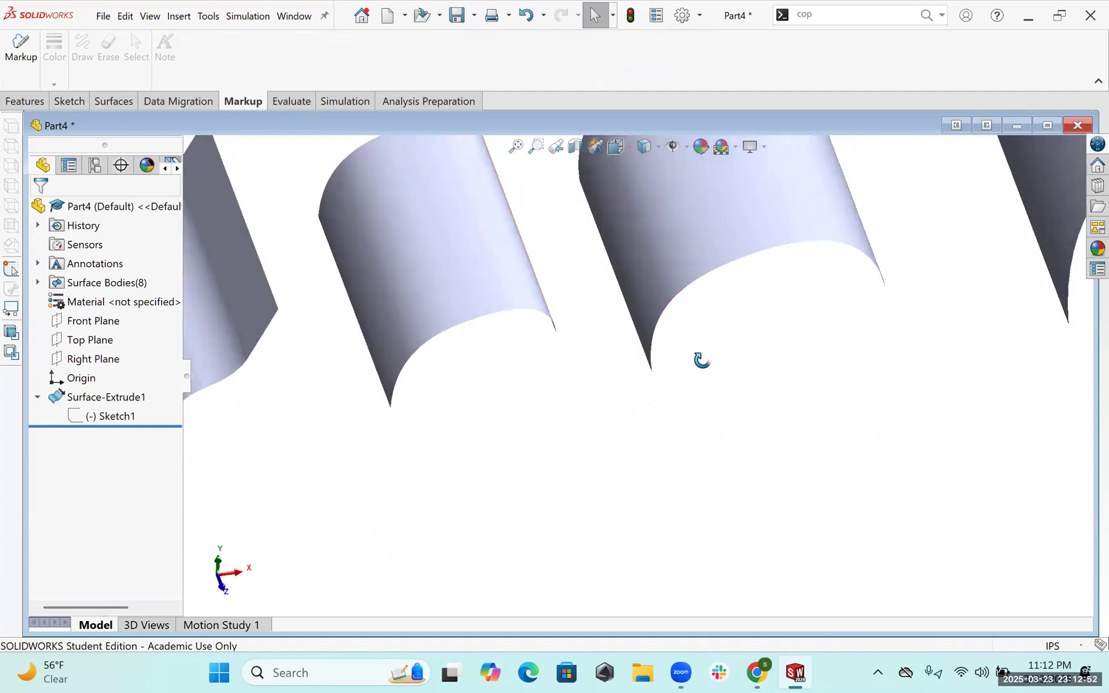
key("f")
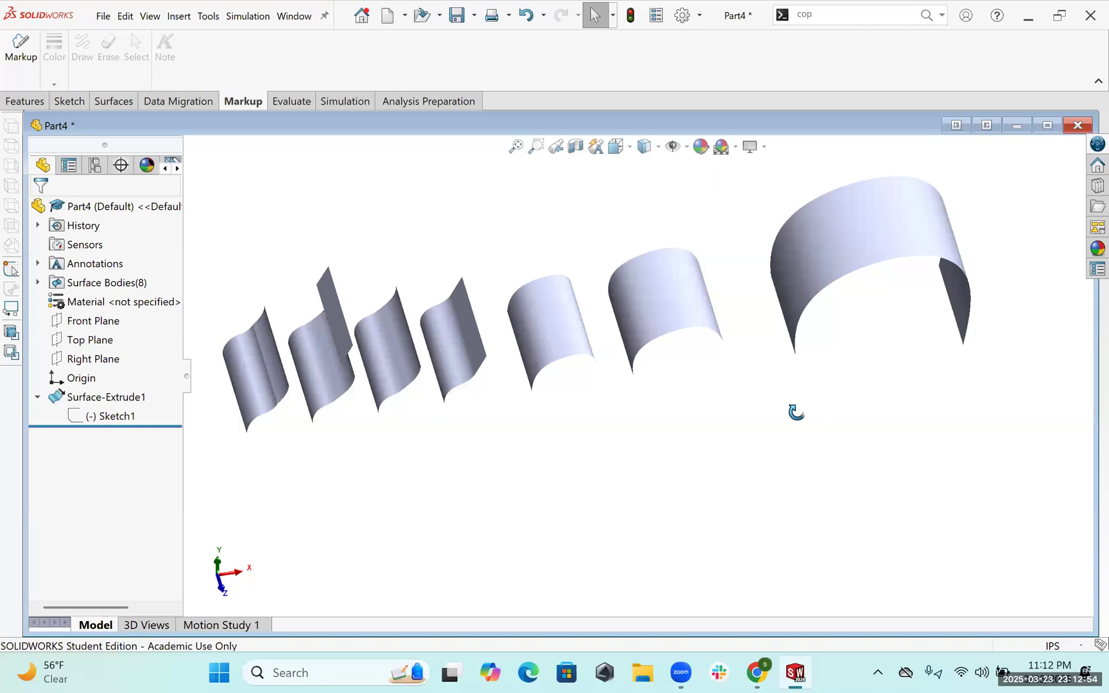
middle_click_drag(827, 407, 939, 263)
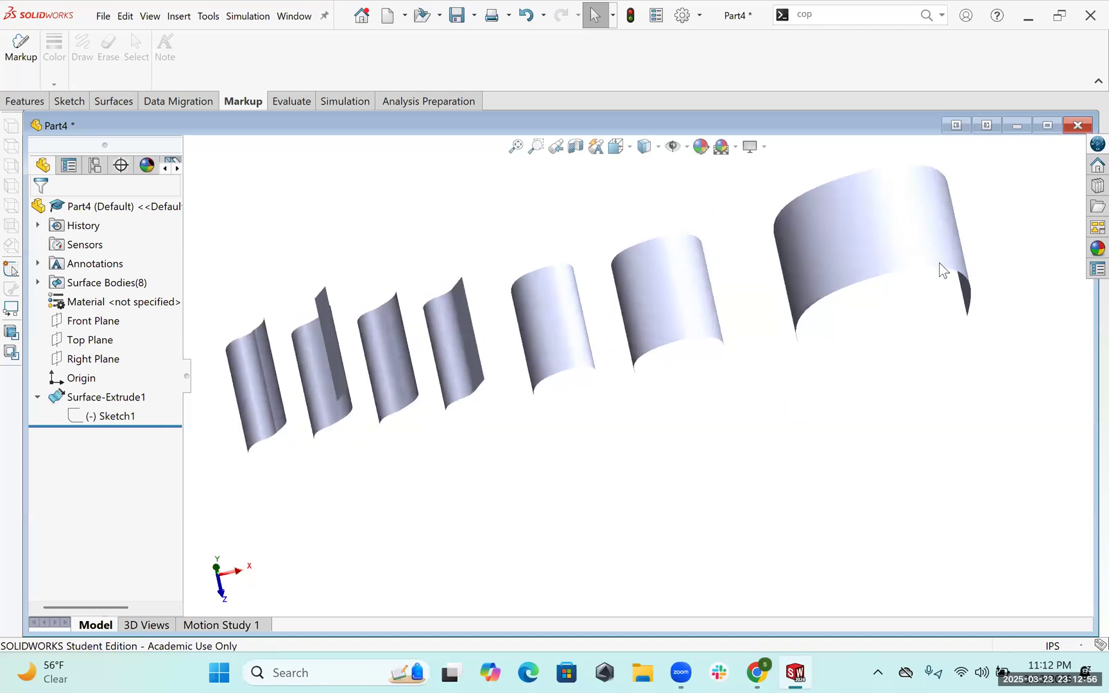
scroll(536, 567, "down", 1)
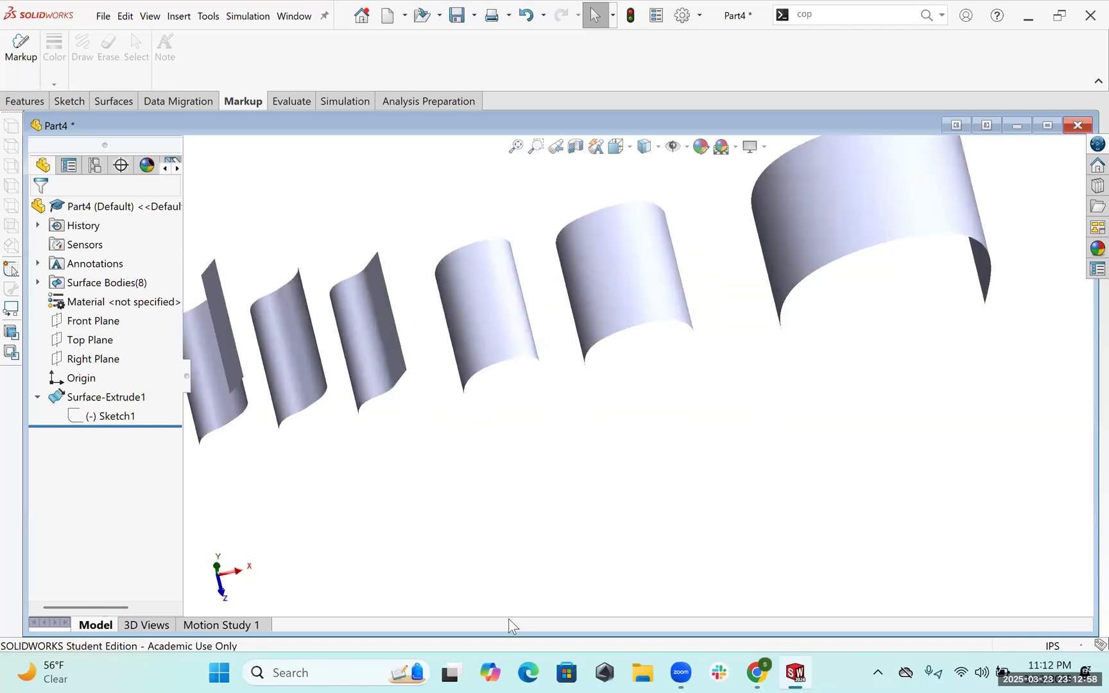
scroll(606, 478, "up", 3)
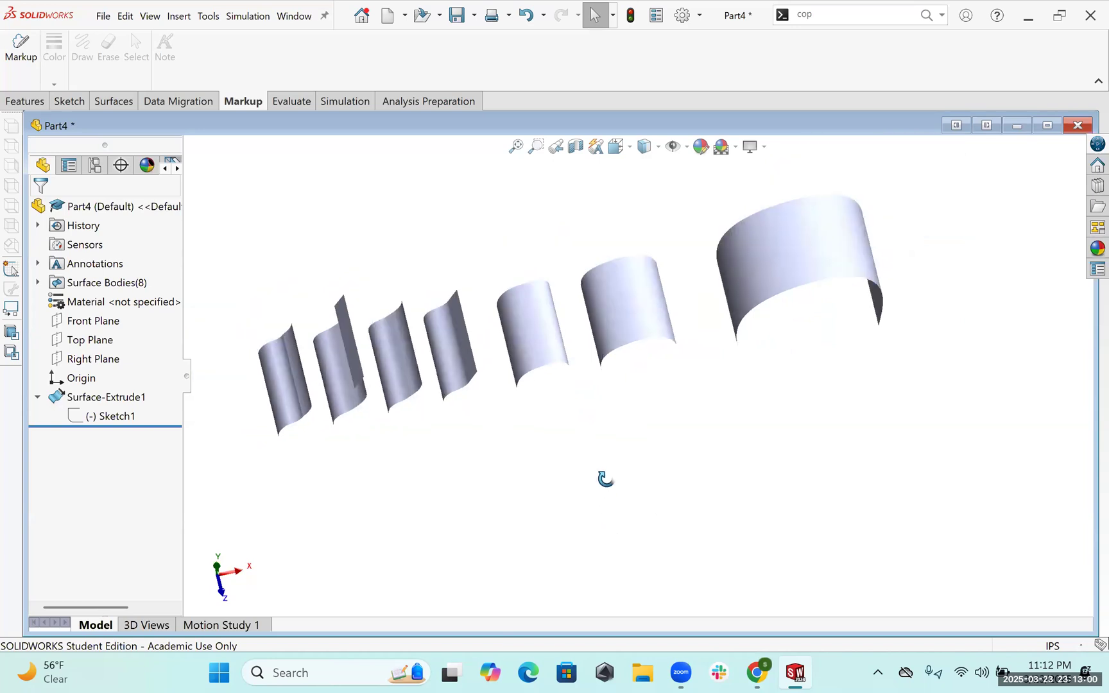